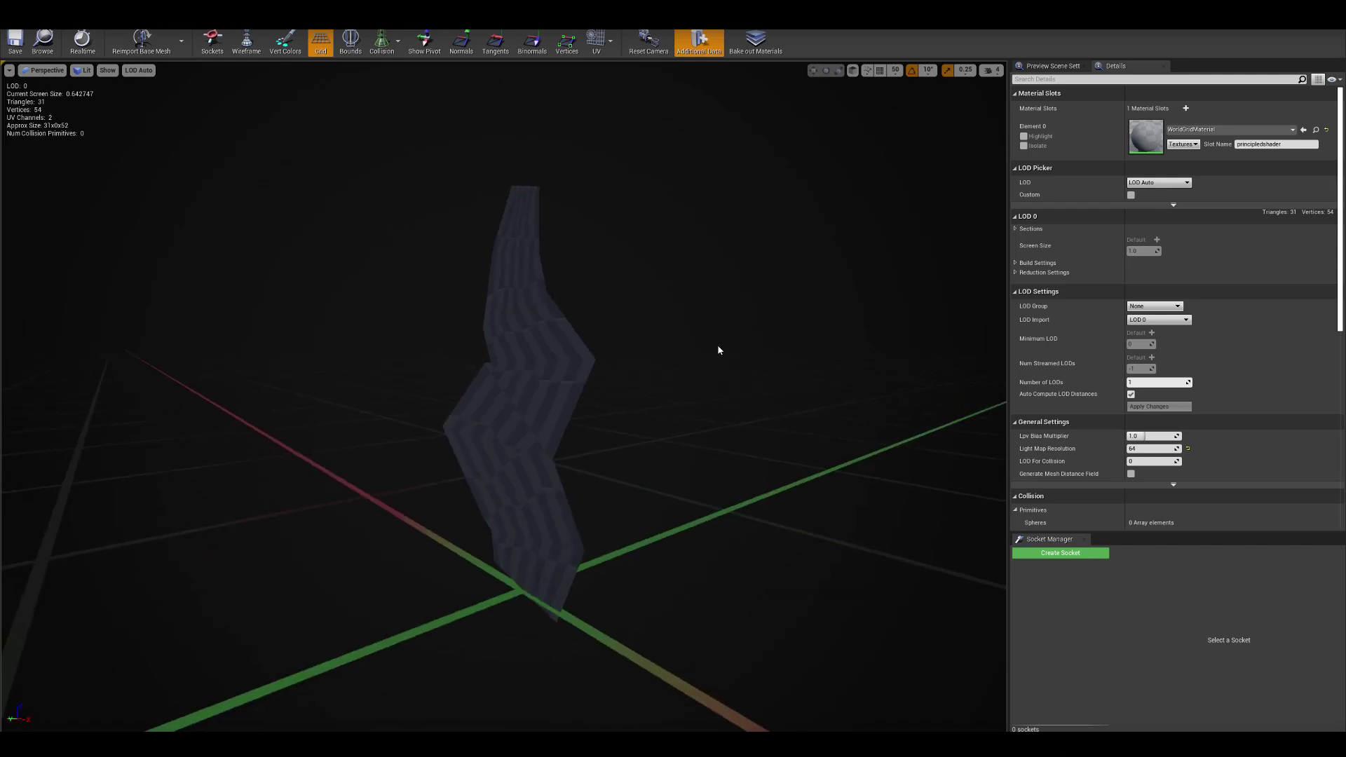
# Examine the jagged lightning strike mesh and the curved arc mesh from several angles and distances.
pyautogui.moveTo(718, 349); pyautogui.dragTo(855, 349)
pyautogui.moveTo(490, 308); pyautogui.dragTo(462, 308)
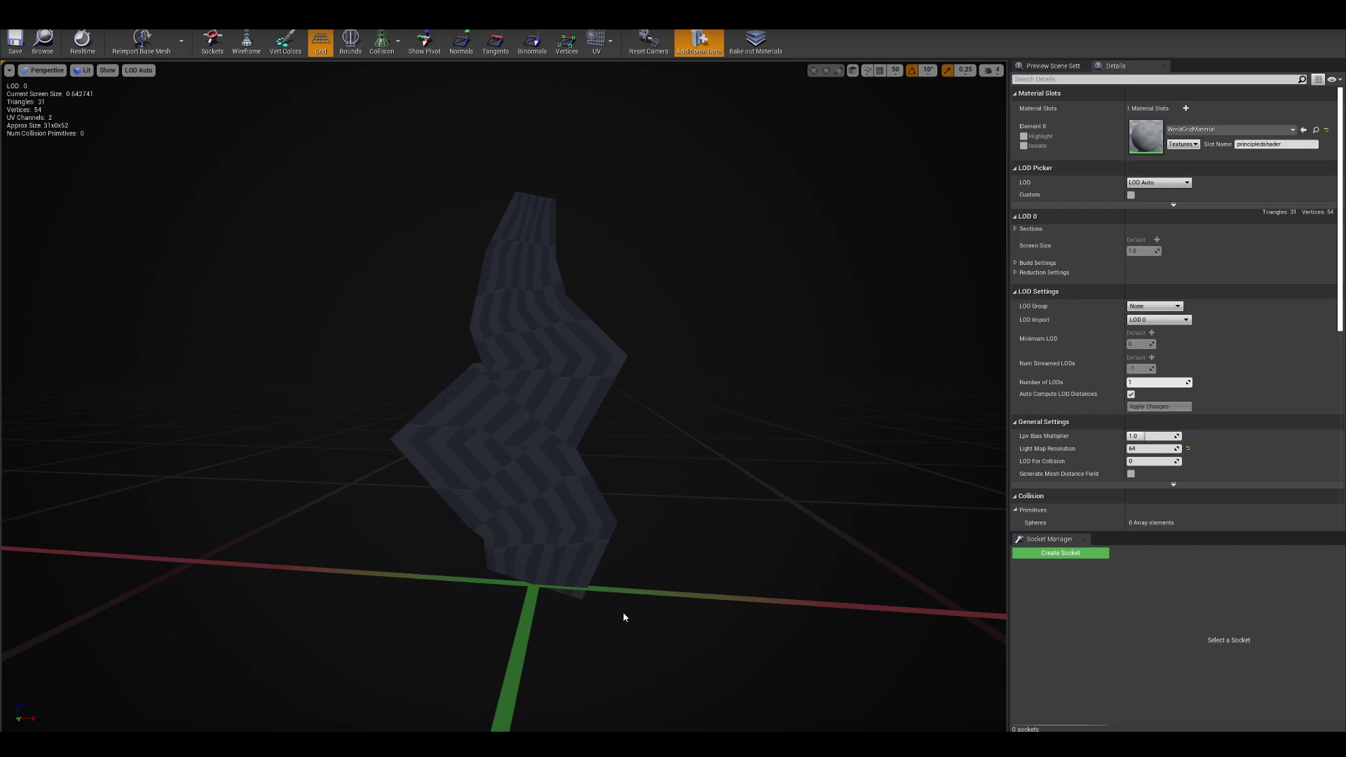
pyautogui.moveTo(672, 416); pyautogui.dragTo(661, 373)
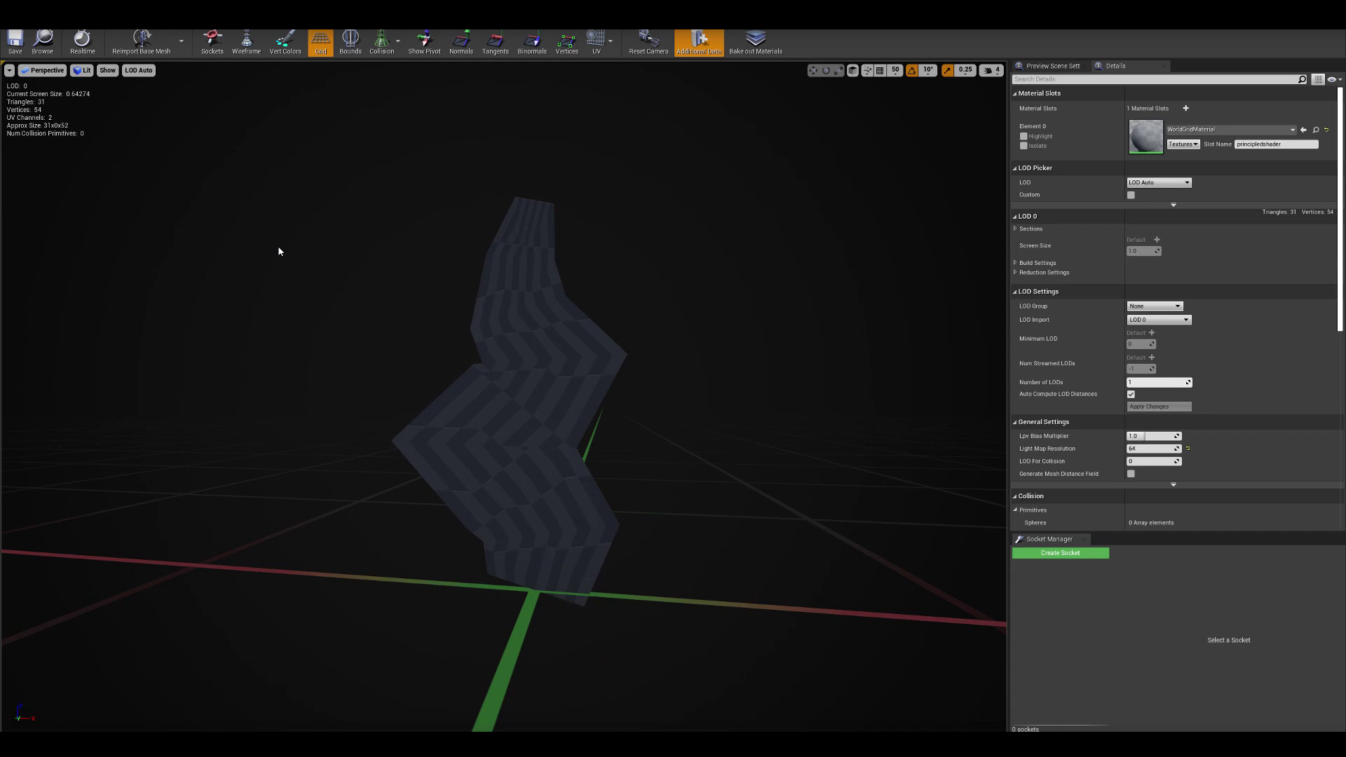
pyautogui.click(449, 21)
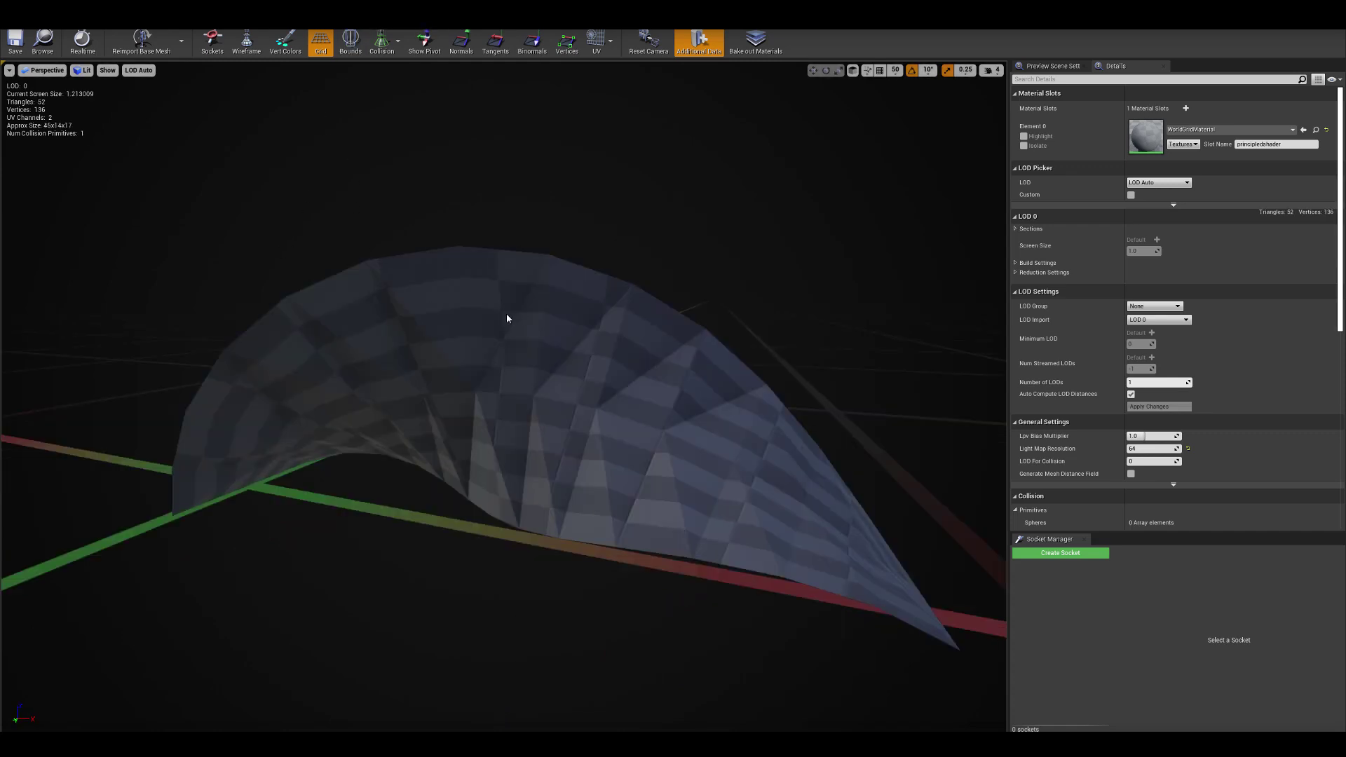
pyautogui.moveTo(506, 313); pyautogui.dragTo(530, 321)
pyautogui.scroll(-8, 535, 312)
pyautogui.scroll(8, 491, 365)
pyautogui.moveTo(491, 364); pyautogui.dragTo(606, 444)
pyautogui.scroll(-5, 430, 363)
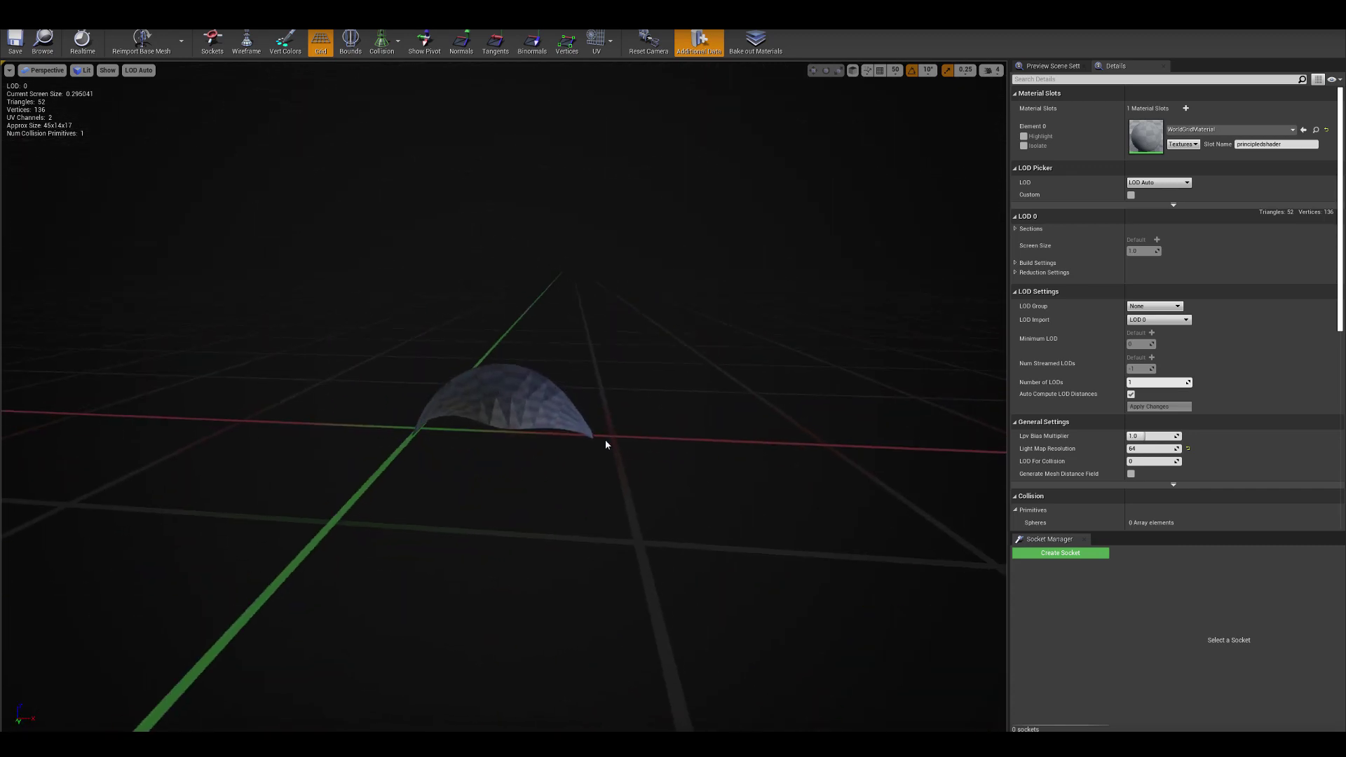
pyautogui.moveTo(477, 302); pyautogui.dragTo(112, 257)
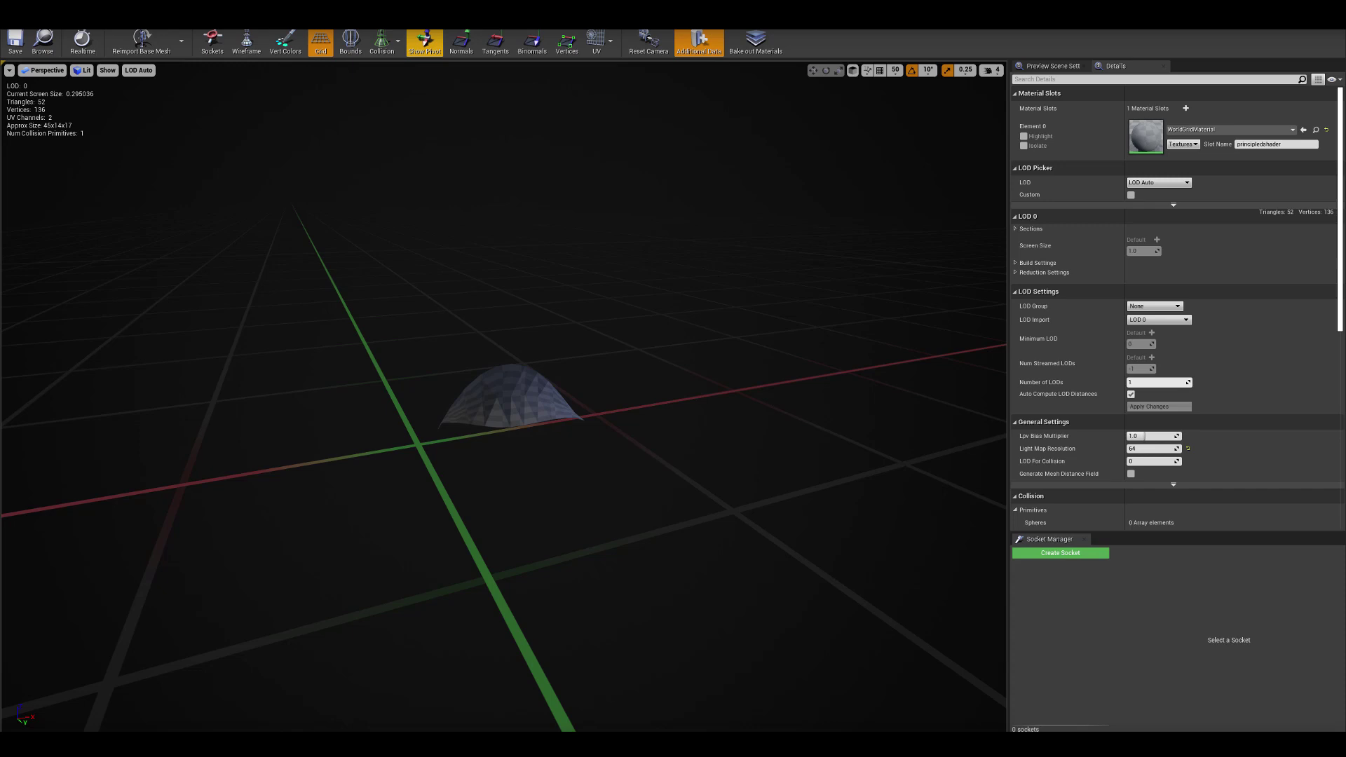
pyautogui.click(431, 21)
pyautogui.moveTo(448, 165); pyautogui.dragTo(442, 246)
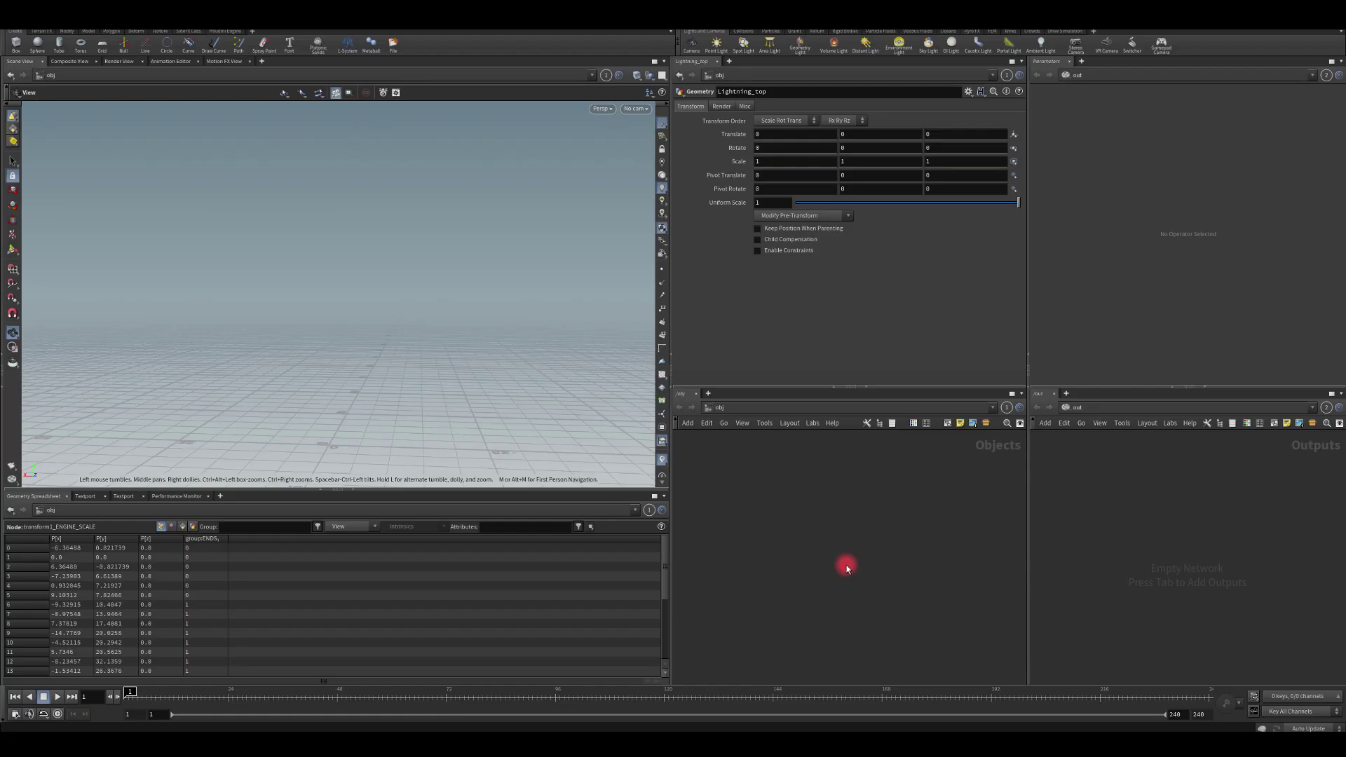
pyautogui.press('Tab')
pyautogui.write('ger')
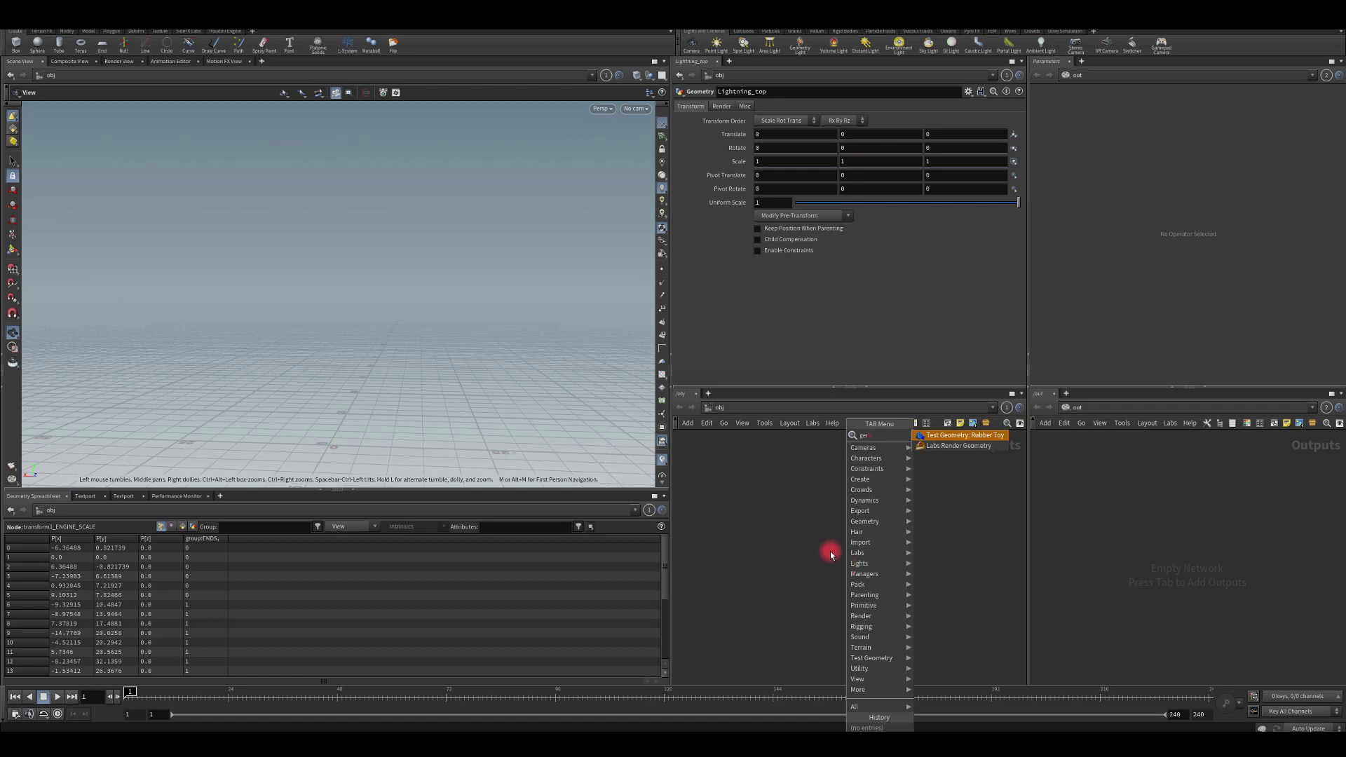
pyautogui.press('Escape')
# In Houdini, add a Geometry object at object level and rename it Lightning_strike.
pyautogui.press('Tab')
pyautogui.write('geo')
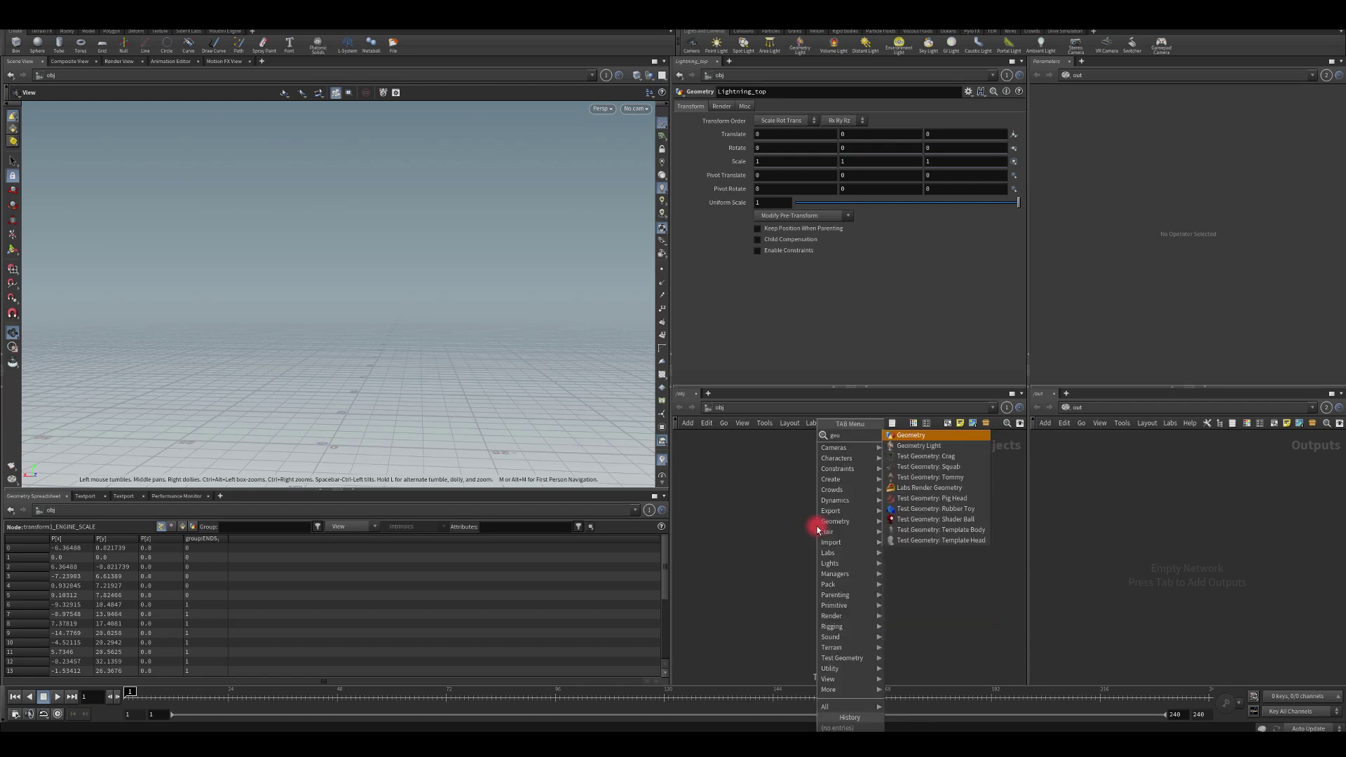
pyautogui.click(910, 436)
pyautogui.click(869, 533)
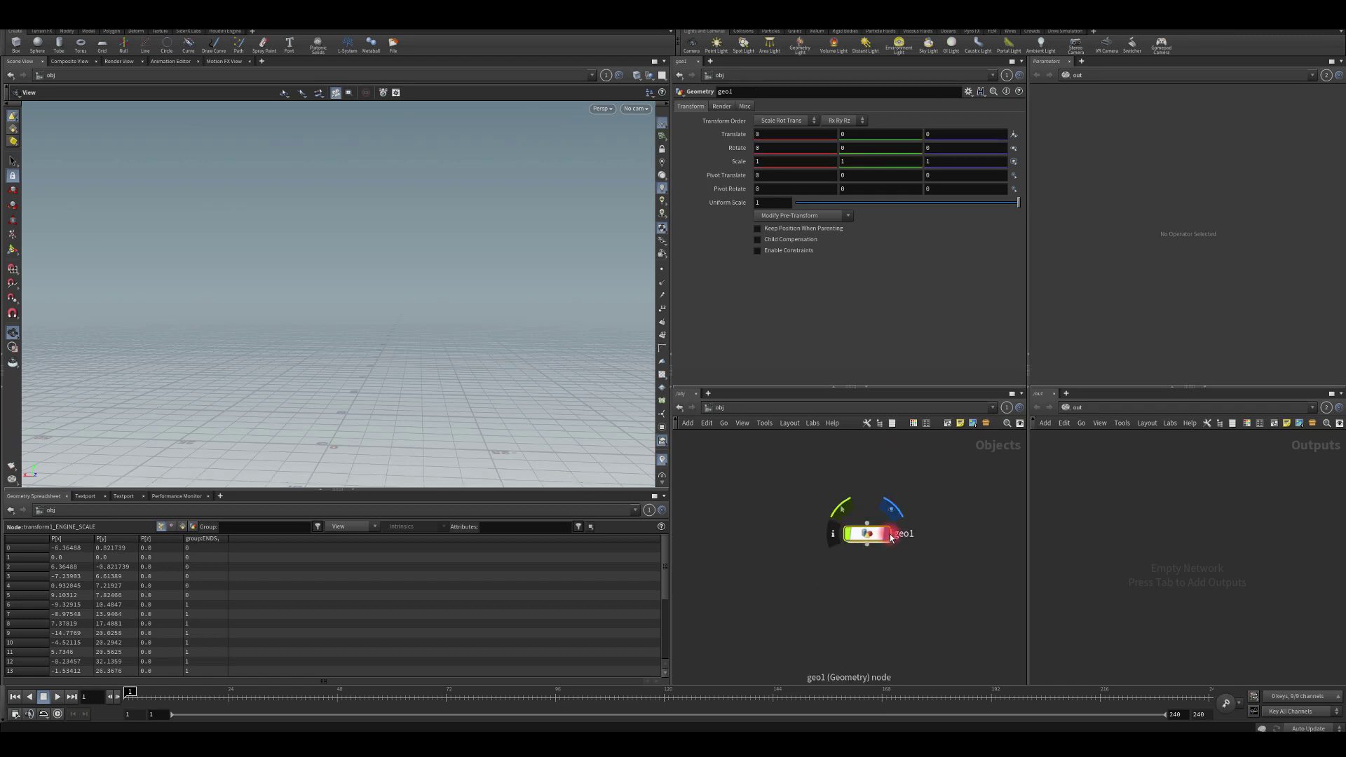
pyautogui.doubleClick(898, 535)
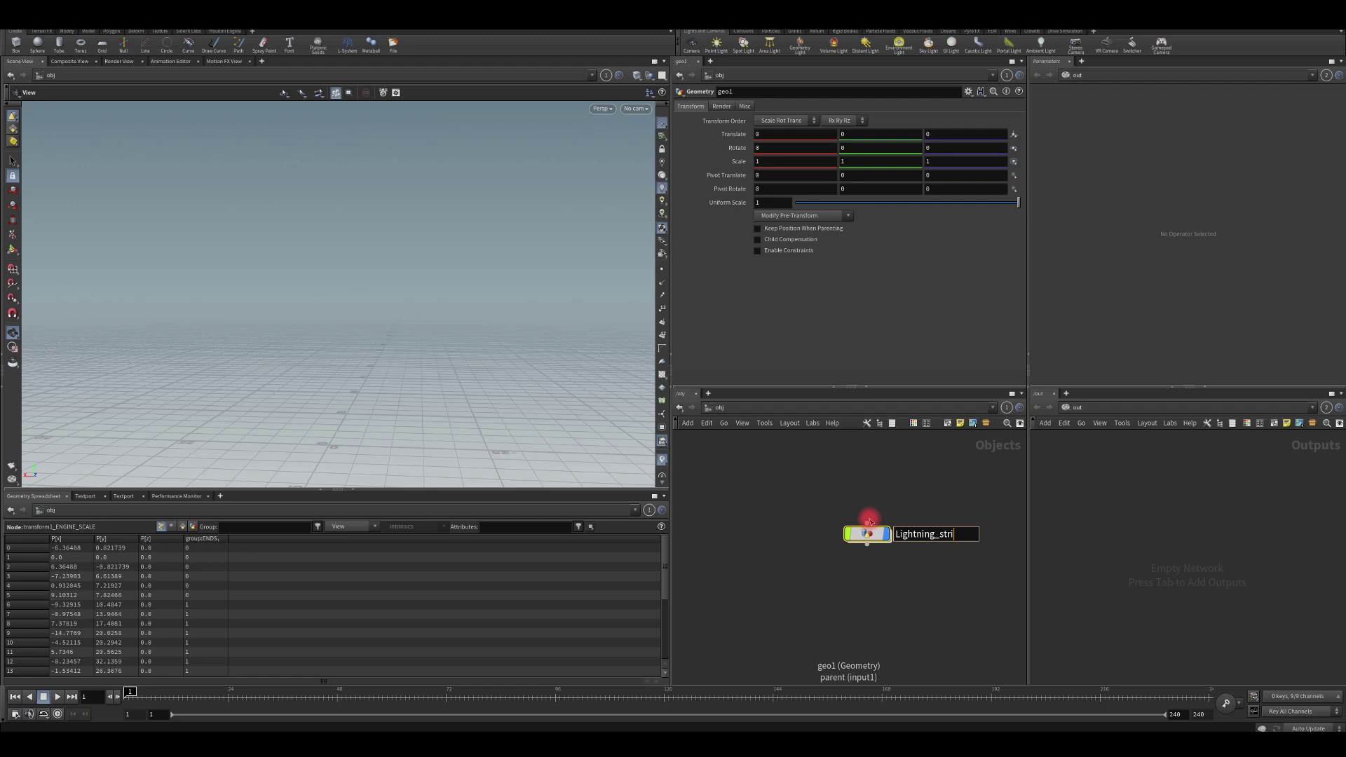
pyautogui.click(870, 521)
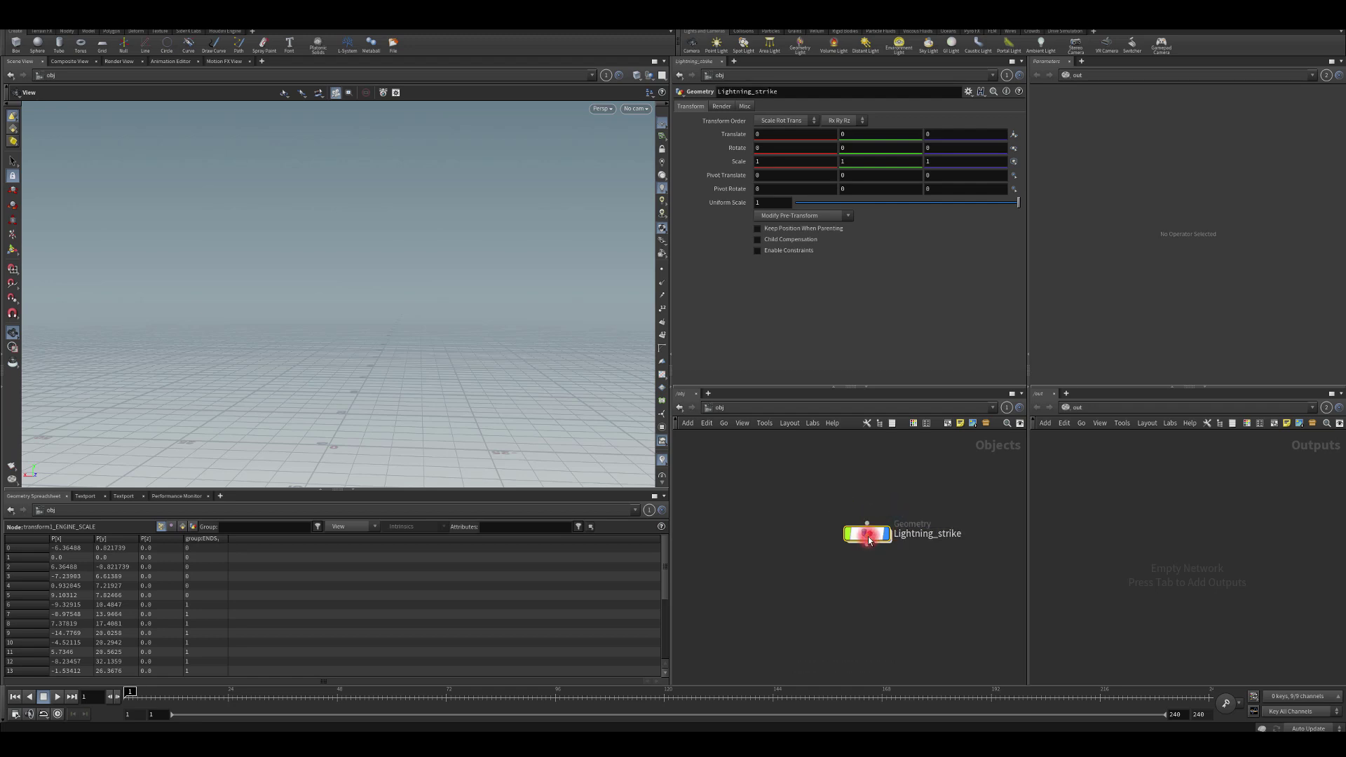
# Inside Lightning_strike, add a Line node and frame the line in the viewport.
pyautogui.doubleClick(847, 538)
pyautogui.press('Tab')
pyautogui.write('lin')
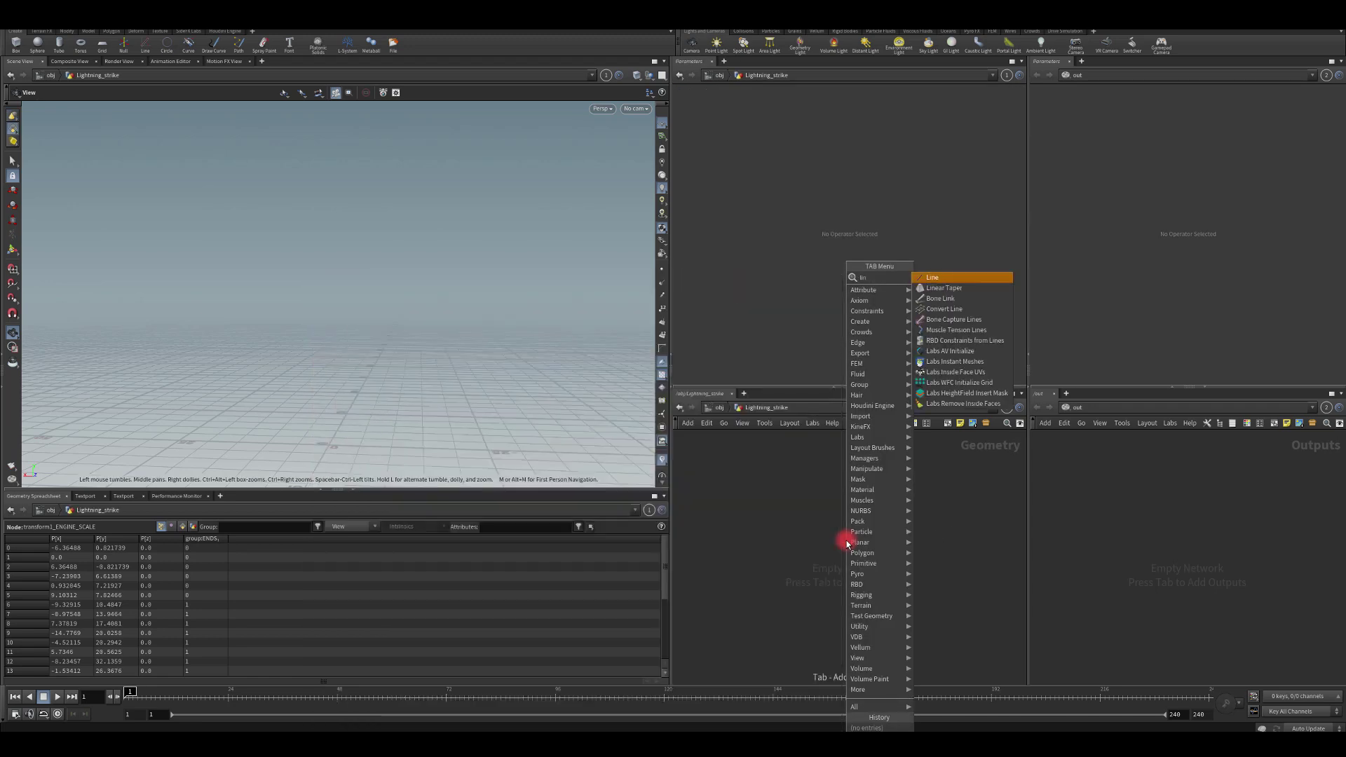
pyautogui.press('Return')
pyautogui.click(846, 543)
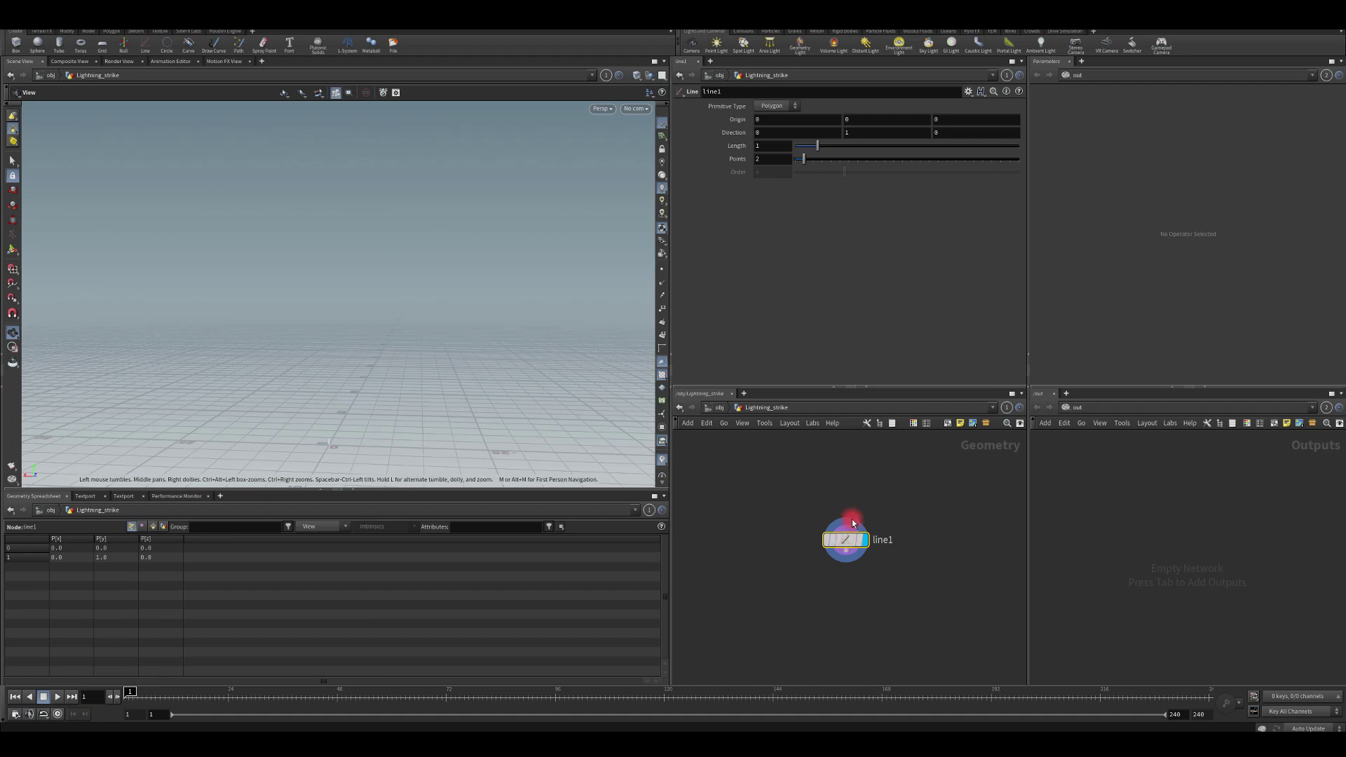
pyautogui.moveTo(840, 538); pyautogui.dragTo(843, 515)
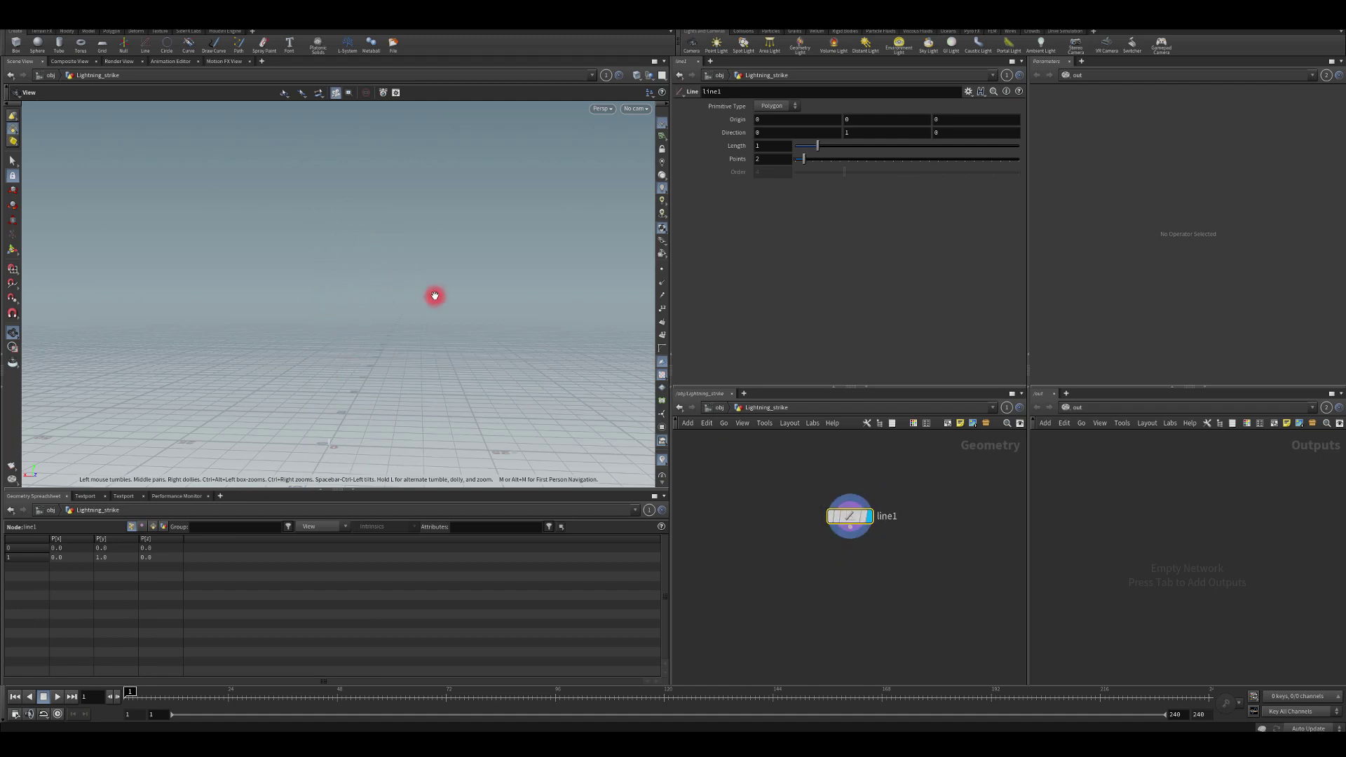
pyautogui.press('f')
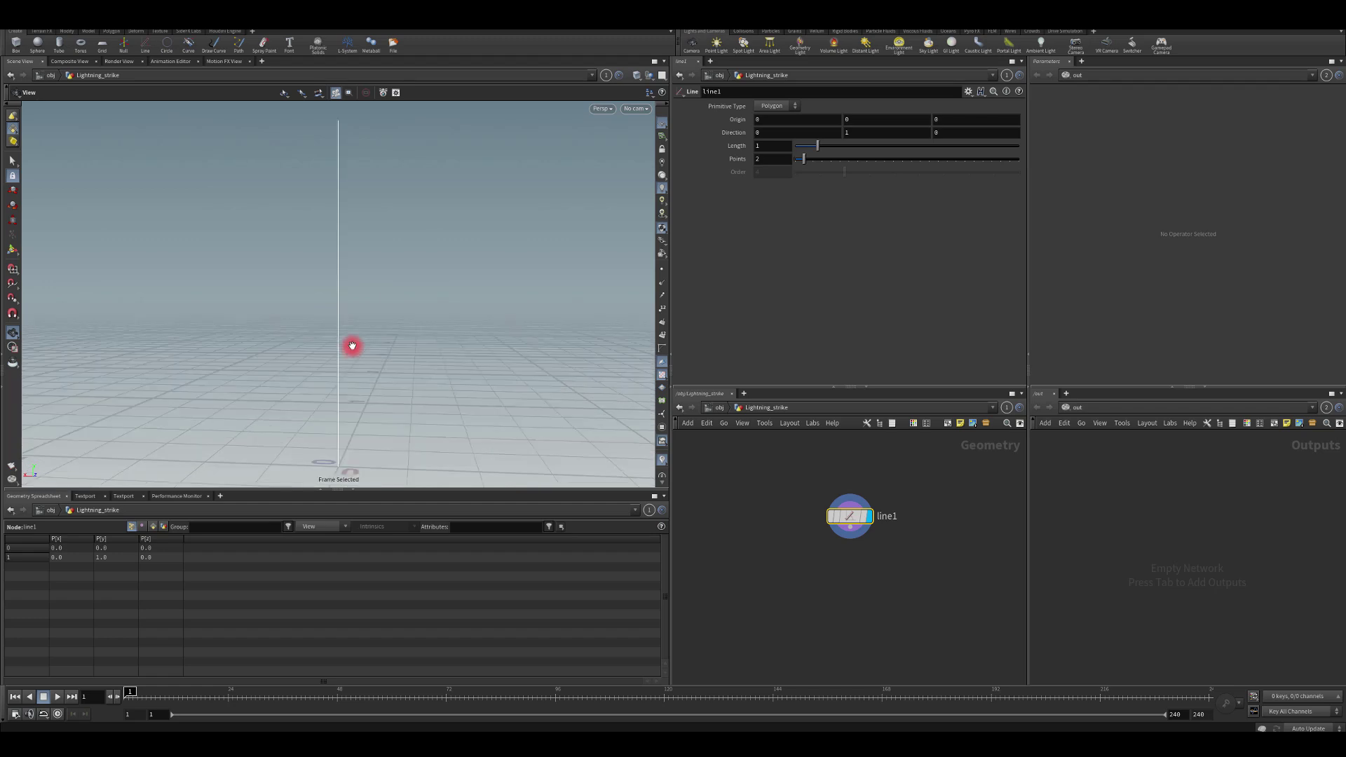
pyautogui.moveTo(392, 299)
pyautogui.mouseDown()
pyautogui.moveTo(342, 283)
pyautogui.moveTo(388, 292)
pyautogui.moveTo(385, 252)
pyautogui.moveTo(364, 327)
pyautogui.moveTo(372, 309)
pyautogui.moveTo(413, 317)
pyautogui.mouseUp()
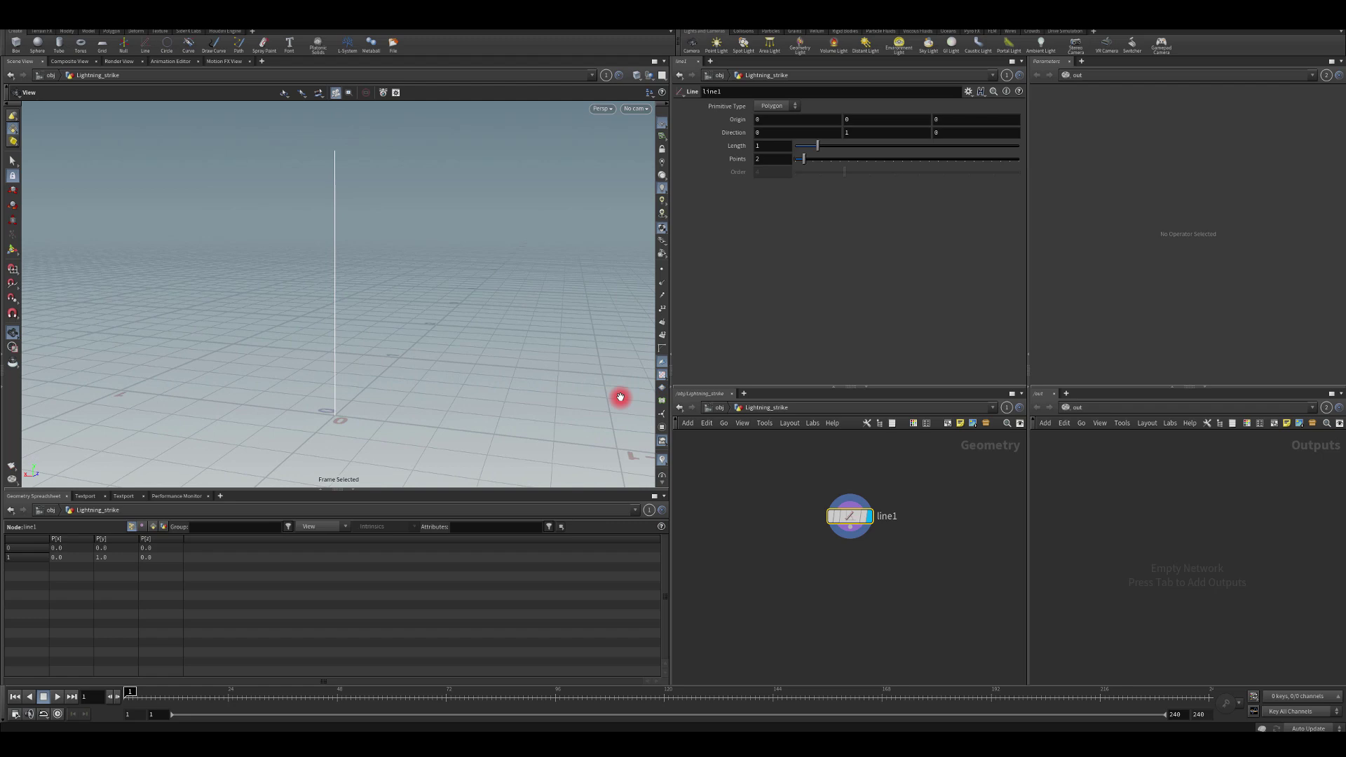
# Add a Resample node connected to the output of the Line node.
pyautogui.click(845, 541)
pyautogui.click(852, 559)
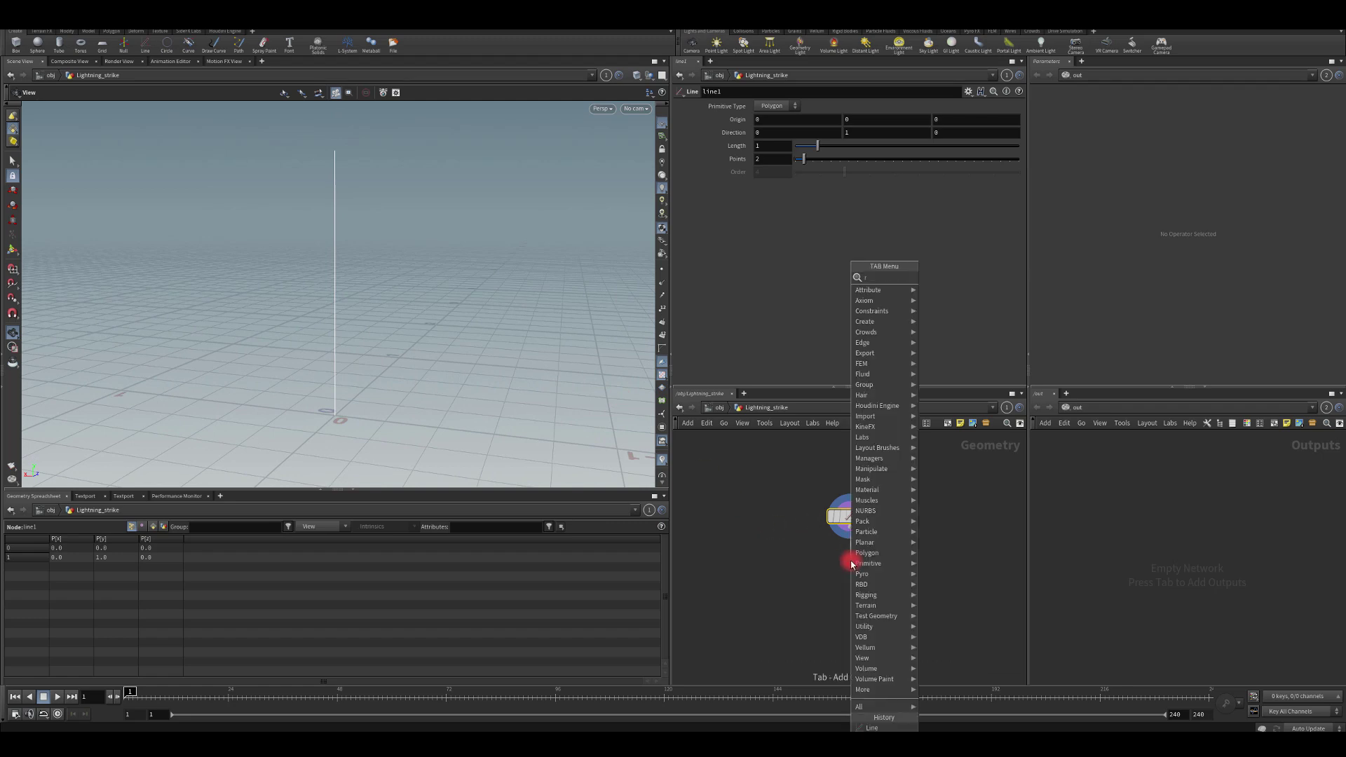
pyautogui.write('resample')
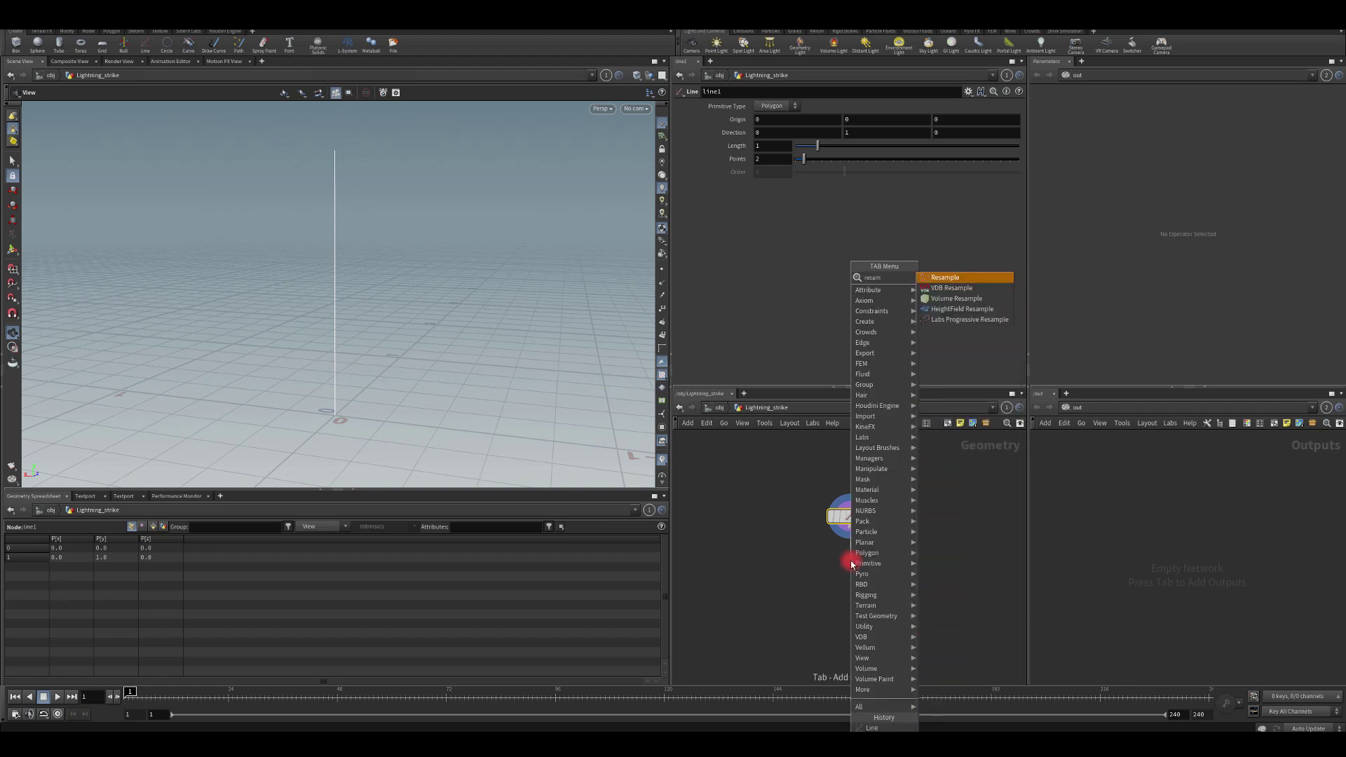
pyautogui.press('Return')
pyautogui.click(872, 563)
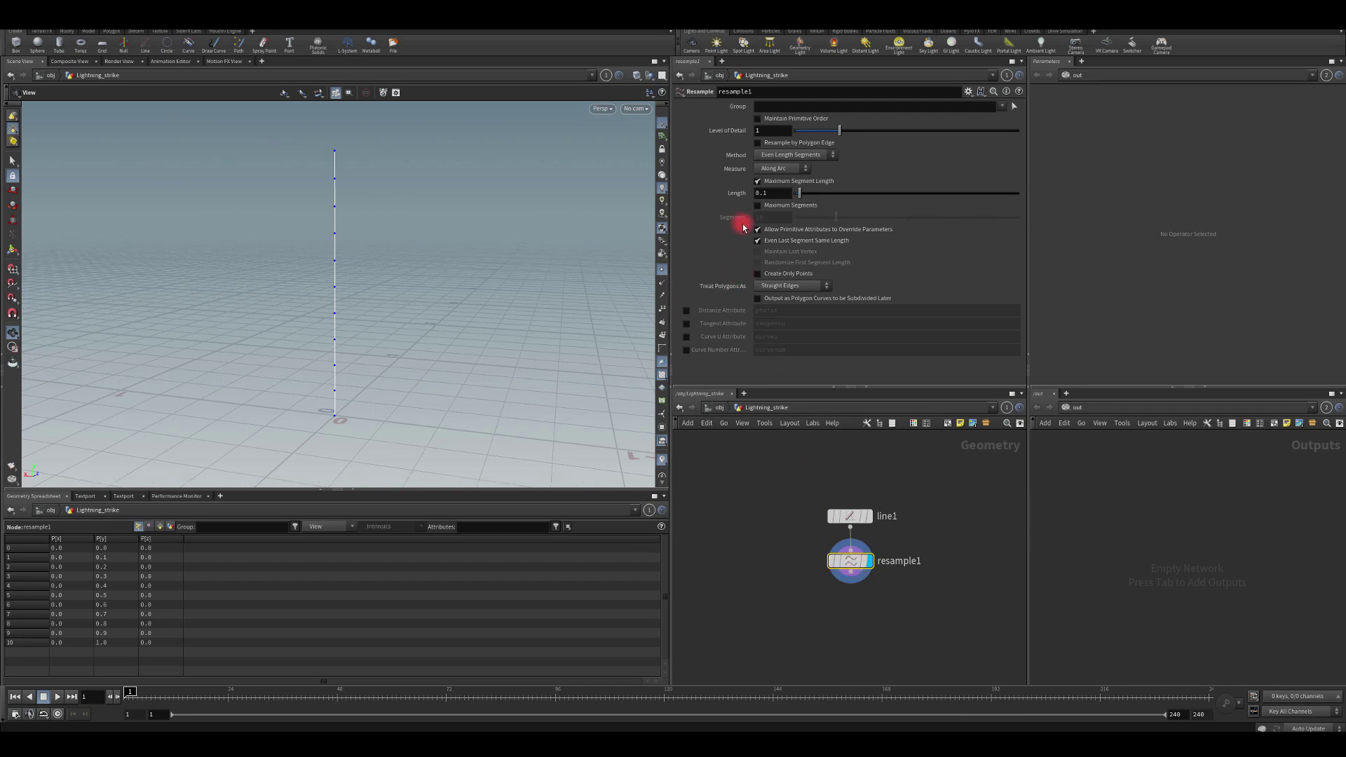
# Make the Resample node divide the line by Maximum Segments instead of Maximum Segment Length, with 10 segments.
pyautogui.click(762, 169)
pyautogui.click(760, 179)
pyautogui.click(757, 181)
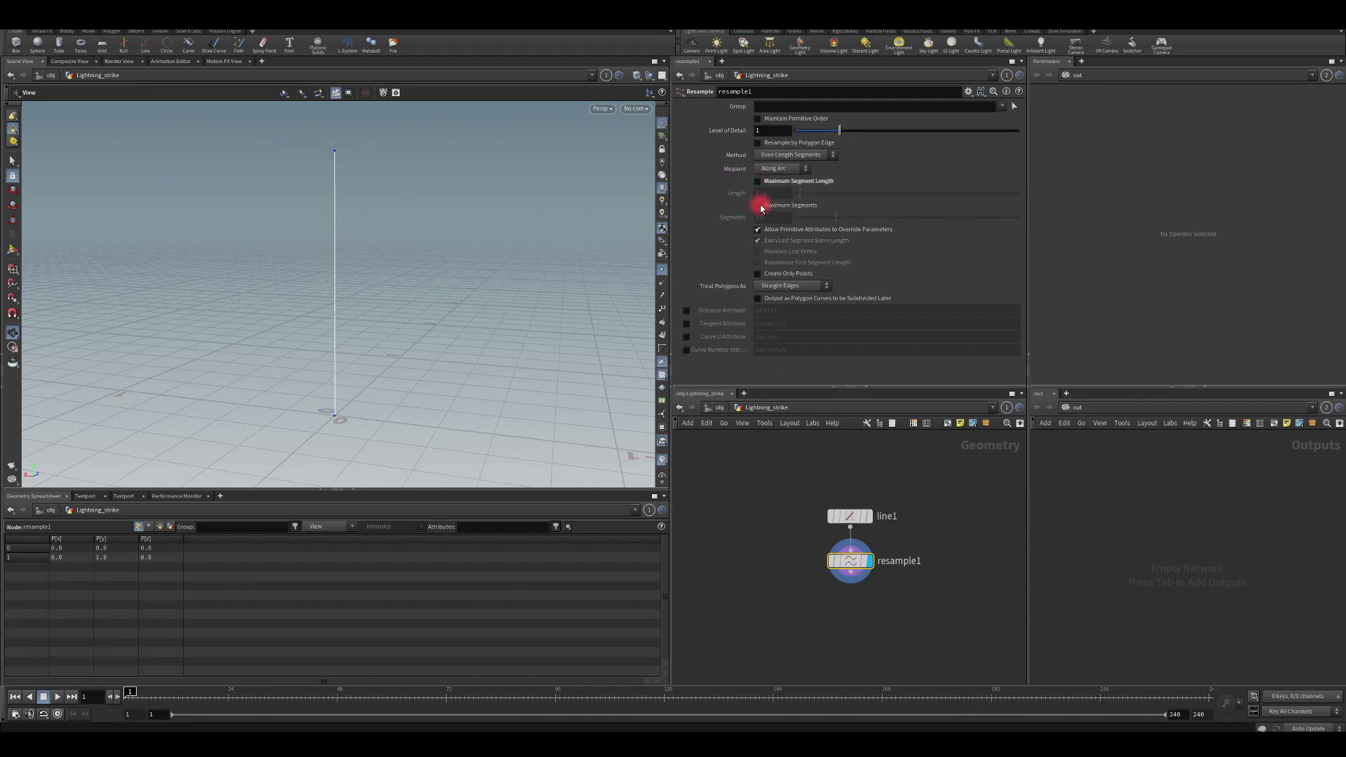
pyautogui.click(758, 205)
pyautogui.moveTo(835, 217); pyautogui.dragTo(795, 235)
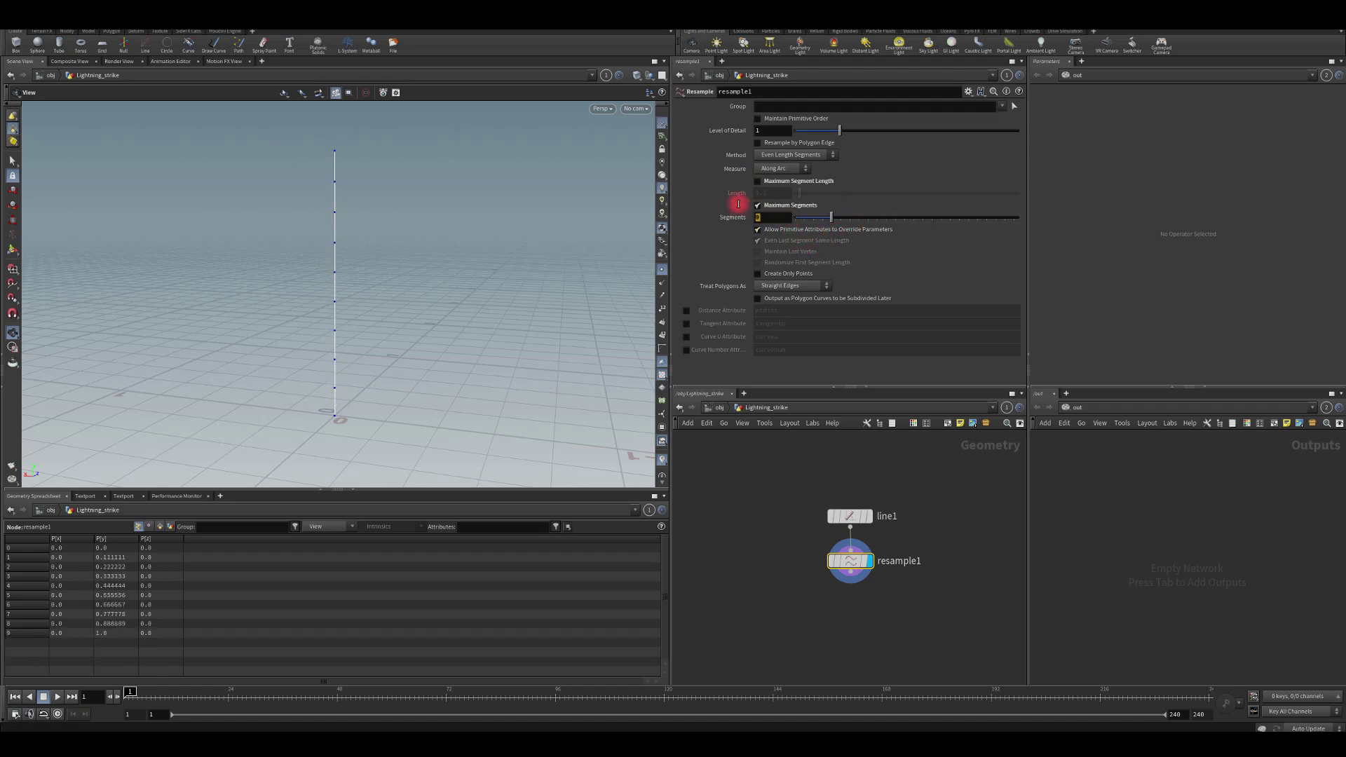
pyautogui.press('Return')
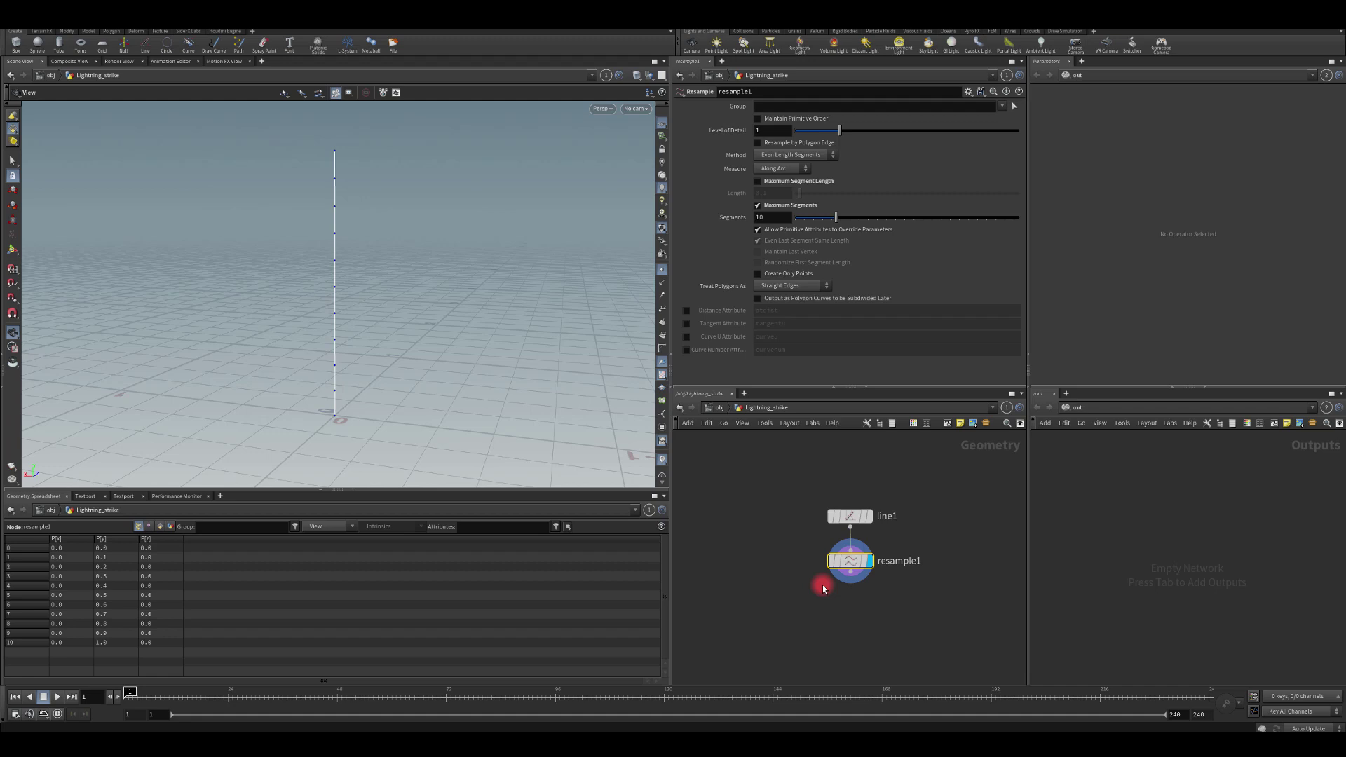
# Add a Point Jitter node after the Resample node, display it, and set its scale to 0.21.
pyautogui.press('Tab')
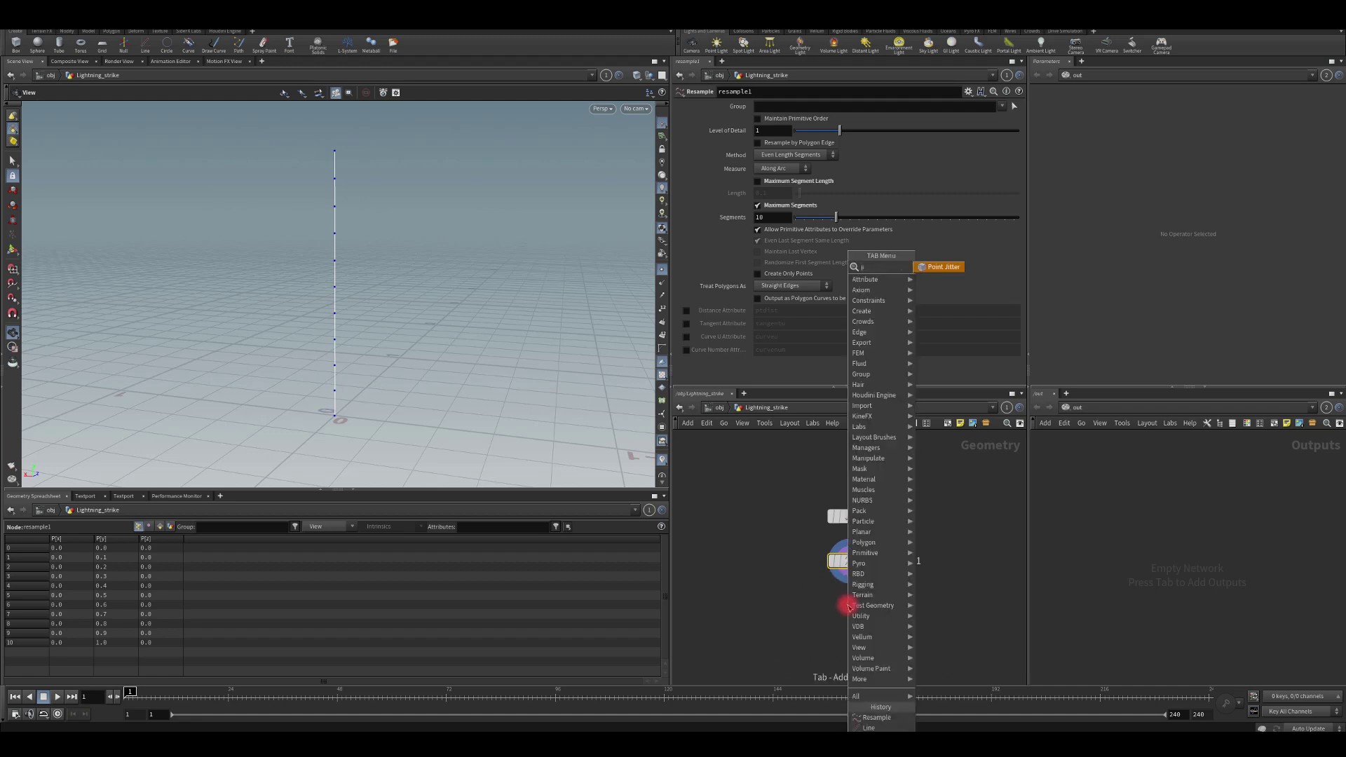
pyautogui.press('Return')
pyautogui.click(848, 603)
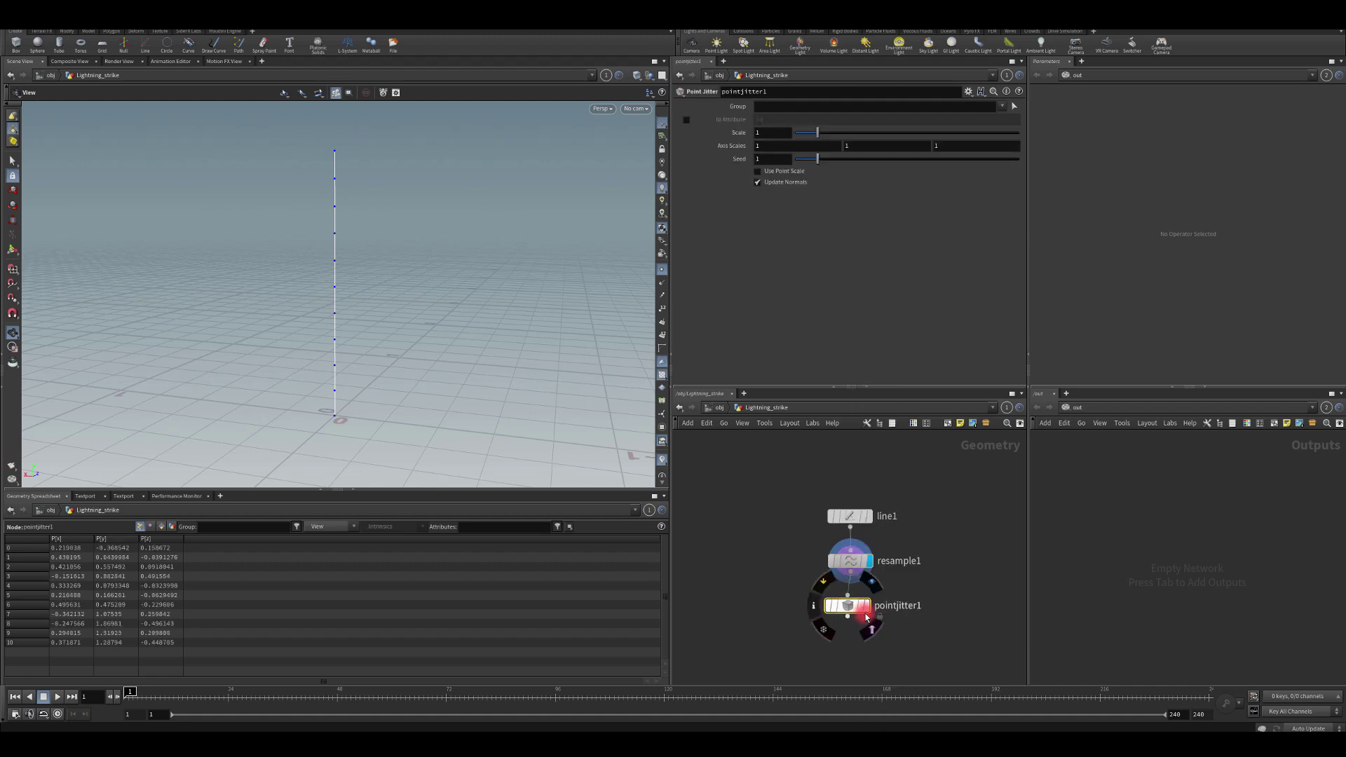
pyautogui.moveTo(818, 132); pyautogui.dragTo(801, 138)
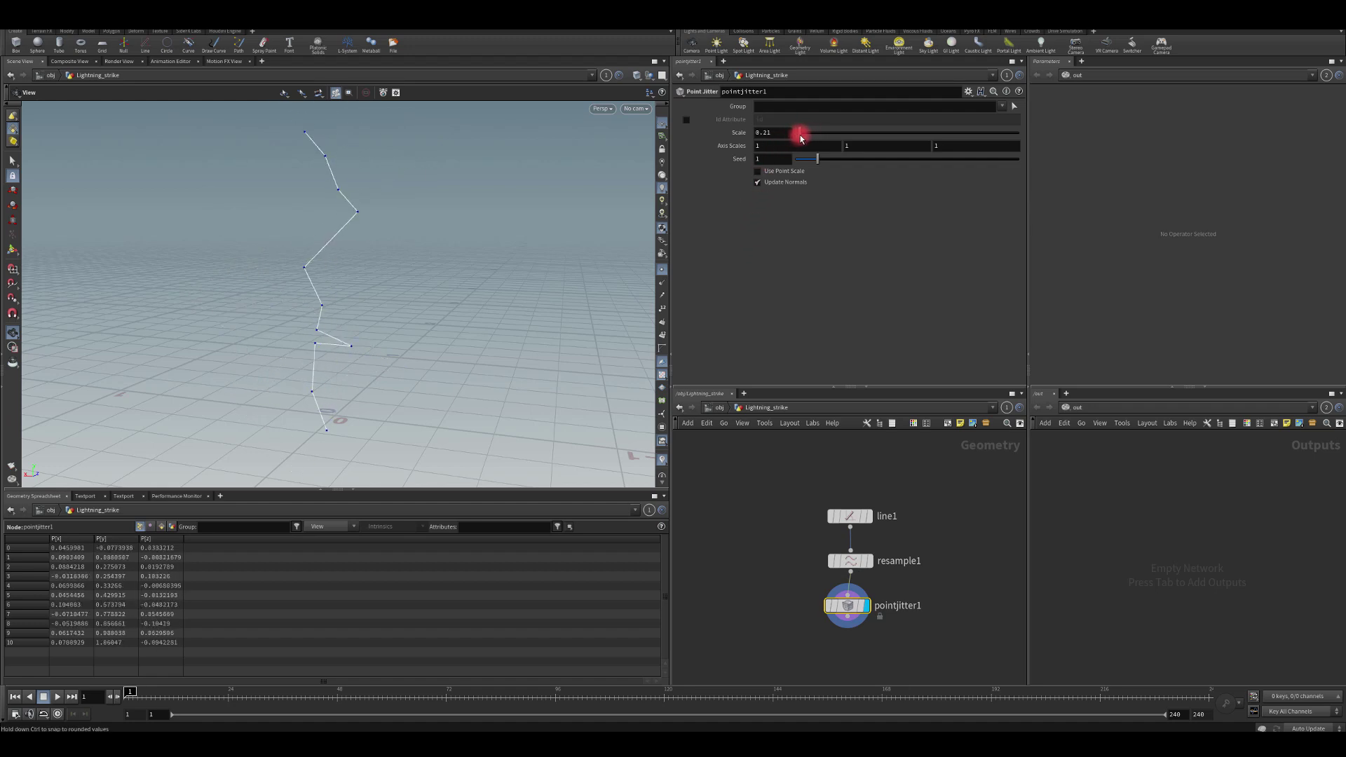
# Set all three axis scales of the Point Jitter node to 0.
pyautogui.click(778, 147)
pyautogui.write('0')
pyautogui.click(853, 145)
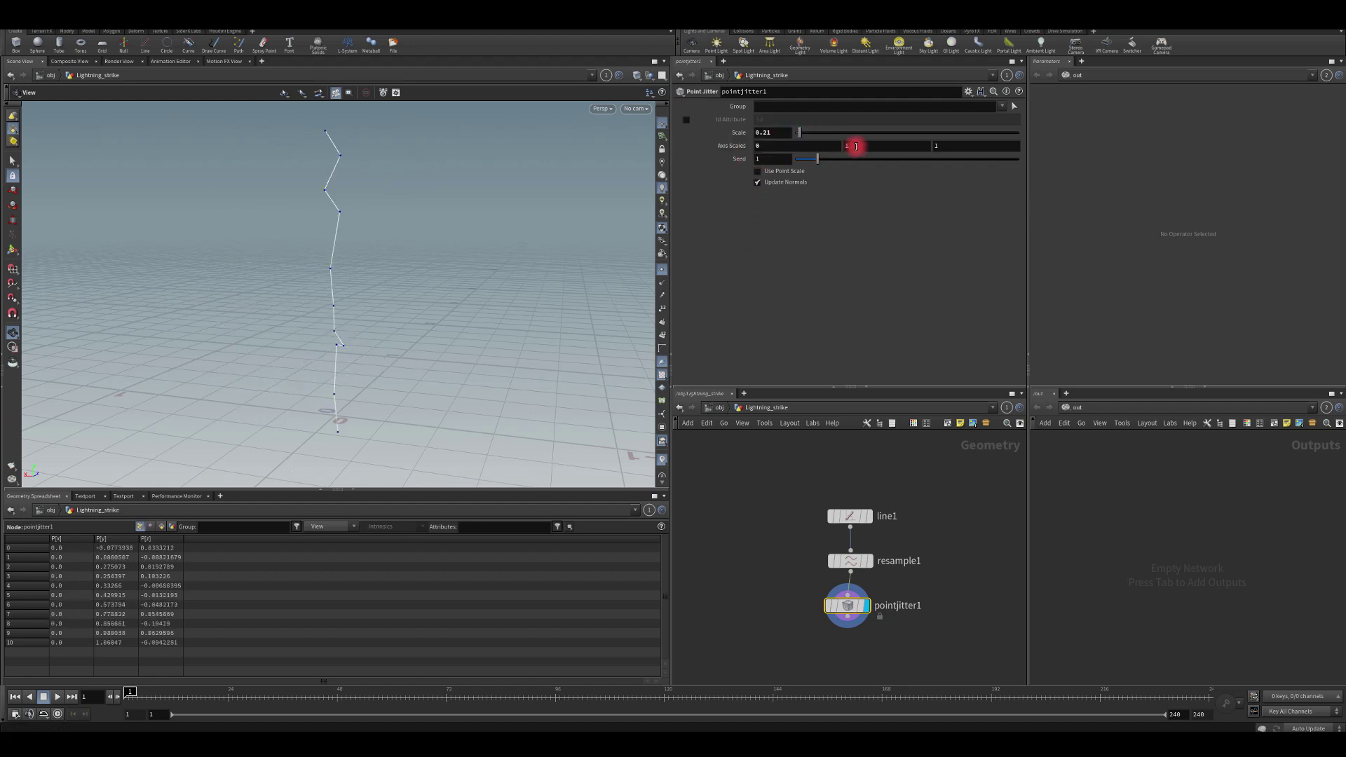
pyautogui.write('0')
pyautogui.click(970, 145)
pyautogui.write('0')
pyautogui.click(896, 148)
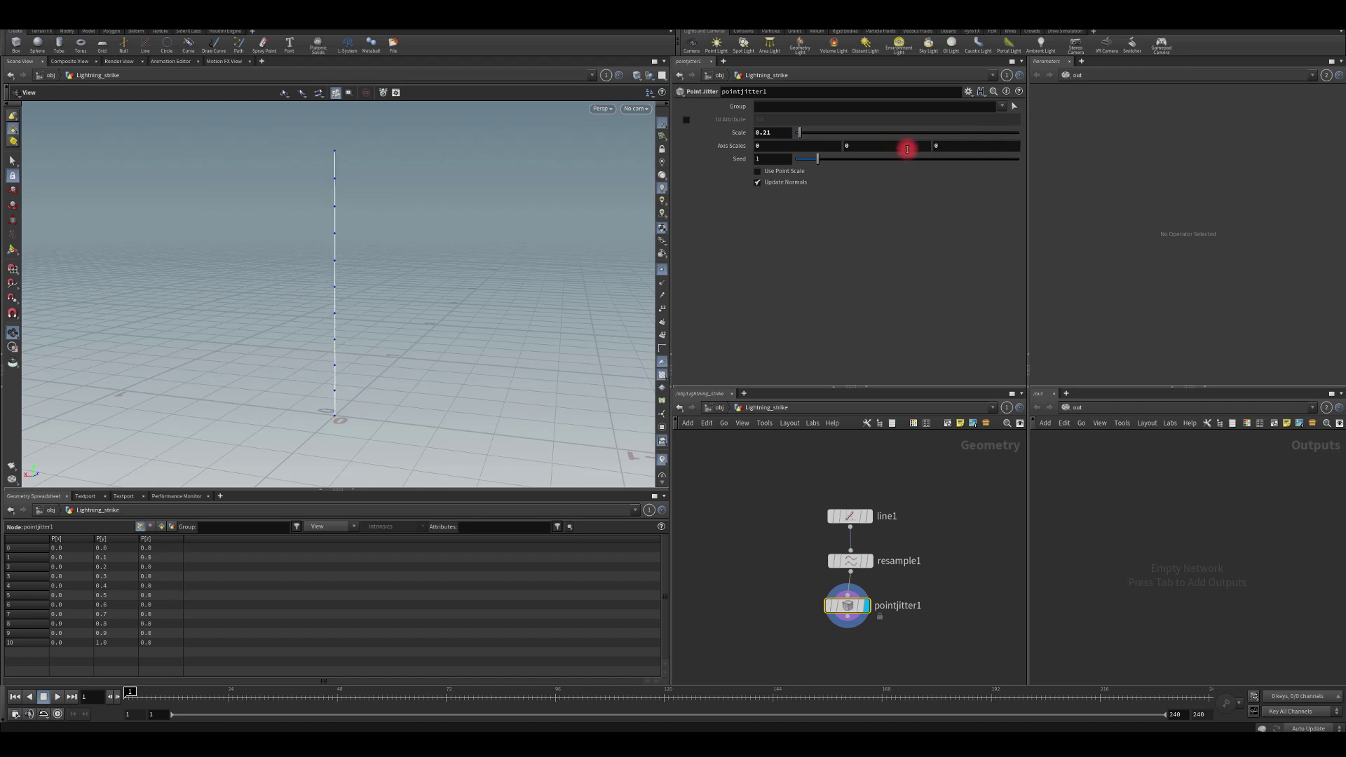
# Try a Y axis scale of 1 on the Point Jitter node, and reset it to 0.
pyautogui.moveTo(907, 149); pyautogui.dragTo(829, 141)
pyautogui.write('1')
pyautogui.press('Return')
pyautogui.click(844, 146)
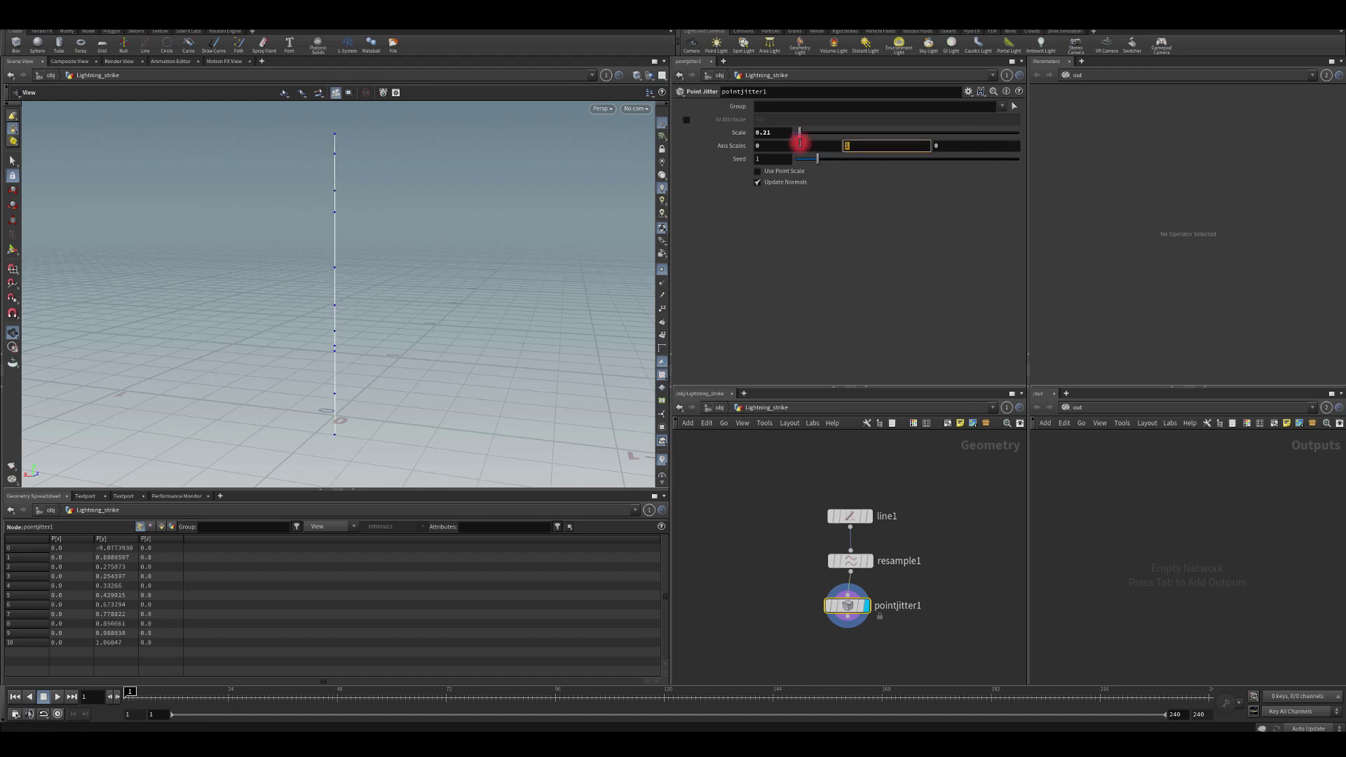
pyautogui.write('0')
pyautogui.press('Return')
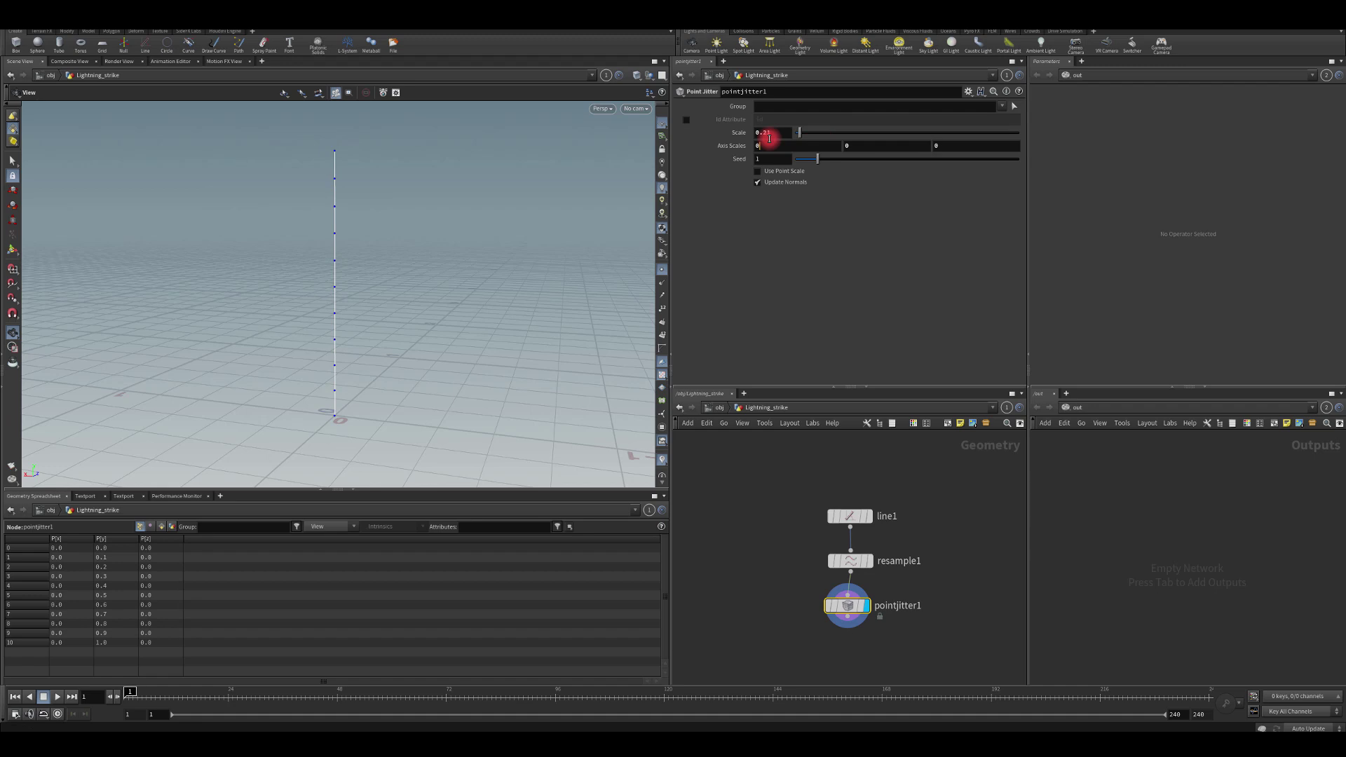
# Set the Point Jitter's X and Z axis scales to 1 and its overall scale to 0.49.
pyautogui.click(770, 145)
pyautogui.write('1')
pyautogui.press('Return')
pyautogui.moveTo(965, 148); pyautogui.dragTo(844, 141)
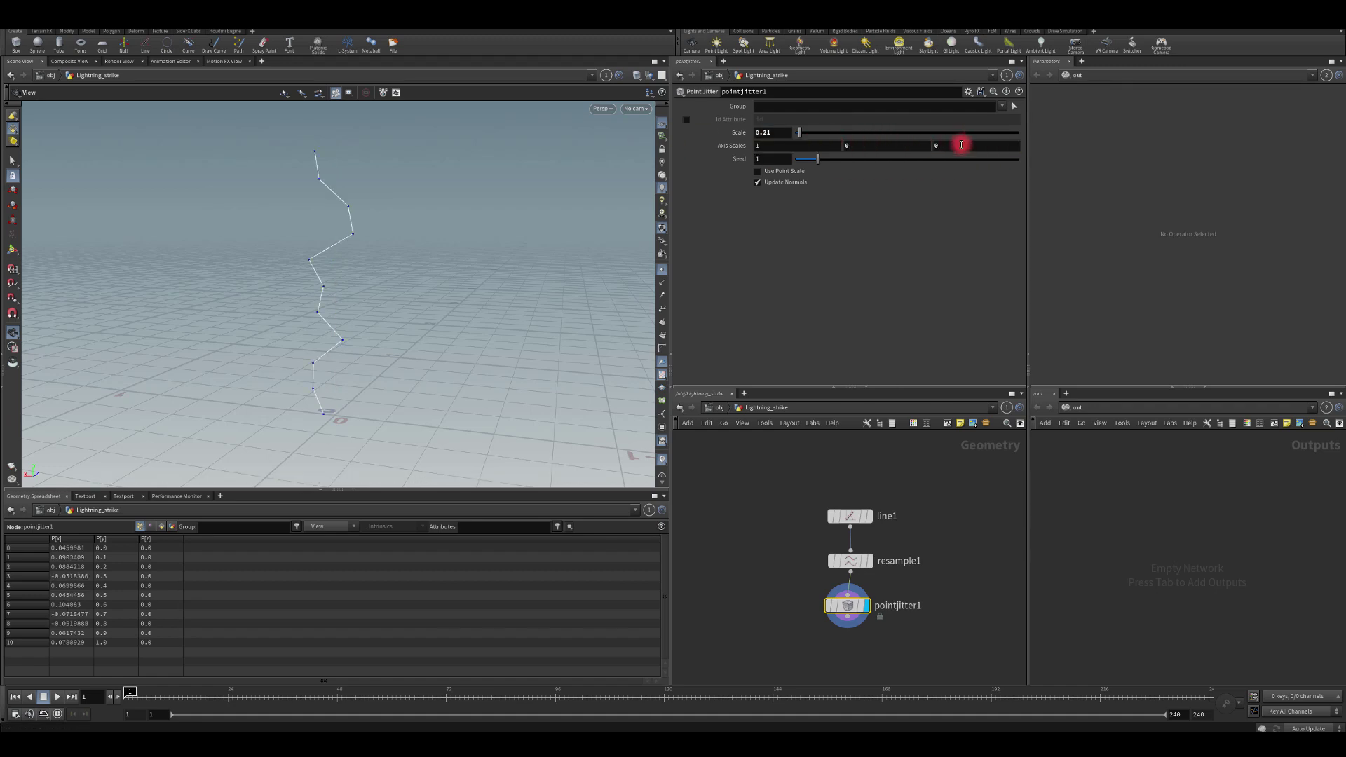
pyautogui.write('1')
pyautogui.press('Return')
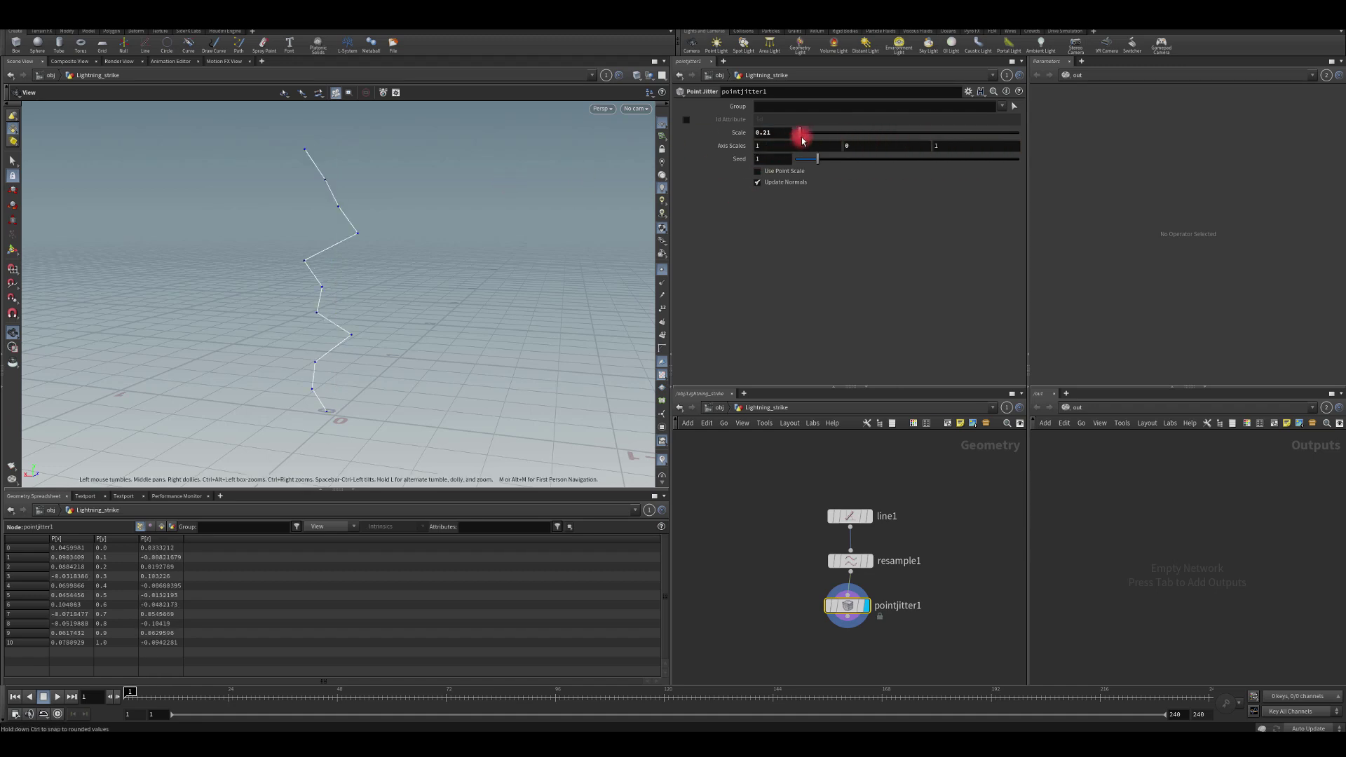
pyautogui.moveTo(801, 137); pyautogui.dragTo(807, 128)
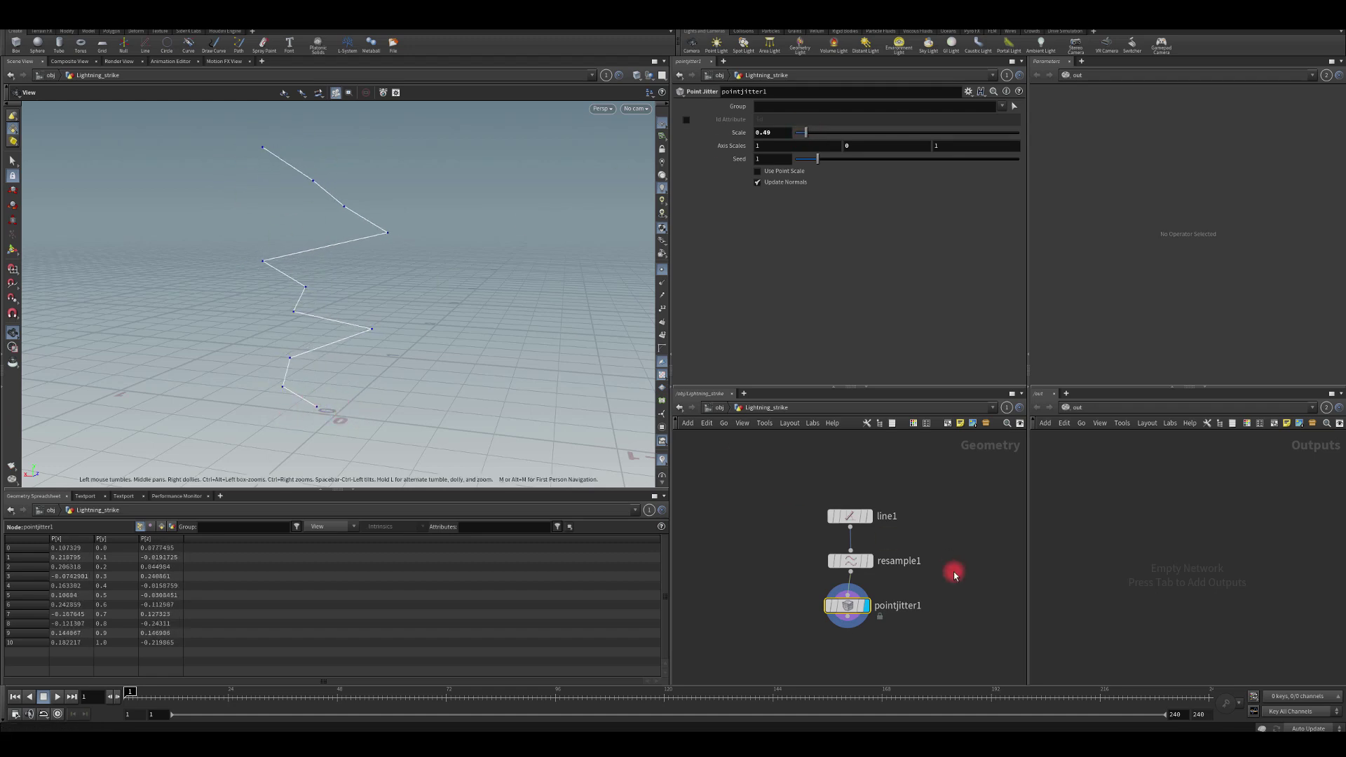
# Insert a Group Create node on the wire between the Resample and Point Jitter nodes.
pyautogui.moveTo(808, 604); pyautogui.dragTo(812, 517, button='middle')
pyautogui.moveTo(842, 501); pyautogui.dragTo(846, 560)
pyautogui.press('Tab')
pyautogui.write('group')
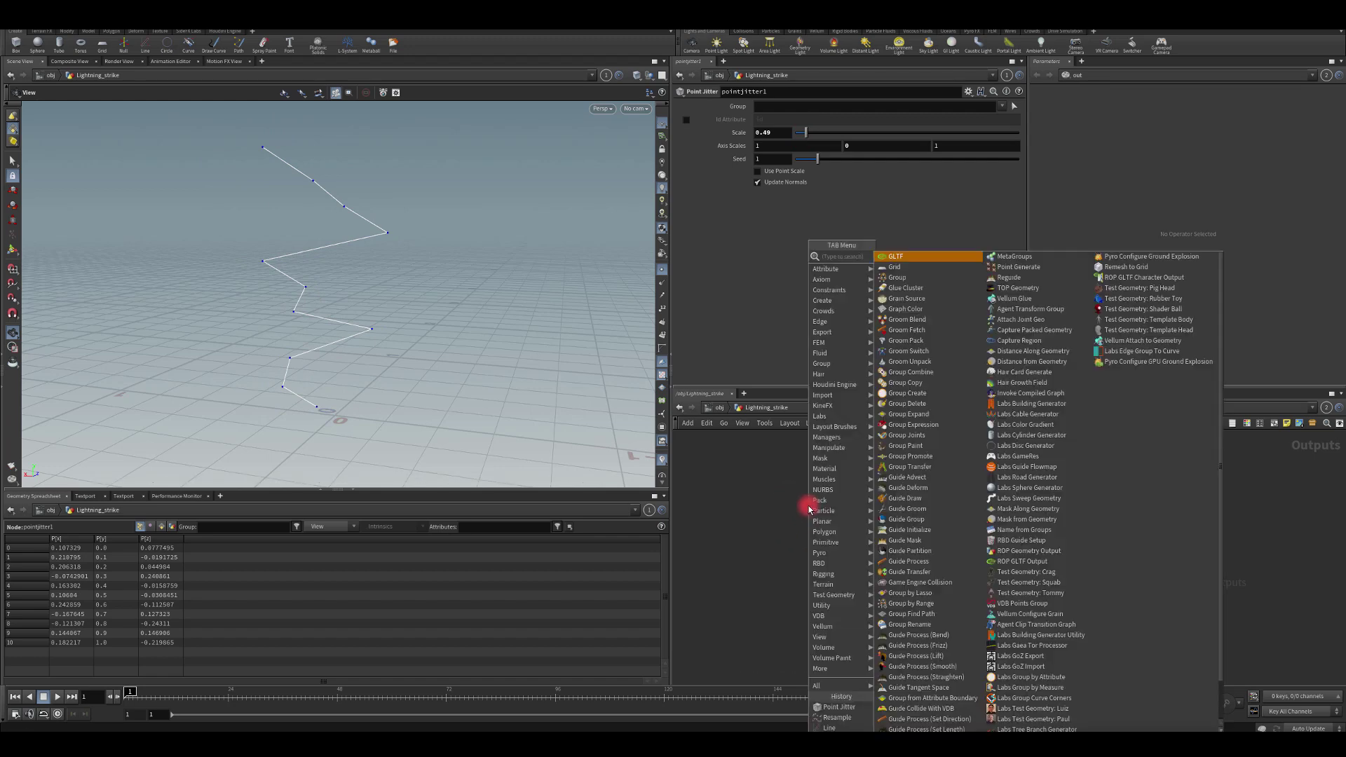
pyautogui.press('Return')
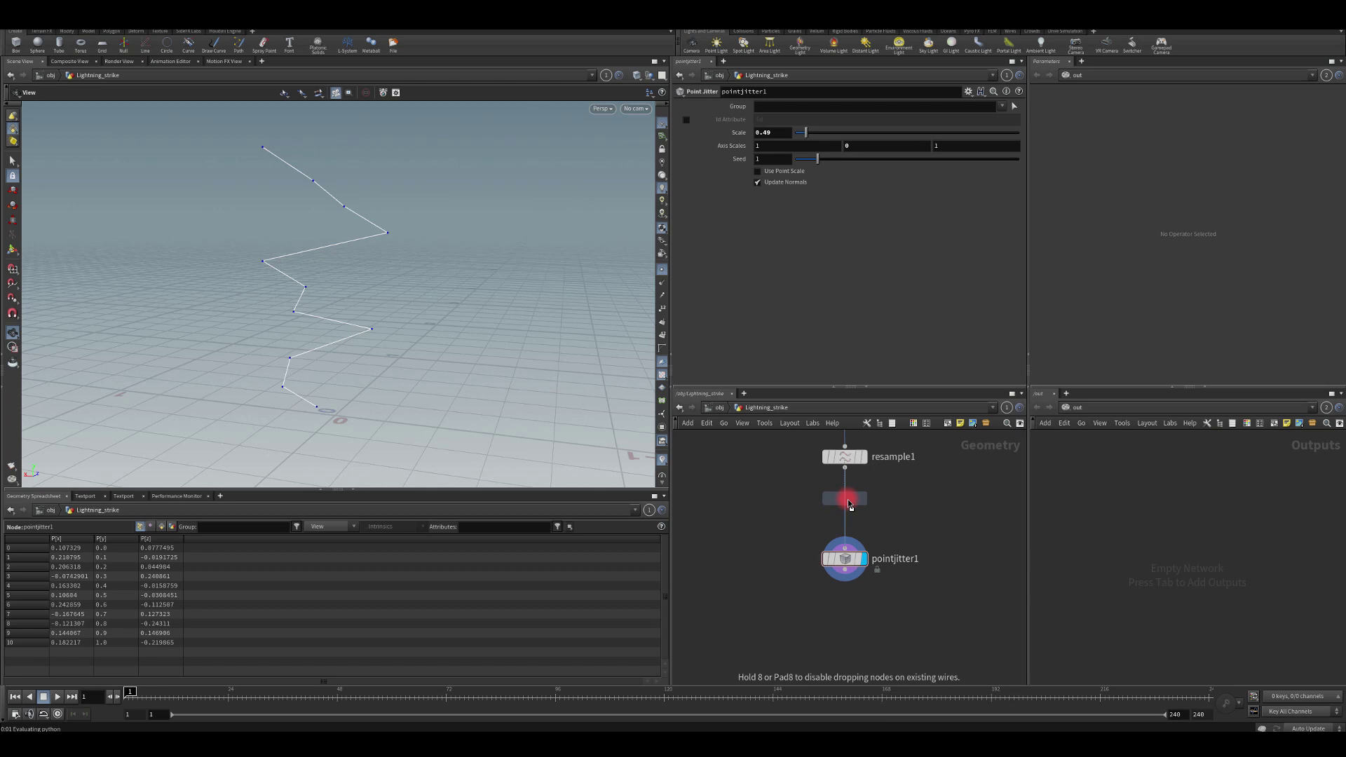
pyautogui.click(845, 502)
pyautogui.click(750, 411)
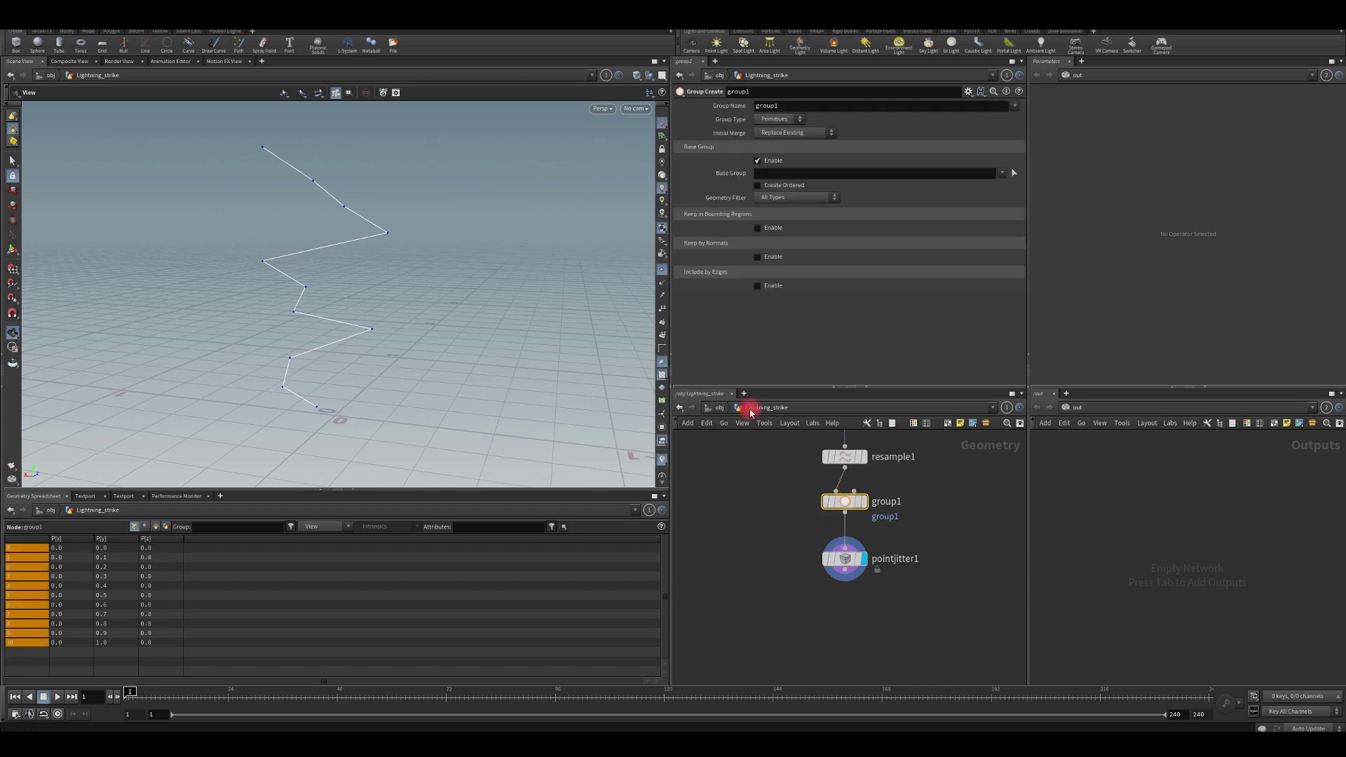
# Name the group in the Group Create node ENDS.
pyautogui.click(785, 117)
pyautogui.click(759, 106)
pyautogui.moveTo(784, 106); pyautogui.dragTo(696, 109)
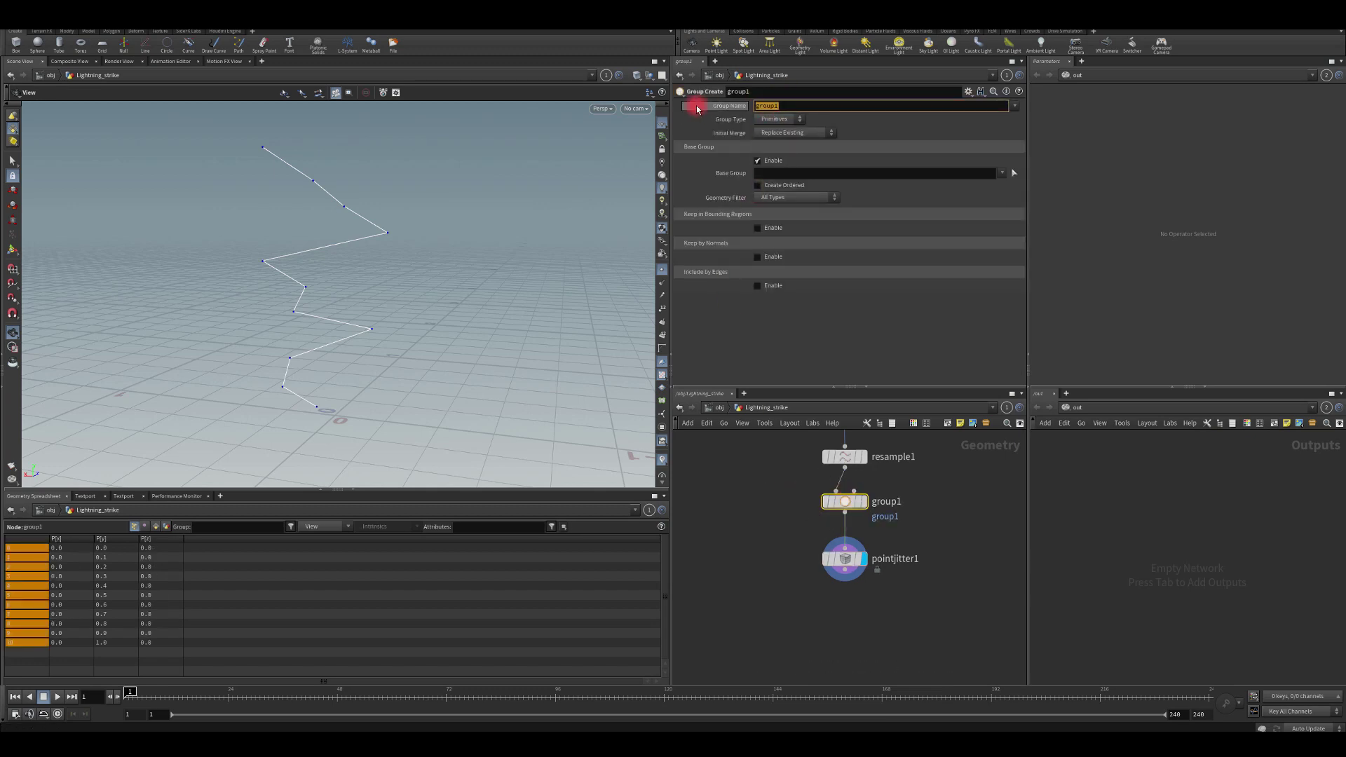
pyautogui.write('ENDS')
pyautogui.press('Return')
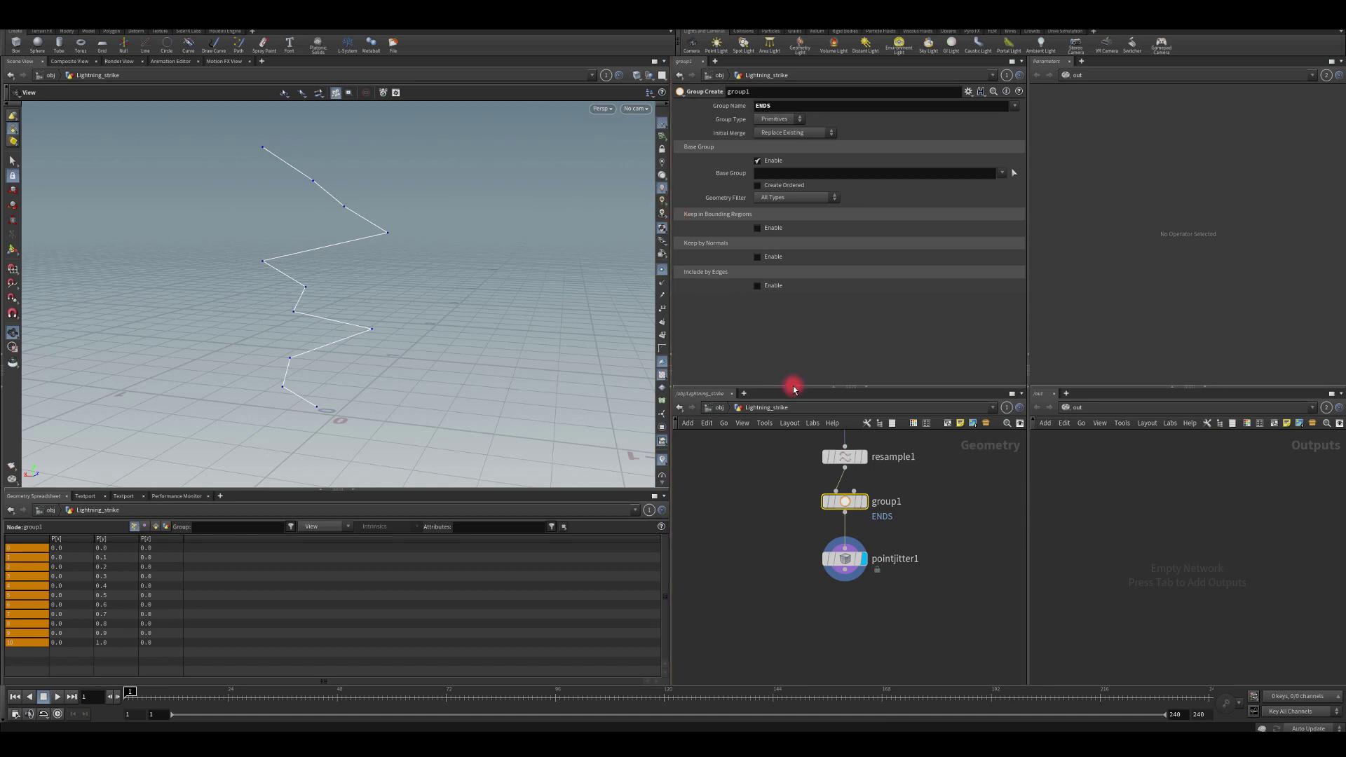
# Display the Group Create node's result, enable Keep in Bounding Regions and disable its Base Group.
pyautogui.click(859, 504)
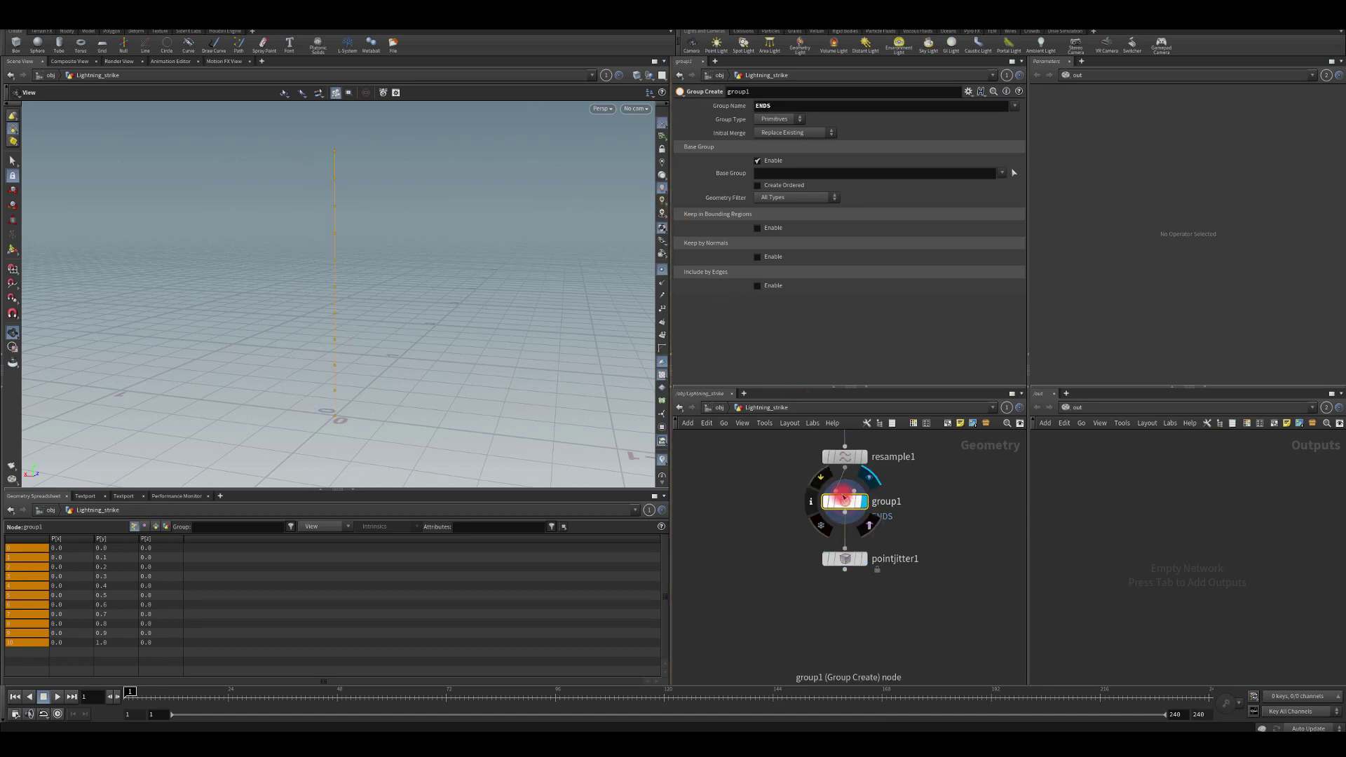
pyautogui.click(374, 241)
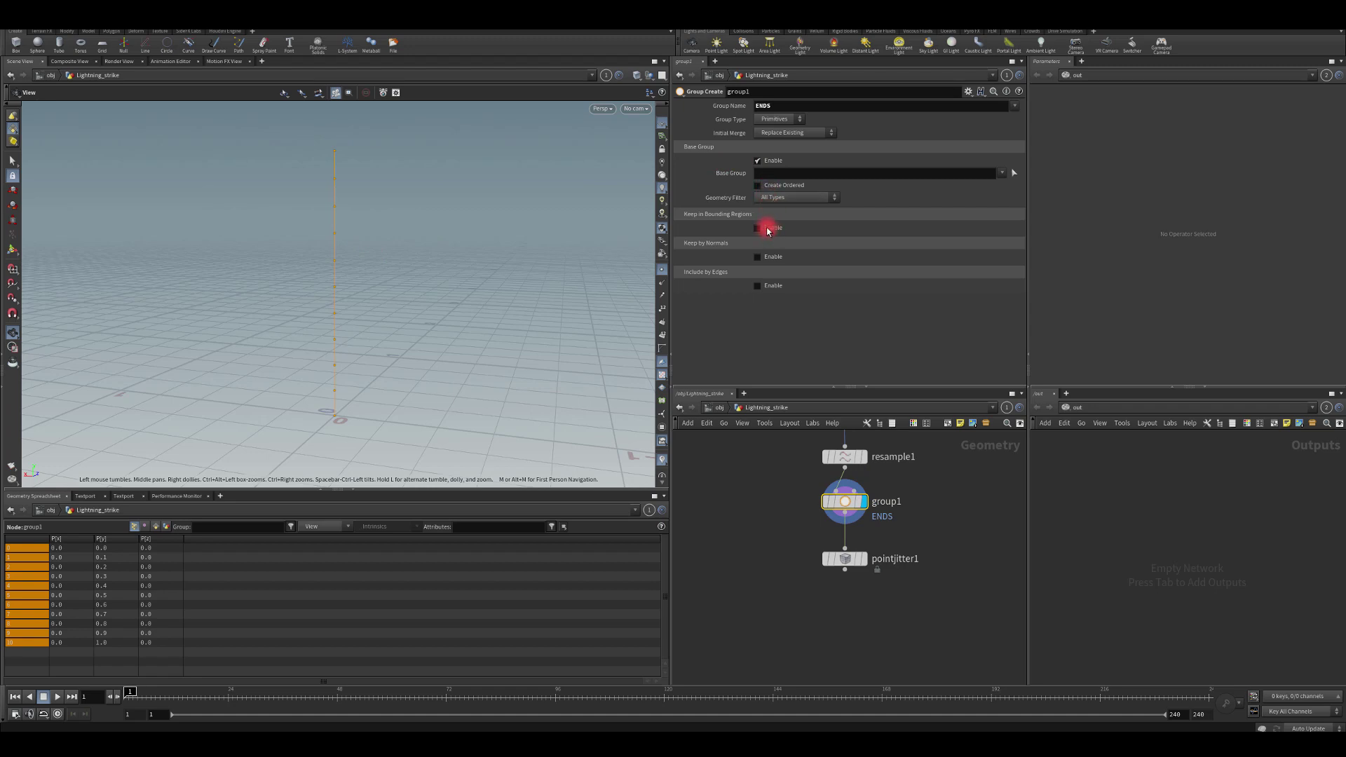
pyautogui.click(758, 229)
pyautogui.click(760, 161)
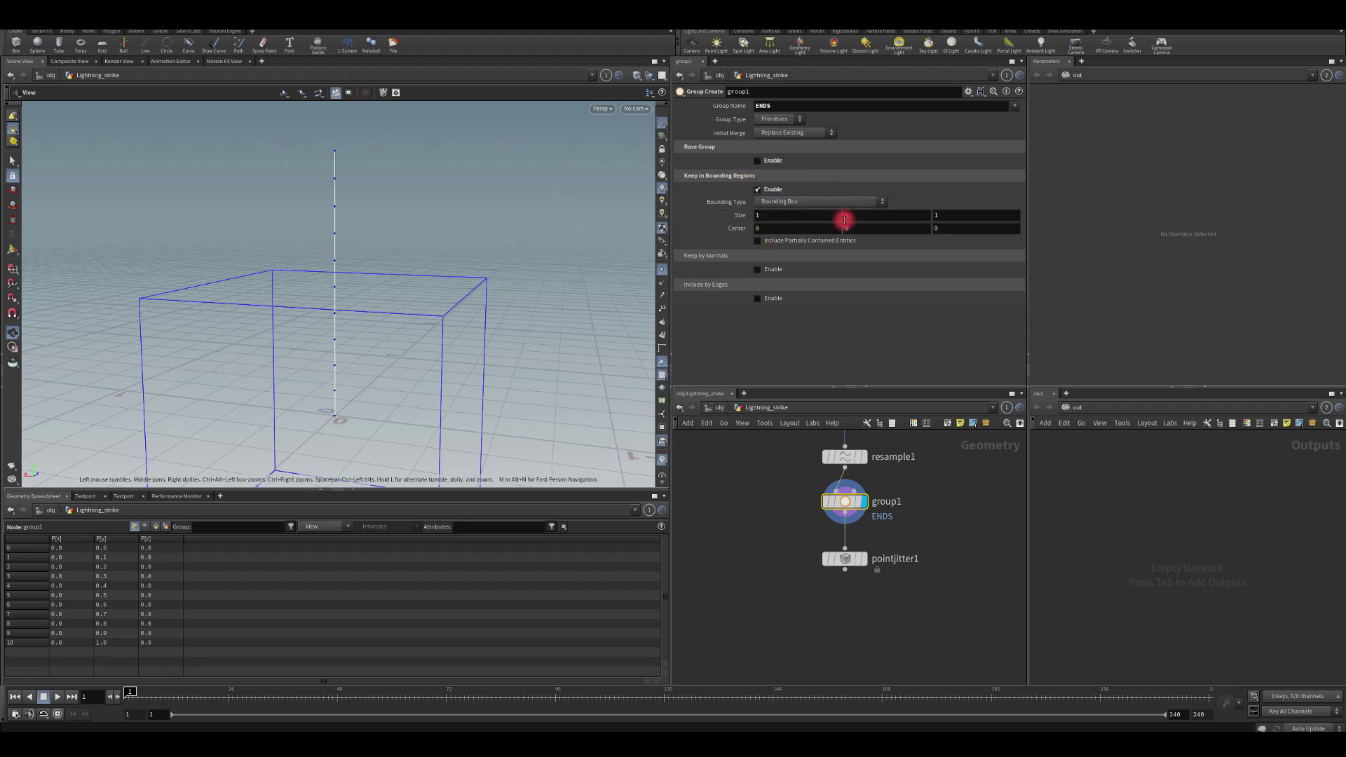
# Link the bounding box's Y size to the Line node's length with the relative reference ch("../line1/dist").
pyautogui.moveTo(796, 448); pyautogui.dragTo(814, 504, button='middle')
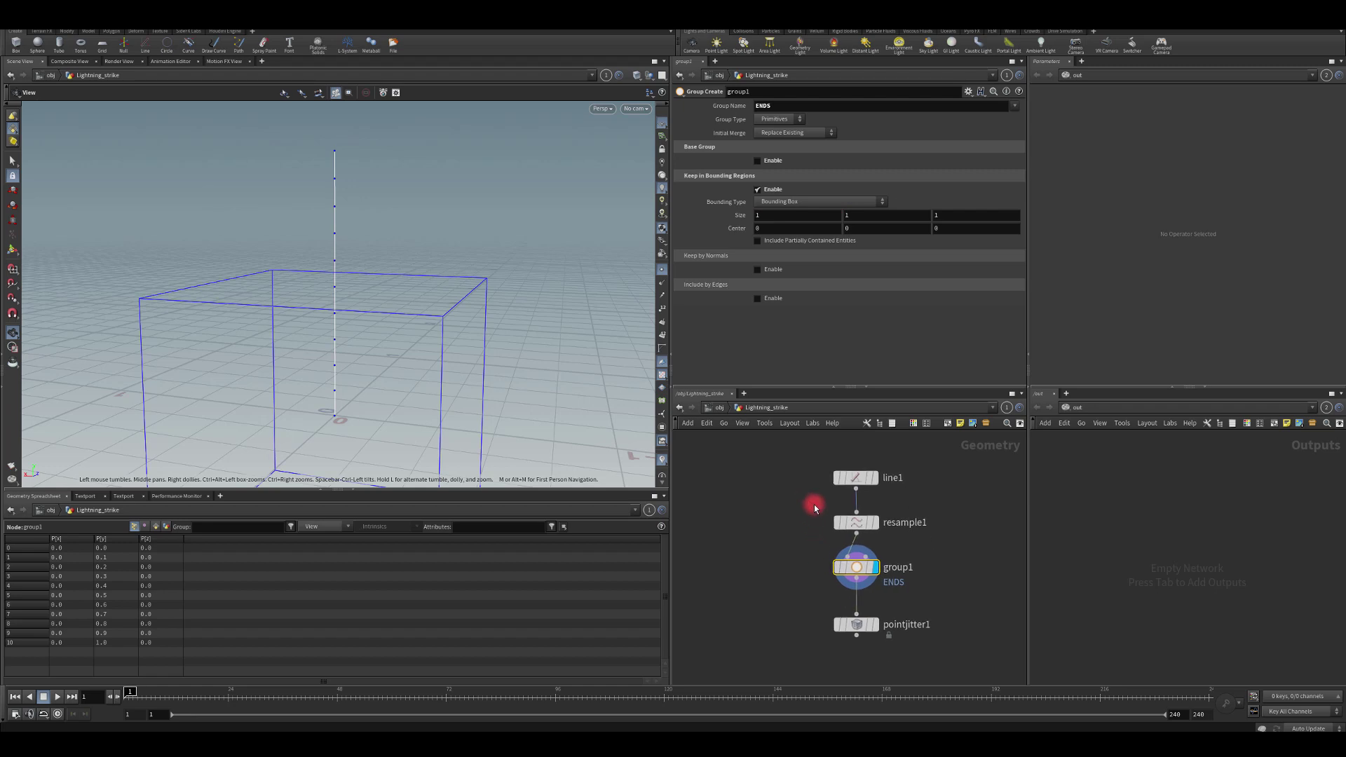
pyautogui.click(857, 482)
pyautogui.click(745, 145)
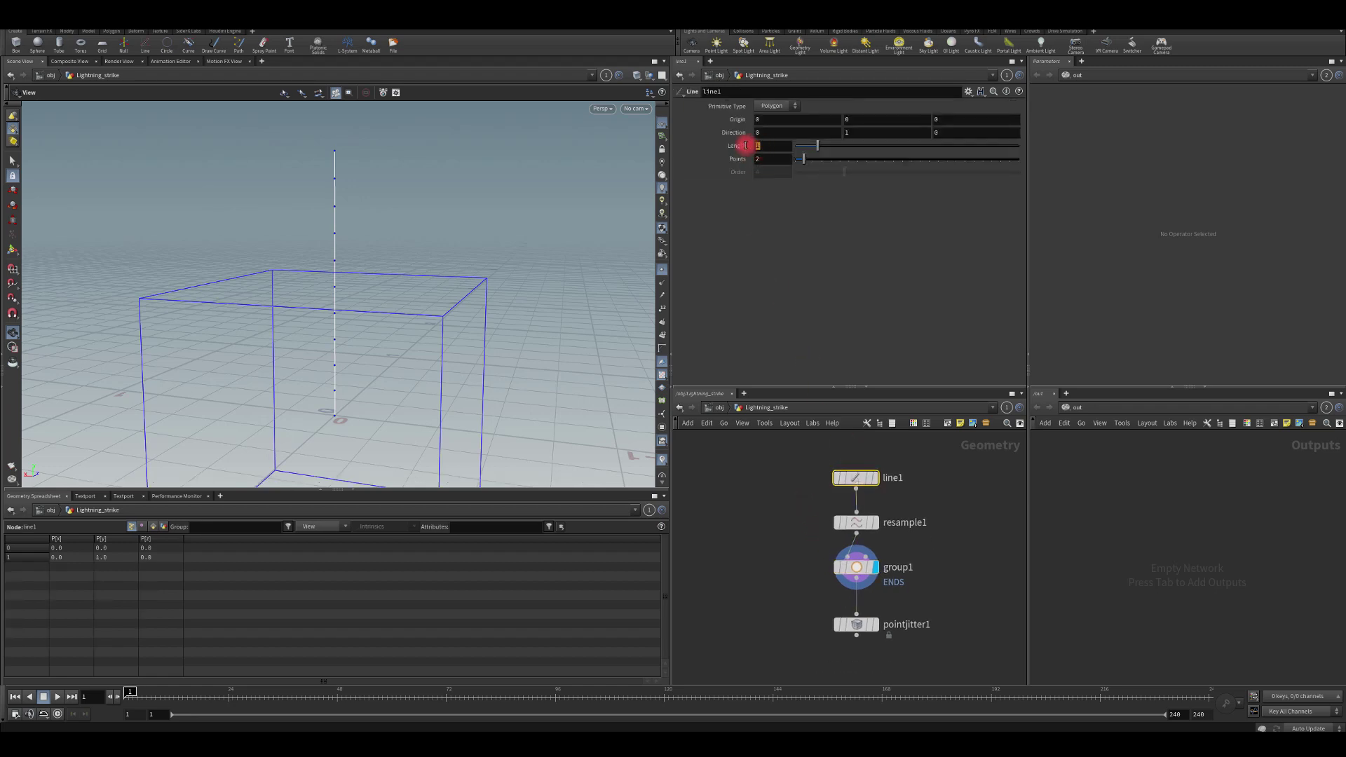
pyautogui.rightClick(758, 147)
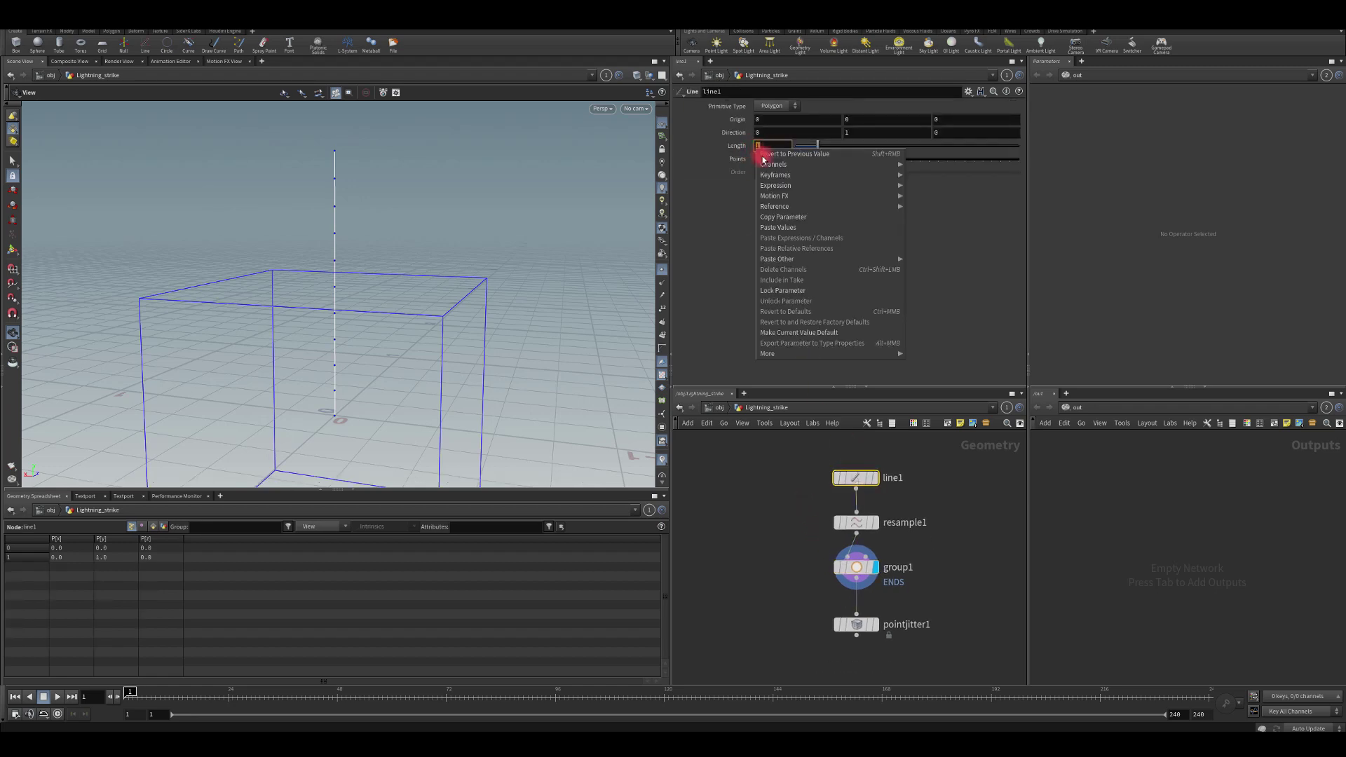
pyautogui.click(771, 218)
pyautogui.click(853, 567)
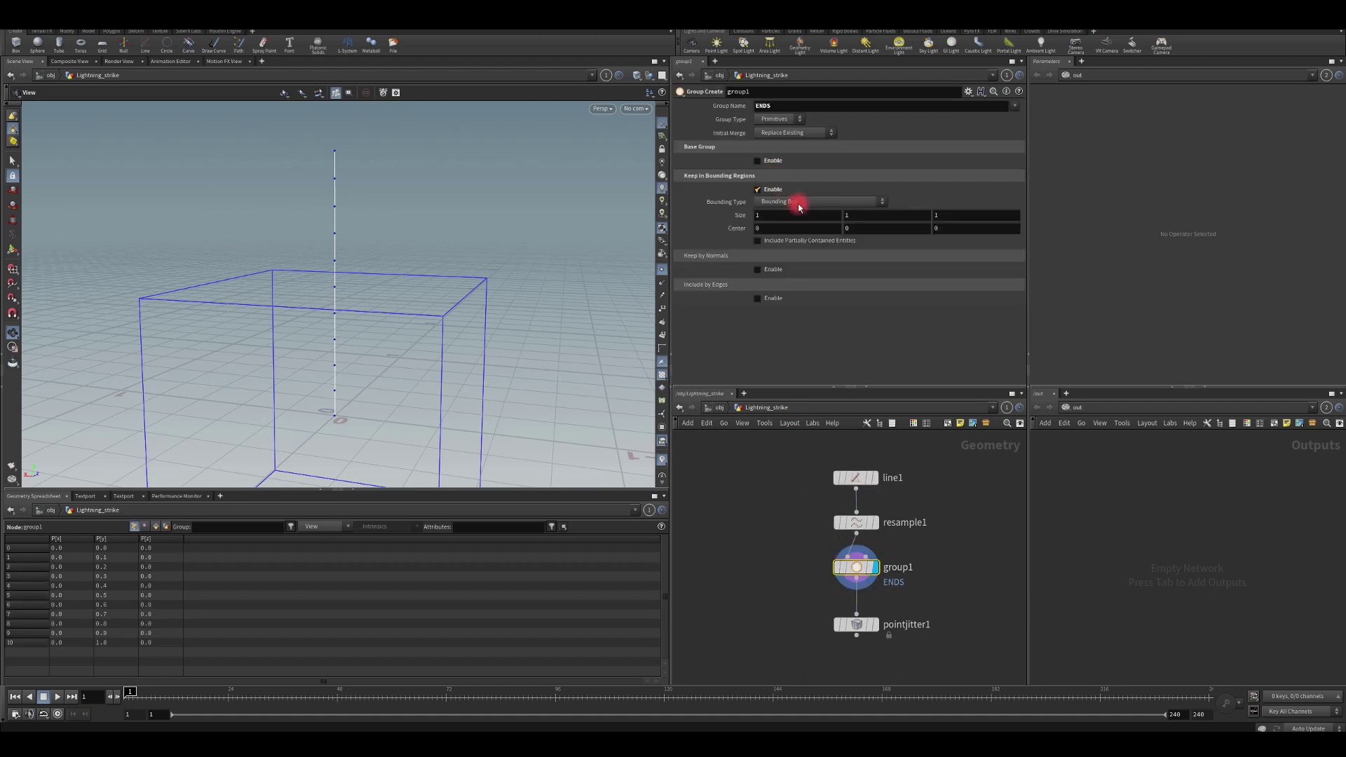
pyautogui.moveTo(854, 217); pyautogui.dragTo(839, 216)
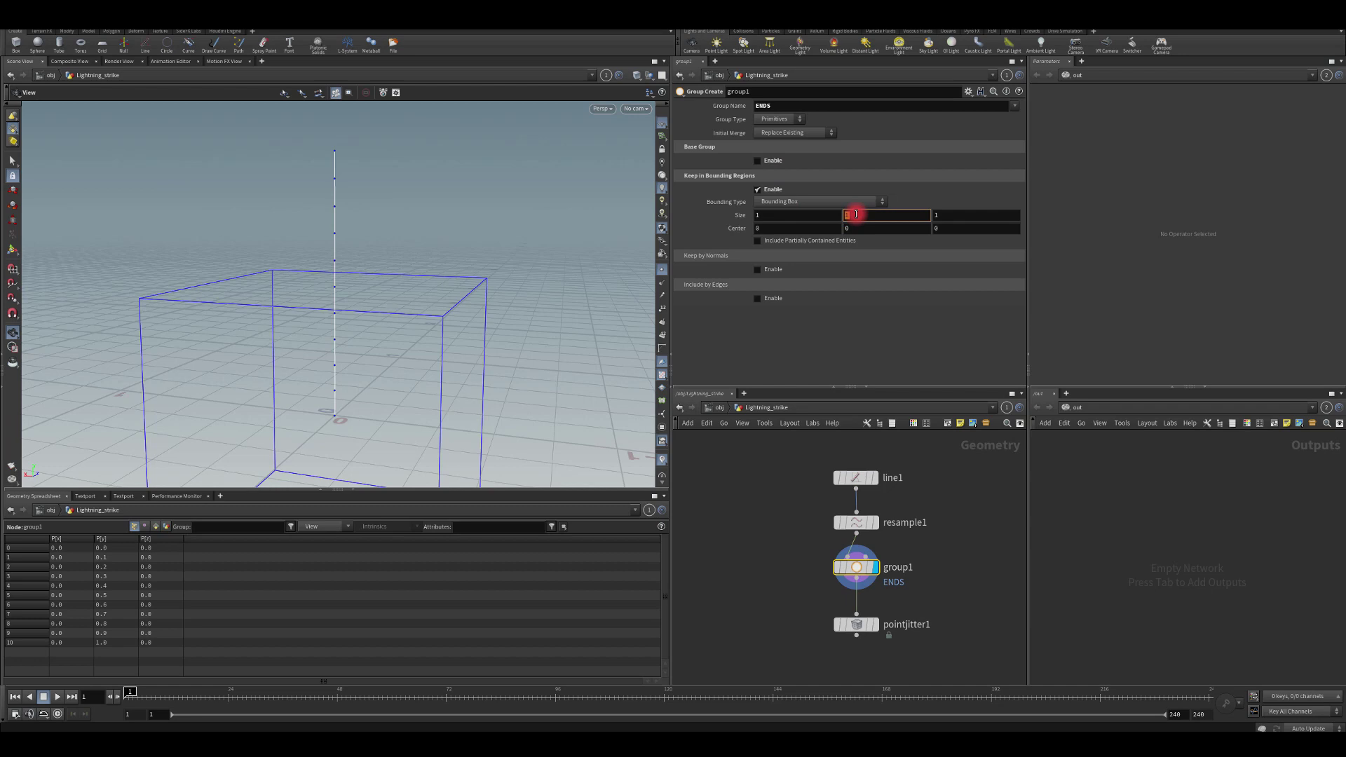
pyautogui.rightClick(856, 214)
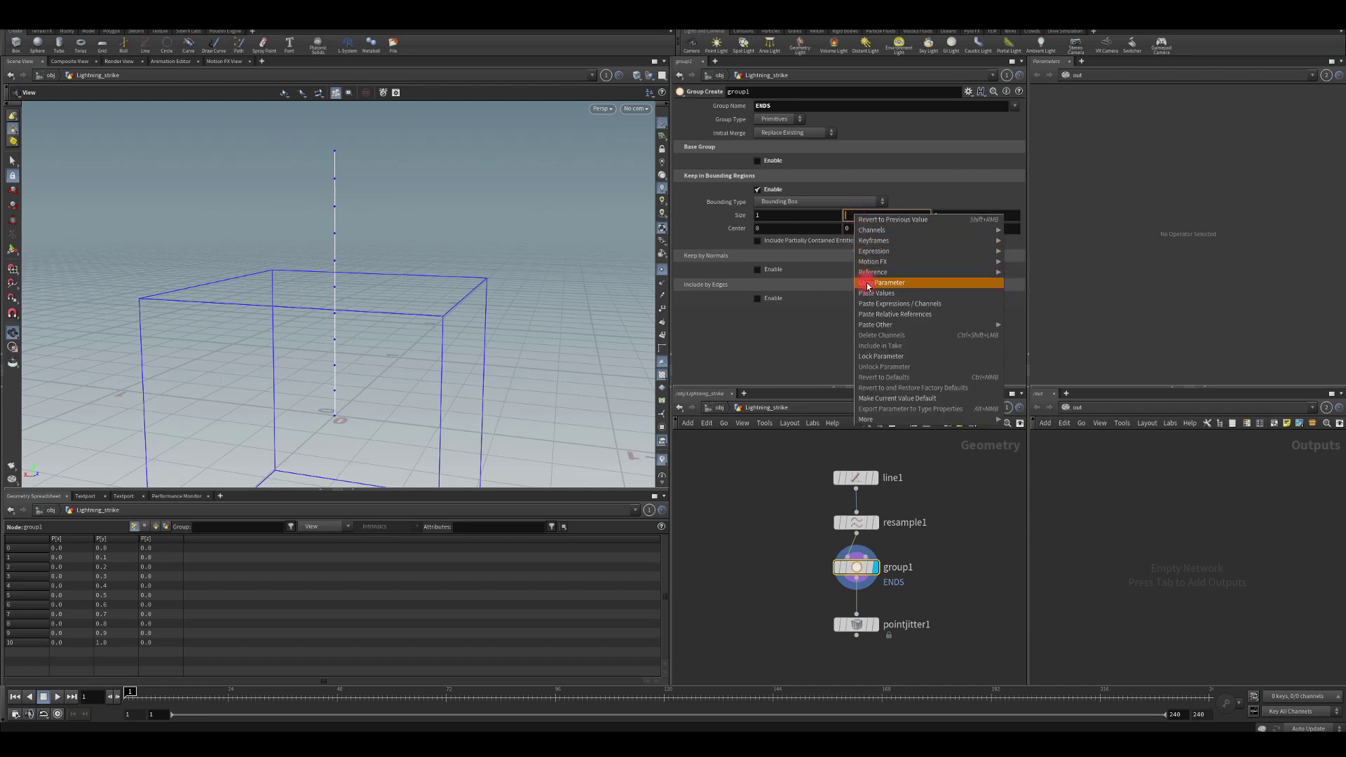
pyautogui.click(869, 314)
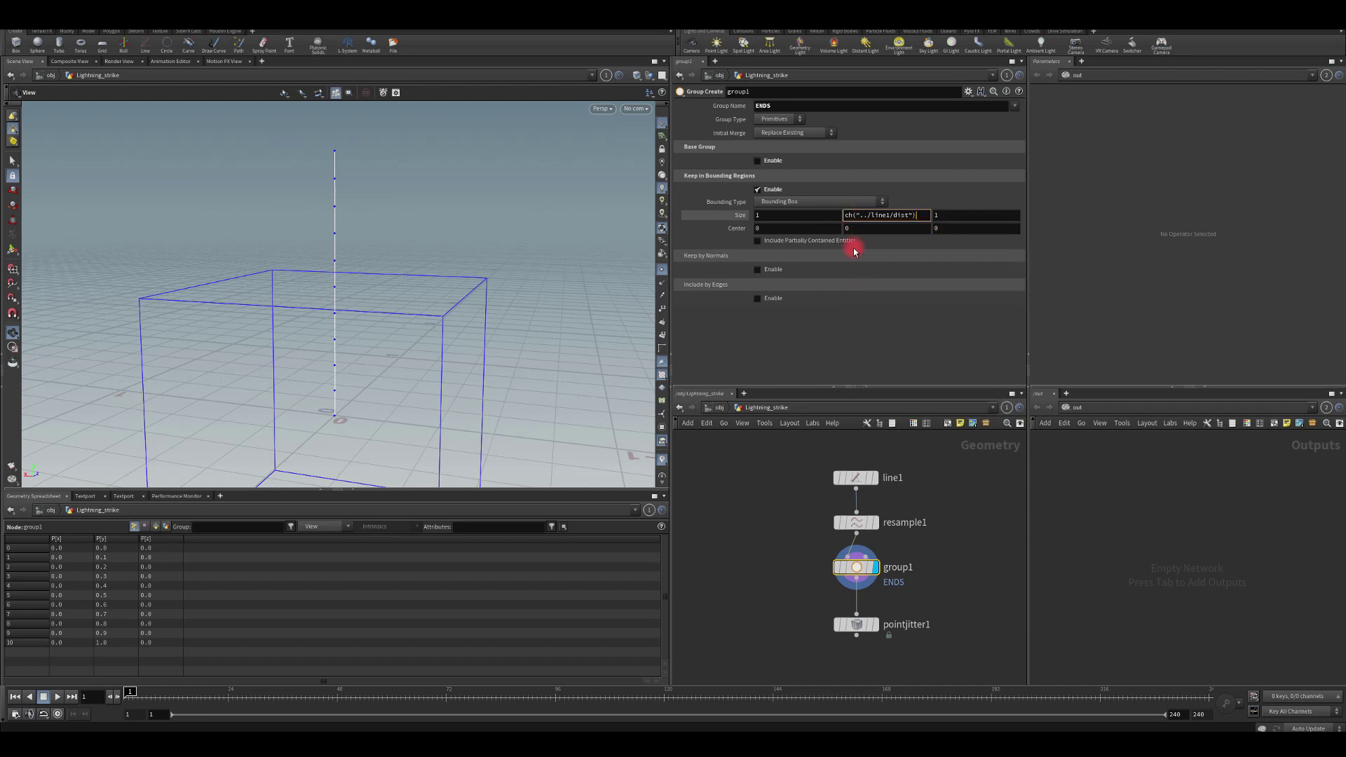
pyautogui.press('Return')
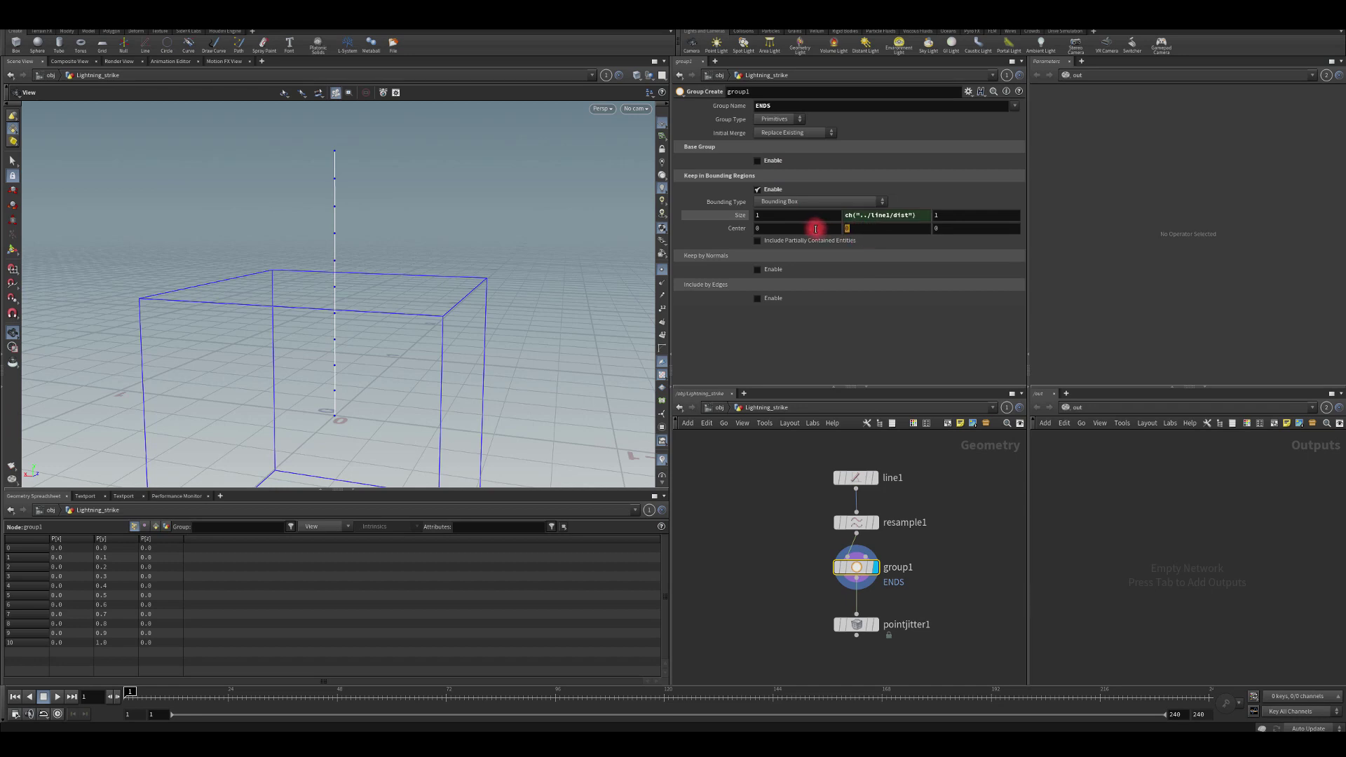
# Set the bounding box's Y center to the relative reference expression ch("../line1/dist")/2.
pyautogui.rightClick(850, 228)
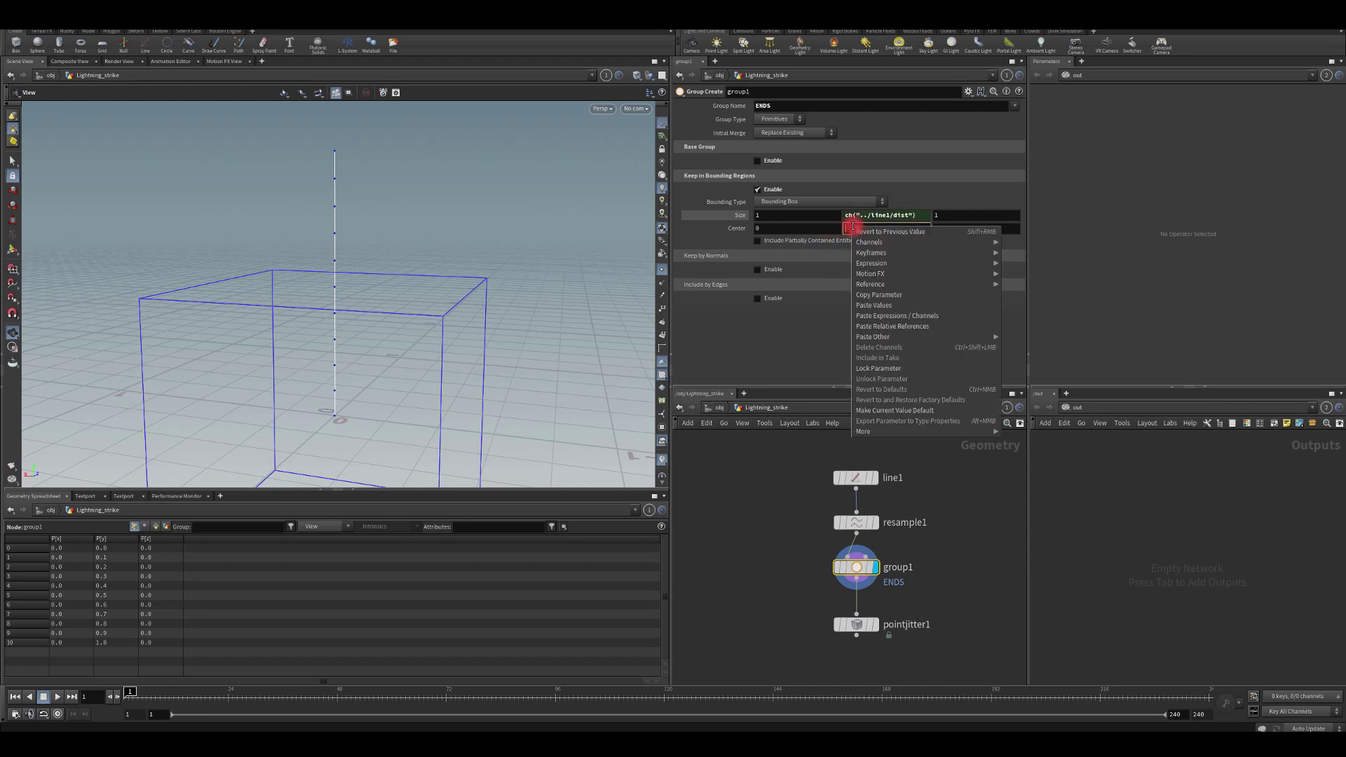
pyautogui.click(875, 327)
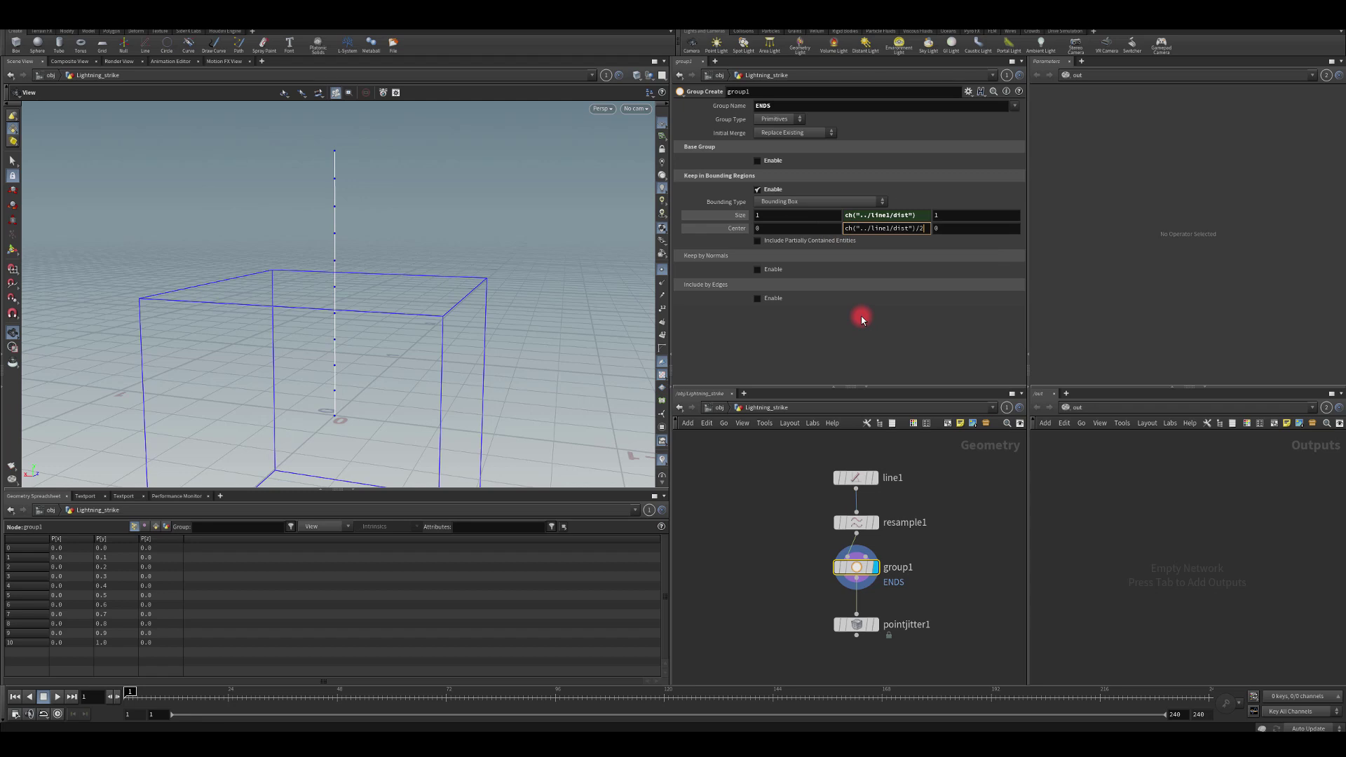
pyautogui.press('Return')
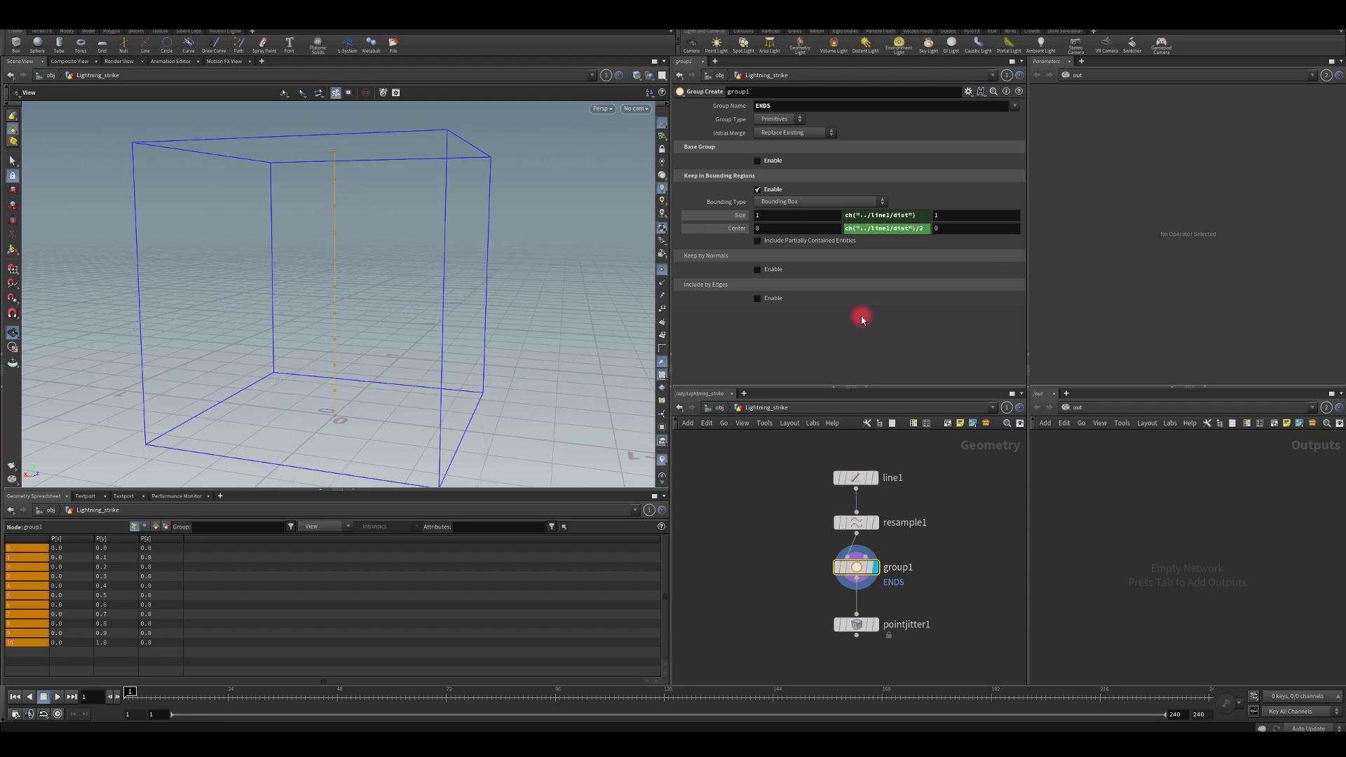
# Try a Line length of 0.87 to test the linked bounding box, and reset it to 1.
pyautogui.click(861, 486)
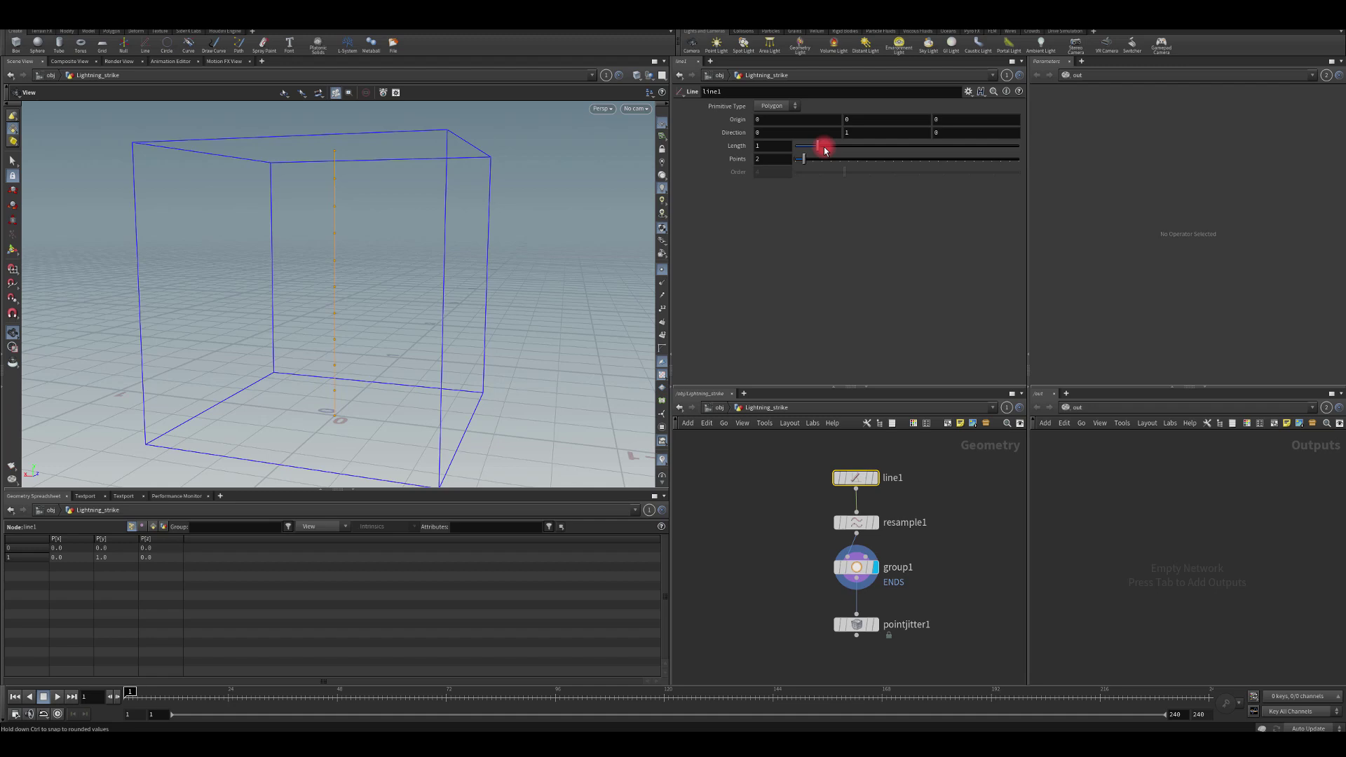
pyautogui.moveTo(820, 151)
pyautogui.mouseDown()
pyautogui.moveTo(841, 145)
pyautogui.moveTo(813, 160)
pyautogui.mouseUp()
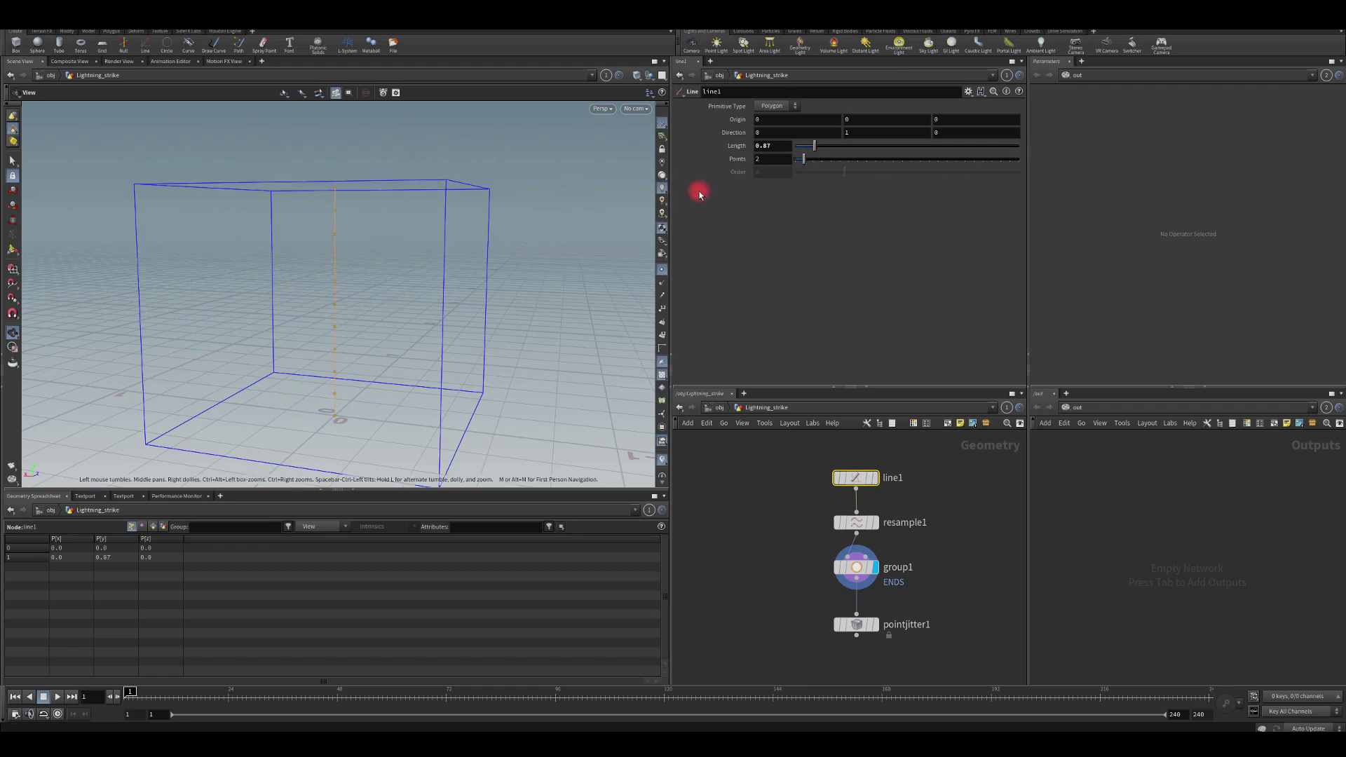
pyautogui.keyDown('ctrl'); pyautogui.middleClick(777, 147); pyautogui.keyUp('ctrl')
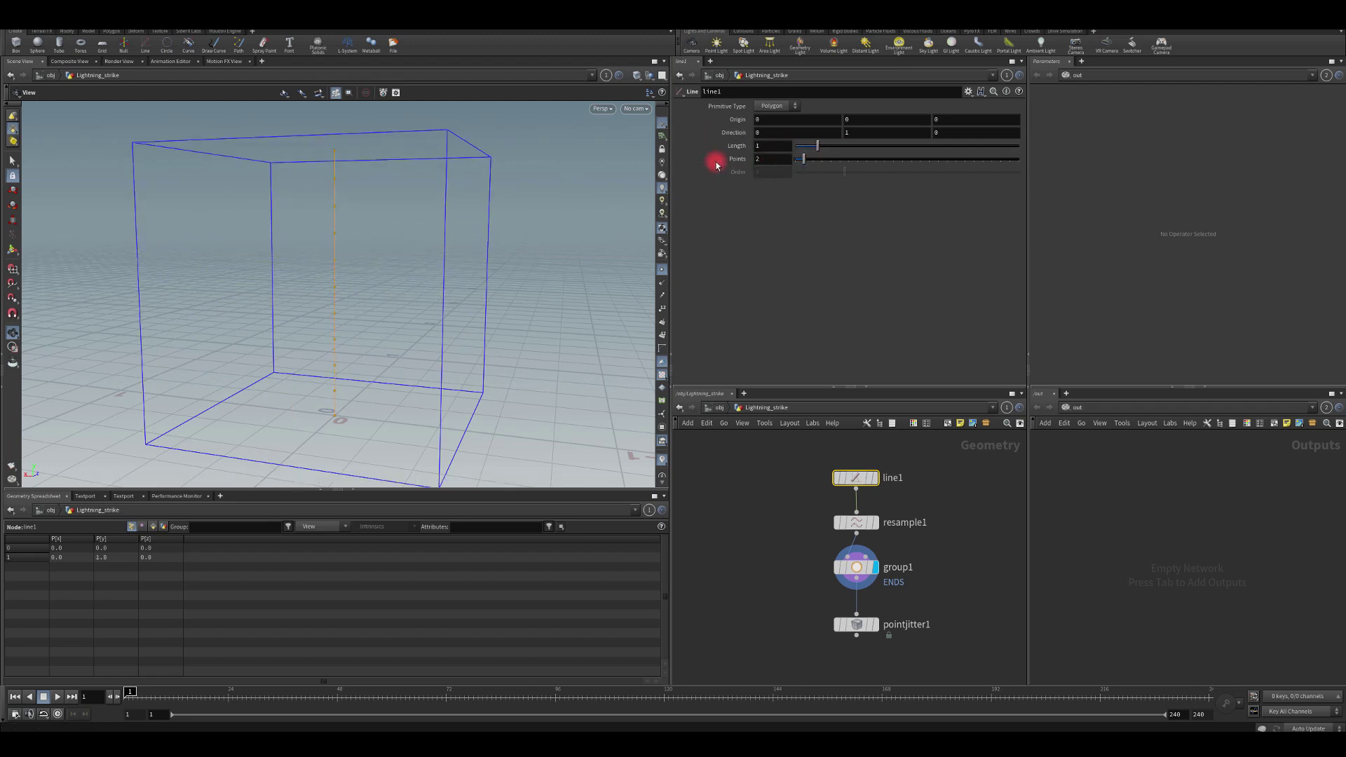
# Try subtracting an offset in the bounding box's Y center expression, and restore it to ch("../line1/dist")/2.
pyautogui.click(856, 565)
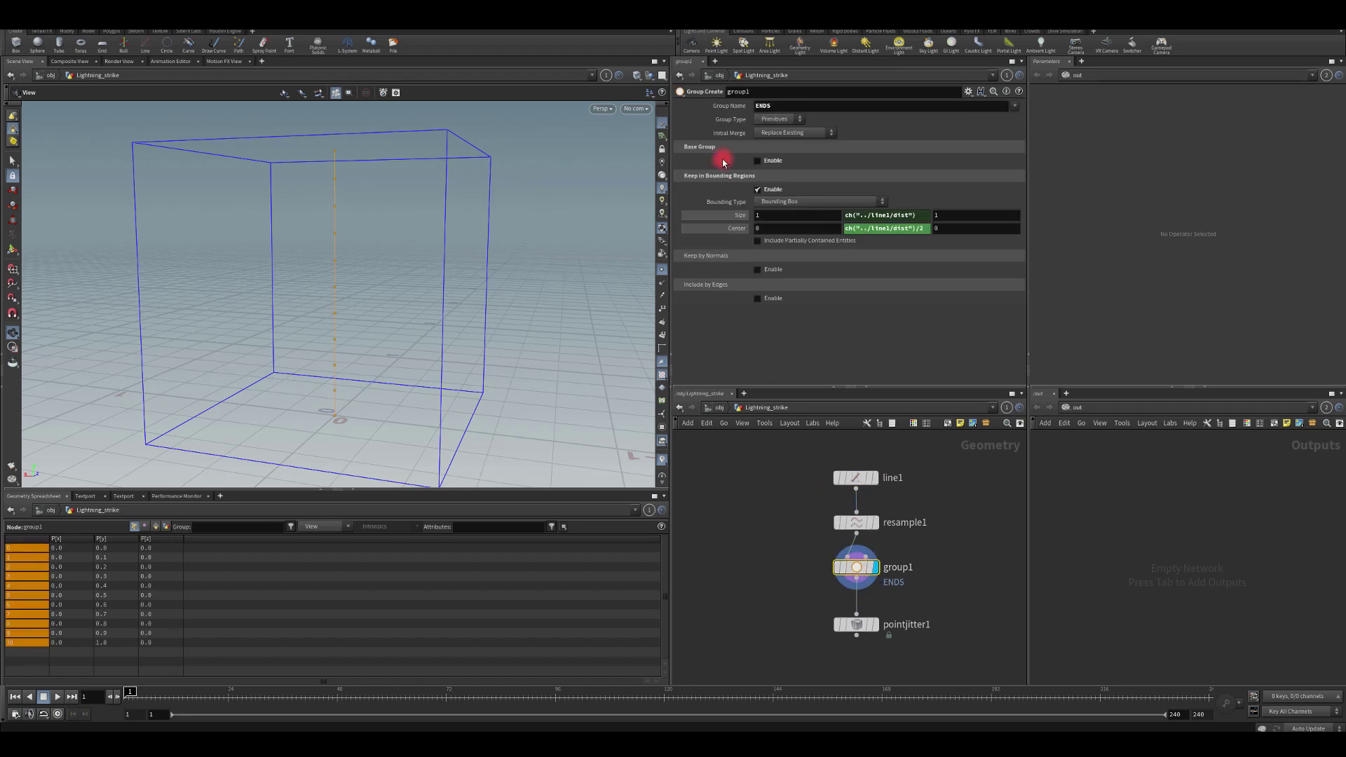
pyautogui.click(907, 227)
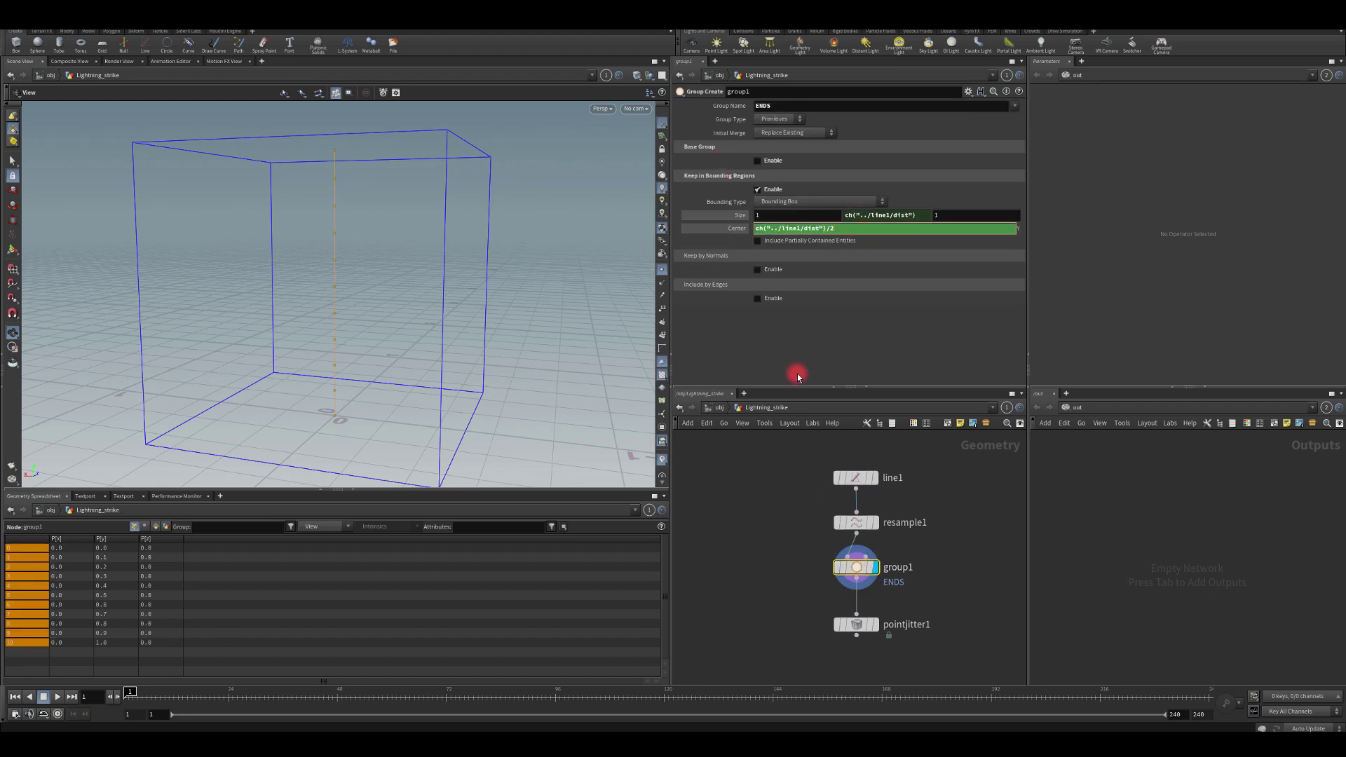
pyautogui.press('Return')
pyautogui.click(867, 225)
pyautogui.press('Return')
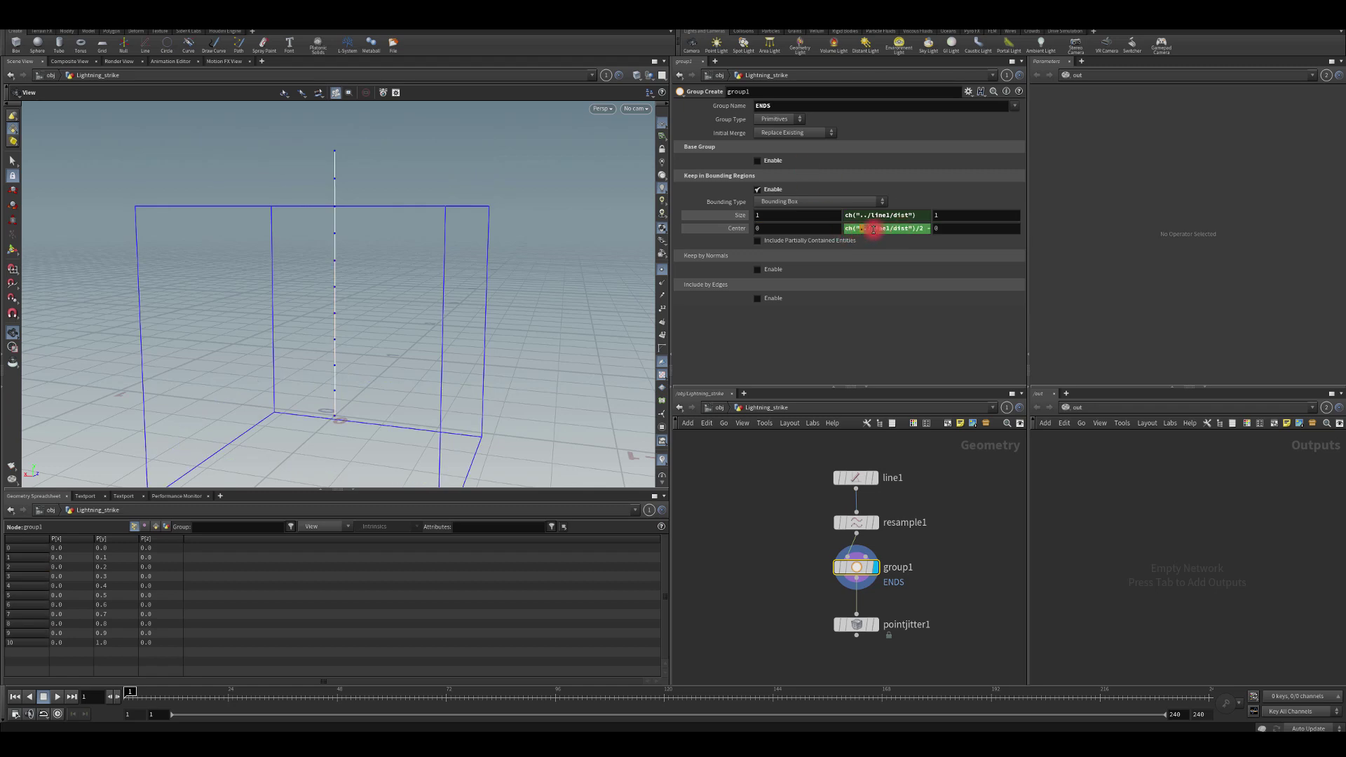
pyautogui.click(873, 229)
pyautogui.click(873, 230)
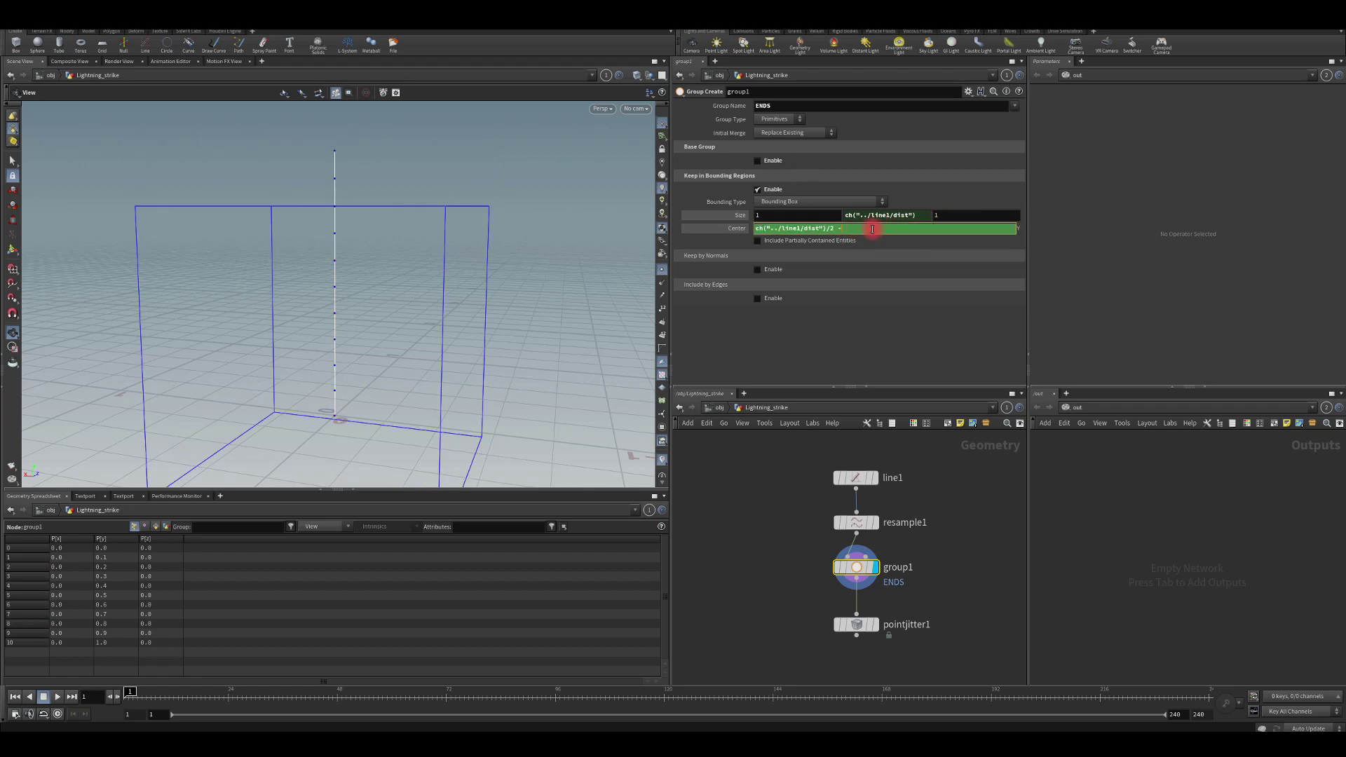
pyautogui.press('Return')
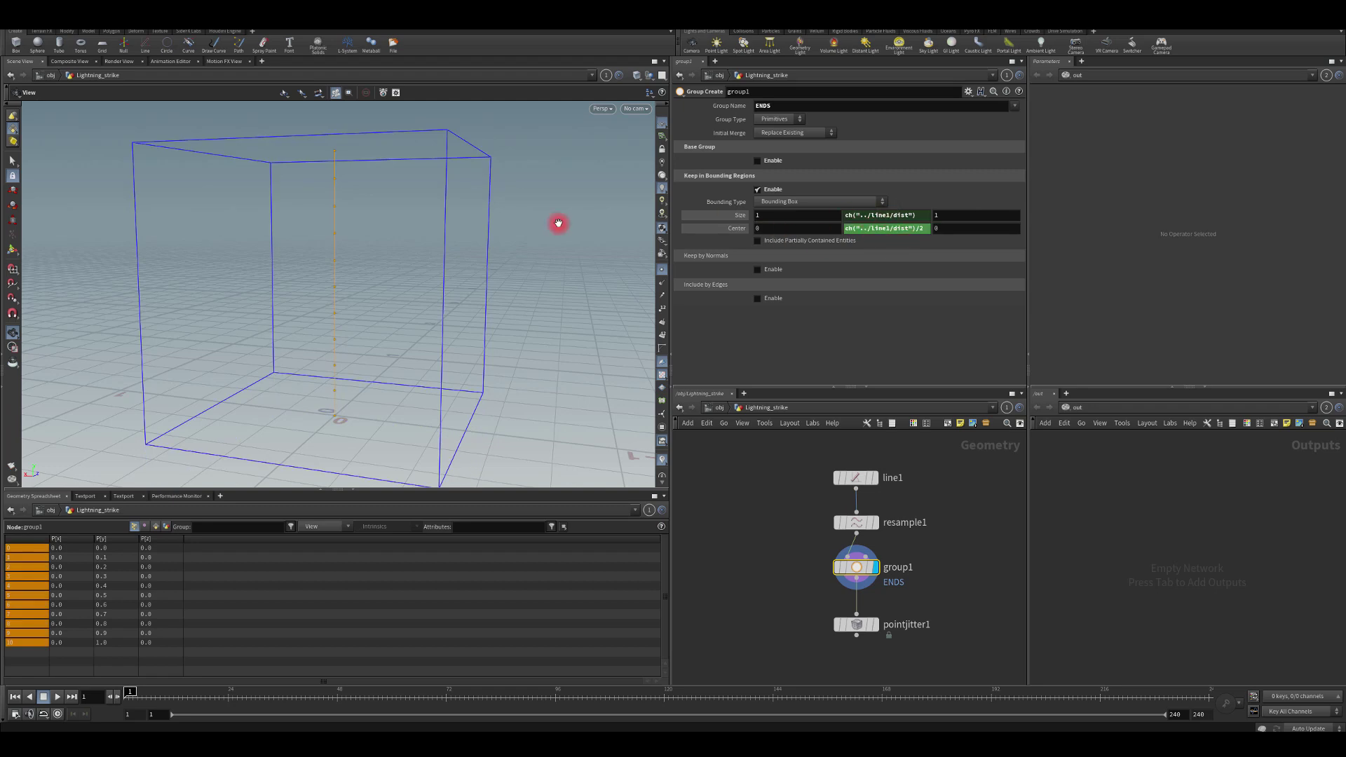
# Set the bounding box's Y size expression to ch("../line1/dist") -.2 and change the group type to Points.
pyautogui.click(902, 218)
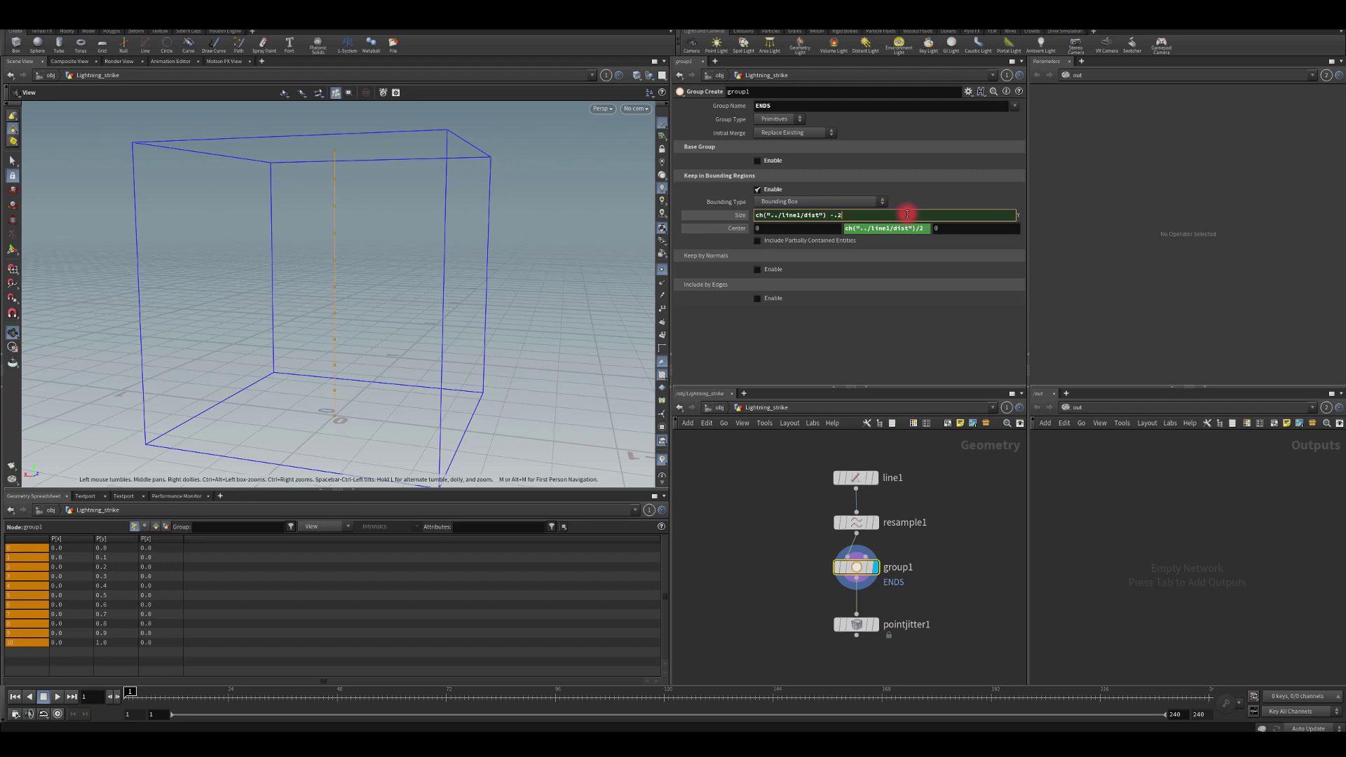
pyautogui.press('Return')
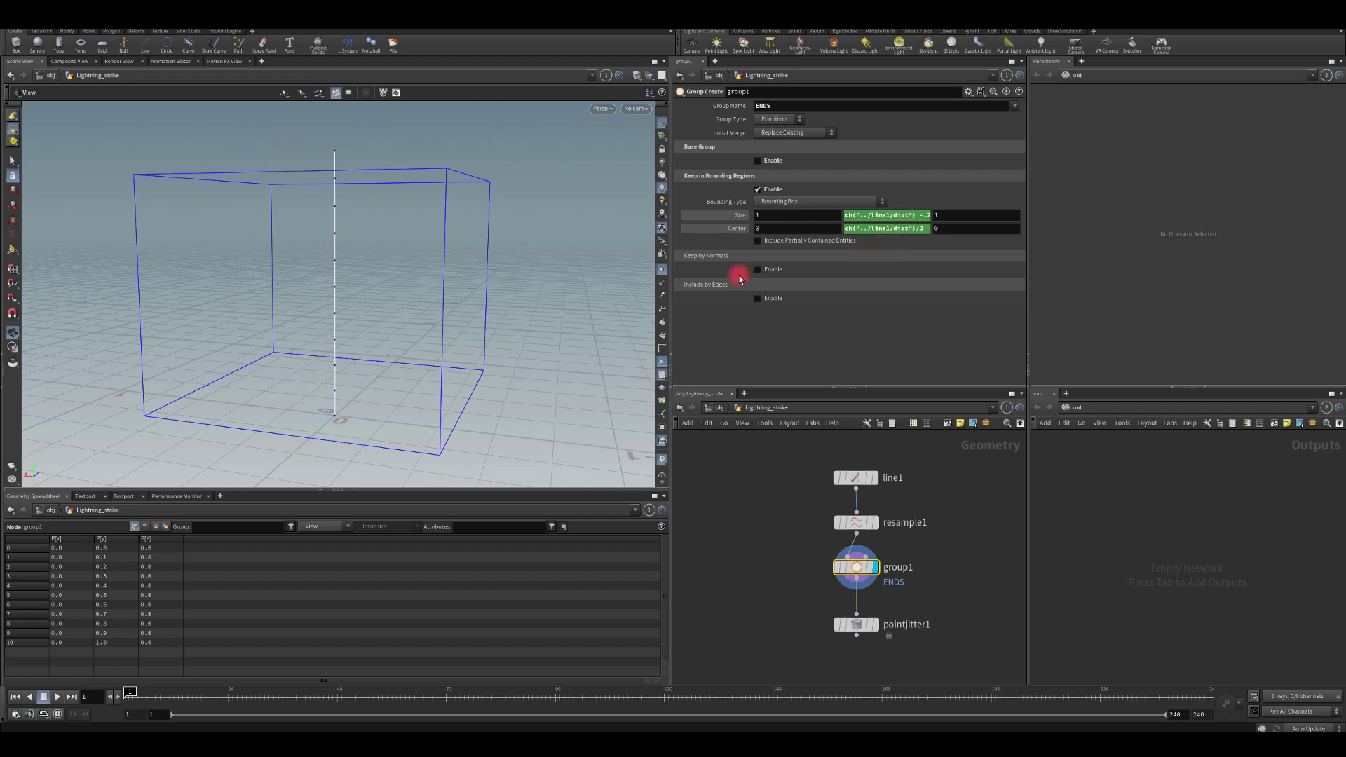
pyautogui.click(762, 121)
pyautogui.click(769, 140)
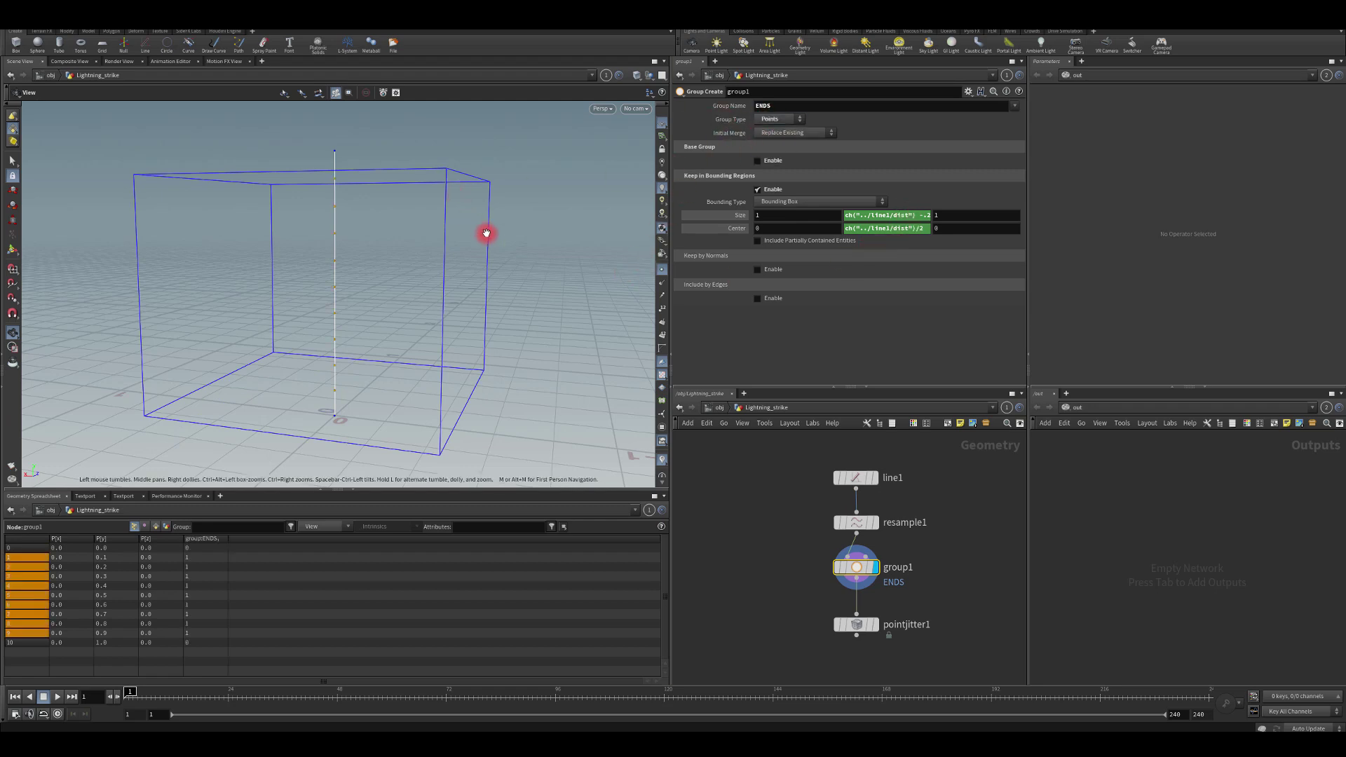
pyautogui.moveTo(487, 233); pyautogui.dragTo(394, 213)
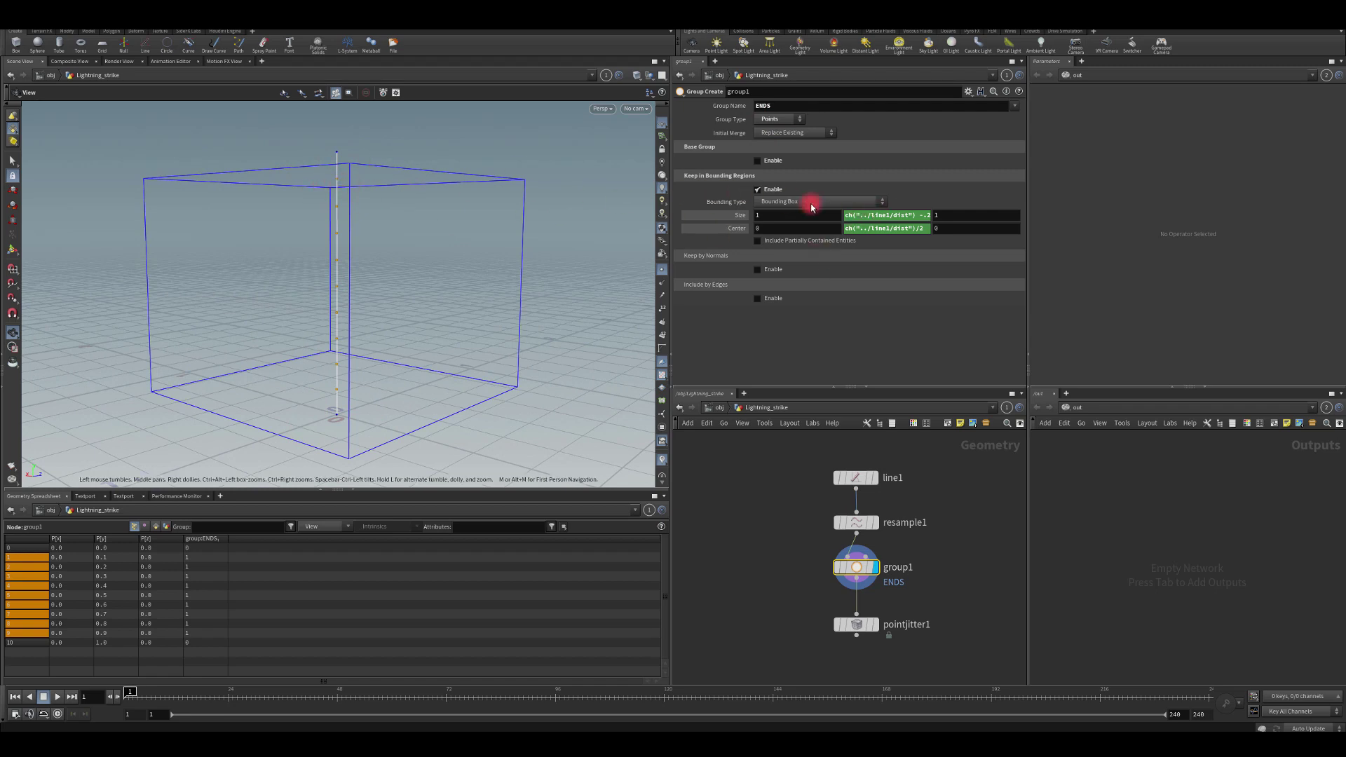
# Change the amount subtracted in the bounding box's Y size expression to .25.
pyautogui.click(884, 215)
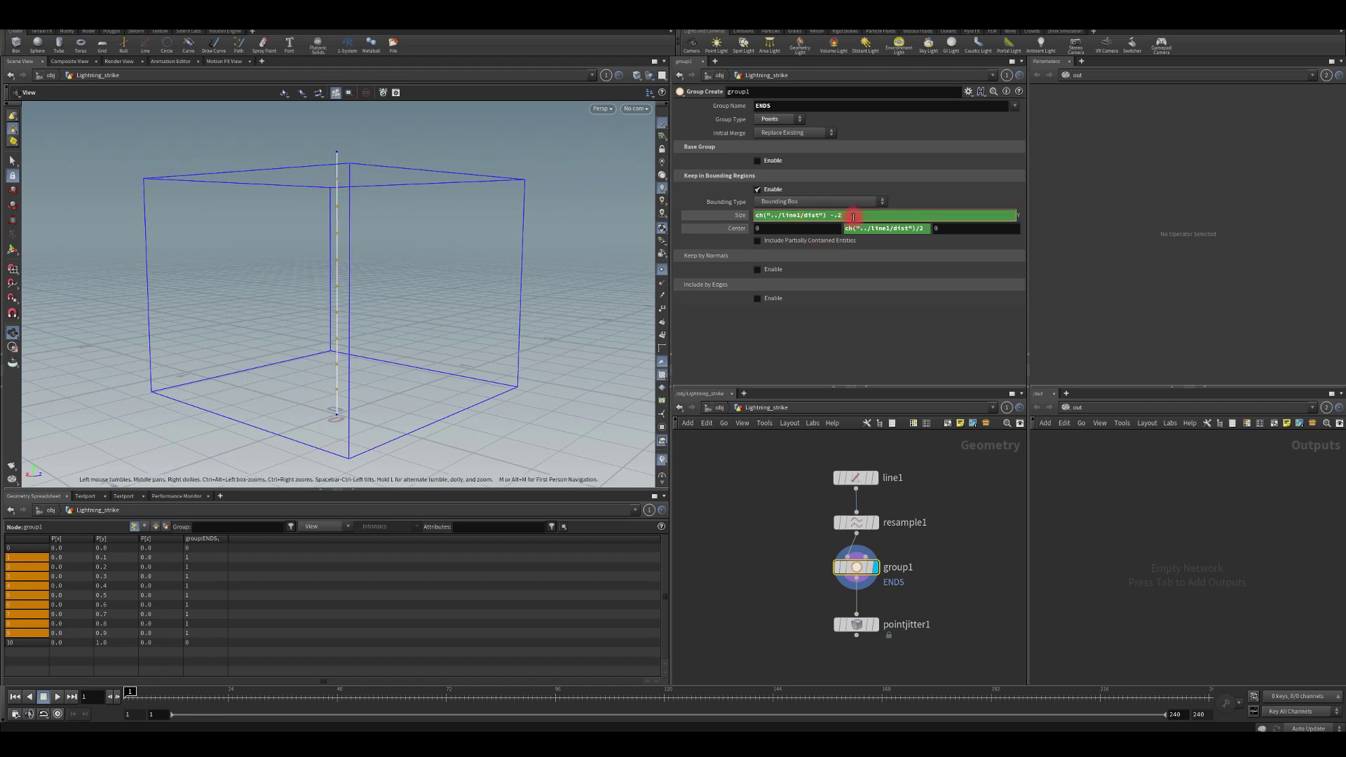
pyautogui.write('5')
pyautogui.press('Return')
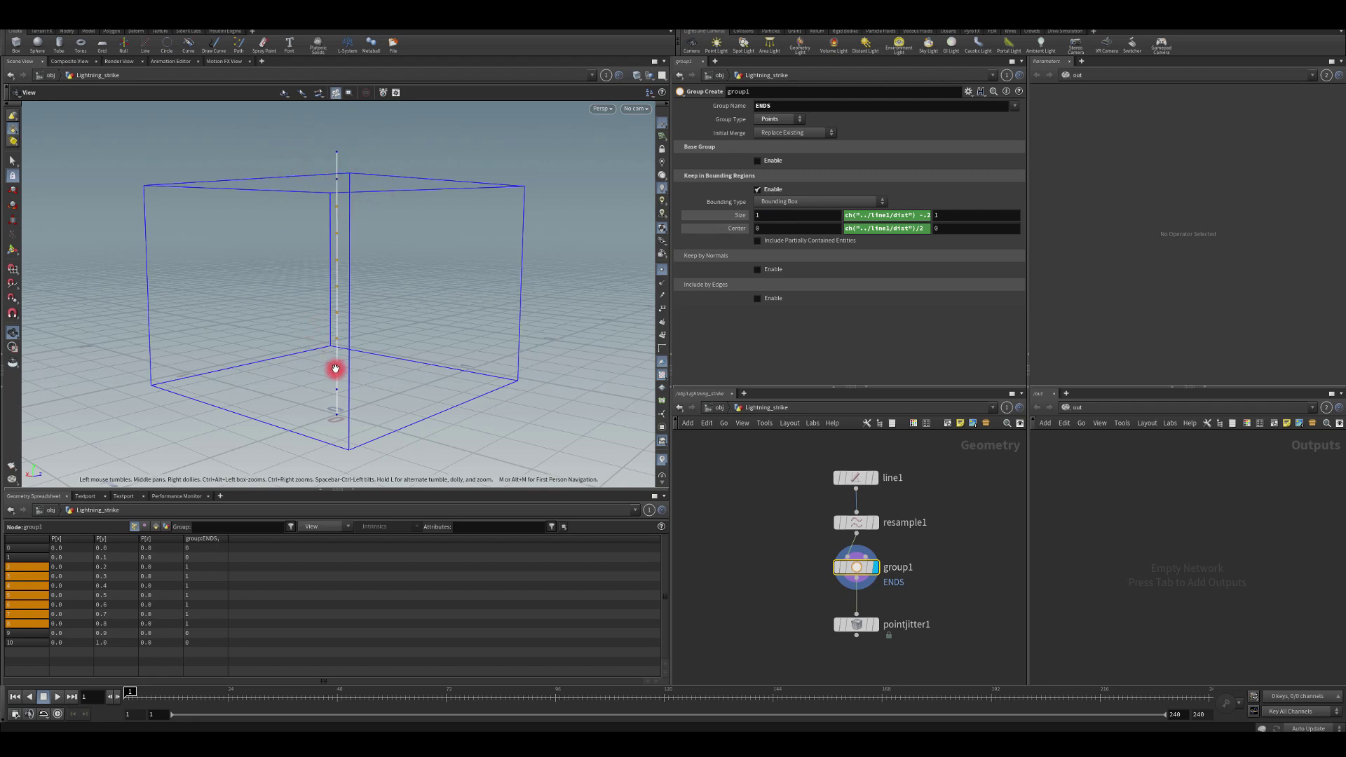
# Display the Point Jitter node, restrict it to the ENDS group and set its scale to 0.28.
pyautogui.click(880, 627)
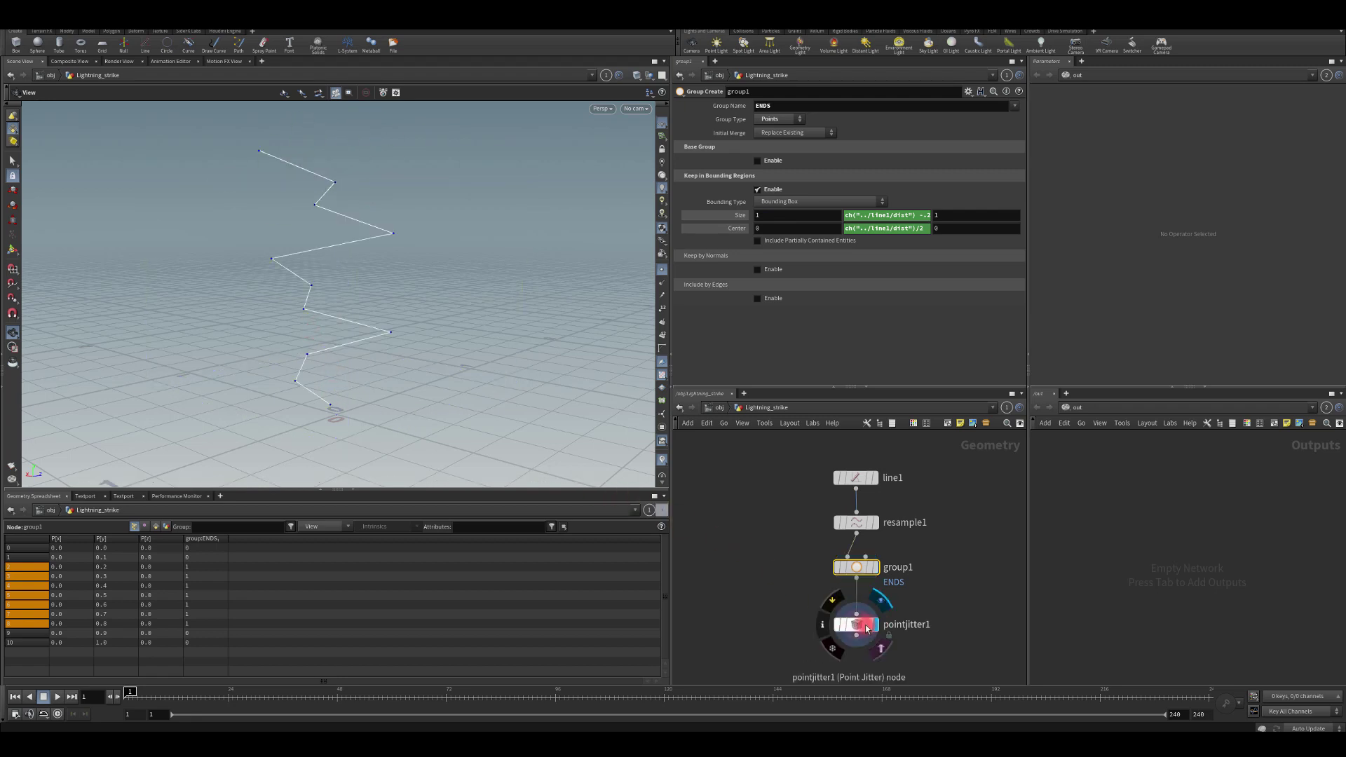
pyautogui.click(855, 623)
pyautogui.click(1002, 106)
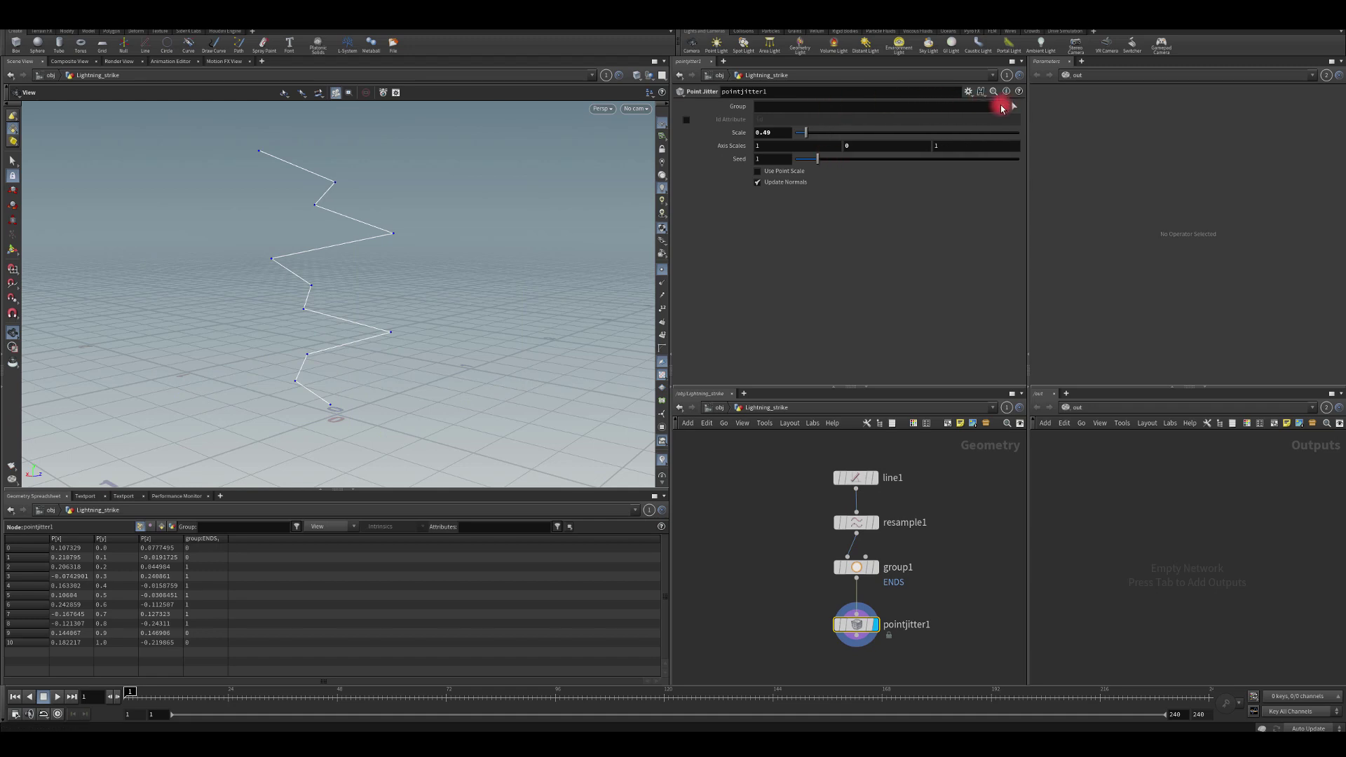
pyautogui.click(1012, 121)
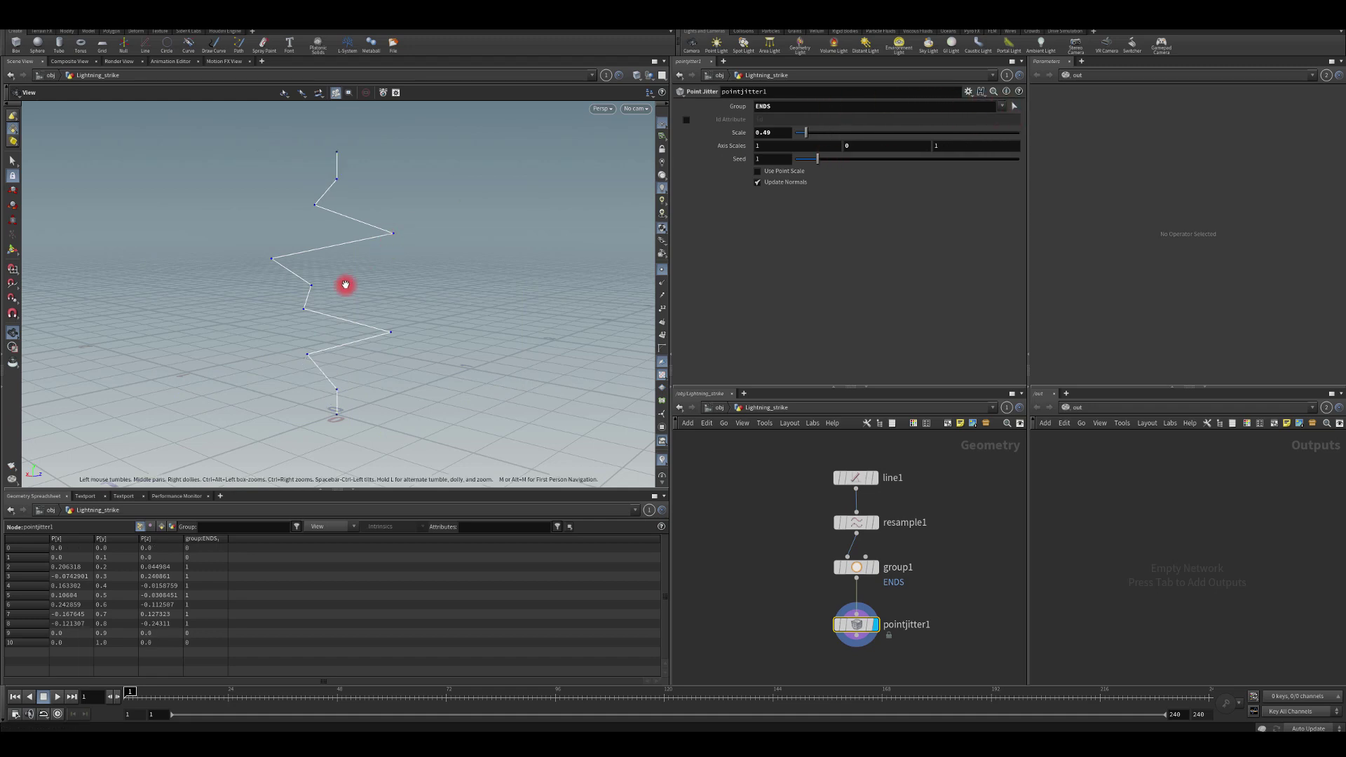
pyautogui.moveTo(345, 286); pyautogui.dragTo(423, 270)
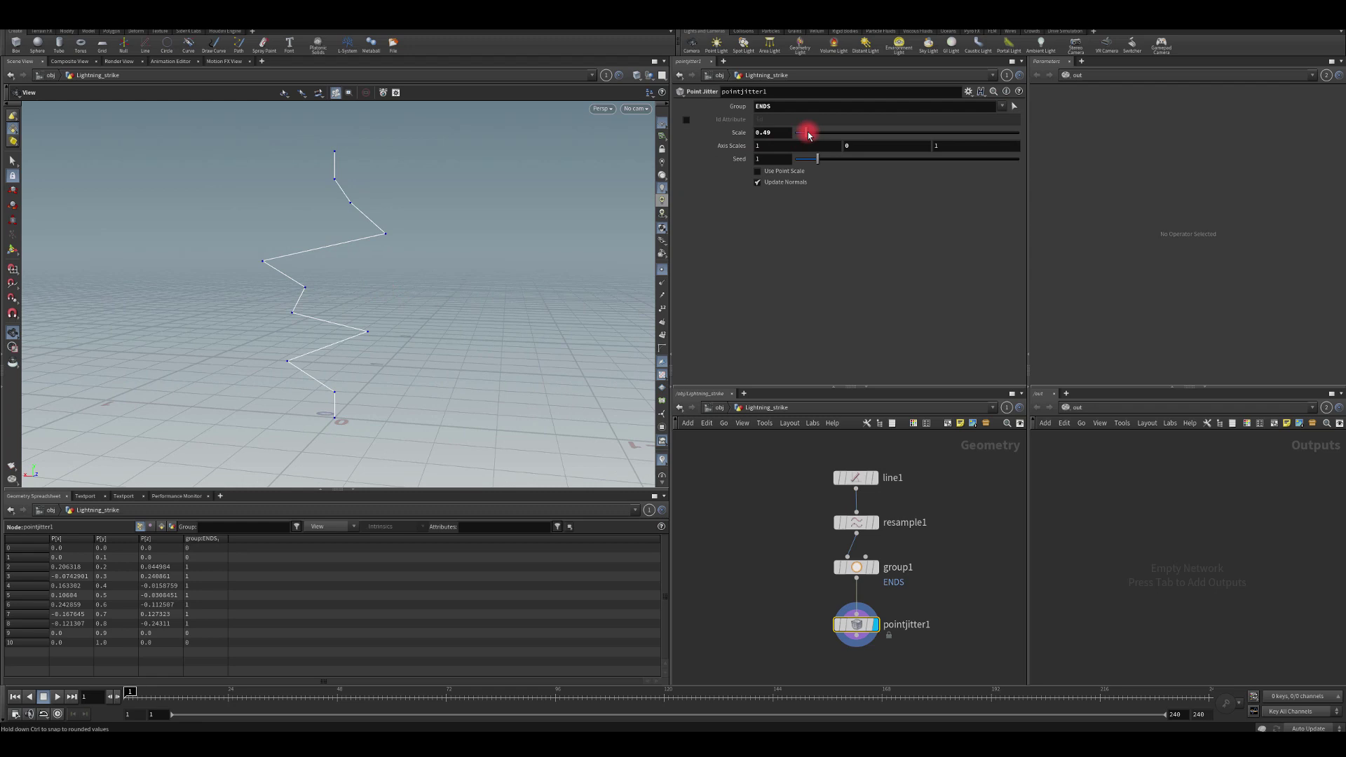
pyautogui.moveTo(806, 132); pyautogui.dragTo(804, 132)
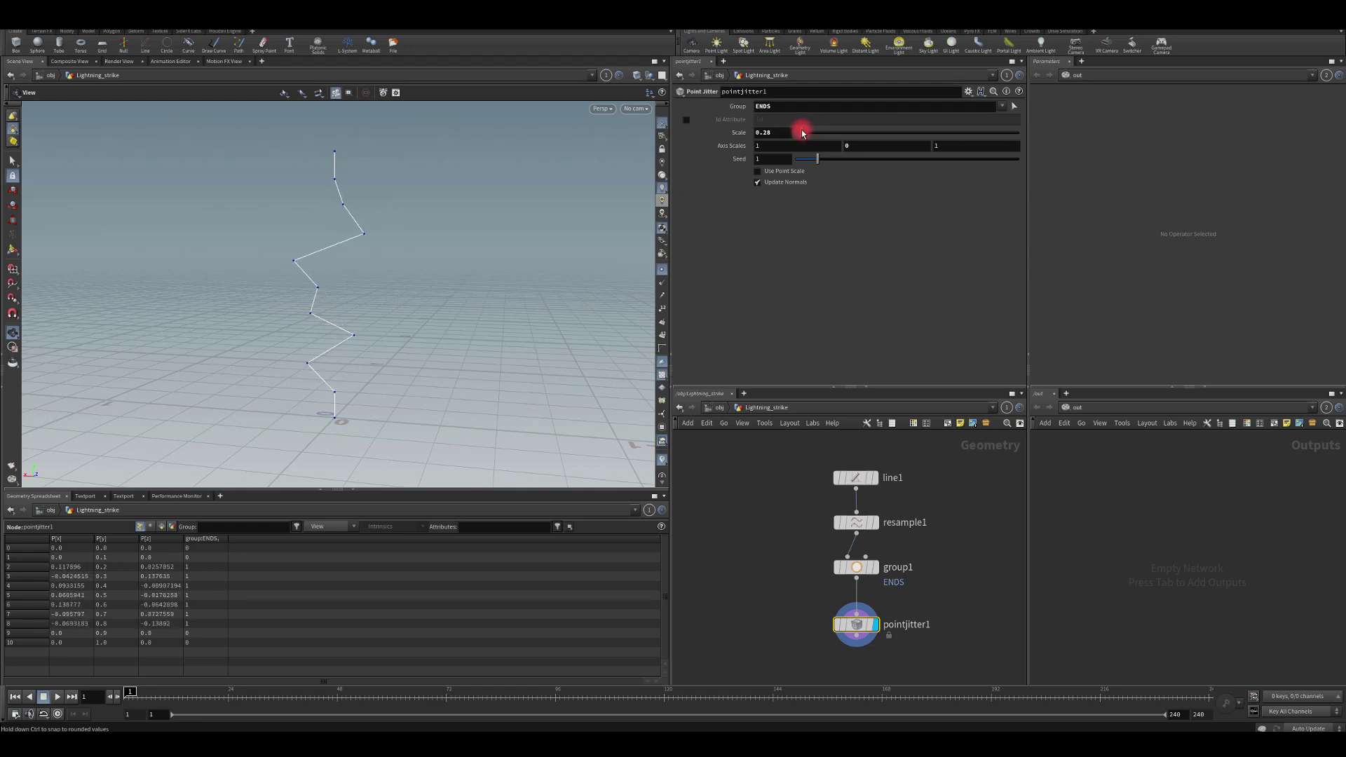
# Select all four nodes in the Lightning_strike network and tidy their arrangement with Layout Selected.
pyautogui.moveTo(427, 168); pyautogui.dragTo(330, 246)
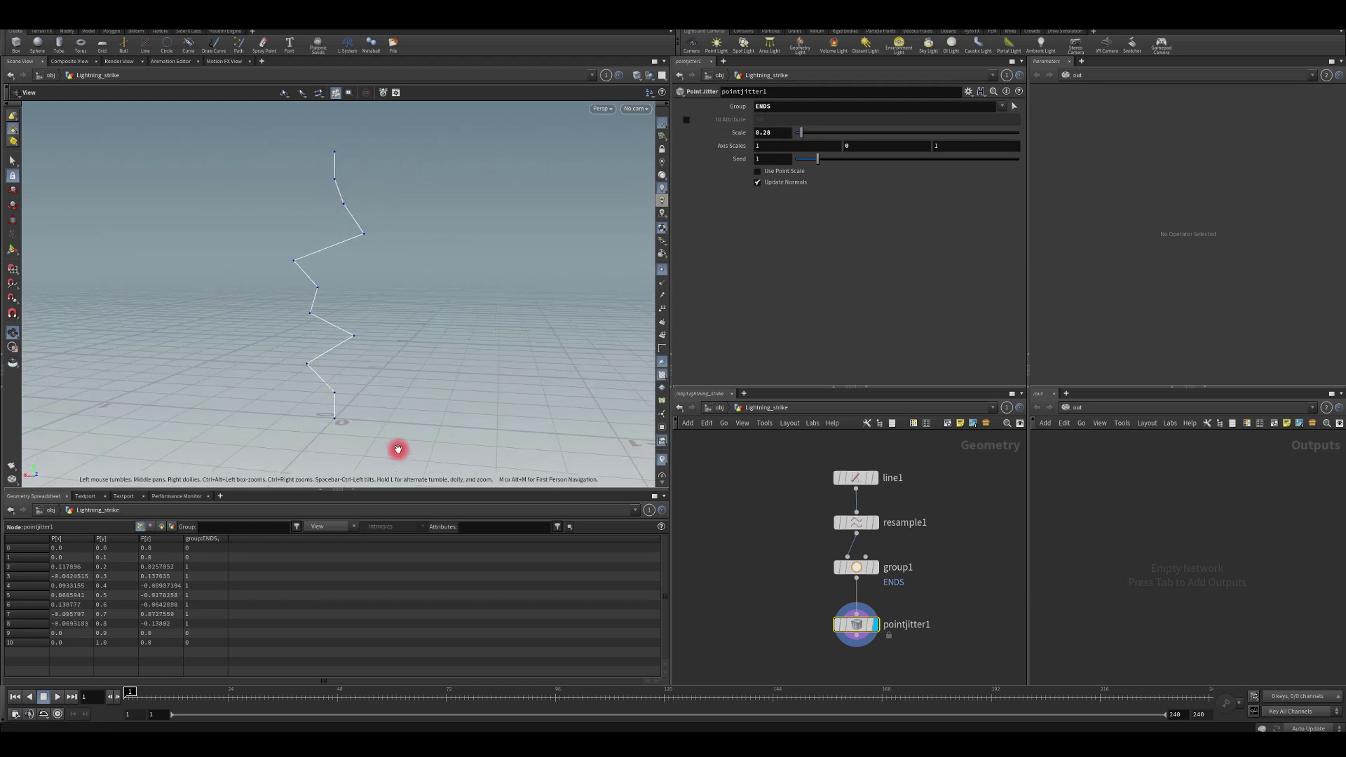
pyautogui.moveTo(397, 451); pyautogui.dragTo(456, 329)
pyautogui.moveTo(463, 243); pyautogui.dragTo(429, 258)
pyautogui.moveTo(778, 461); pyautogui.dragTo(897, 617)
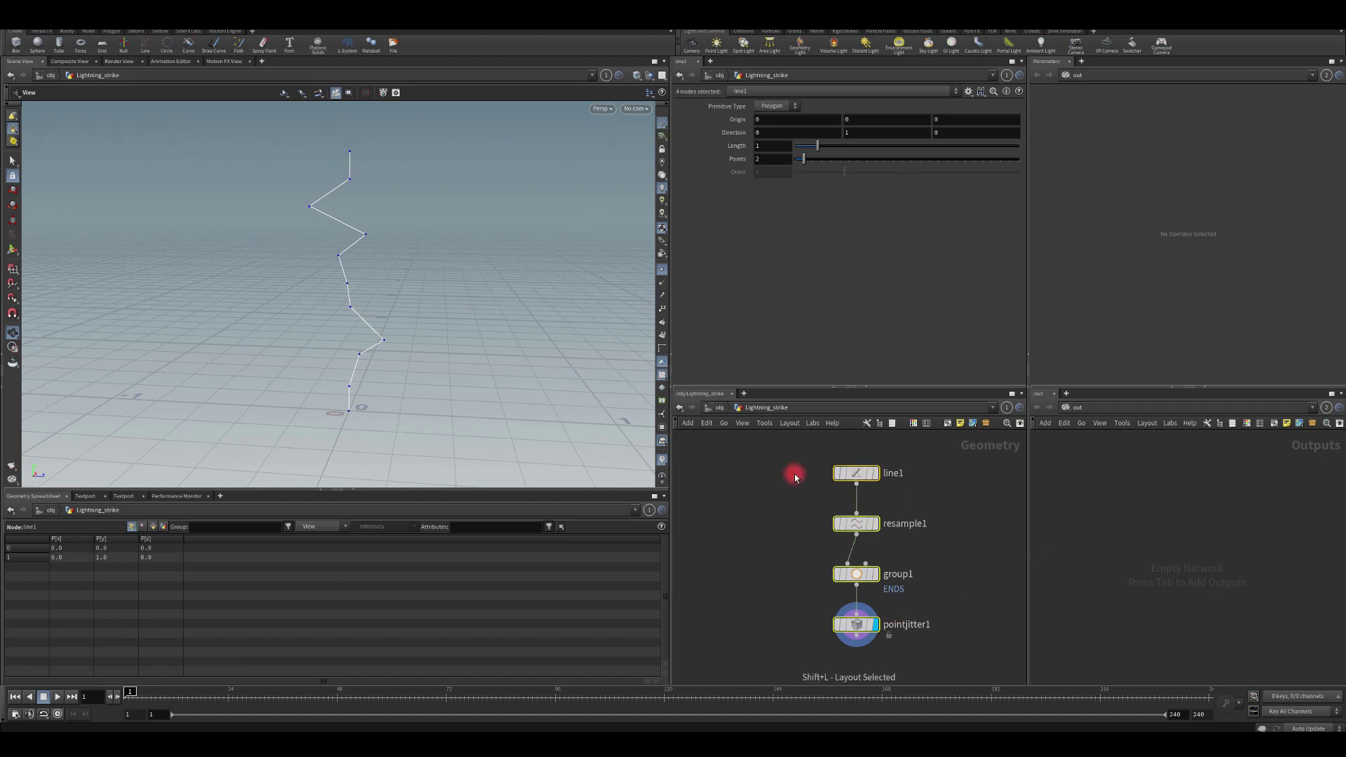
# Try a greater length on the line node, such as 1.15, and restore it to 1.
pyautogui.click(854, 478)
pyautogui.moveTo(815, 144)
pyautogui.mouseDown()
pyautogui.moveTo(874, 147)
pyautogui.moveTo(807, 157)
pyautogui.mouseUp()
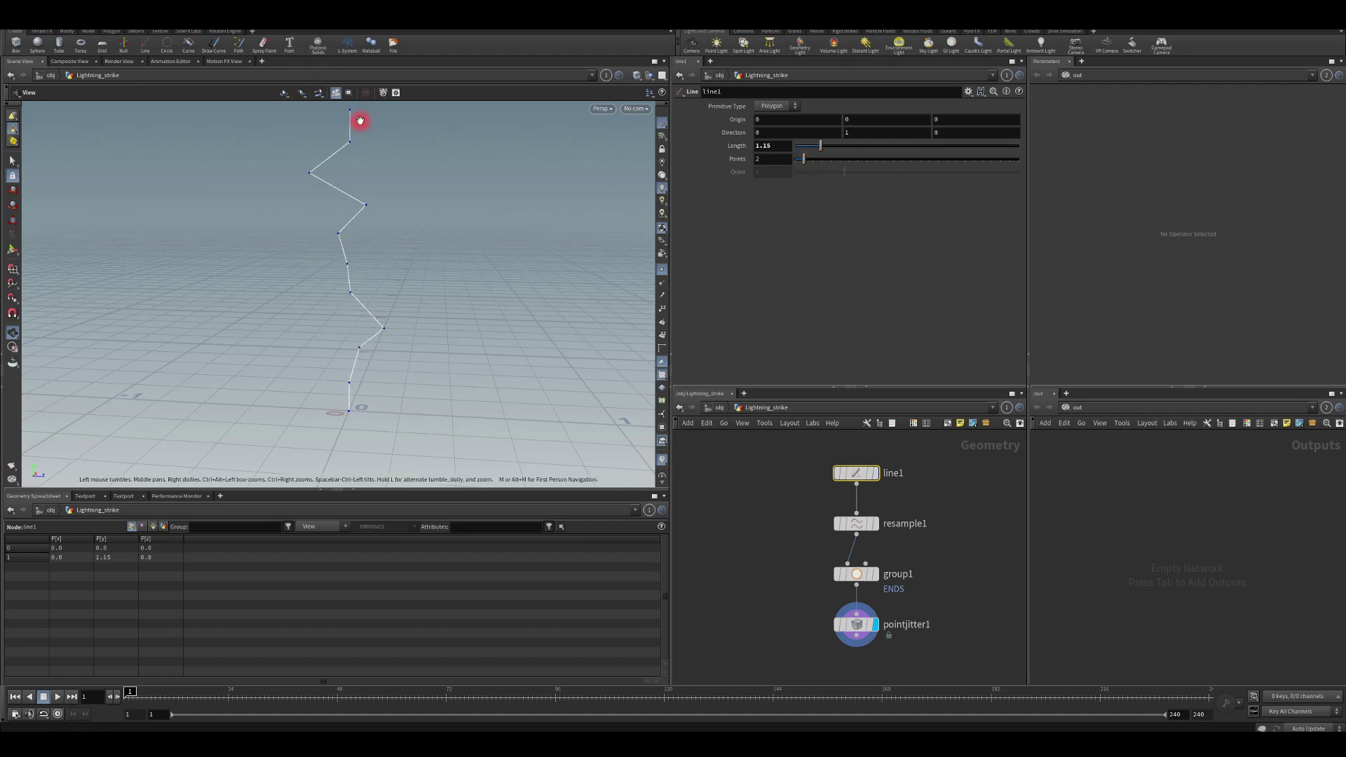
pyautogui.click(771, 144)
pyautogui.write('1')
pyautogui.press('Return')
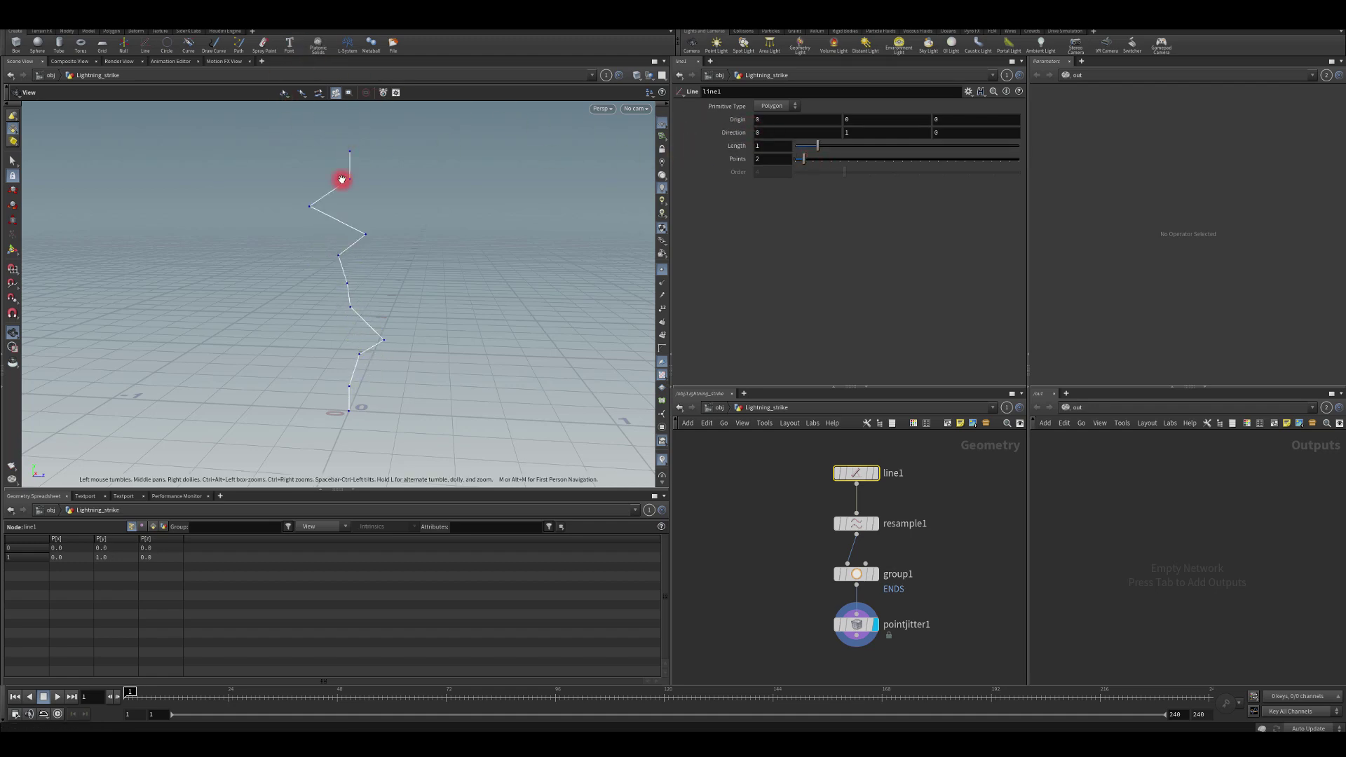
# Add a second Resample node below the Point Jitter node, connected to its output and displayed.
pyautogui.moveTo(781, 587); pyautogui.dragTo(750, 502, button='middle')
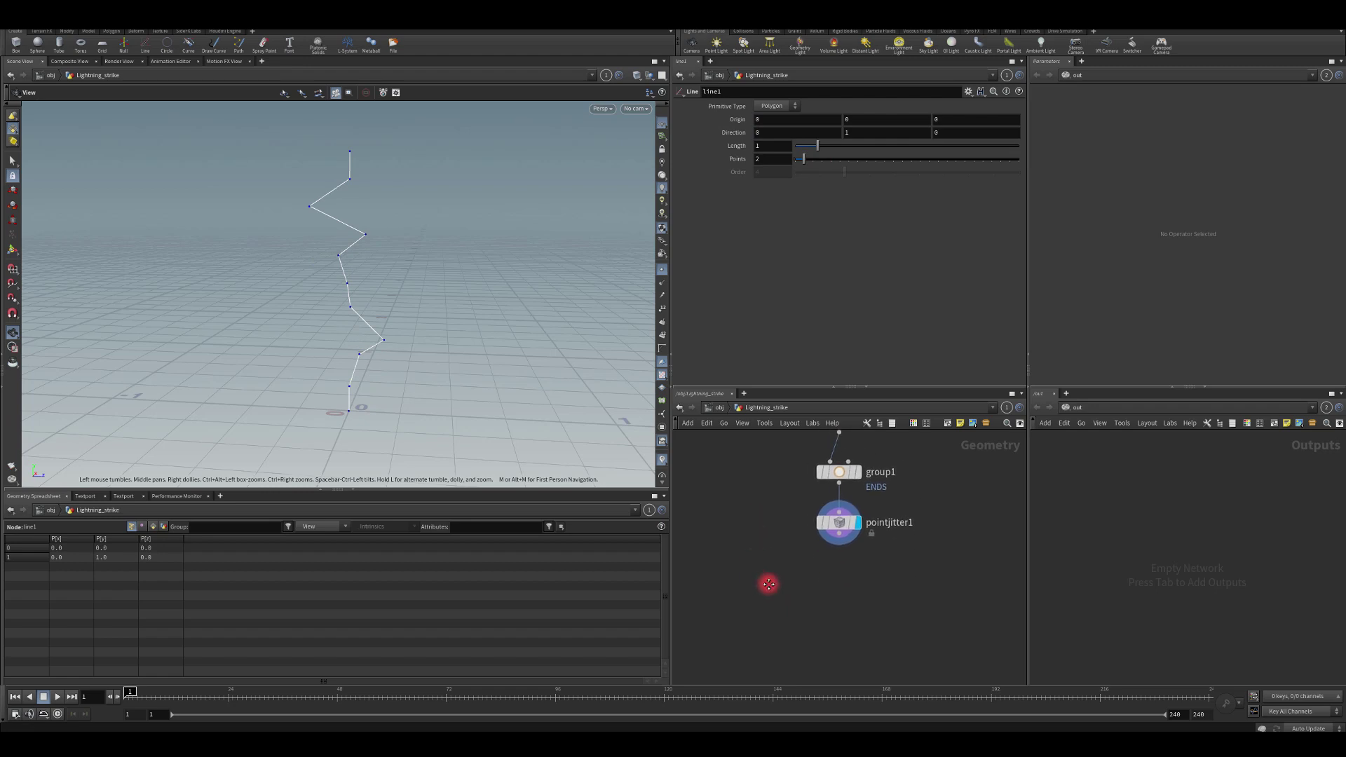
pyautogui.moveTo(860, 538); pyautogui.dragTo(862, 568)
pyautogui.press('Tab')
pyautogui.write('re')
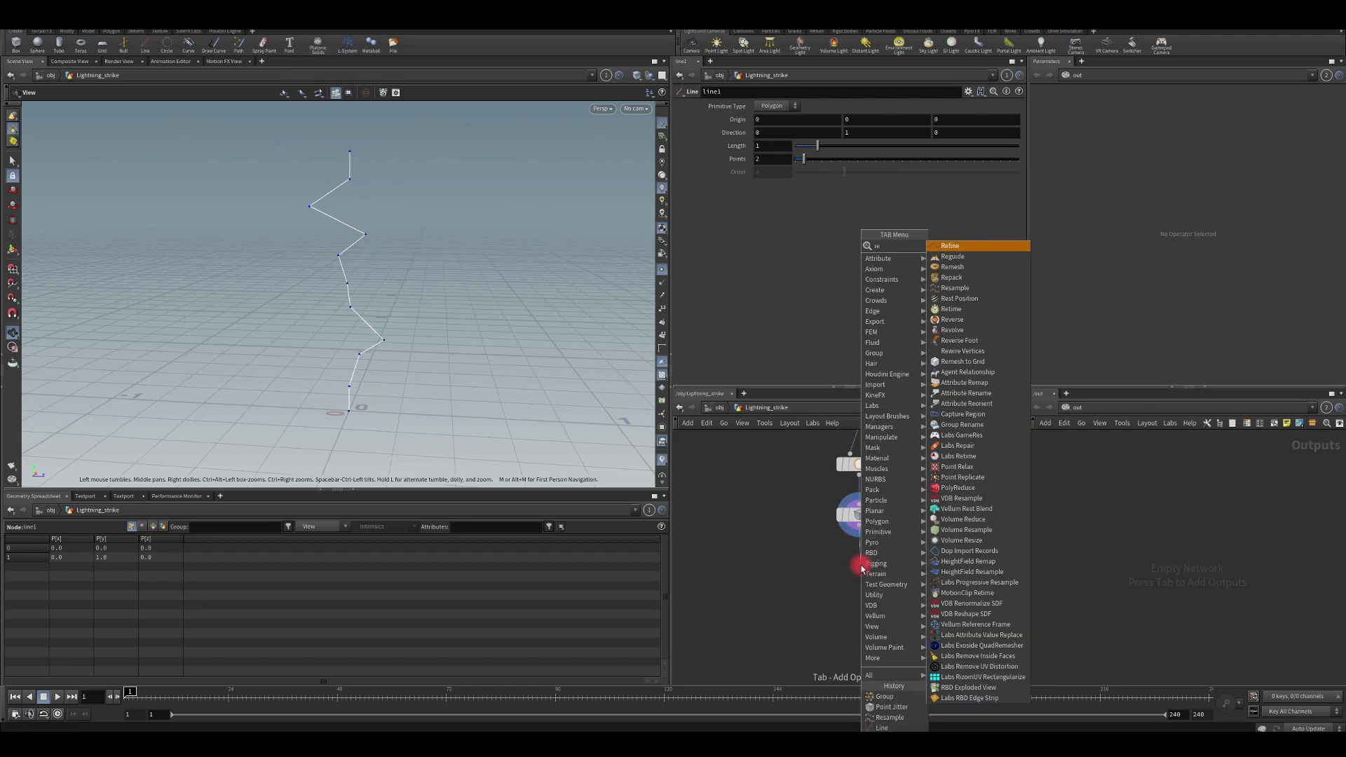
pyautogui.write('sam')
pyautogui.press('Return')
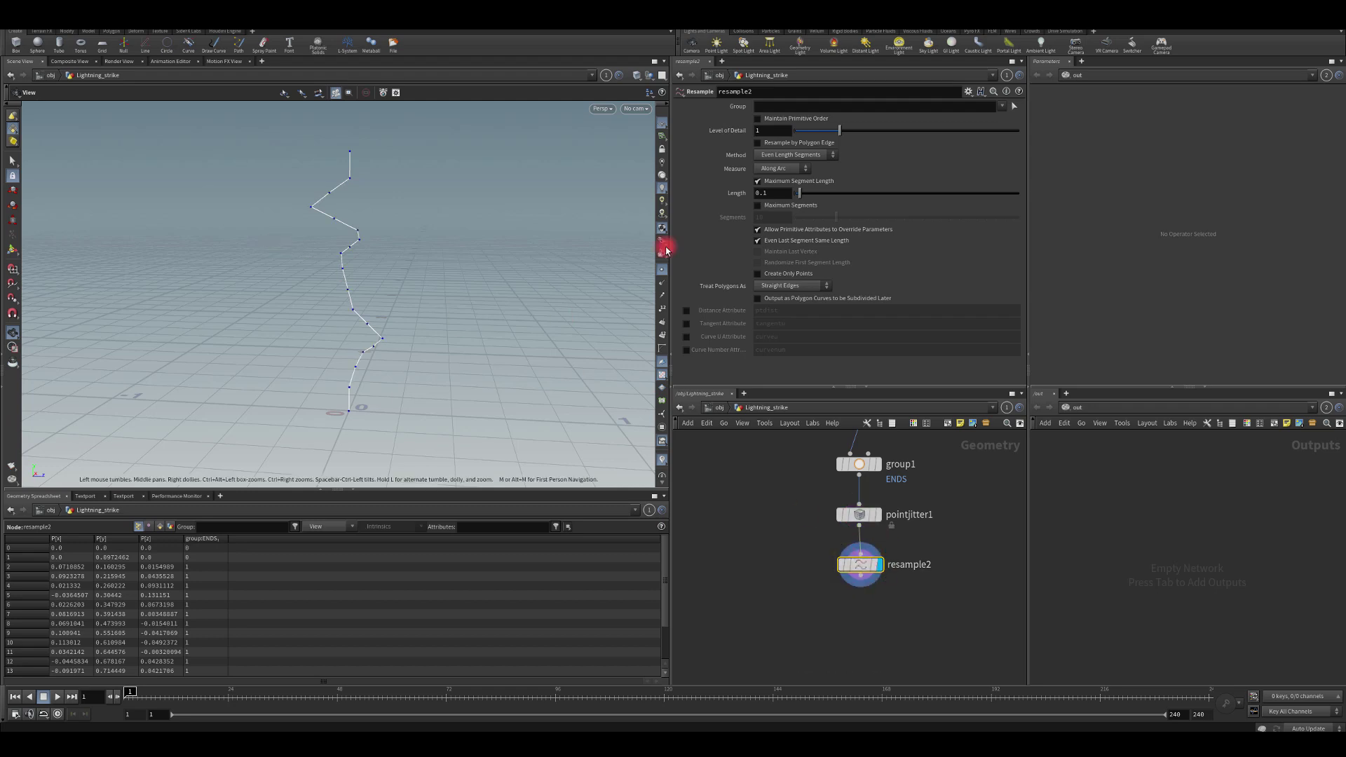
# Make the second Resample treat polygons as Subdivision Curves and limit it by Maximum Segments of 6 instead of Maximum Segment Length.
pyautogui.click(768, 288)
pyautogui.click(767, 306)
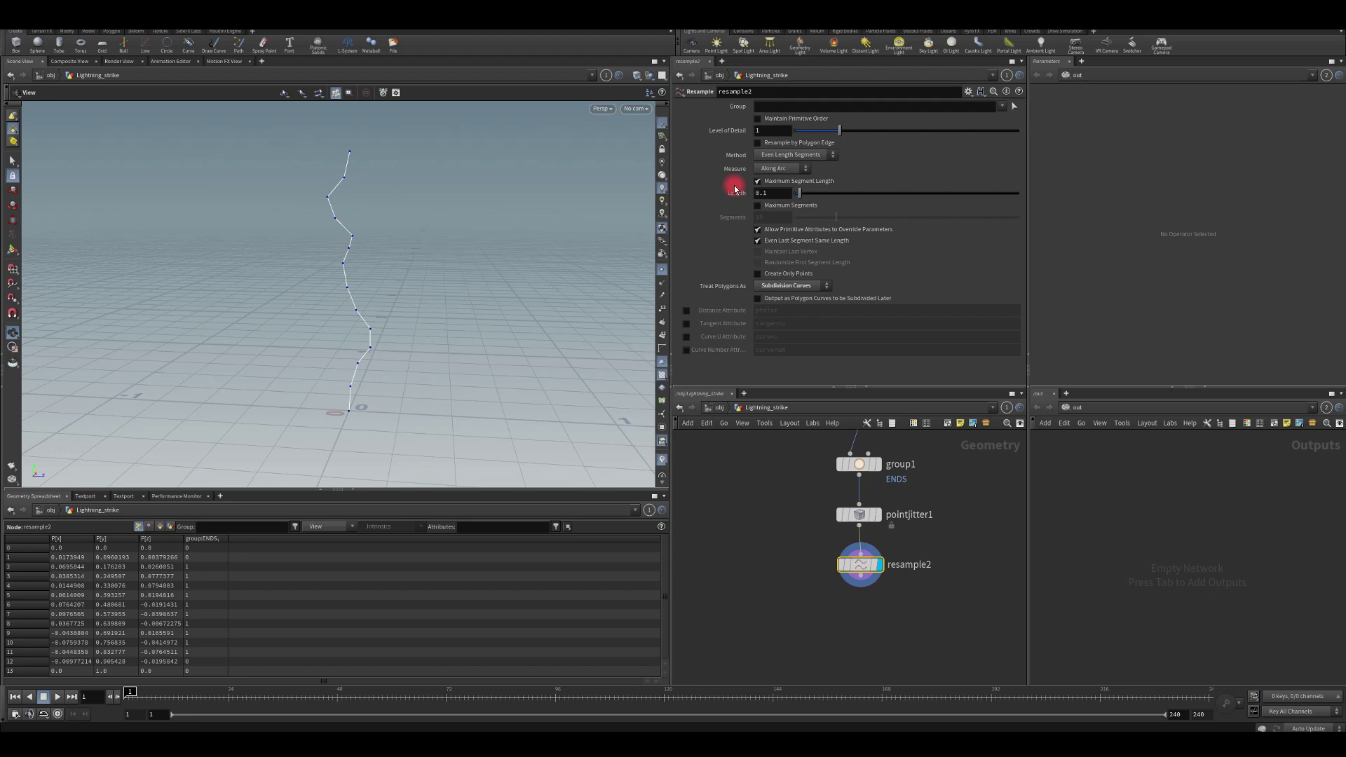
pyautogui.click(775, 182)
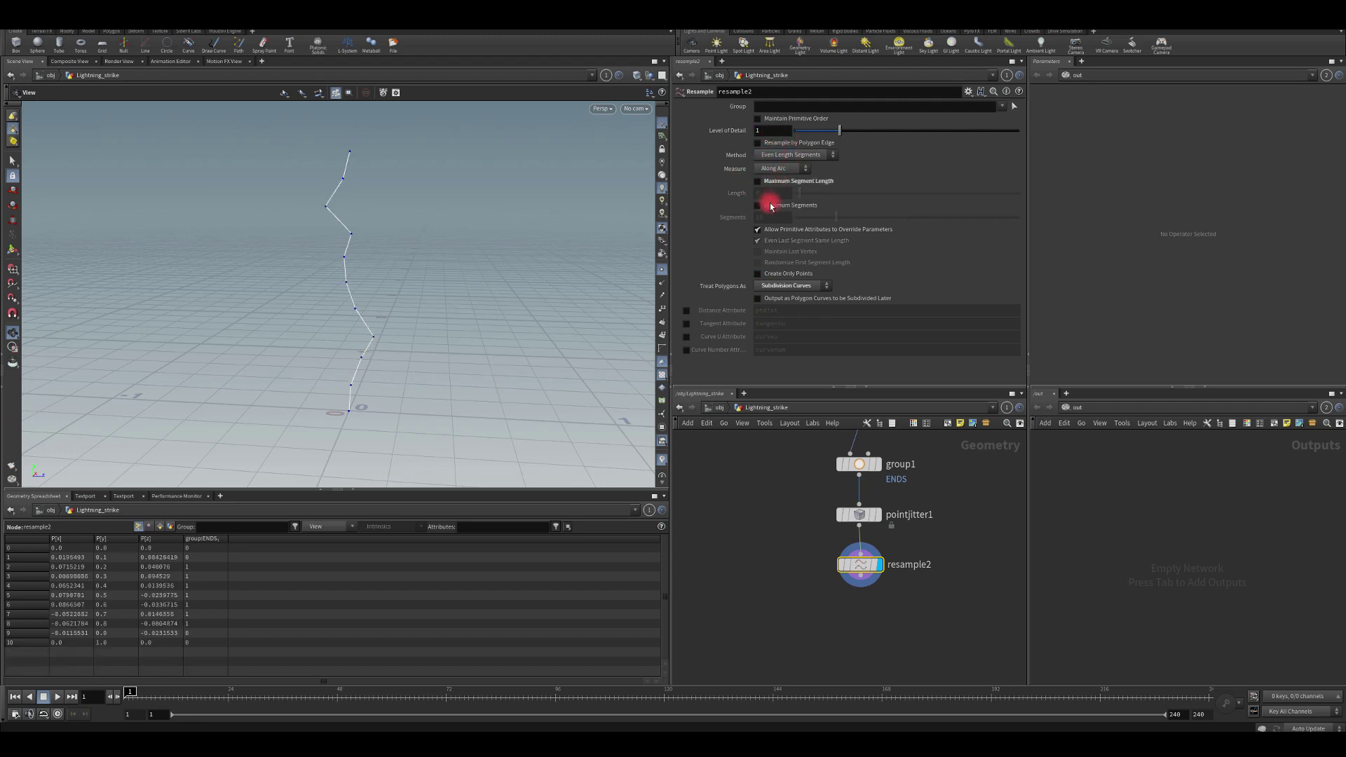
pyautogui.click(768, 205)
pyautogui.moveTo(833, 220); pyautogui.dragTo(818, 217)
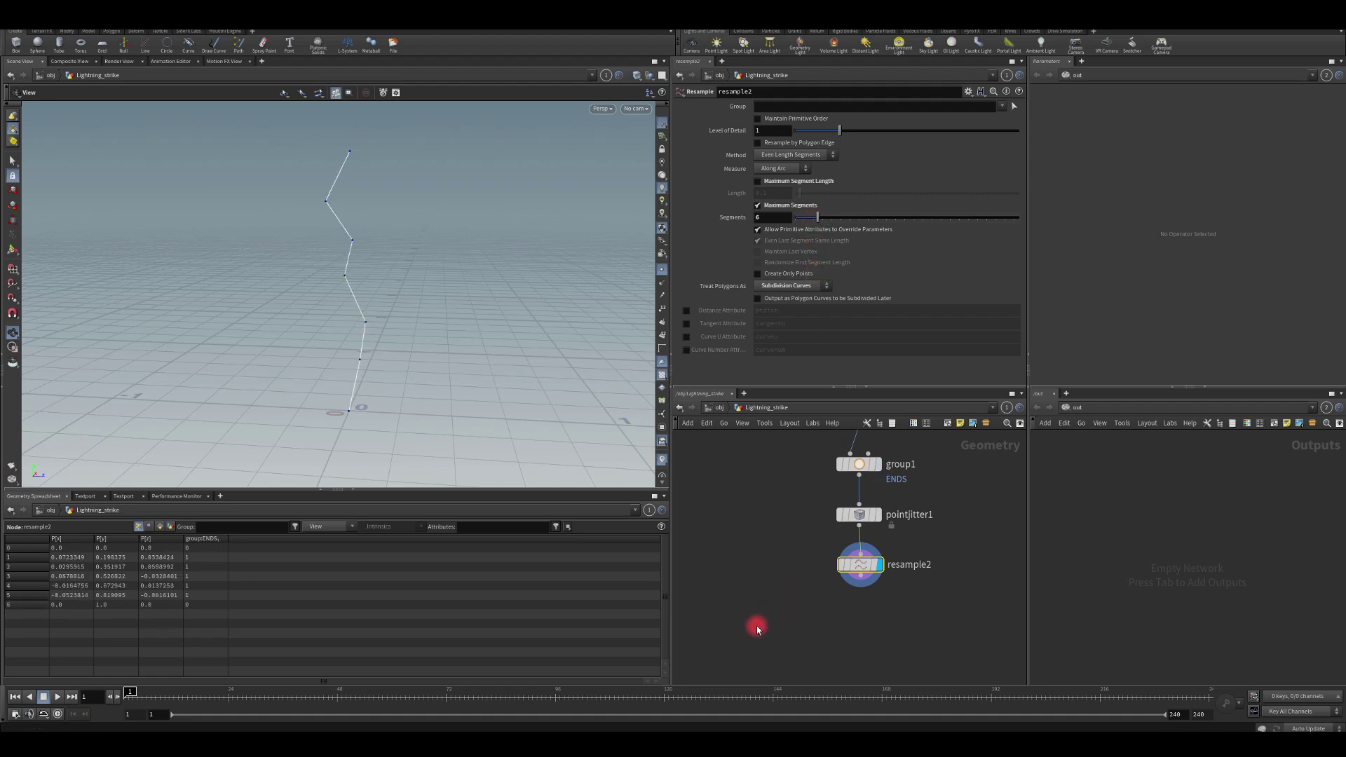
# Connect a displayed Sweep node after the second Resample and set its surface shape to Ribbon.
pyautogui.moveTo(757, 629); pyautogui.dragTo(777, 579, button='middle')
pyautogui.click(851, 544)
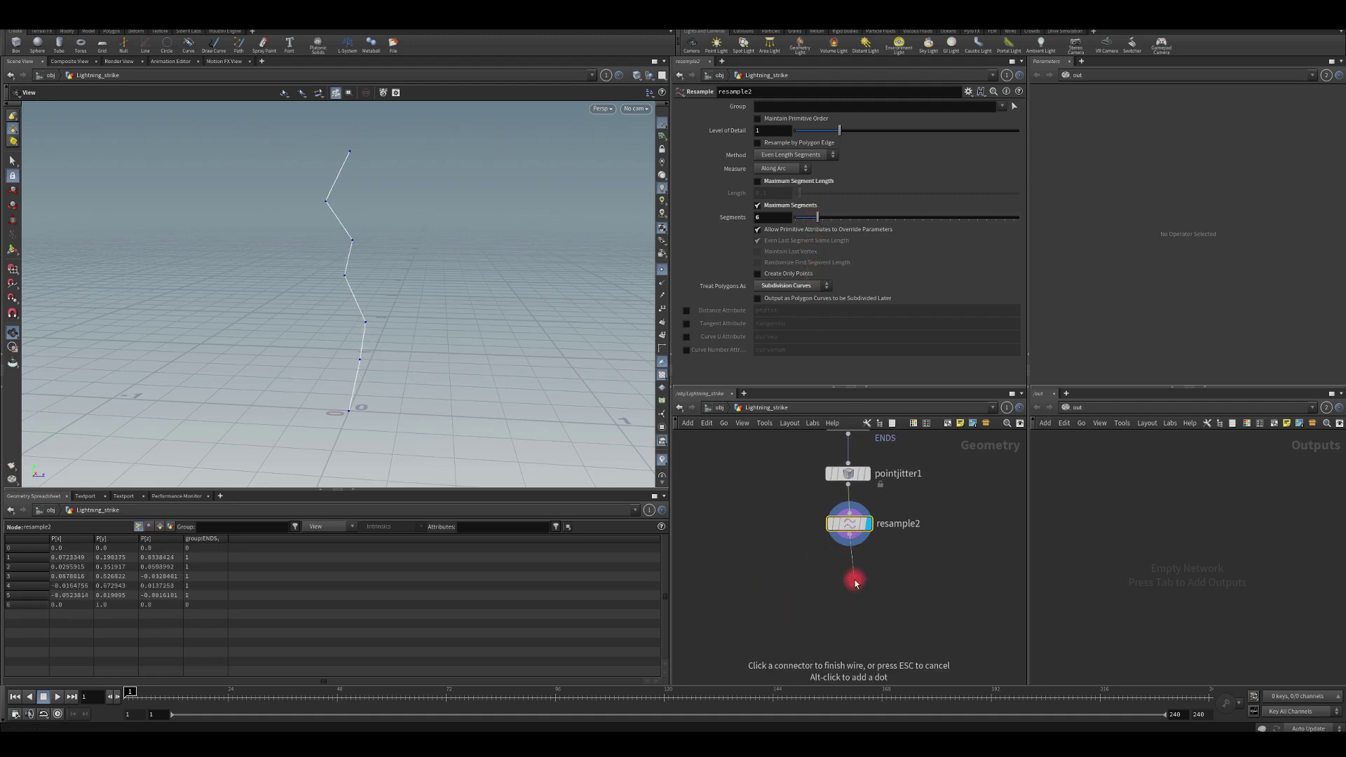
pyautogui.press('Tab')
pyautogui.write('swe')
pyautogui.press('Return')
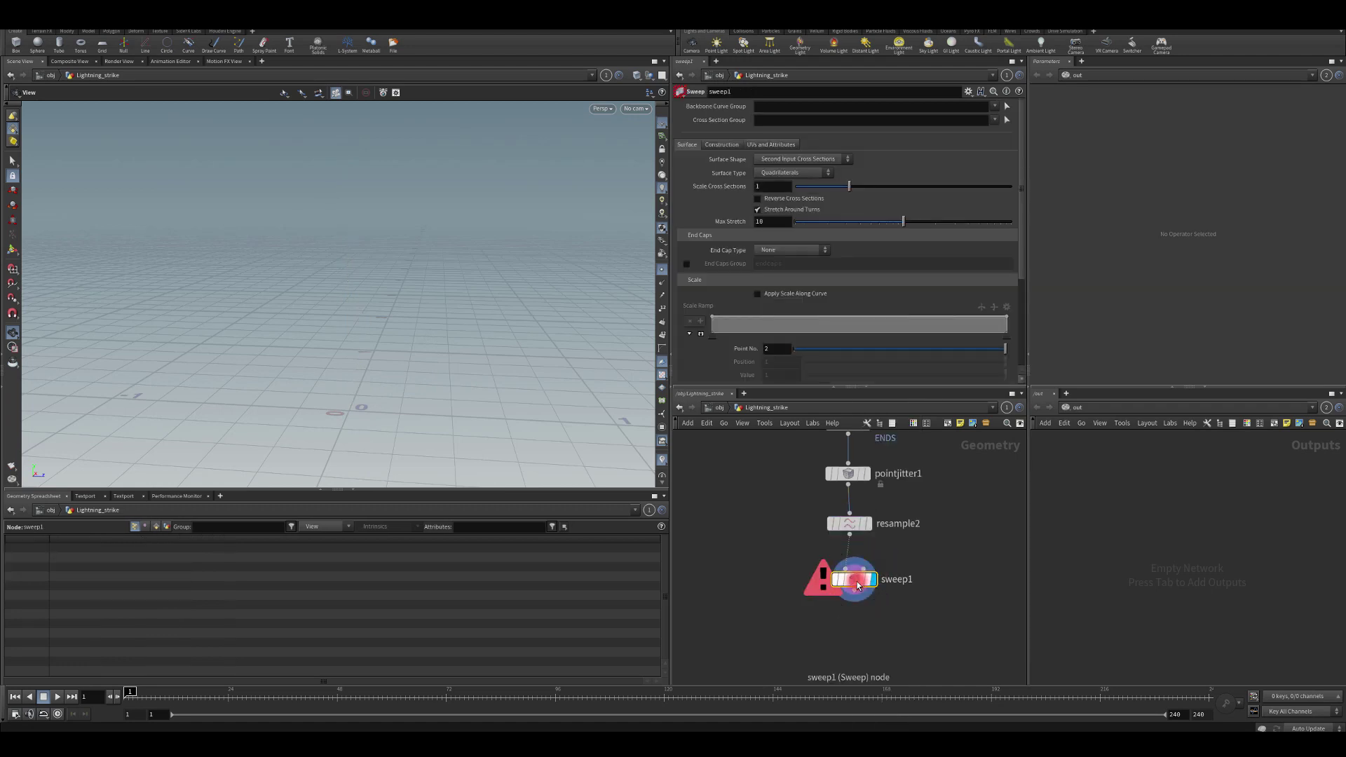
pyautogui.click(772, 161)
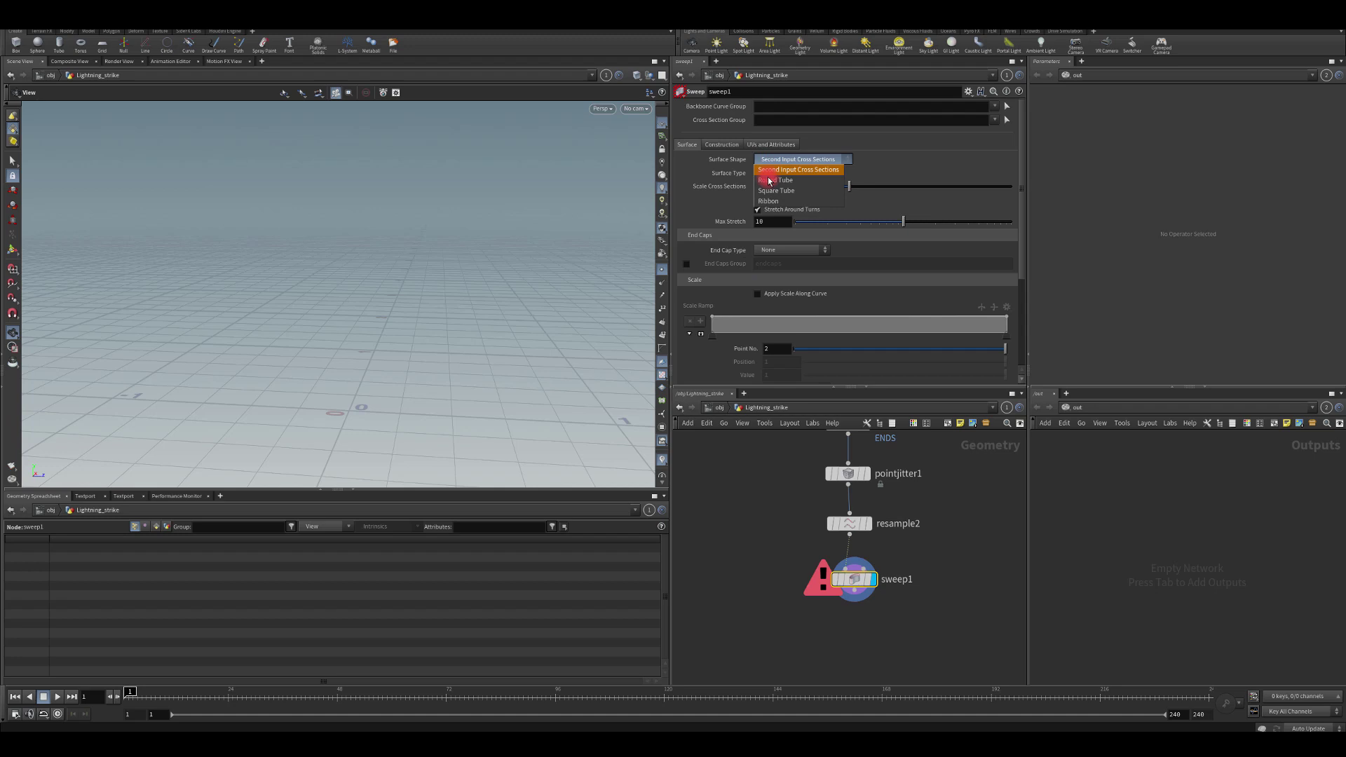
pyautogui.click(767, 202)
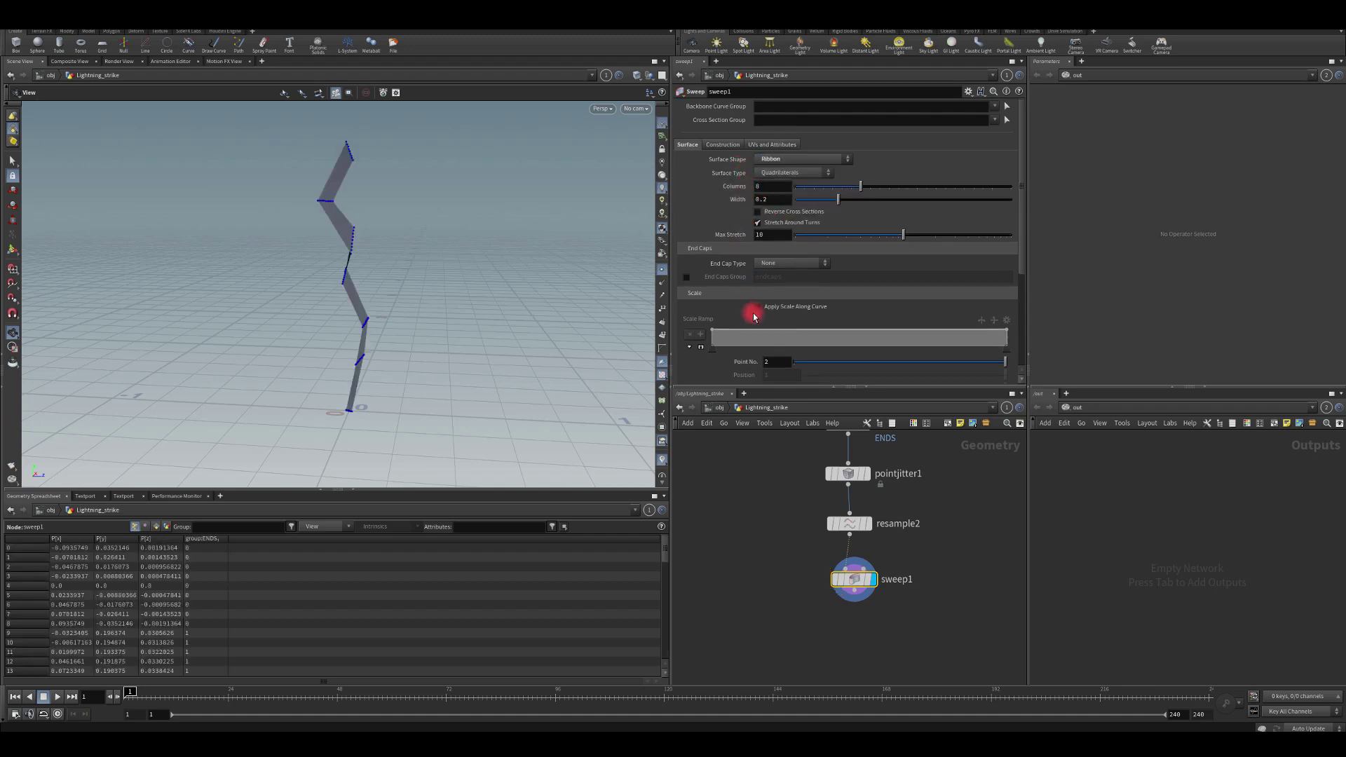
# Enable Apply Scale Along Curve on the Sweep, expand its scale ramp and lower the ramp's first point to 0.1.
pyautogui.scroll(-5, 834, 261)
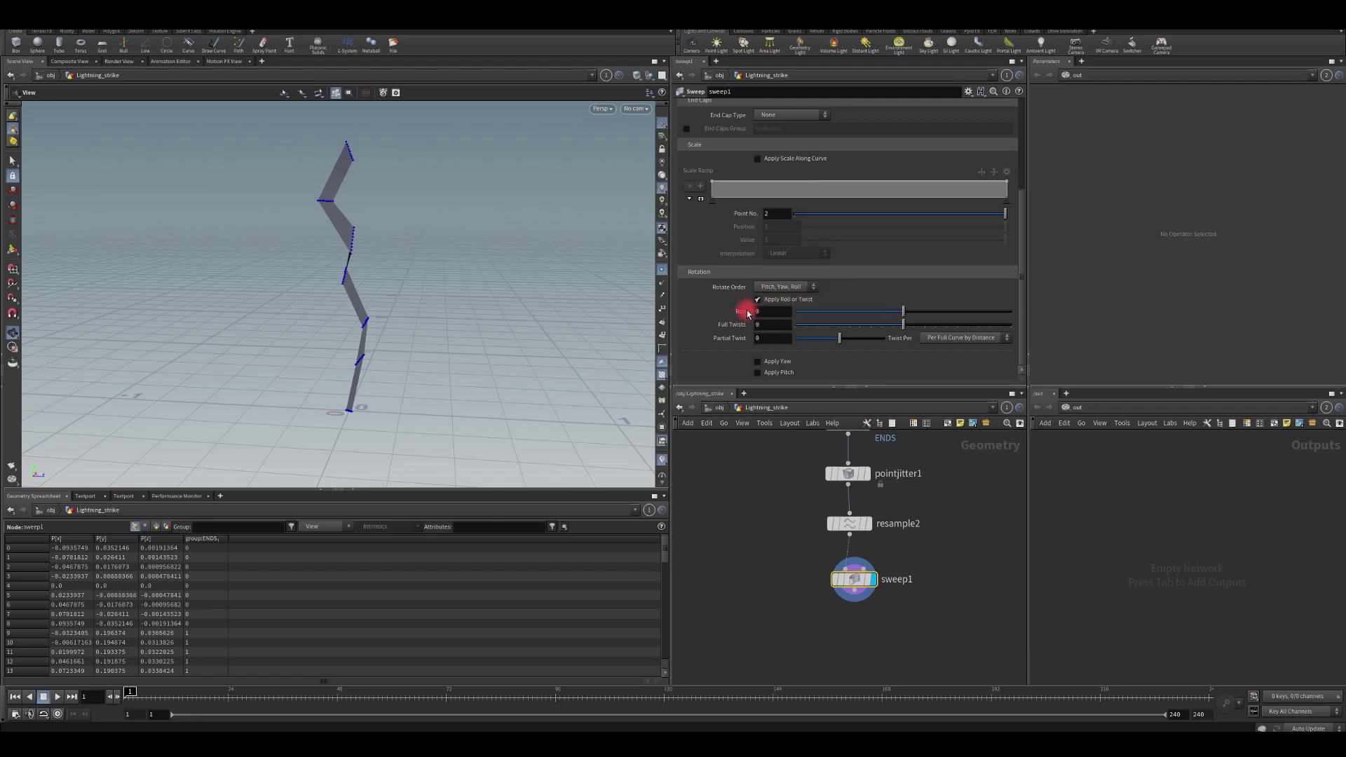
pyautogui.click(758, 159)
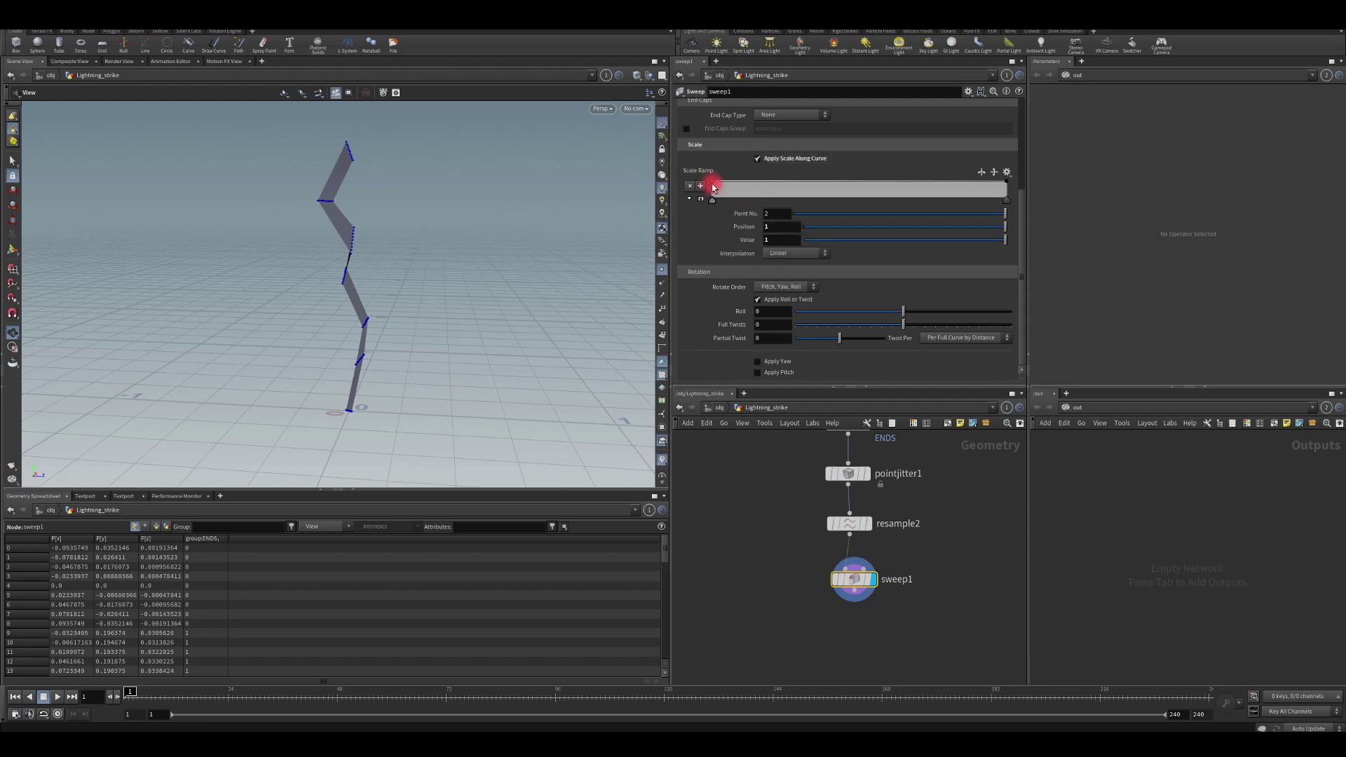
pyautogui.moveTo(713, 187); pyautogui.dragTo(713, 196)
pyautogui.moveTo(465, 255); pyautogui.dragTo(301, 256)
pyautogui.moveTo(710, 202); pyautogui.dragTo(708, 199)
pyautogui.click(692, 200)
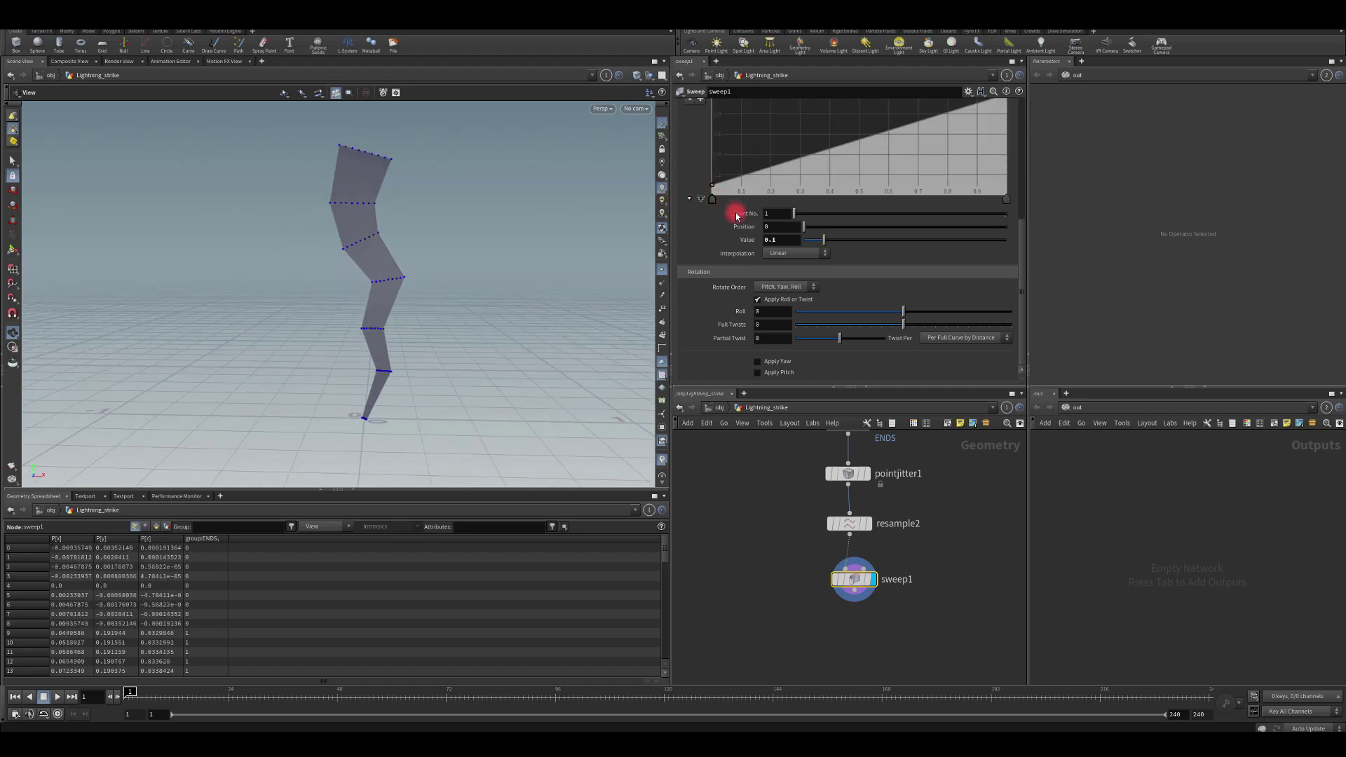
# Set the value of the scale ramp's first point to 0.2.
pyautogui.scroll(2, 727, 210)
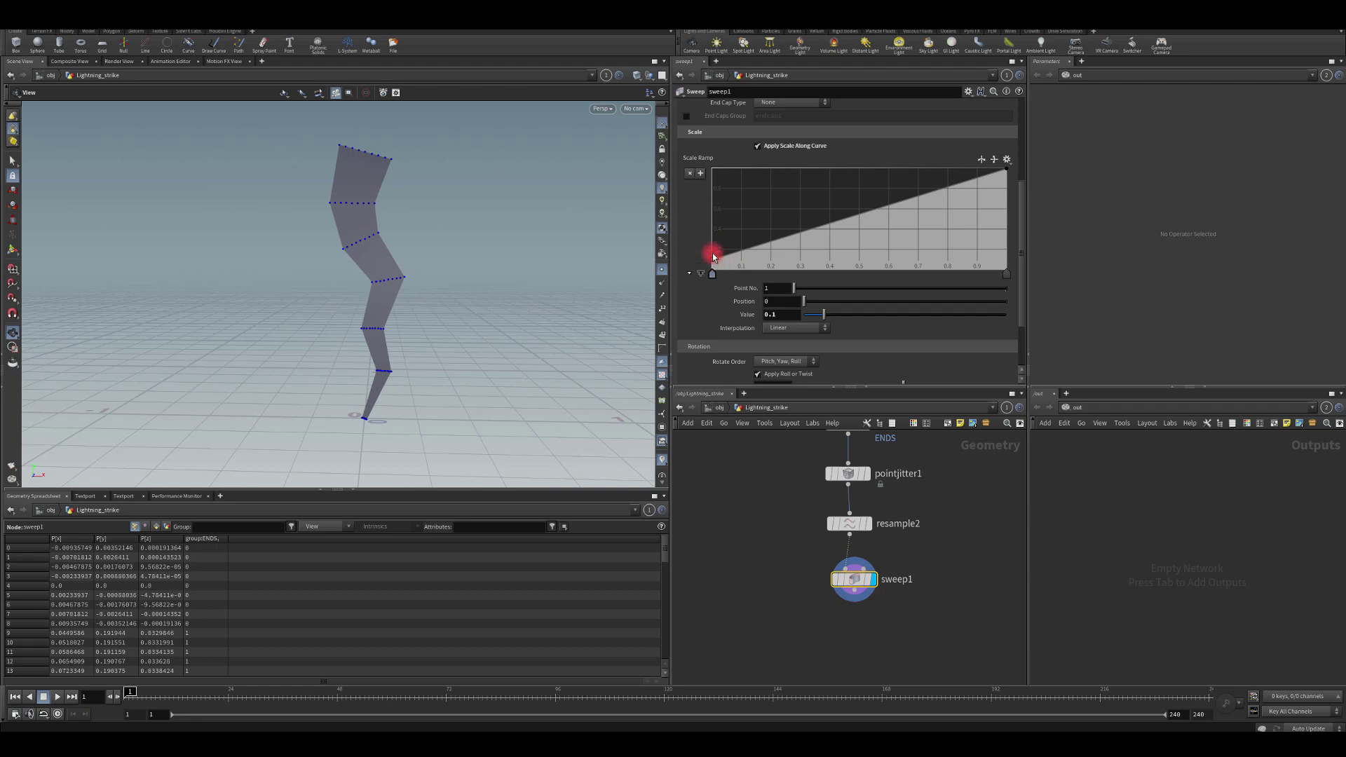
pyautogui.moveTo(713, 256); pyautogui.dragTo(720, 279)
pyautogui.moveTo(798, 317); pyautogui.dragTo(728, 325)
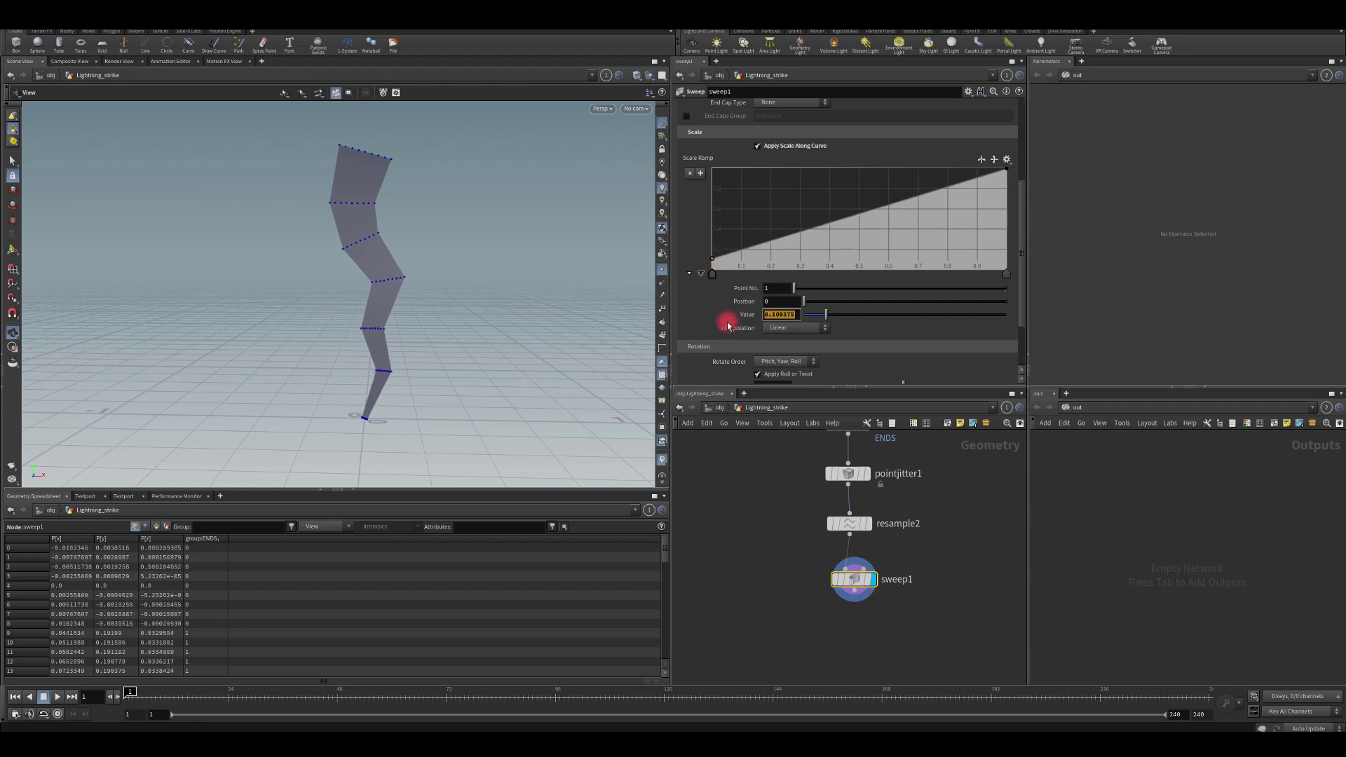
pyautogui.write('.2')
pyautogui.press('Return')
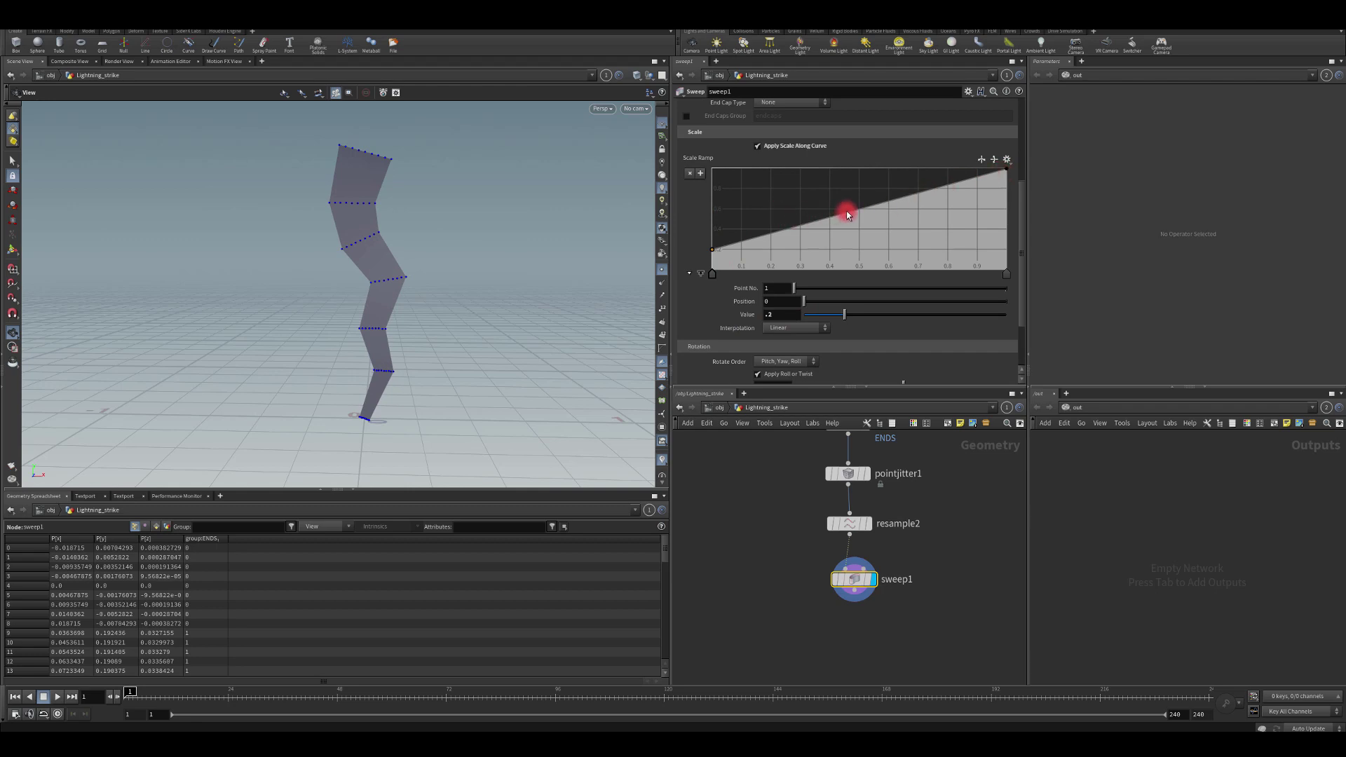
# Add a scale ramp point at about position 0.4 and value 0.71, with Bezier interpolation.
pyautogui.moveTo(847, 215); pyautogui.dragTo(830, 199)
pyautogui.rightClick(831, 202)
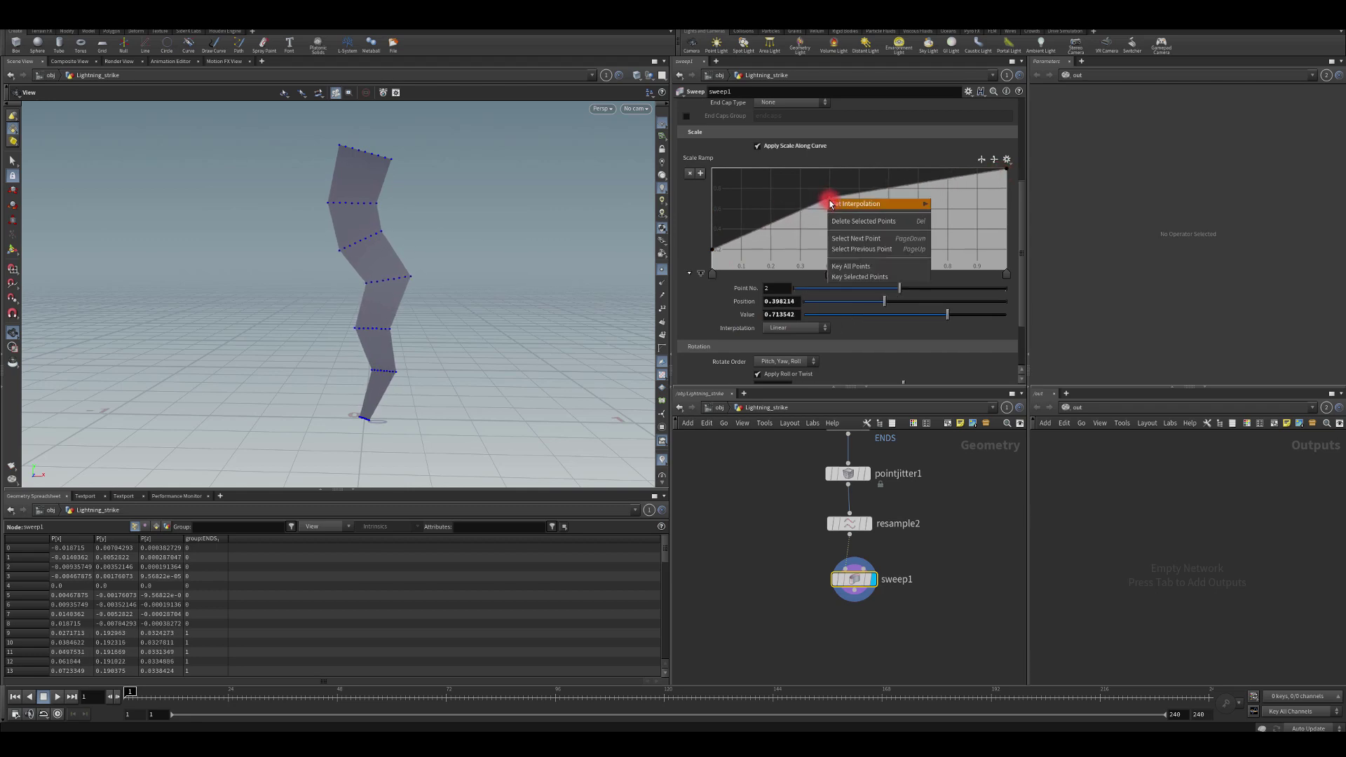
pyautogui.moveTo(830, 204)
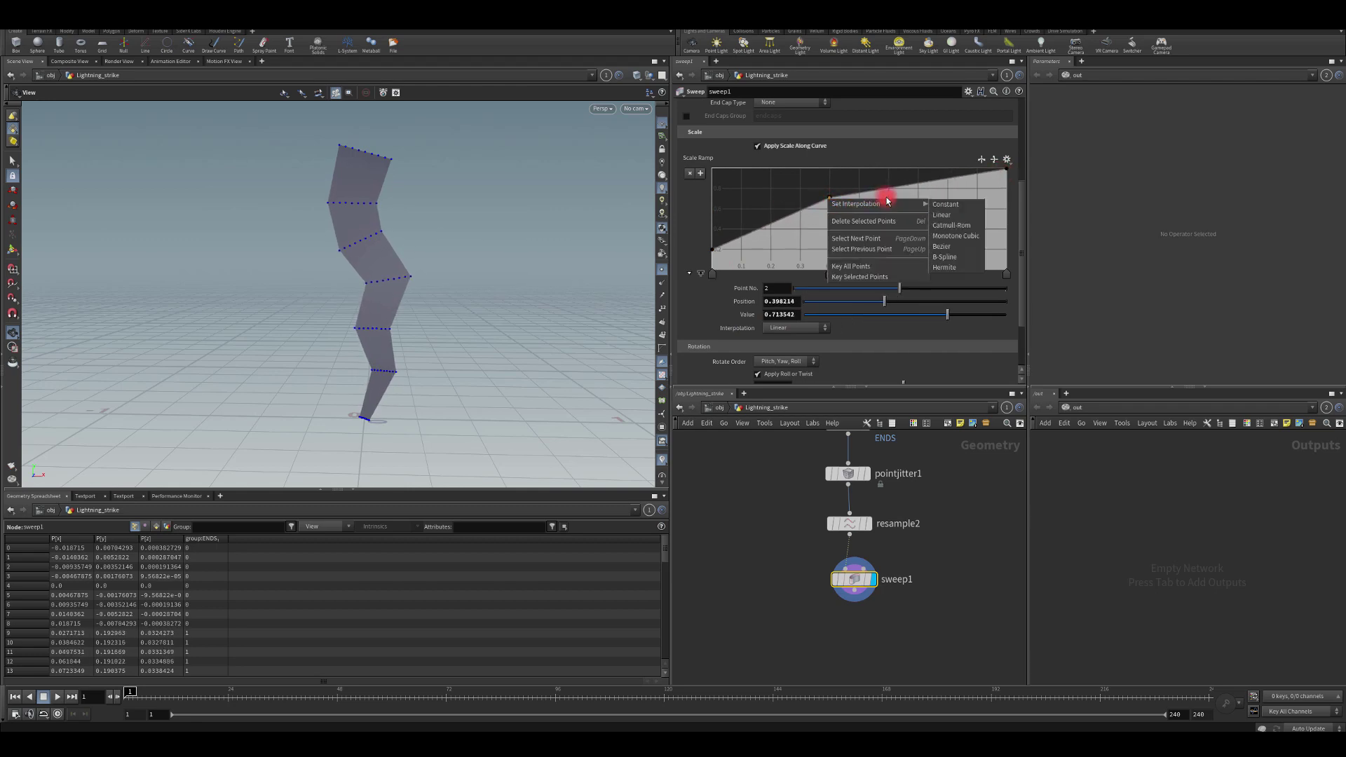
pyautogui.click(942, 246)
# Change the interpolation of the scale ramp's first point to Bezier.
pyautogui.click(715, 253)
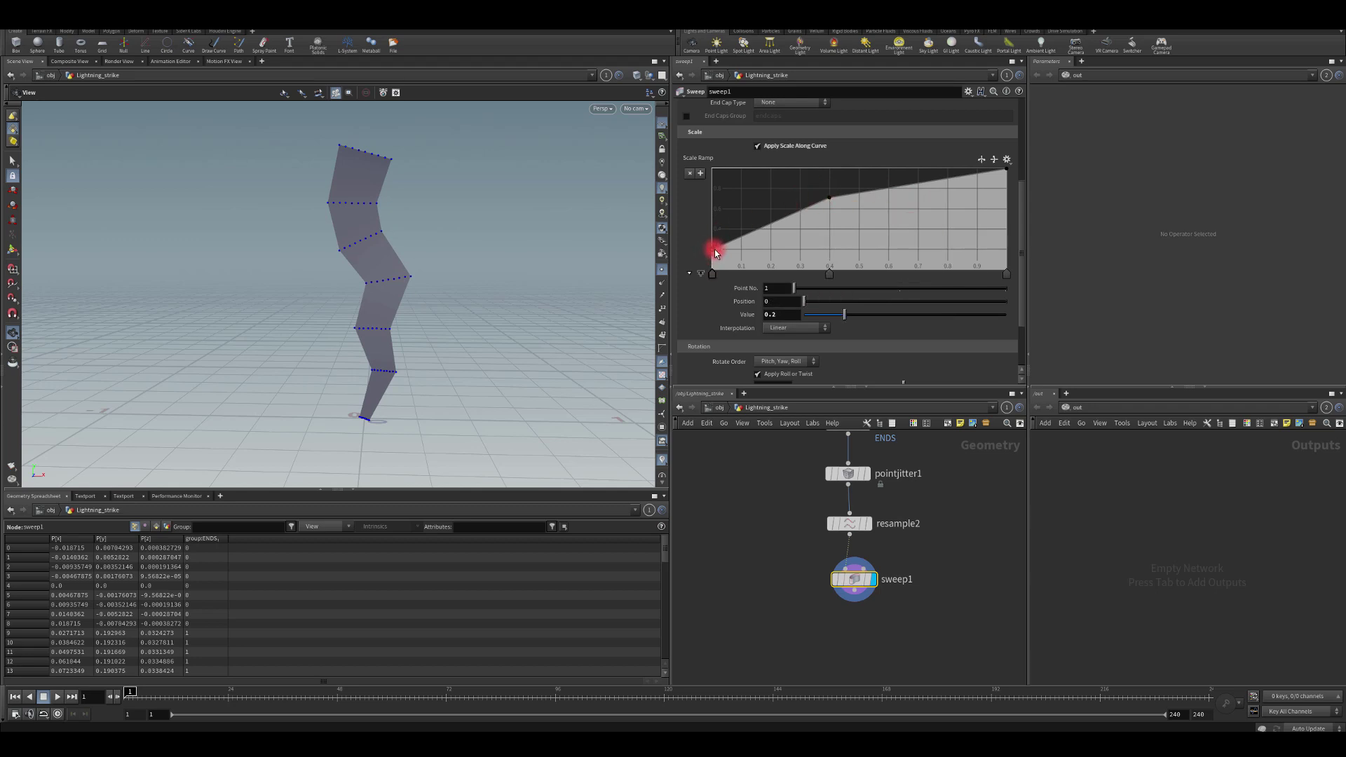
pyautogui.rightClick(715, 252)
pyautogui.moveTo(789, 263)
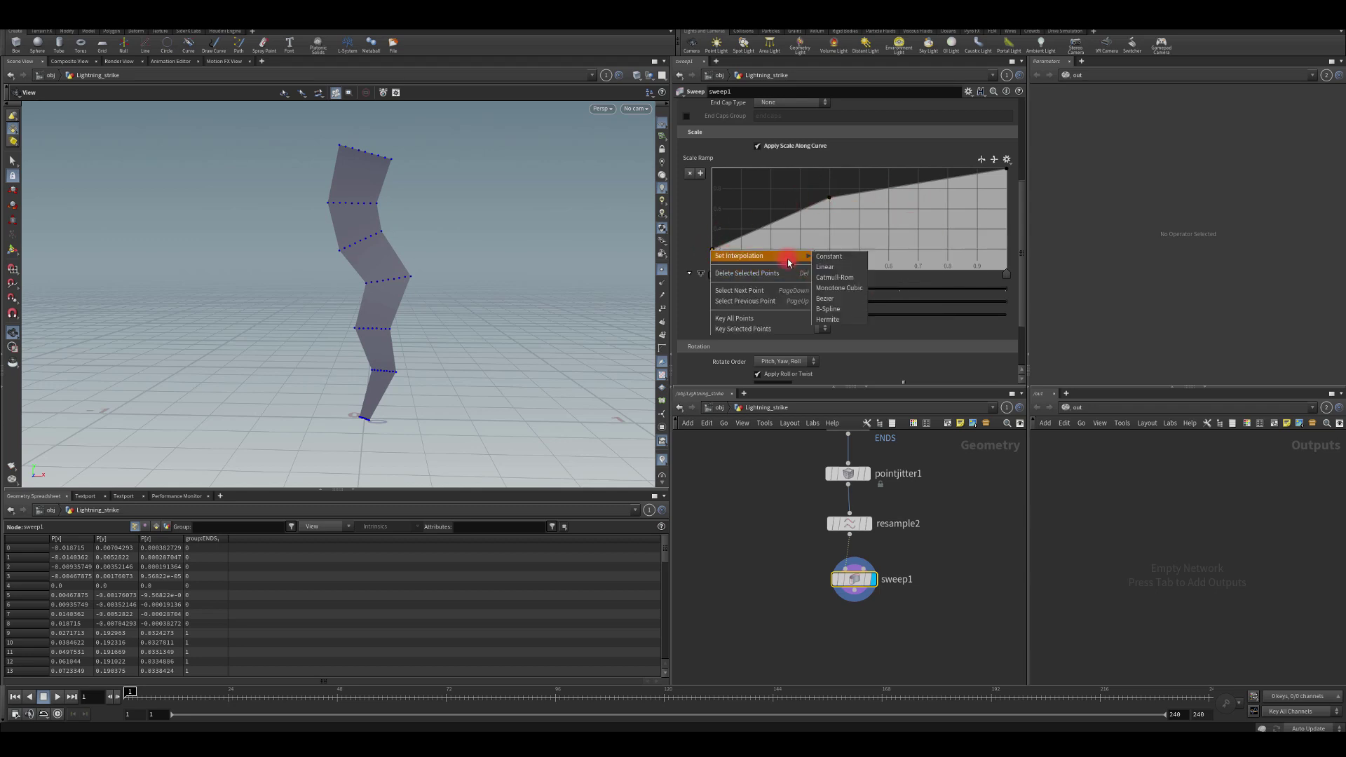
pyautogui.click(826, 298)
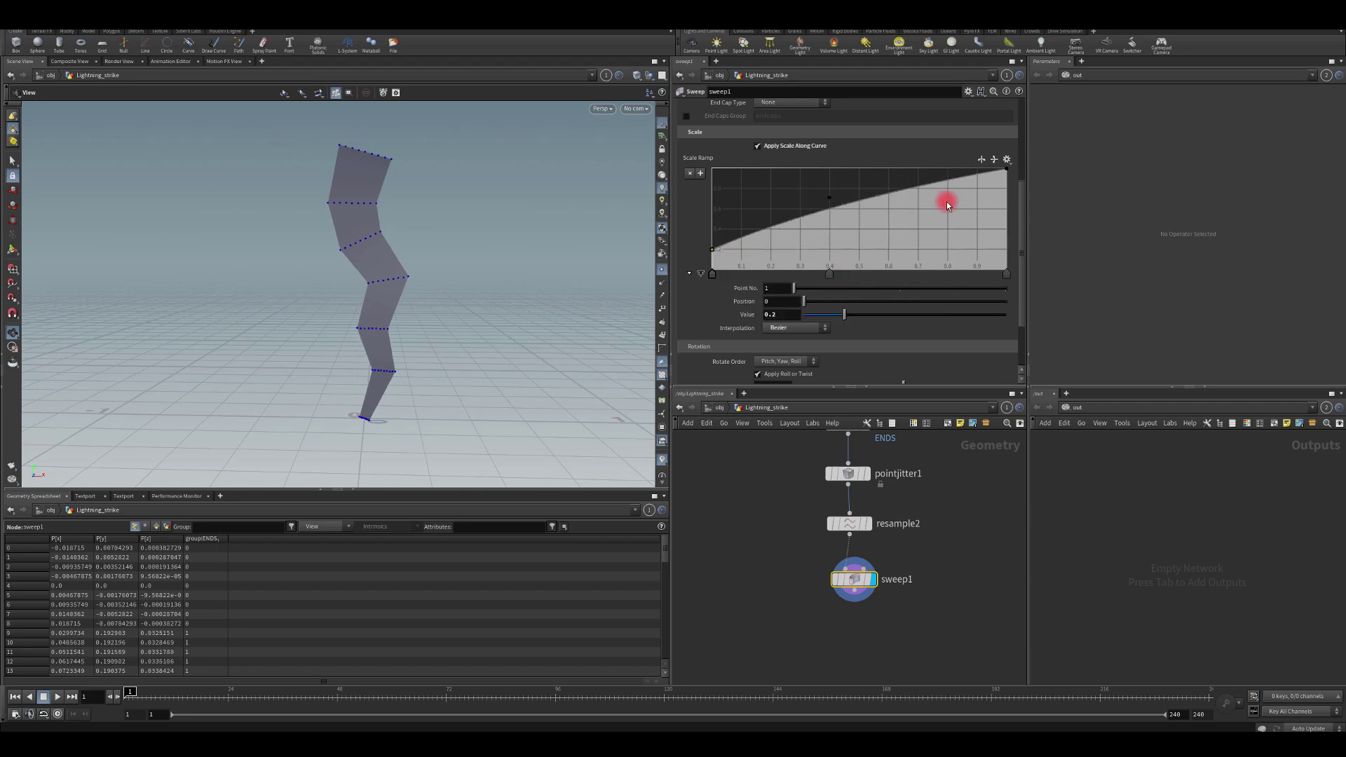
# Set the ramp's last point to Bezier and move the middle point to about position 0.43 with value 1.
pyautogui.click(1008, 172)
pyautogui.rightClick(1007, 172)
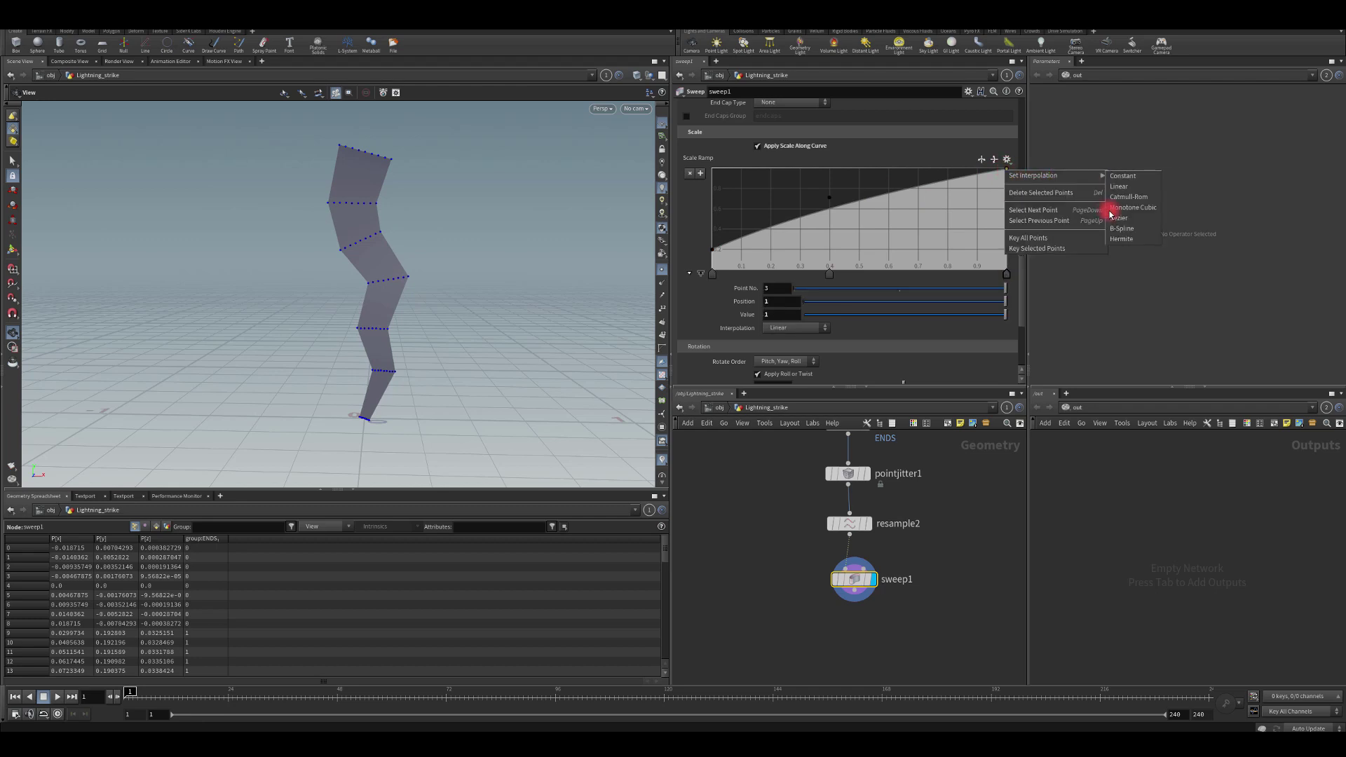
pyautogui.click(1107, 209)
pyautogui.moveTo(828, 202); pyautogui.dragTo(839, 169)
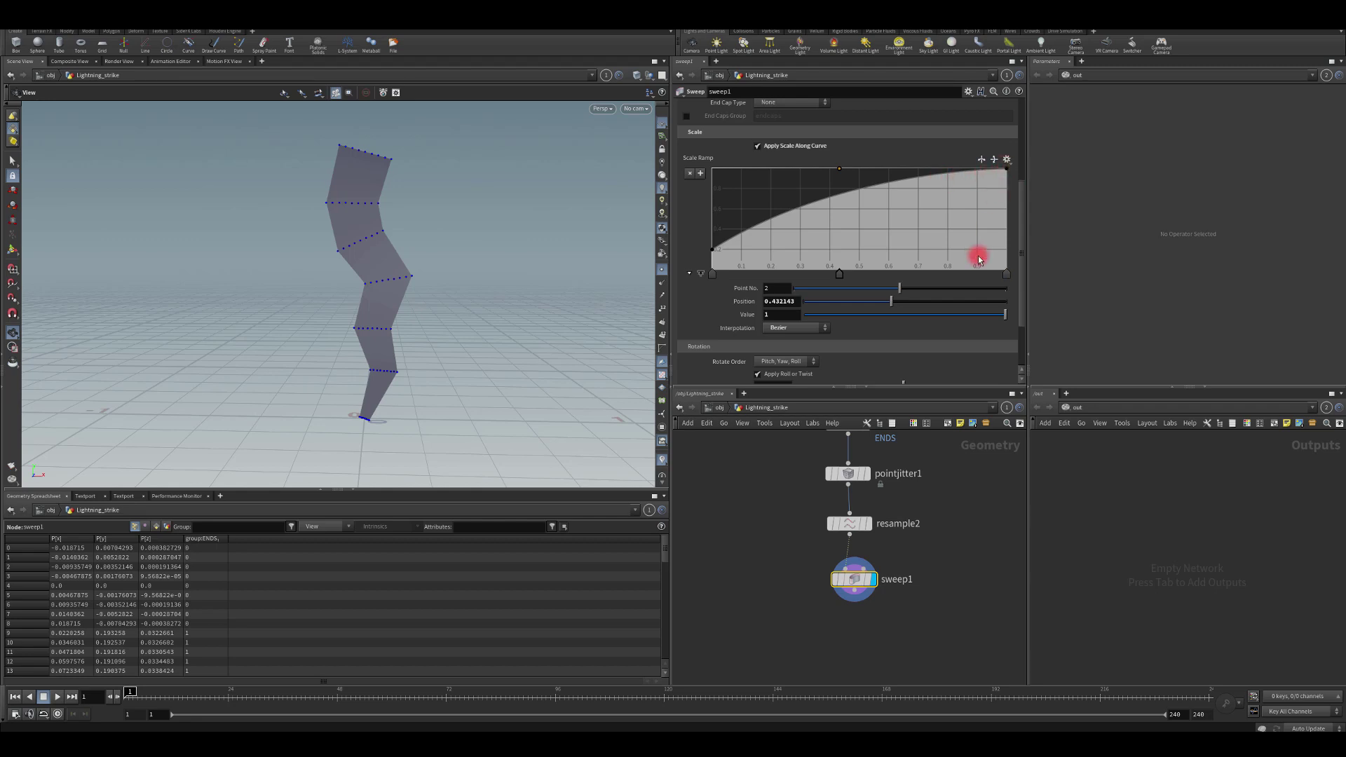
# Try different roll angles on the swept ribbon and reset Roll to 0.
pyautogui.scroll(-3, 828, 295)
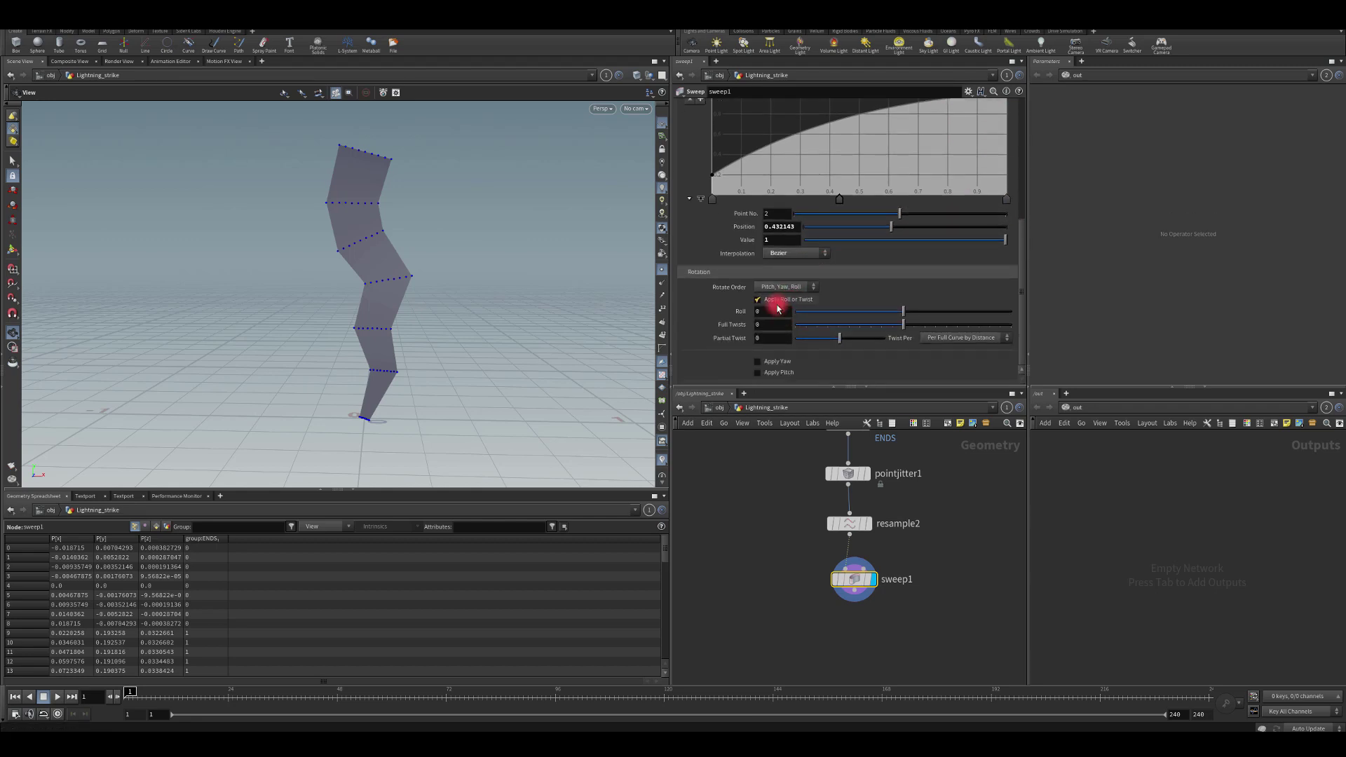
pyautogui.moveTo(903, 311)
pyautogui.mouseDown()
pyautogui.moveTo(947, 309)
pyautogui.moveTo(790, 293)
pyautogui.moveTo(817, 293)
pyautogui.moveTo(704, 313)
pyautogui.mouseUp()
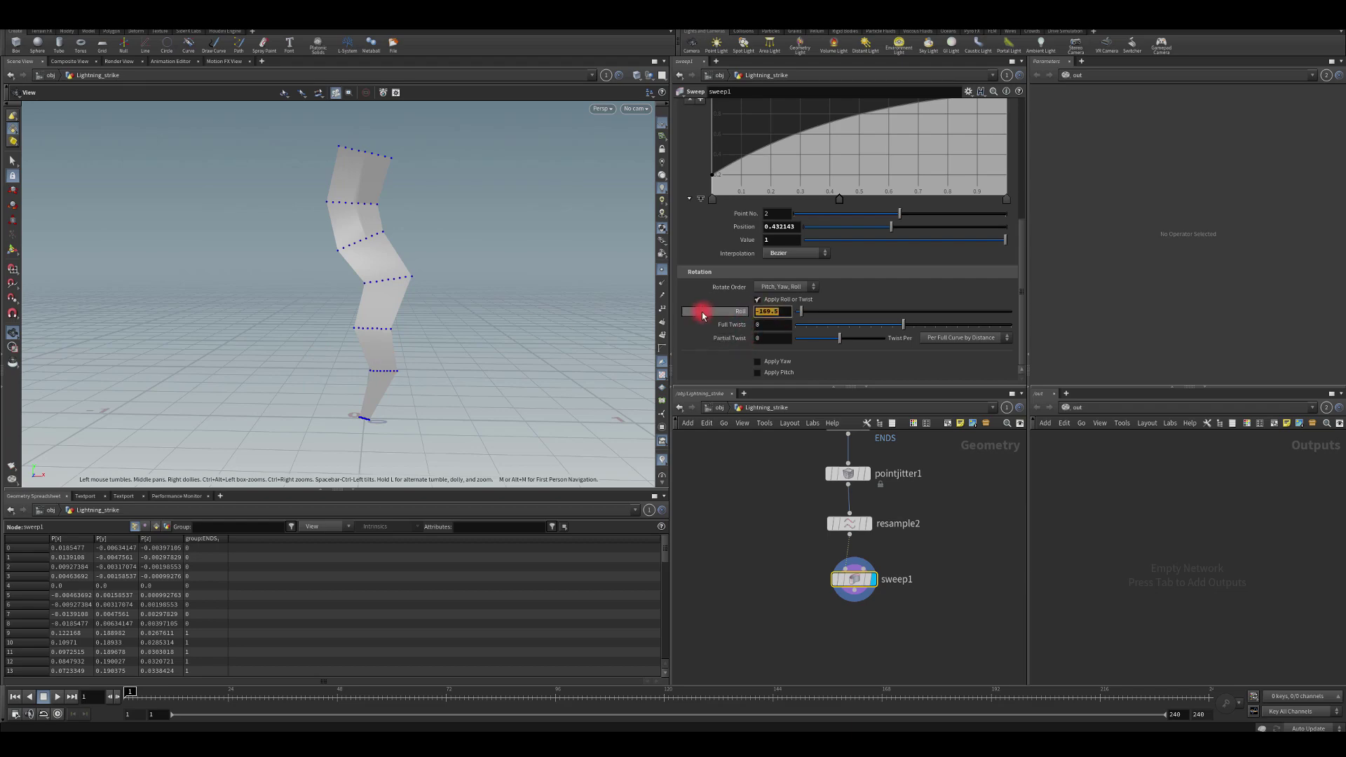
pyautogui.write('0')
pyautogui.press('Return')
# Reduce the ribbon's columns to 2 and switch the viewport shading to Smooth Wire Shaded.
pyautogui.moveTo(461, 296)
pyautogui.mouseDown()
pyautogui.moveTo(304, 292)
pyautogui.moveTo(348, 291)
pyautogui.moveTo(255, 271)
pyautogui.moveTo(329, 283)
pyautogui.moveTo(280, 285)
pyautogui.moveTo(322, 276)
pyautogui.moveTo(298, 286)
pyautogui.moveTo(465, 294)
pyautogui.mouseUp()
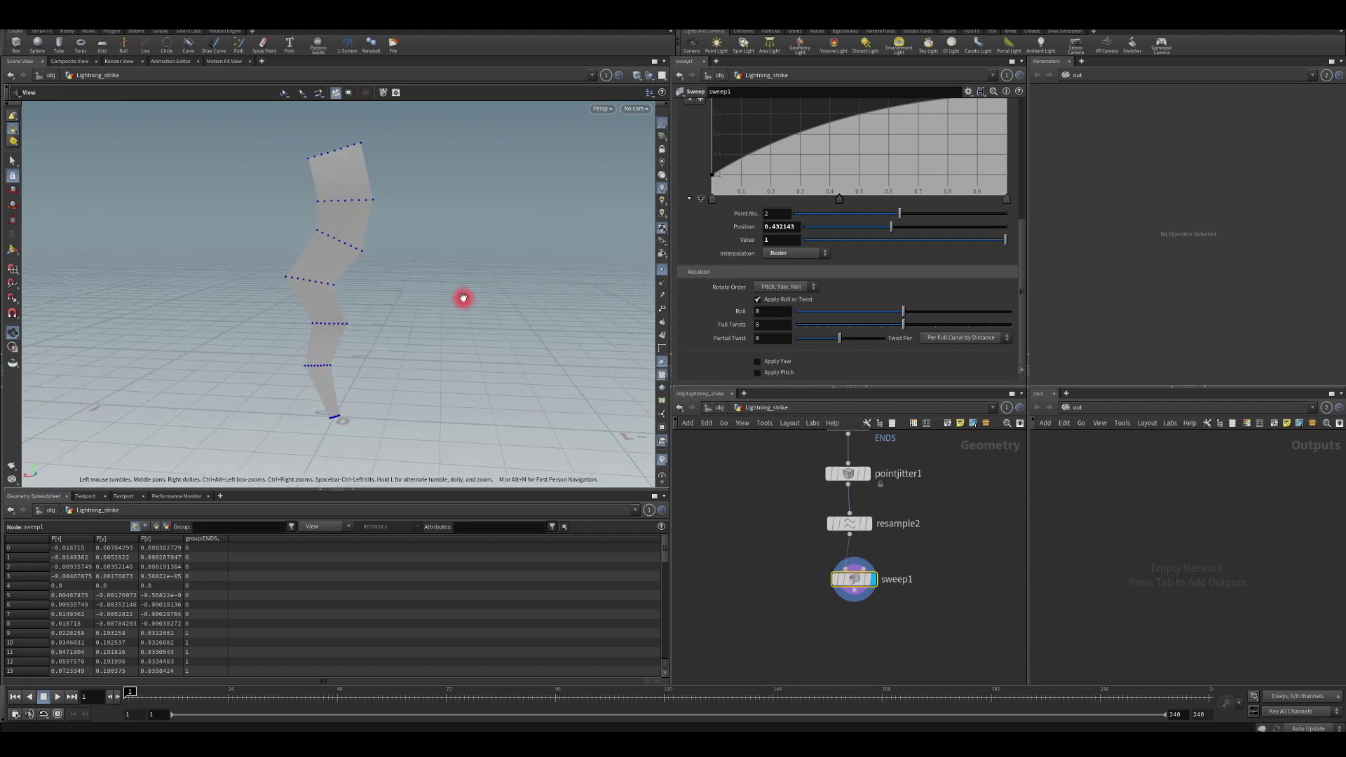
pyautogui.scroll(5, 700, 277)
pyautogui.scroll(3, 755, 206)
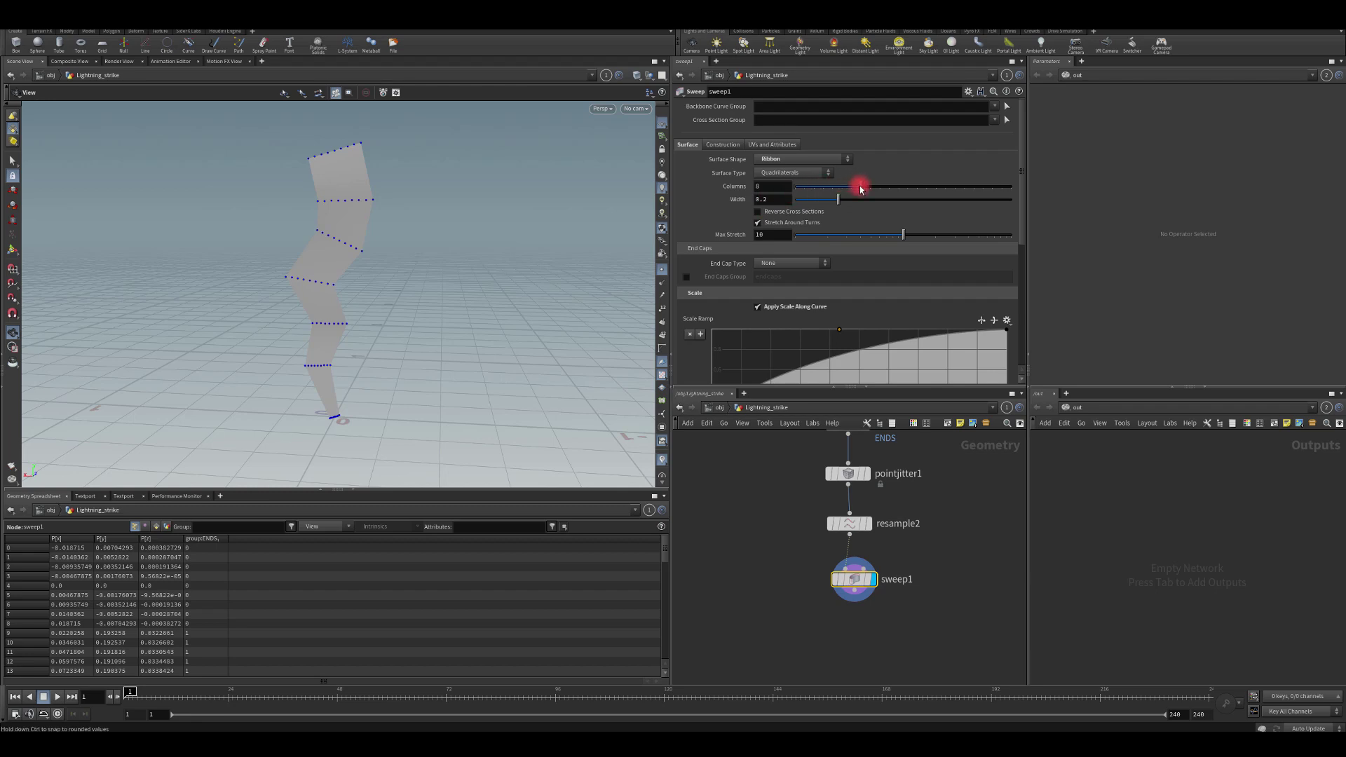
pyautogui.moveTo(861, 188); pyautogui.dragTo(804, 186)
pyautogui.click(635, 76)
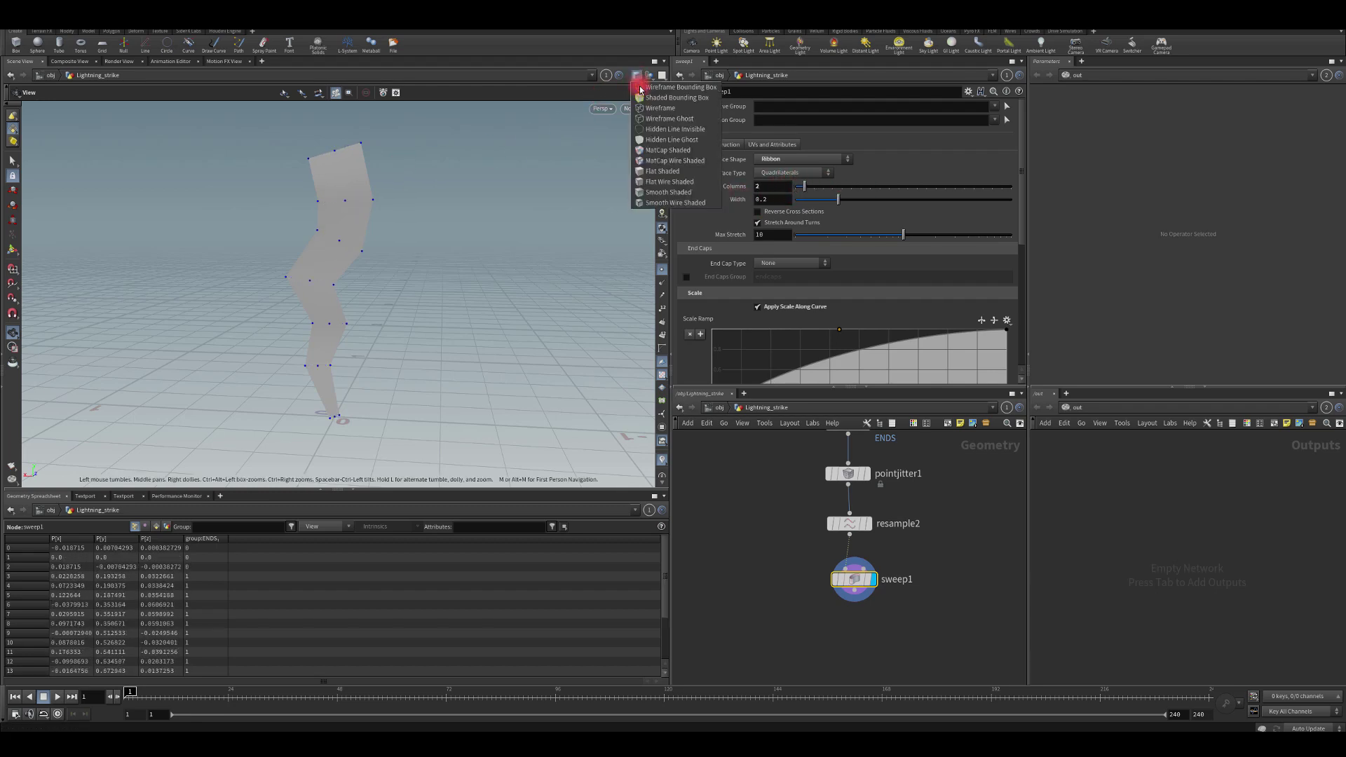
pyautogui.click(648, 198)
pyautogui.moveTo(538, 190); pyautogui.dragTo(400, 219)
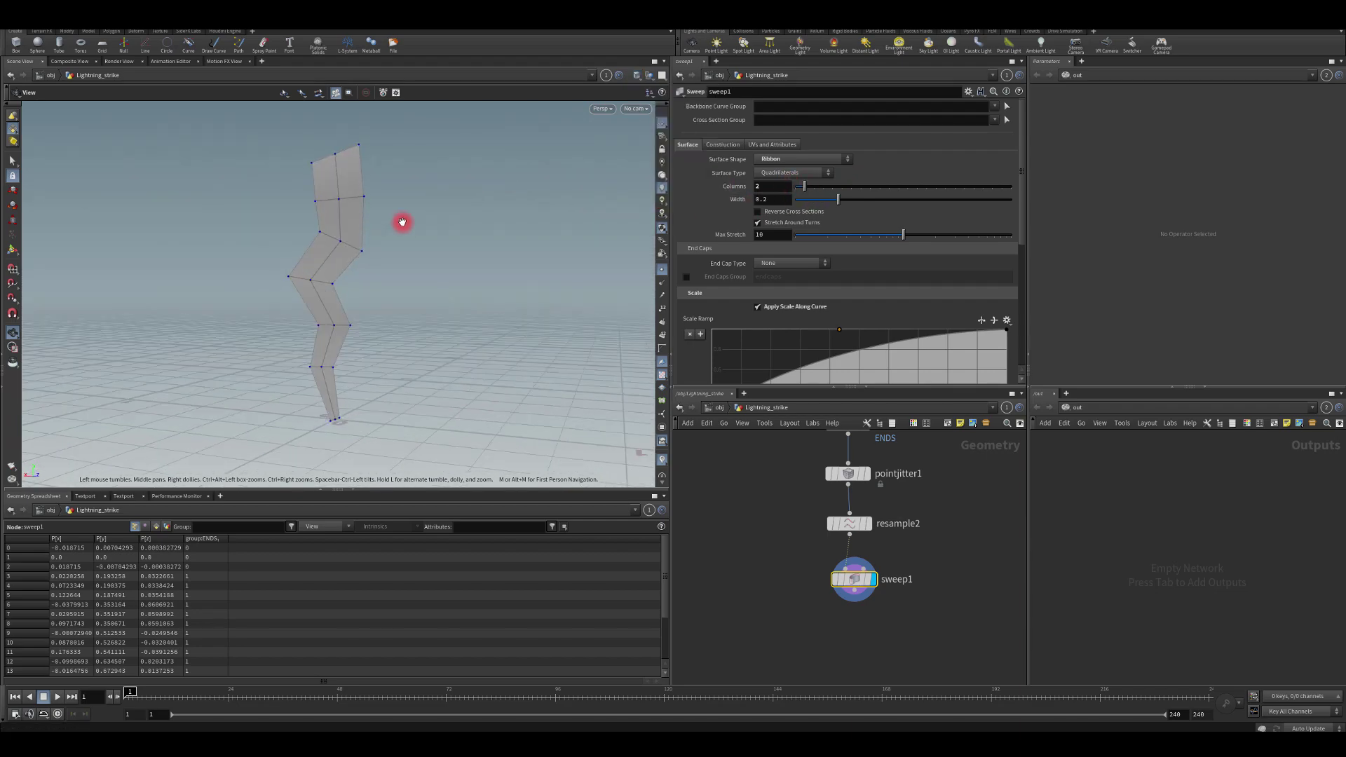
pyautogui.scroll(-3, 751, 222)
pyautogui.scroll(-8, 751, 222)
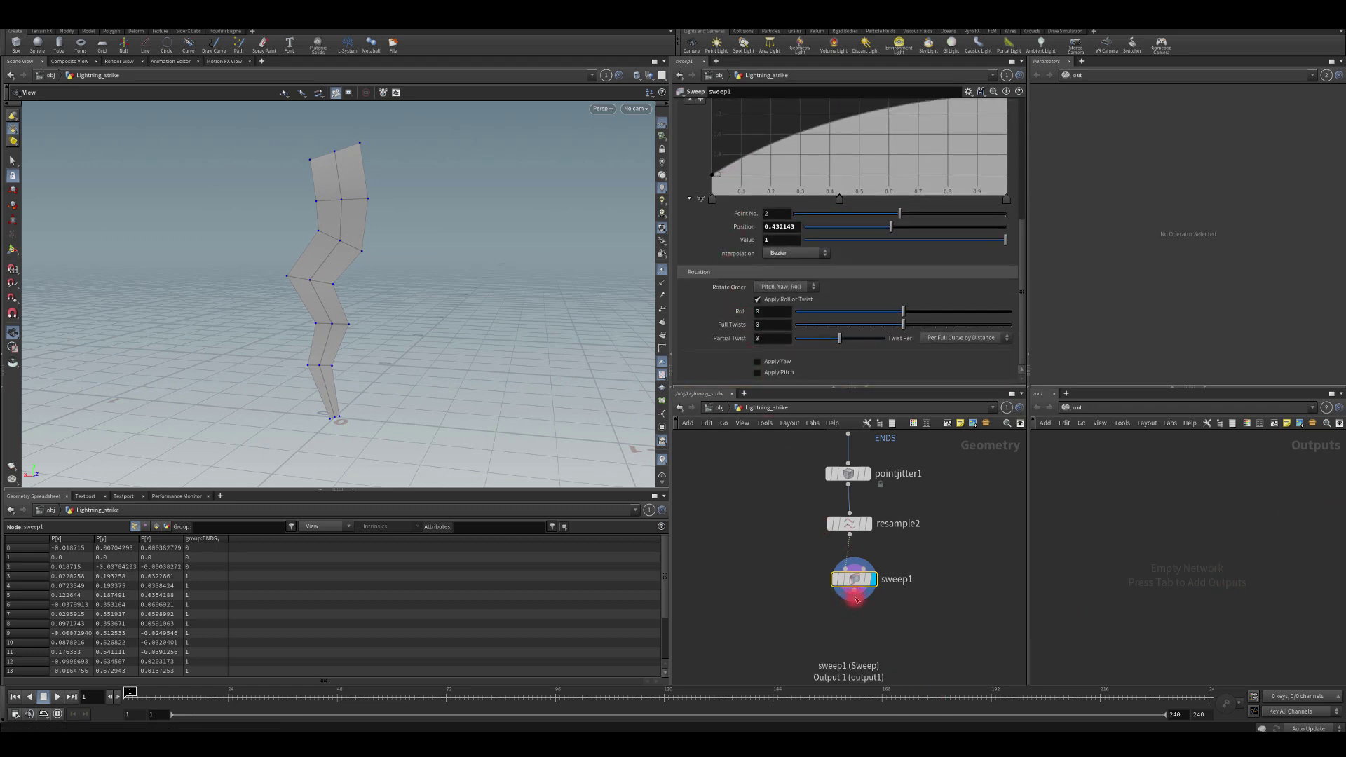
pyautogui.scroll(8, 856, 346)
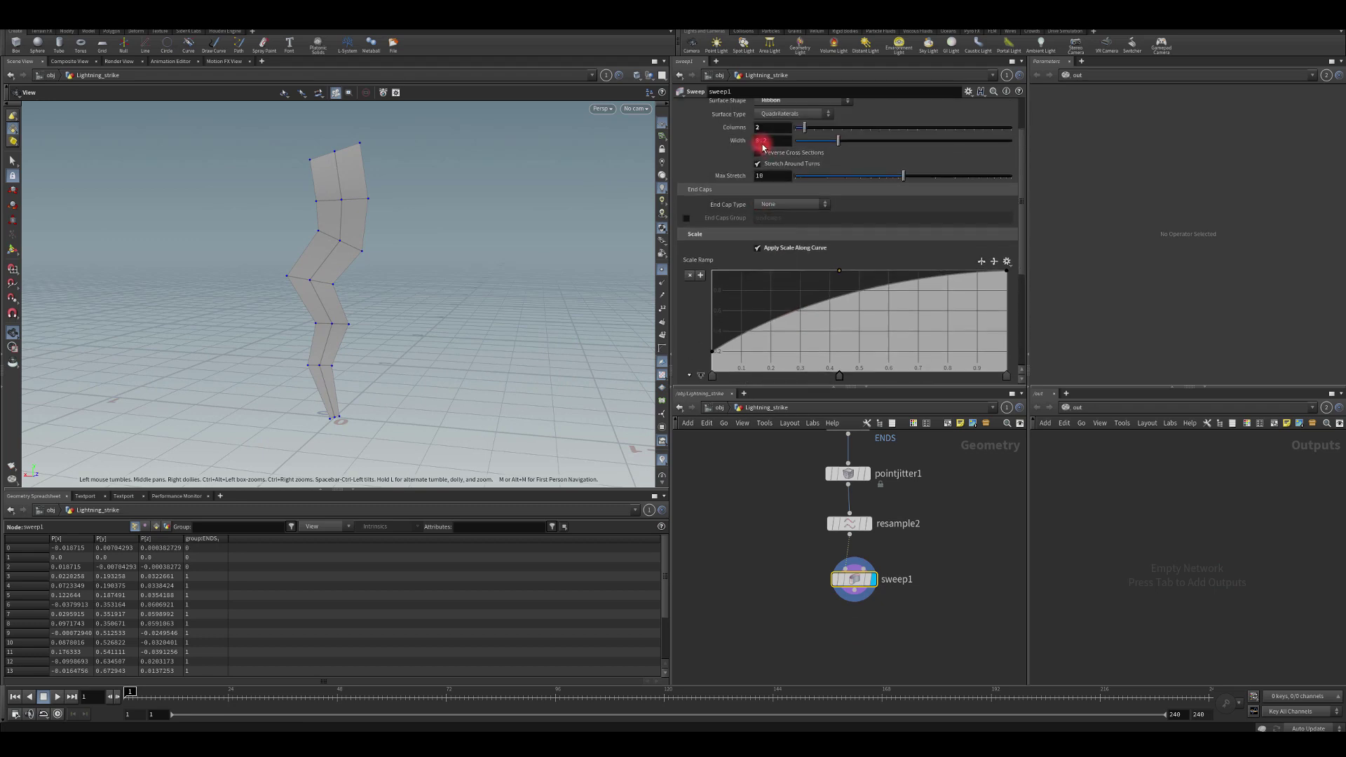
# Enable Compute UVs on the sweep node.
pyautogui.scroll(3, 763, 144)
pyautogui.click(760, 144)
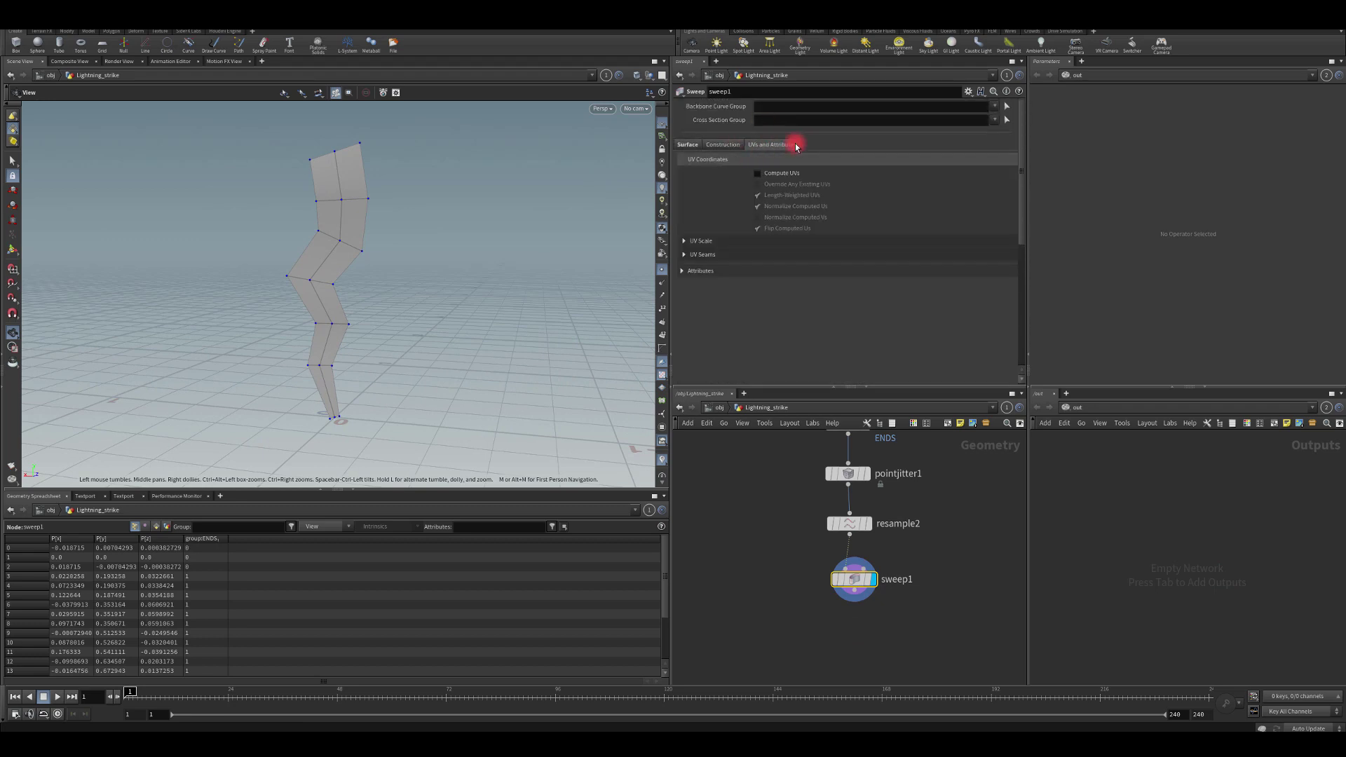
pyautogui.click(757, 173)
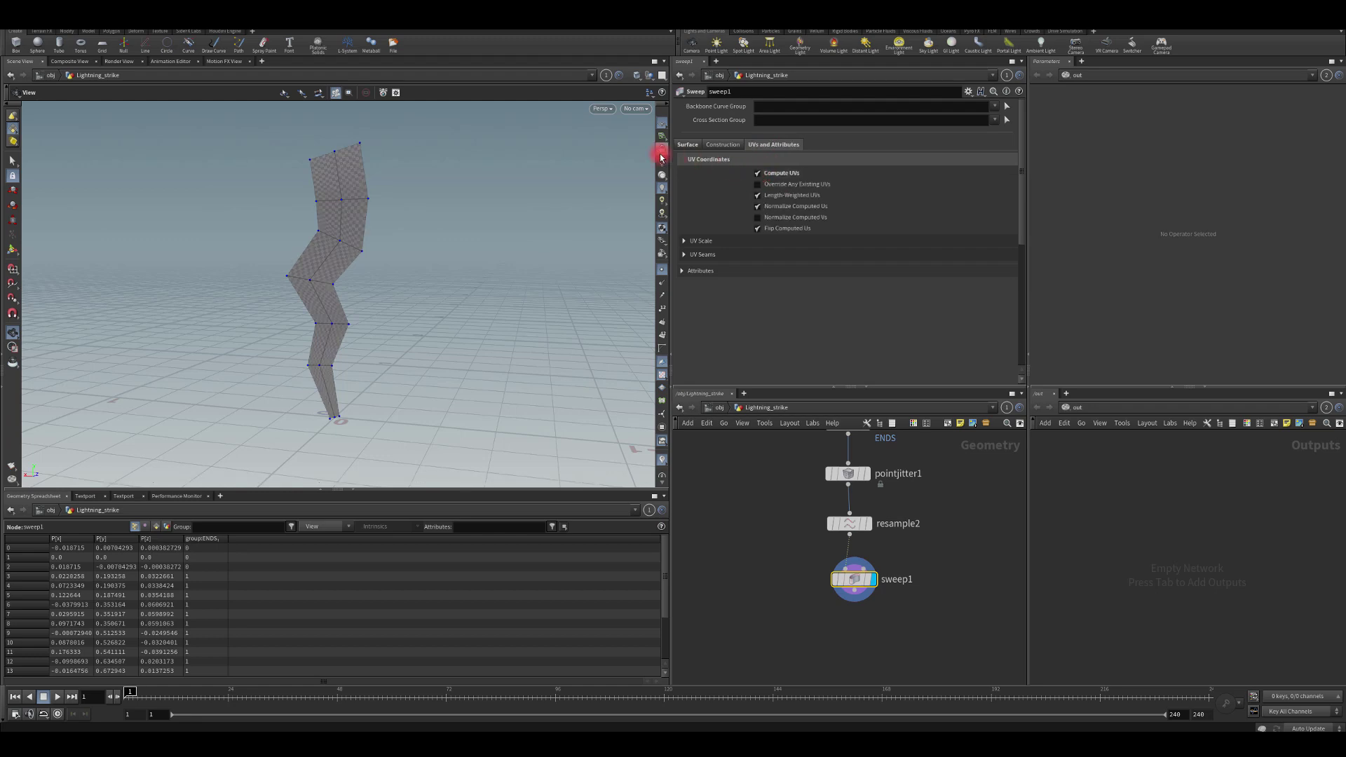
# Switch the viewport to the UV view and examine how the ribbon's UVs fit the 0–1 tile.
pyautogui.click(612, 109)
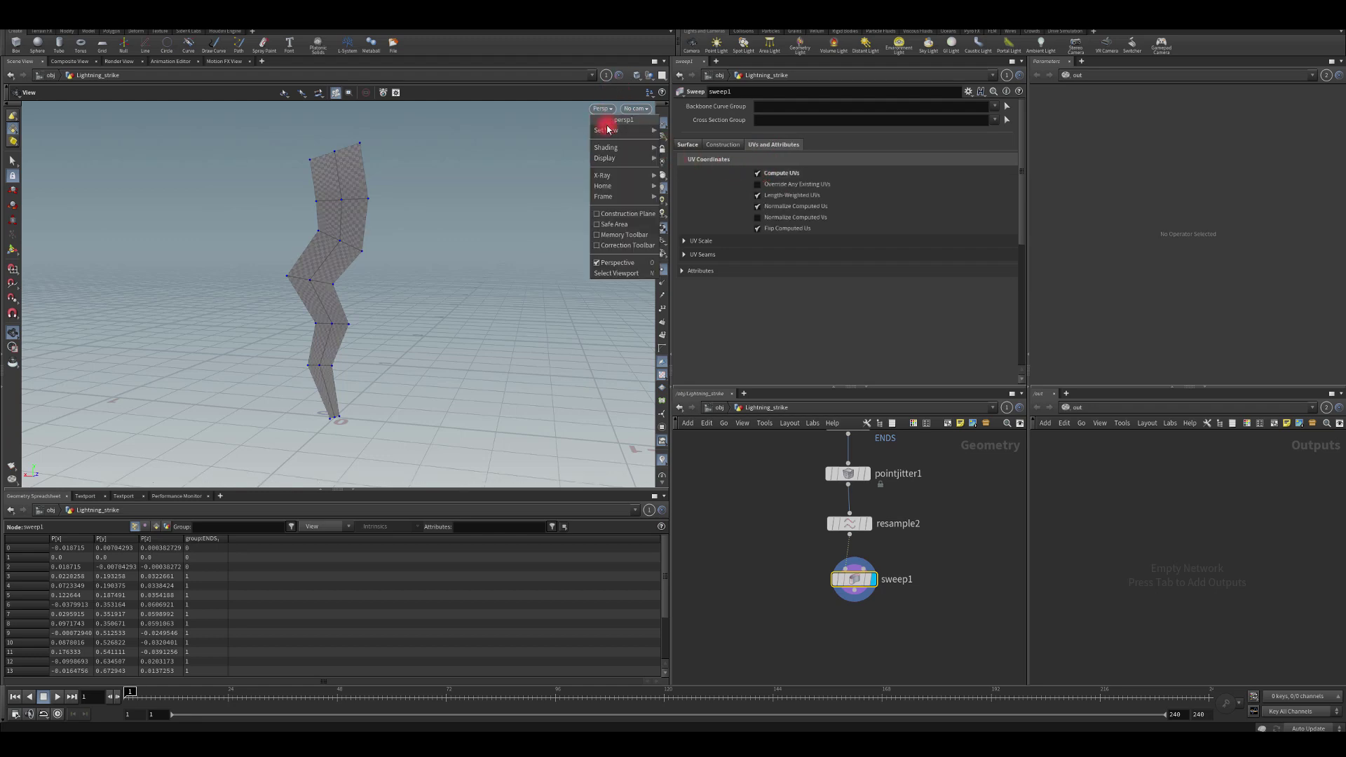
pyautogui.click(673, 177)
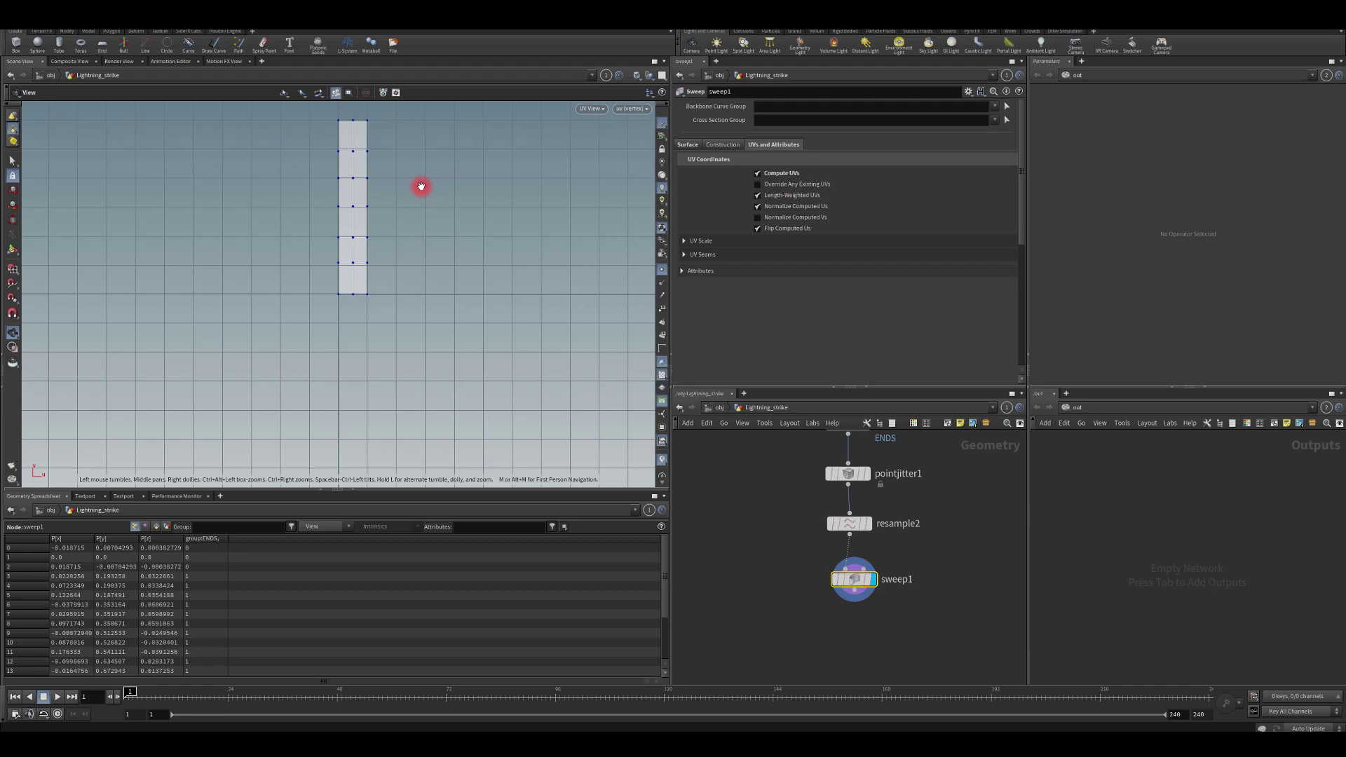
pyautogui.scroll(8, 368, 228)
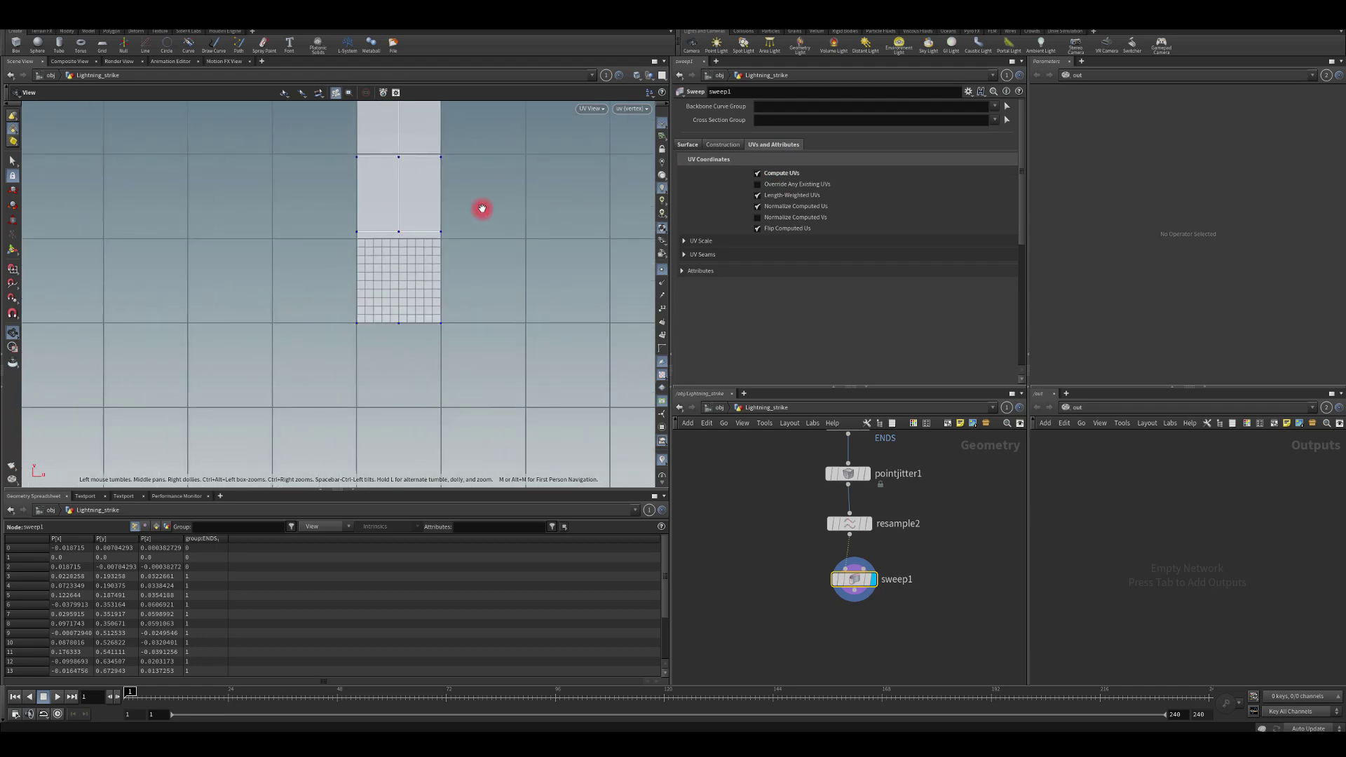
pyautogui.moveTo(481, 210); pyautogui.dragTo(392, 321, button='middle')
pyautogui.scroll(-2, 361, 237)
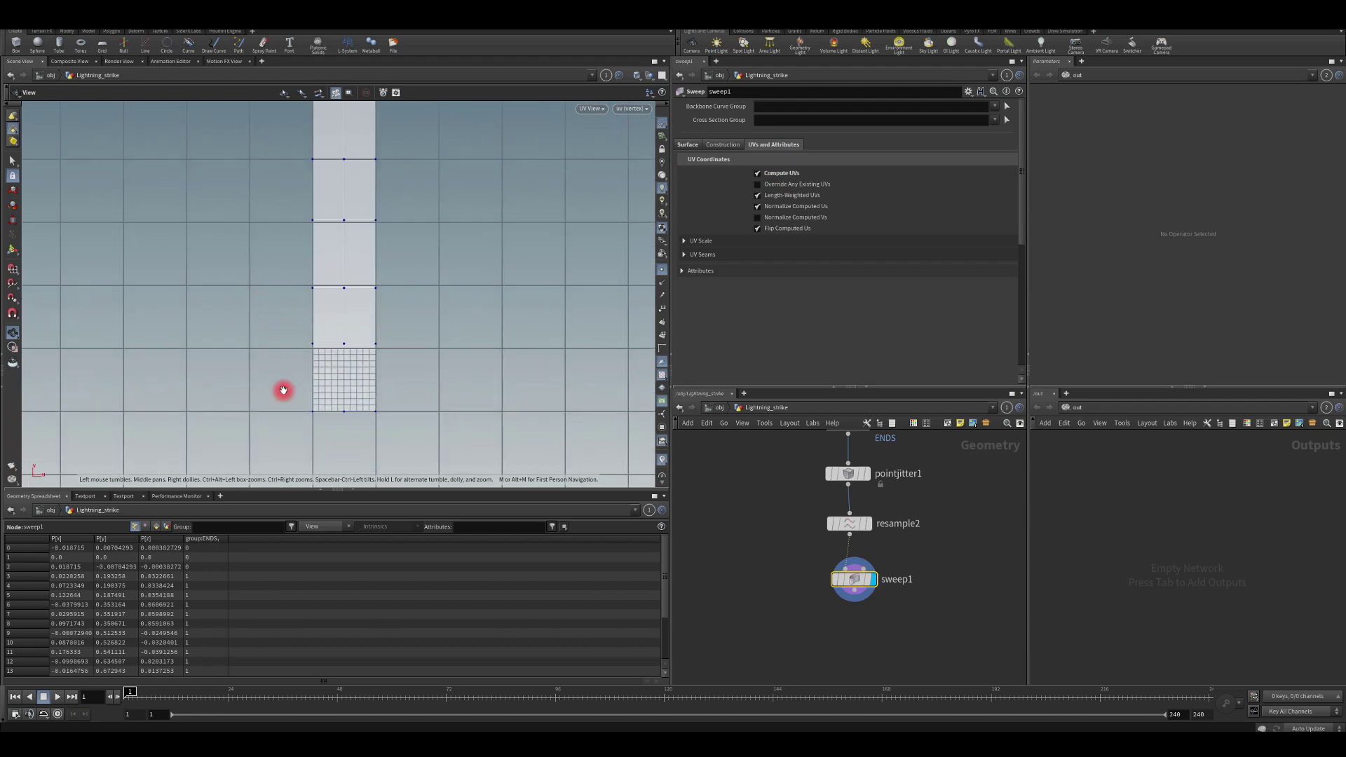
pyautogui.scroll(5, 323, 386)
pyautogui.moveTo(280, 372); pyautogui.dragTo(234, 240, button='middle')
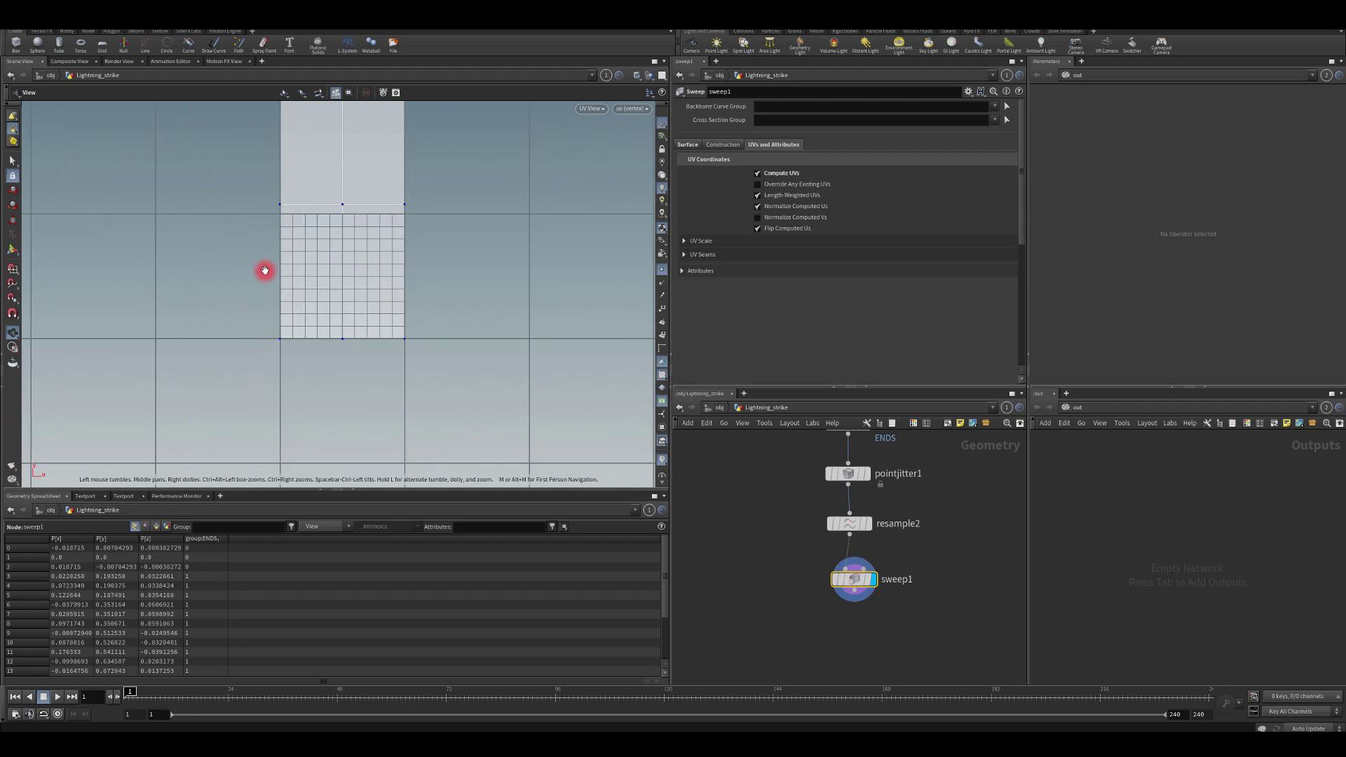
# Append a UV Transform node to the output of sweep1.
pyautogui.moveTo(755, 559); pyautogui.dragTo(738, 458, button='middle')
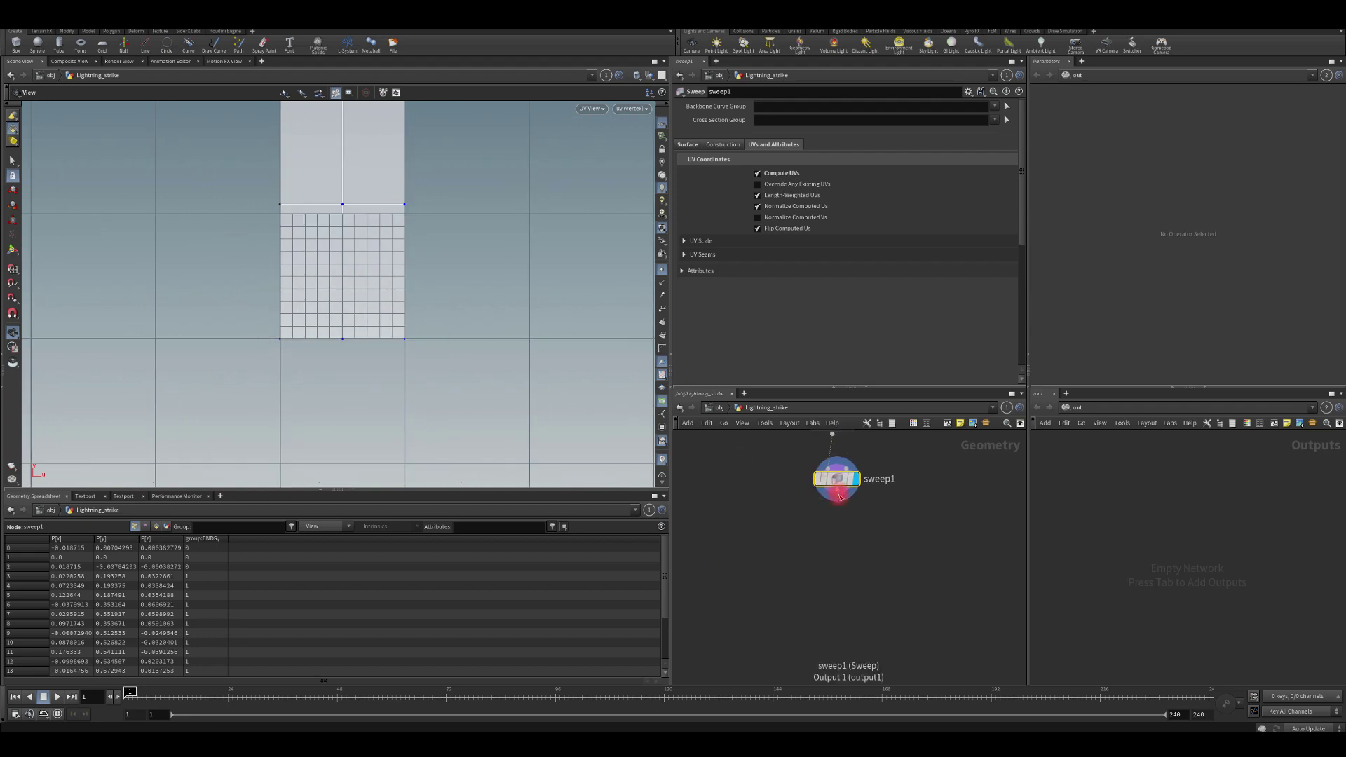
pyautogui.click(837, 490)
pyautogui.click(834, 550)
pyautogui.write('uvtr')
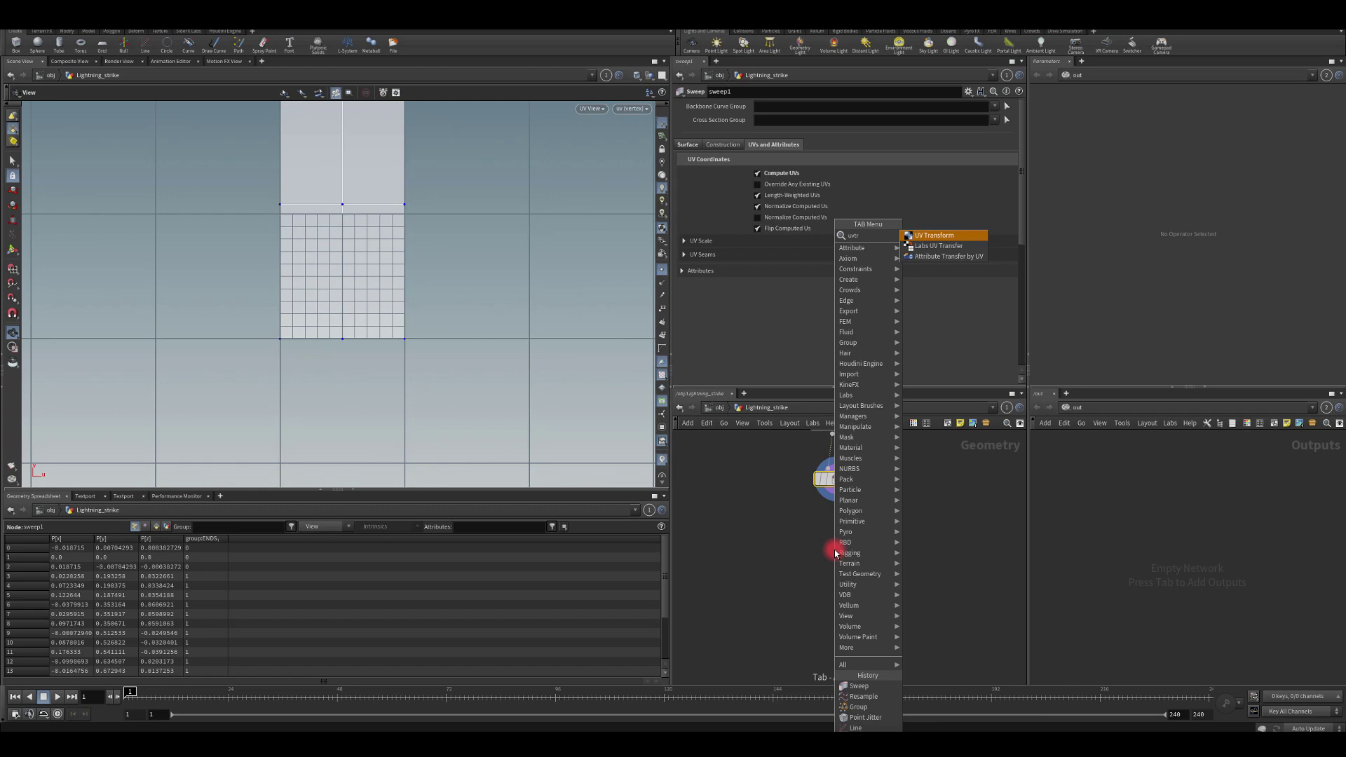
pyautogui.press('Return')
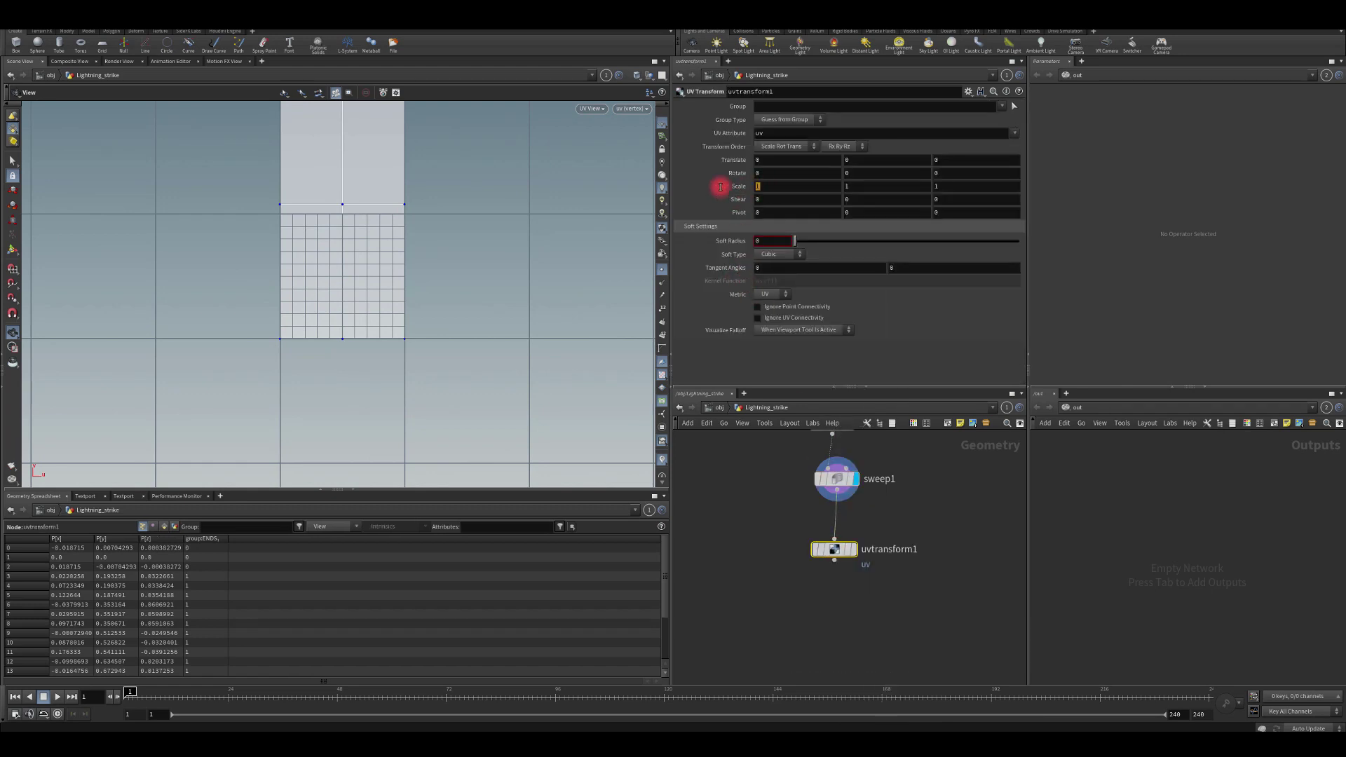
# Set the UV transform's X scale to the expression 1/$SIZEX.
pyautogui.click(755, 187)
pyautogui.write('/')
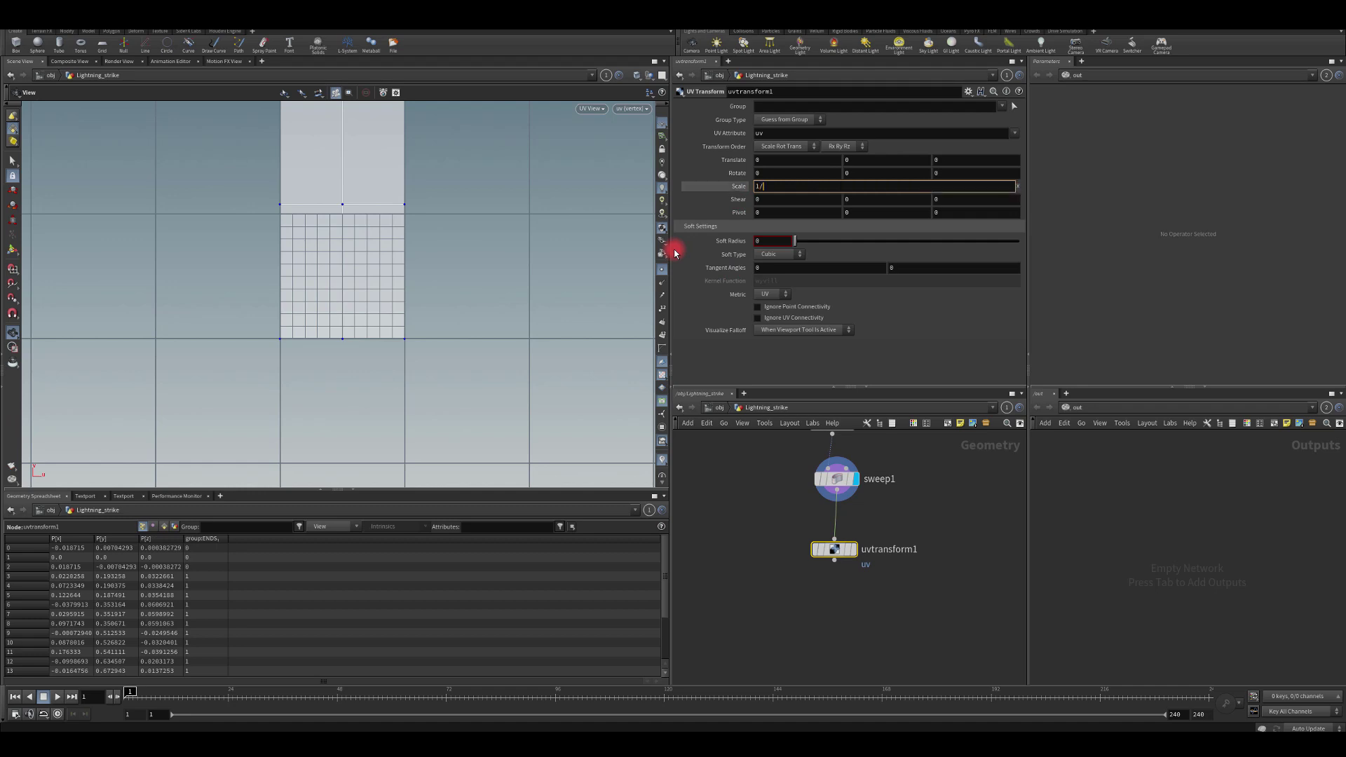
pyautogui.write('$S')
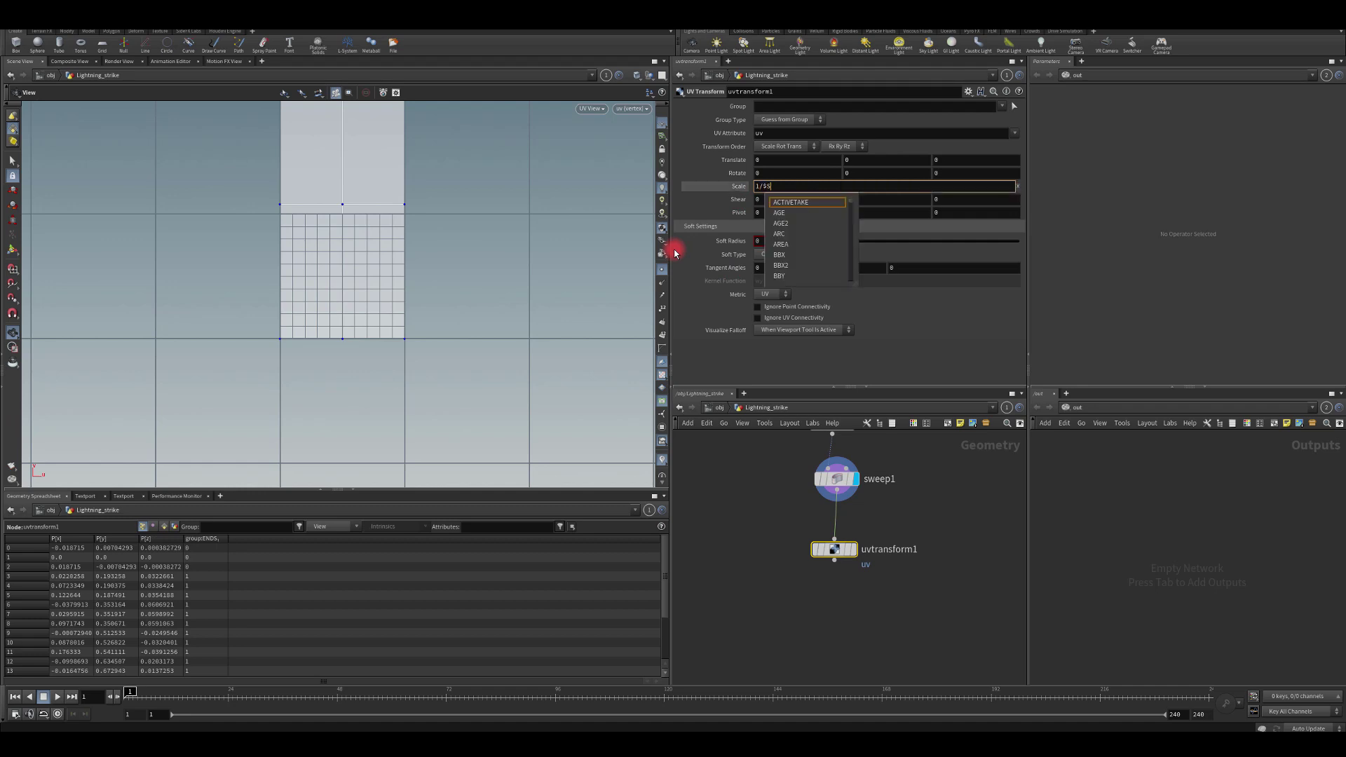
pyautogui.write('IZEX')
pyautogui.press('Return')
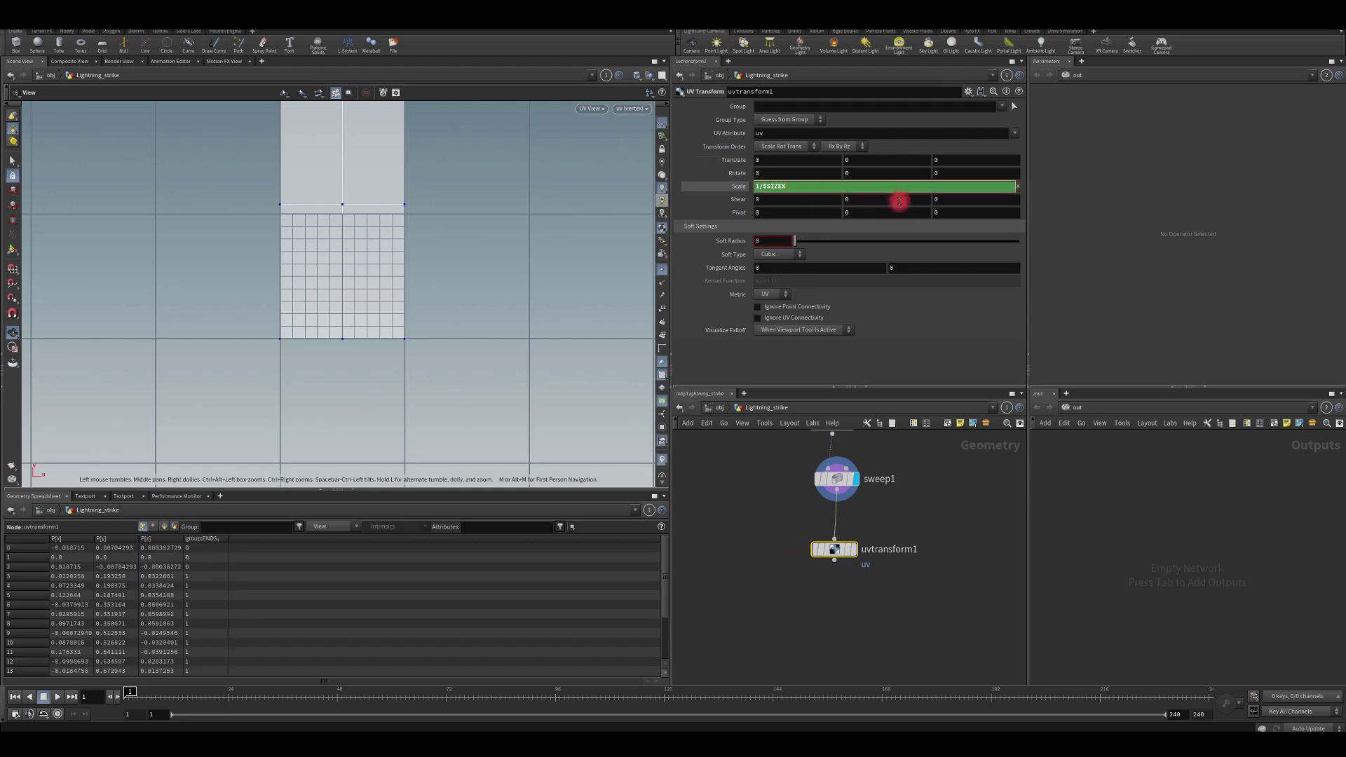
# Set the UV transform's Y scale to 1/$SIZEY and make the node the displayed one.
pyautogui.click(795, 186)
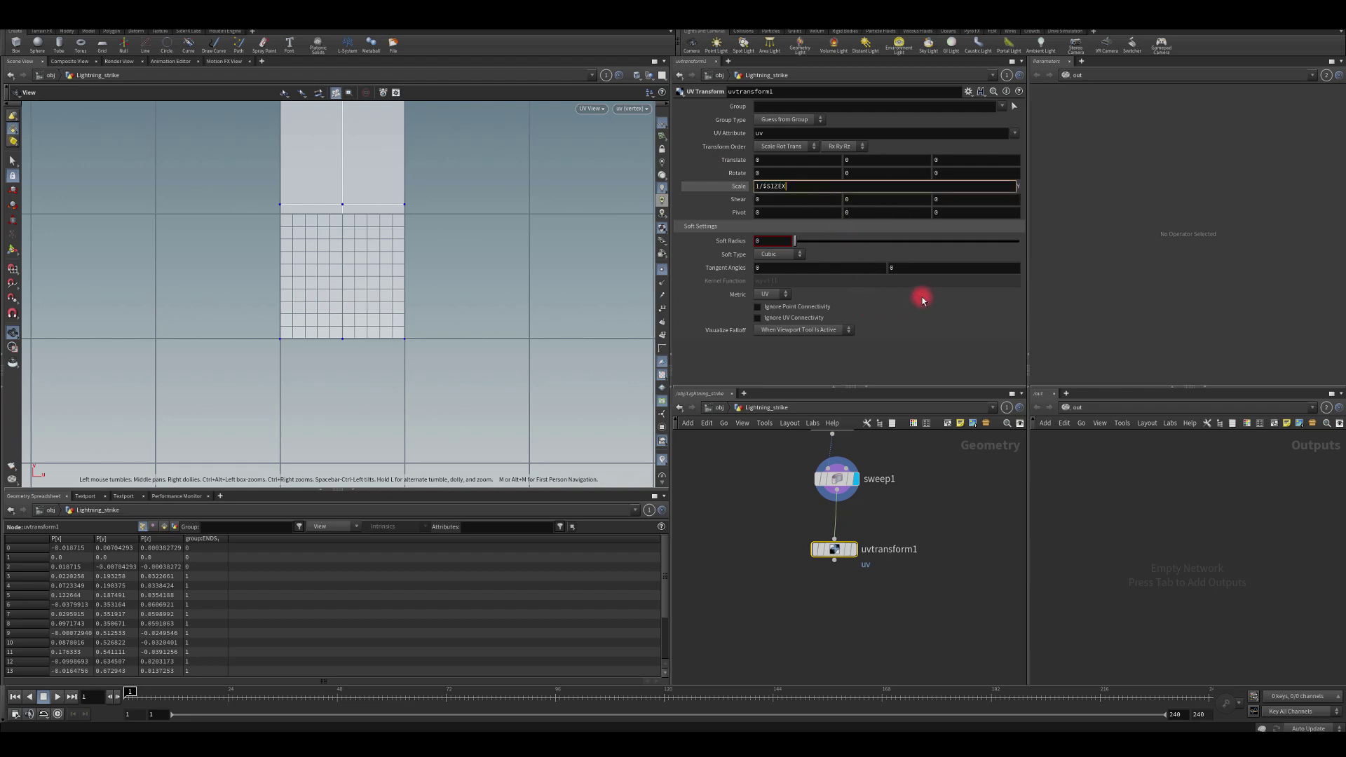
pyautogui.press('BackSpace')
pyautogui.write('Y')
pyautogui.press('Return')
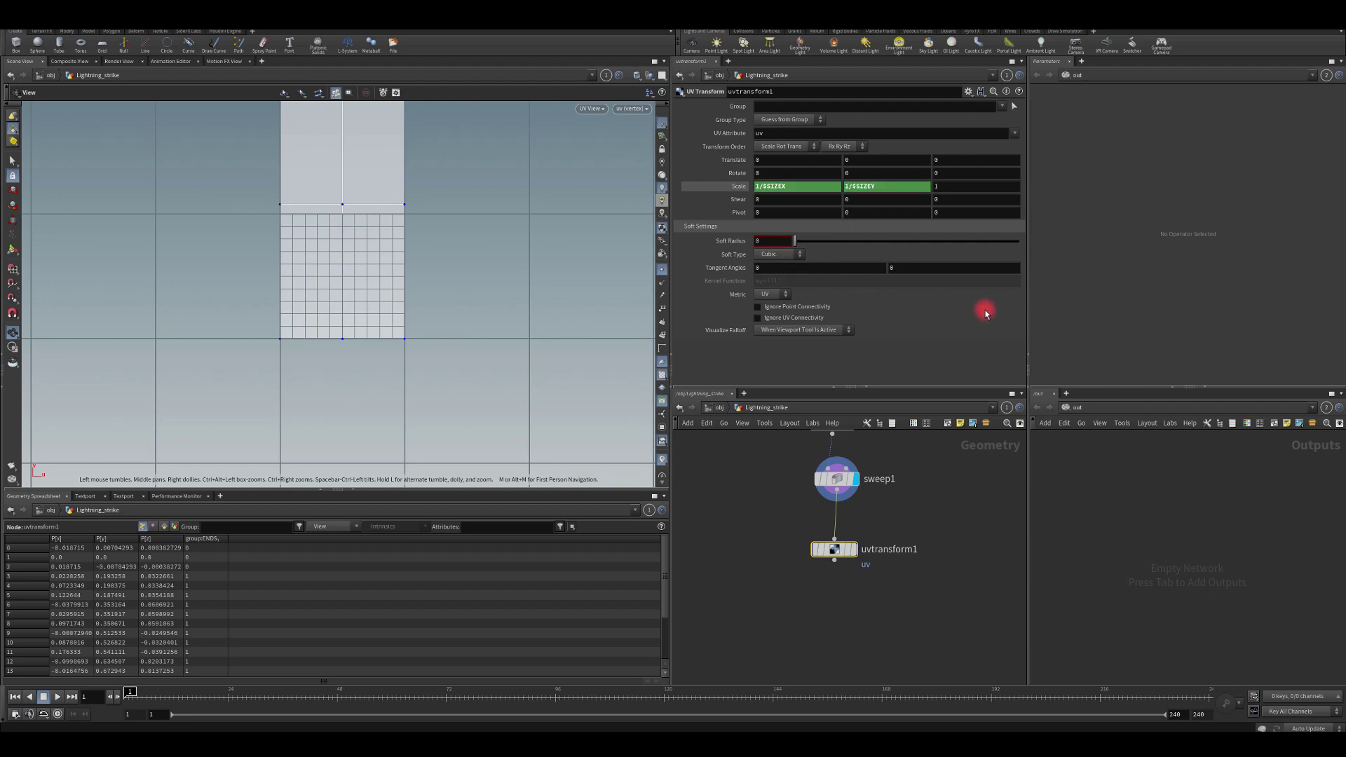
pyautogui.click(855, 551)
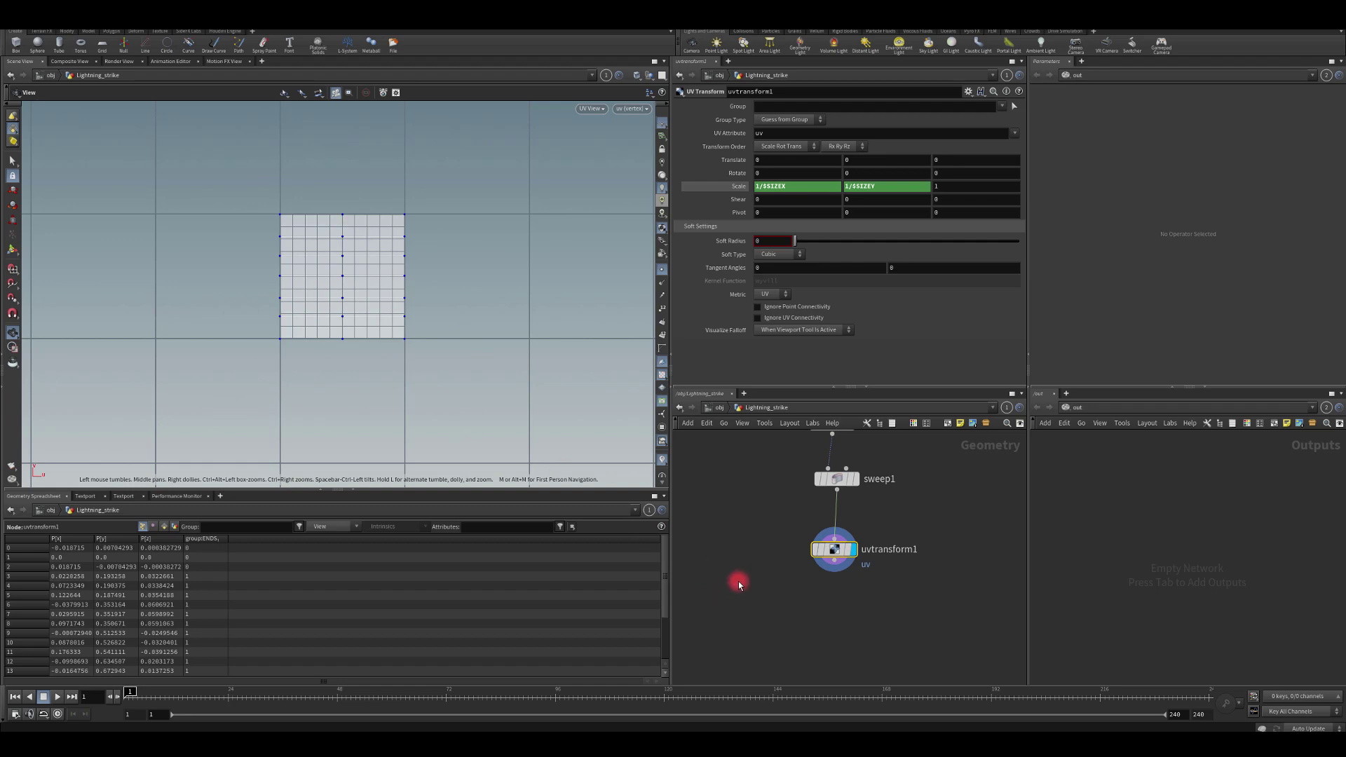
# Return the viewport to perspective and append a Labs Quick Material node after uvtransform1.
pyautogui.moveTo(804, 624); pyautogui.dragTo(806, 592, button='middle')
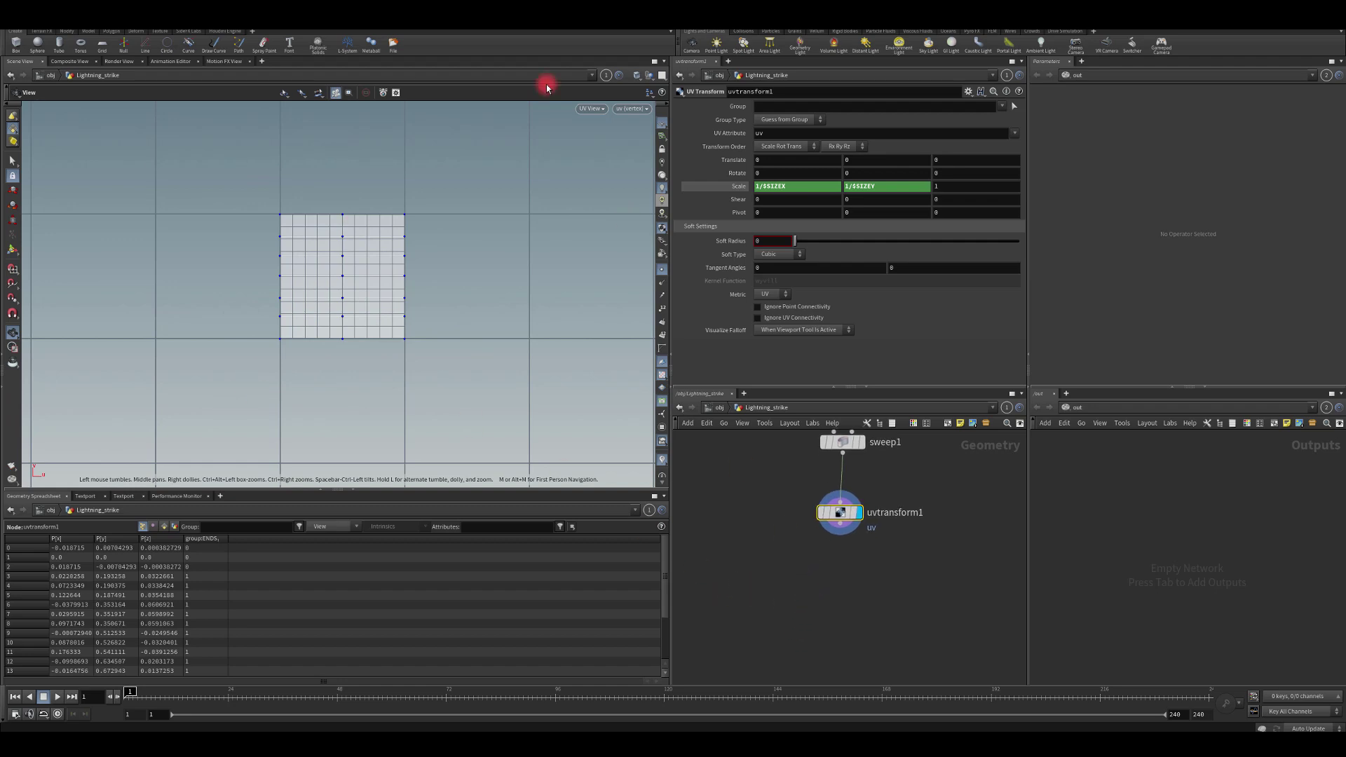
pyautogui.click(590, 109)
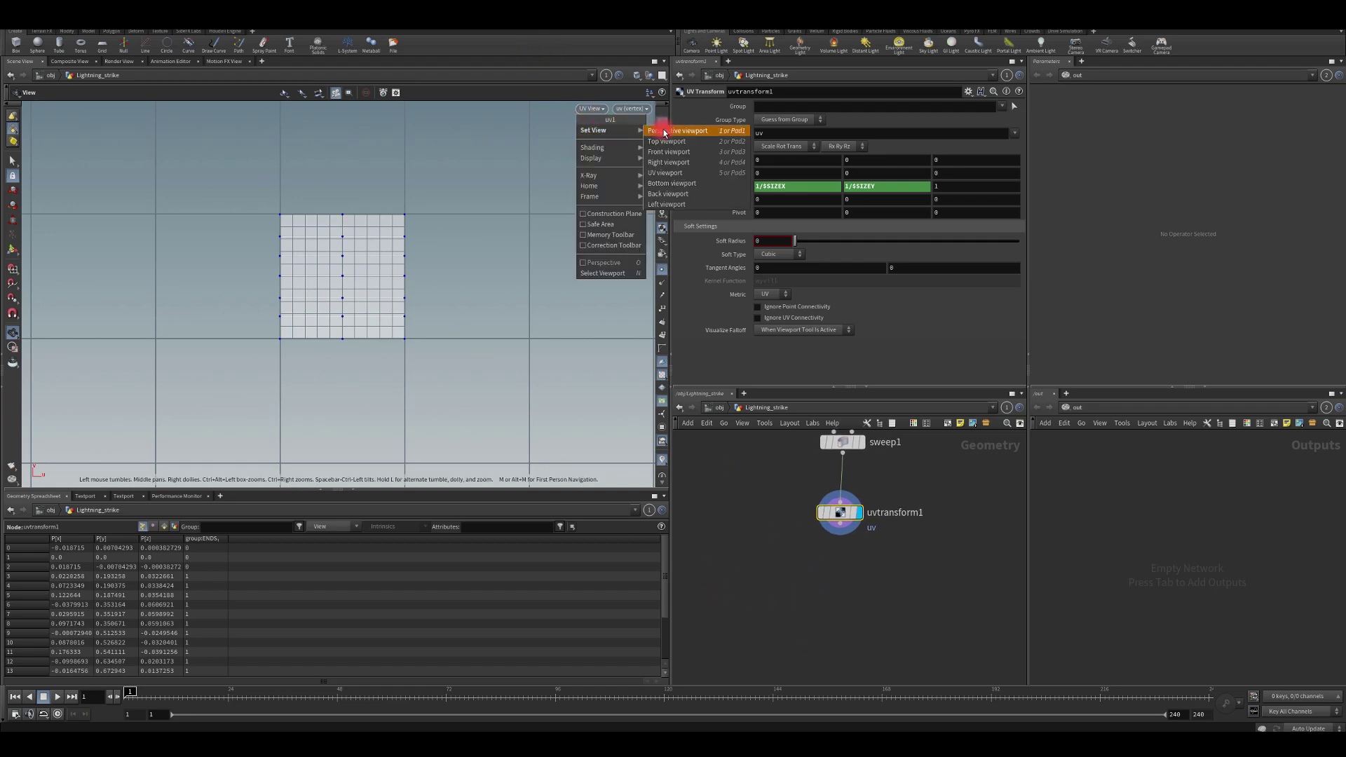
pyautogui.click(675, 128)
pyautogui.click(841, 523)
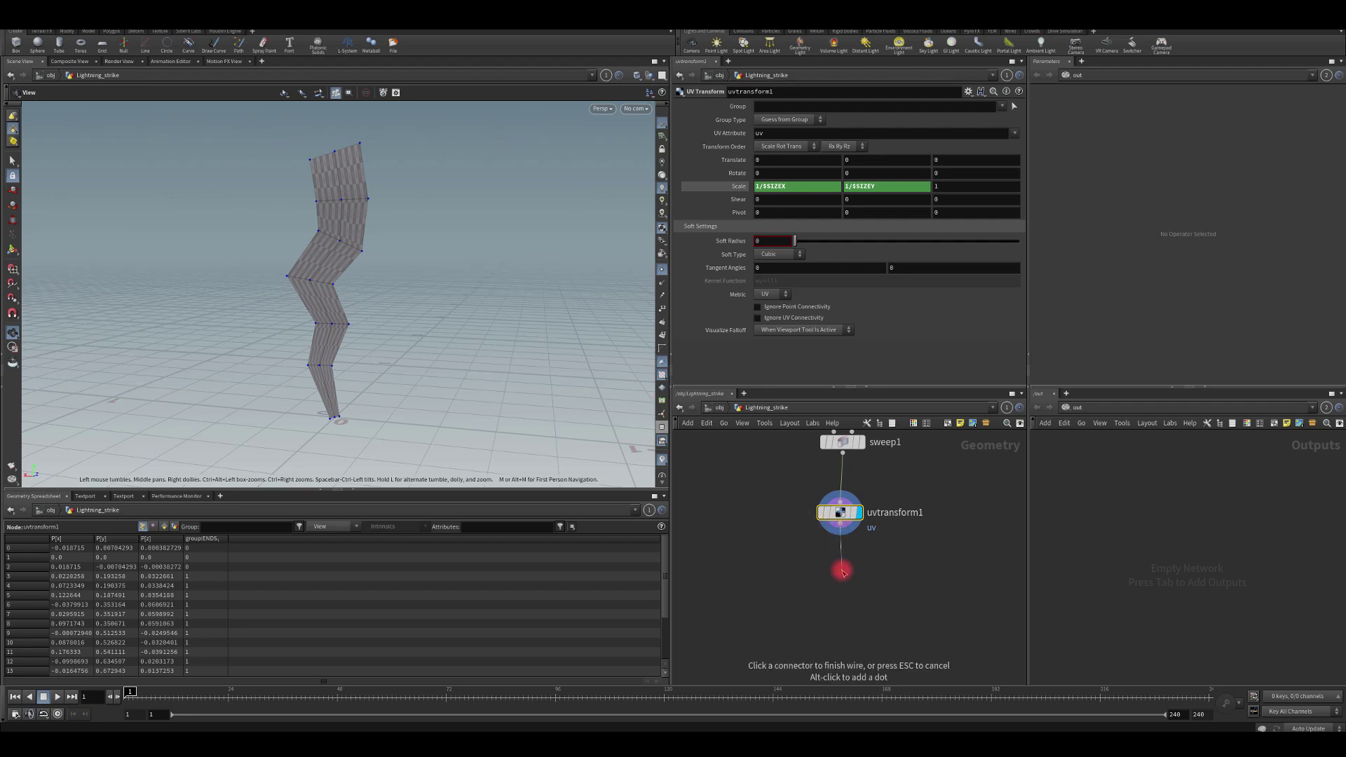
pyautogui.press('Tab')
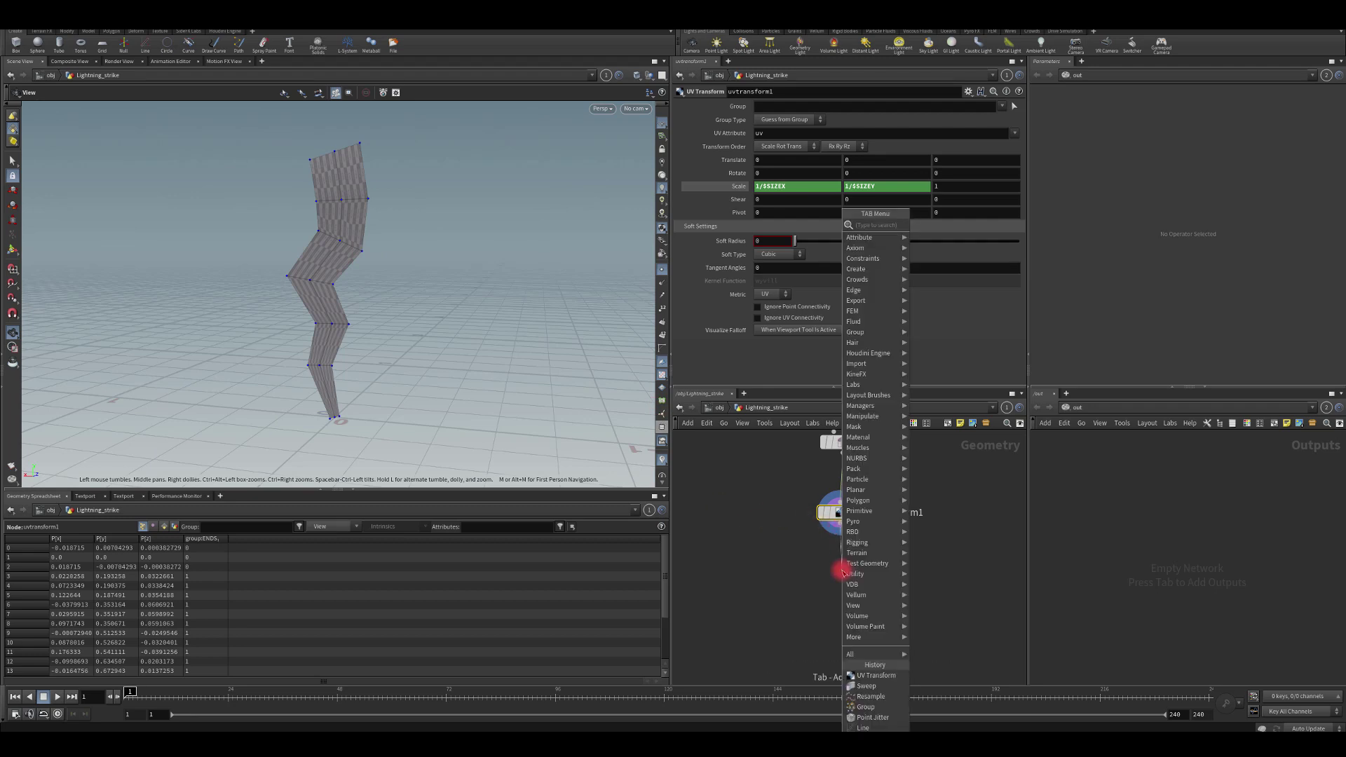
pyautogui.write('quic')
pyautogui.press('Return')
pyautogui.click(842, 572)
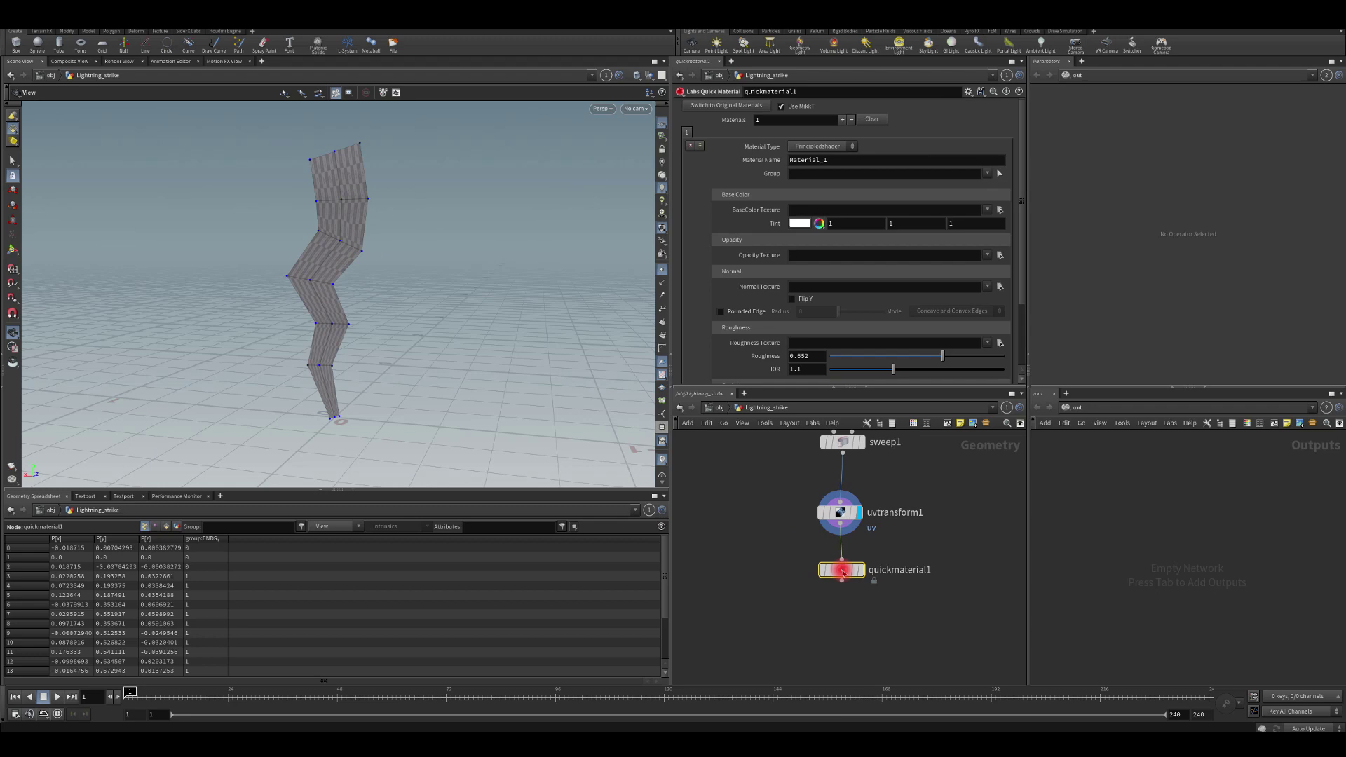
# Load the T_Lightning_01 texture as the quick material's base color and display the textured ribbon.
pyautogui.click(1007, 211)
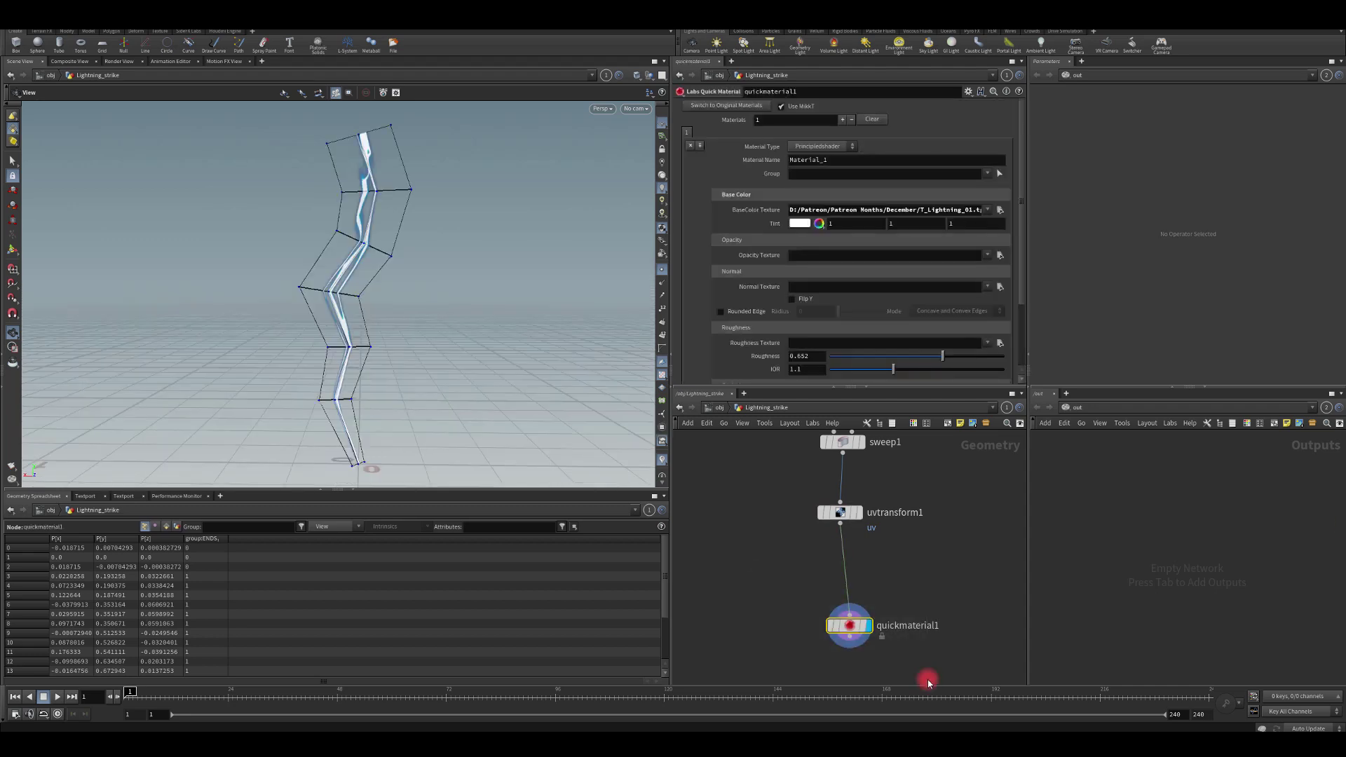
pyautogui.click(730, 272)
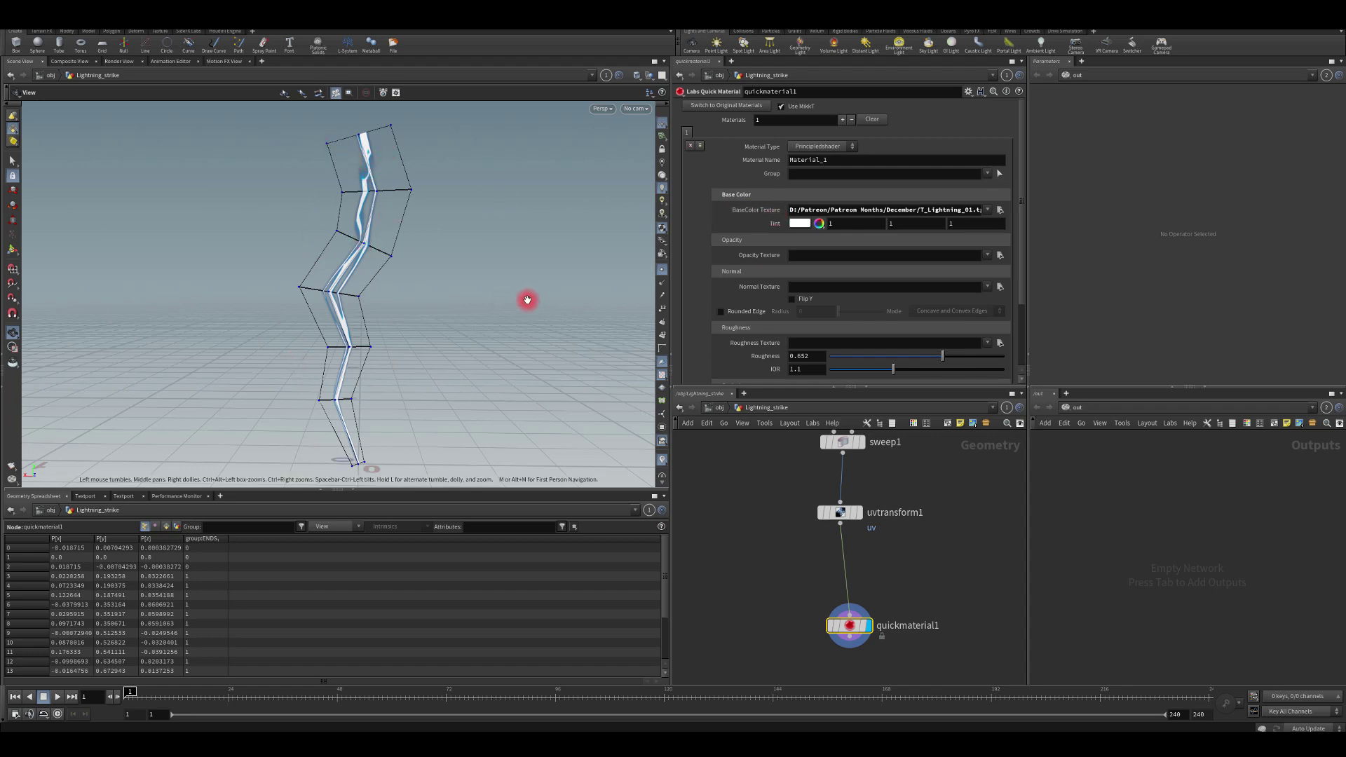
pyautogui.moveTo(527, 300); pyautogui.dragTo(469, 303)
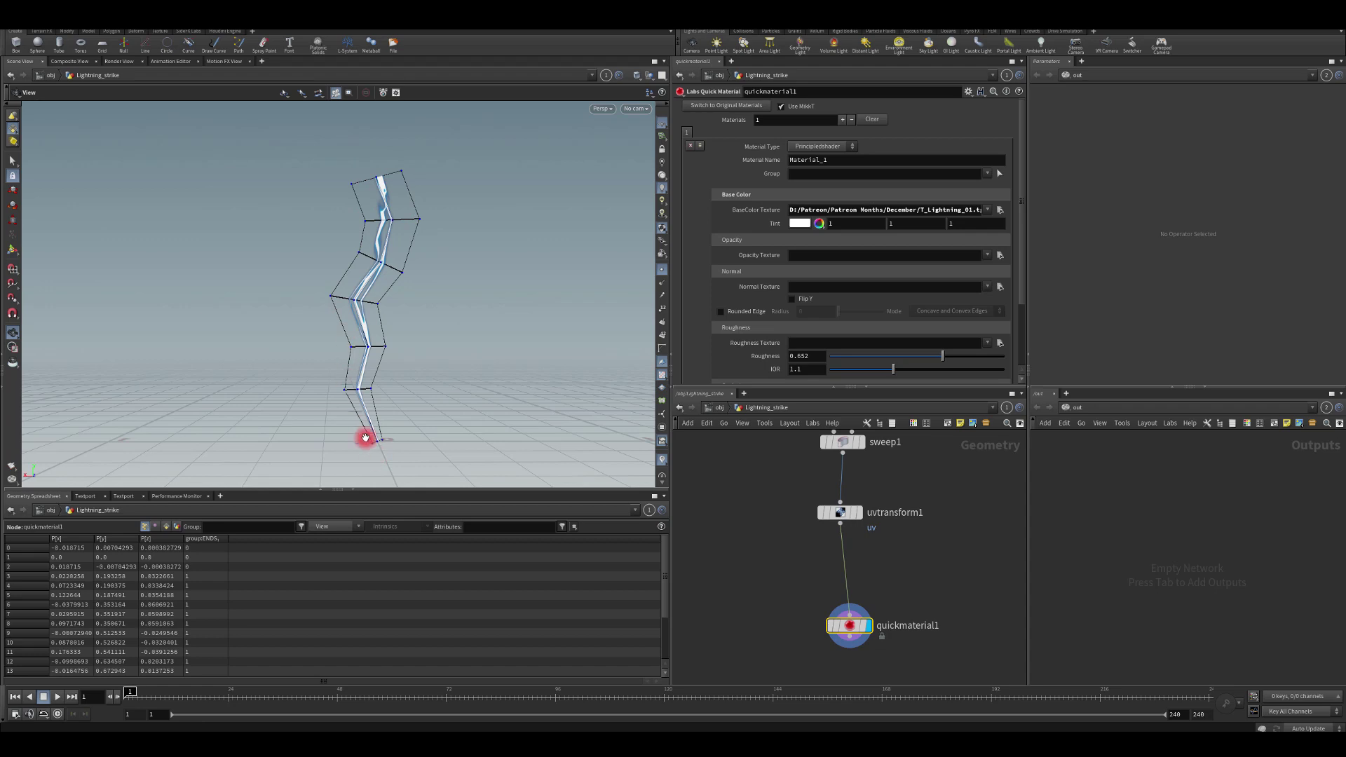
pyautogui.moveTo(505, 318); pyautogui.dragTo(460, 339)
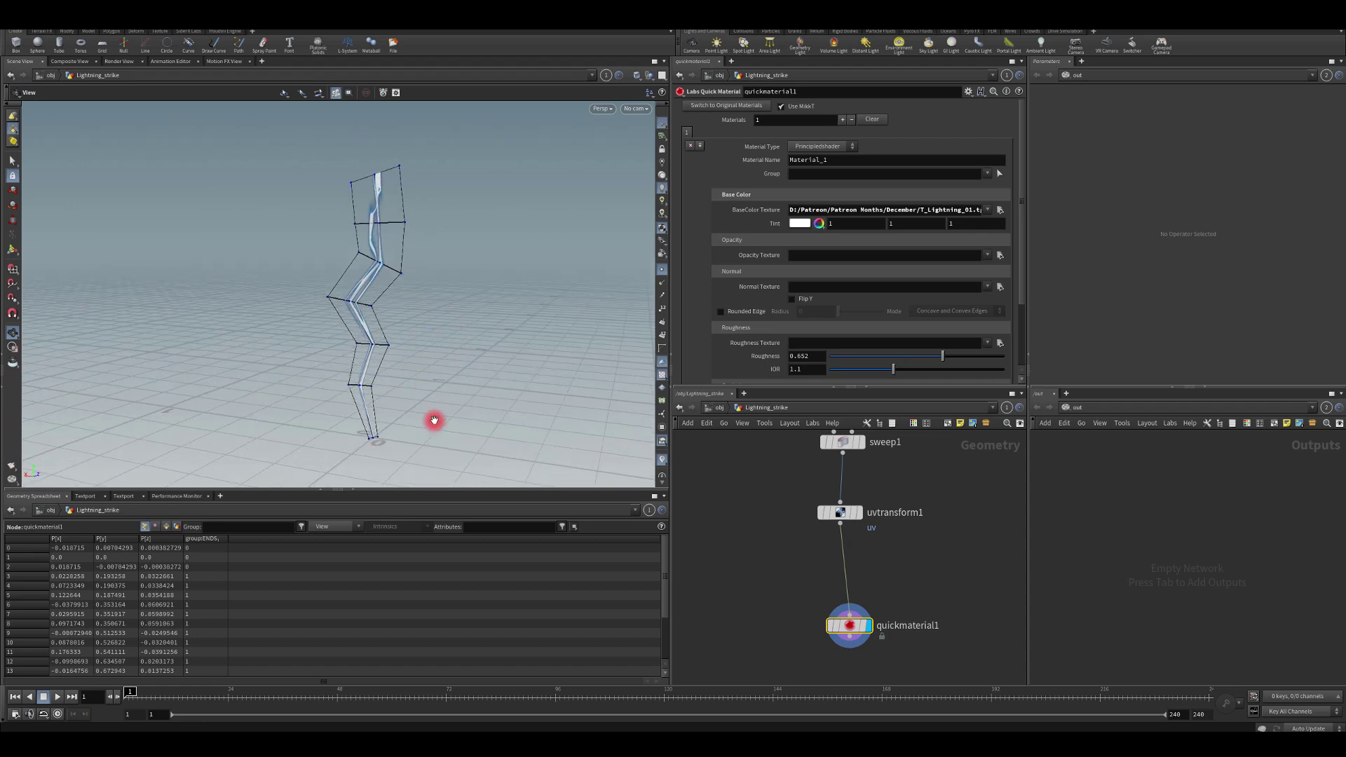
# Append a Labs Soften Normals node after quickmaterial1 and make it the displayed node.
pyautogui.moveTo(805, 647); pyautogui.dragTo(789, 539, button='middle')
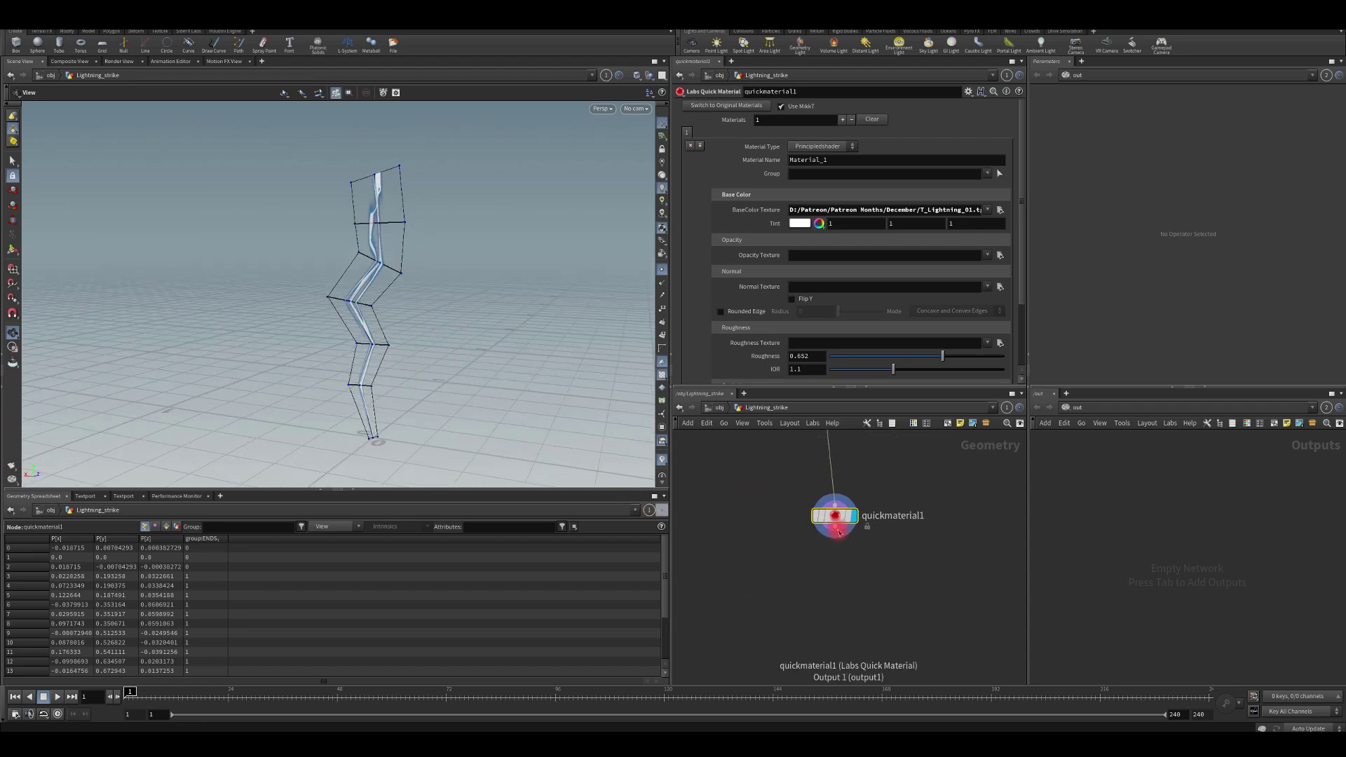
pyautogui.press('Tab')
pyautogui.write('n')
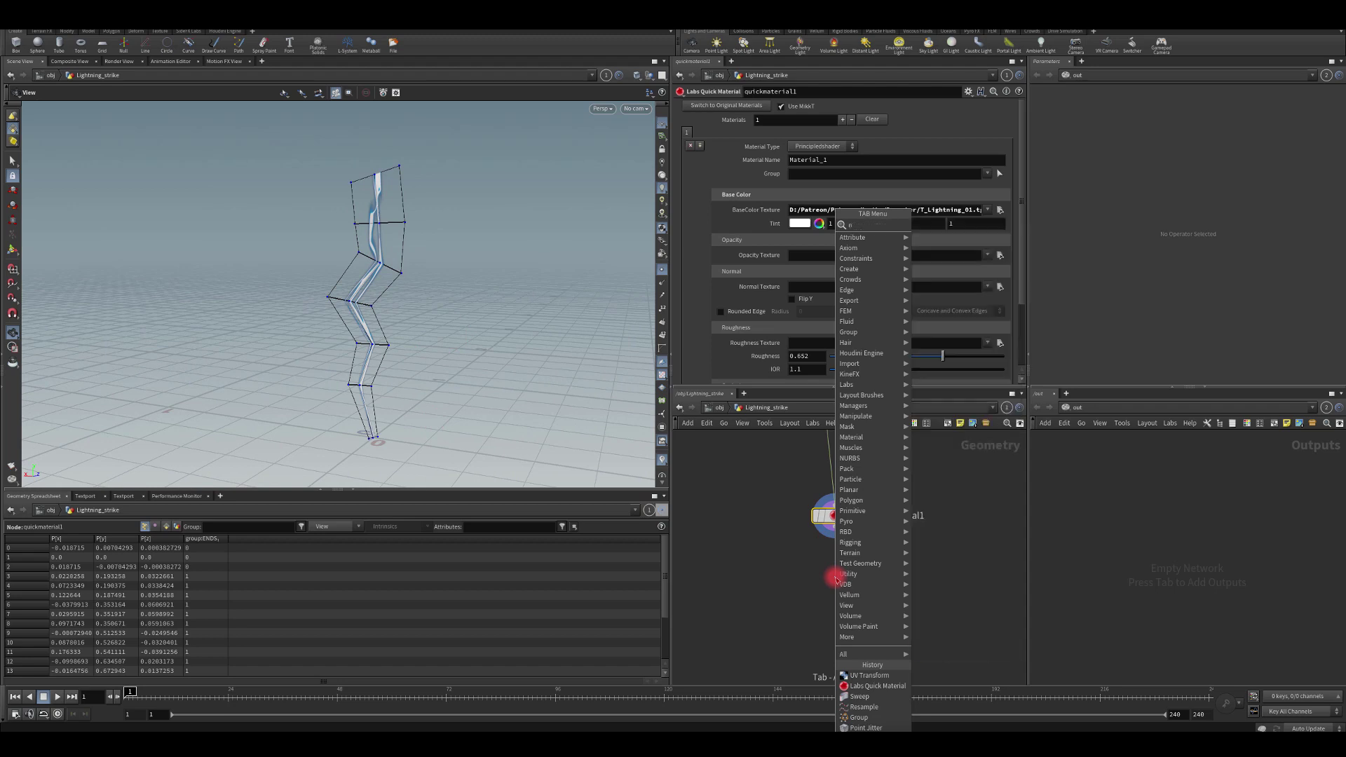
pyautogui.write('or')
pyautogui.press('Down')
pyautogui.press('Return')
pyautogui.click(835, 578)
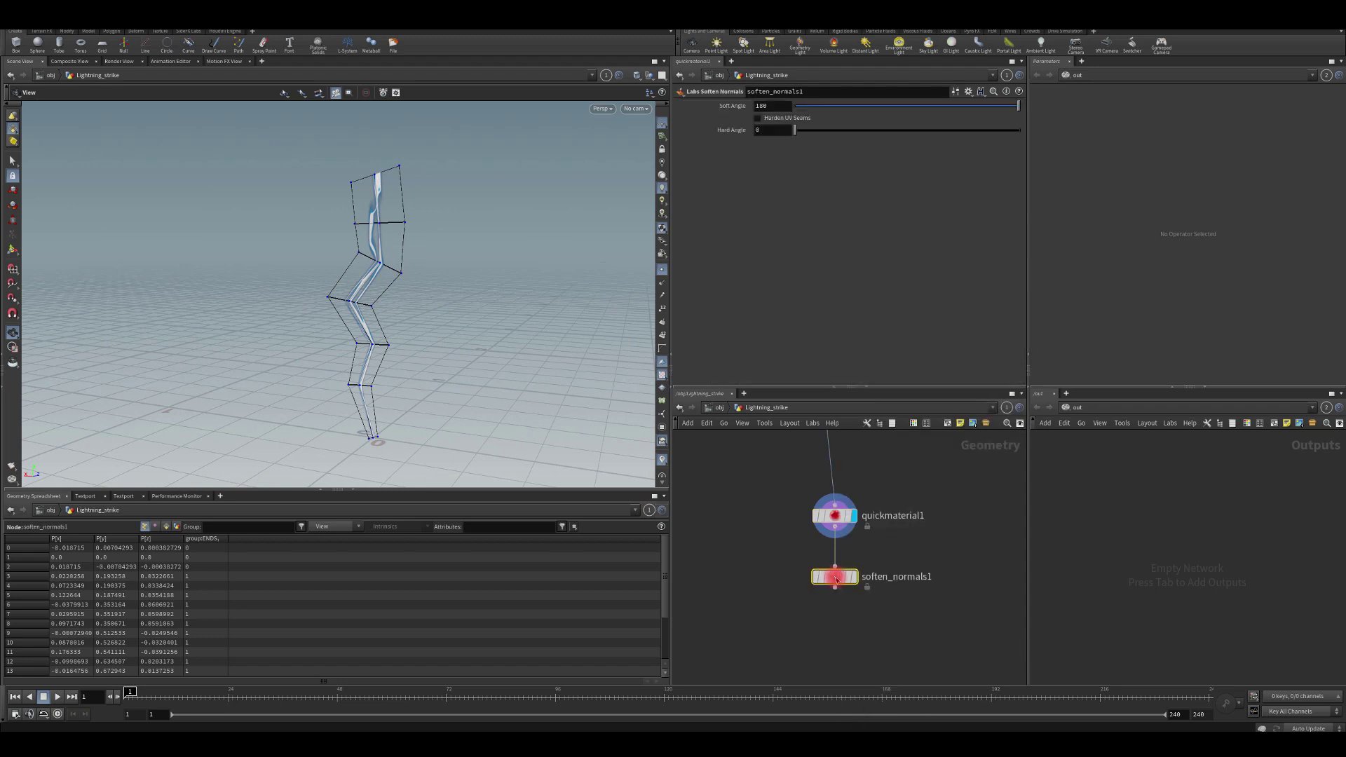
pyautogui.click(716, 161)
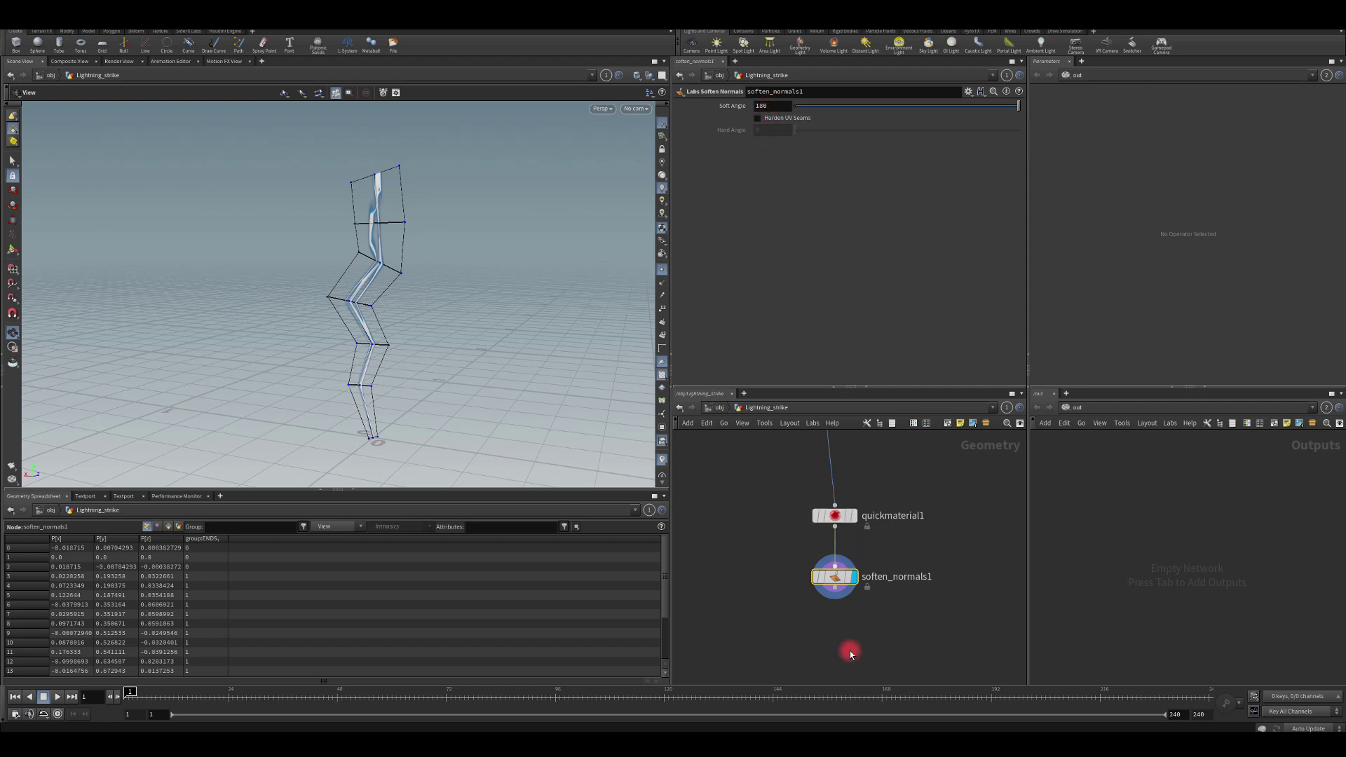
pyautogui.moveTo(836, 581); pyautogui.dragTo(835, 564)
# Select the whole node chain, lay it out automatically in a tidy column and clear the selection.
pyautogui.moveTo(802, 523); pyautogui.dragTo(841, 617, button='middle')
pyautogui.scroll(-6, 820, 575)
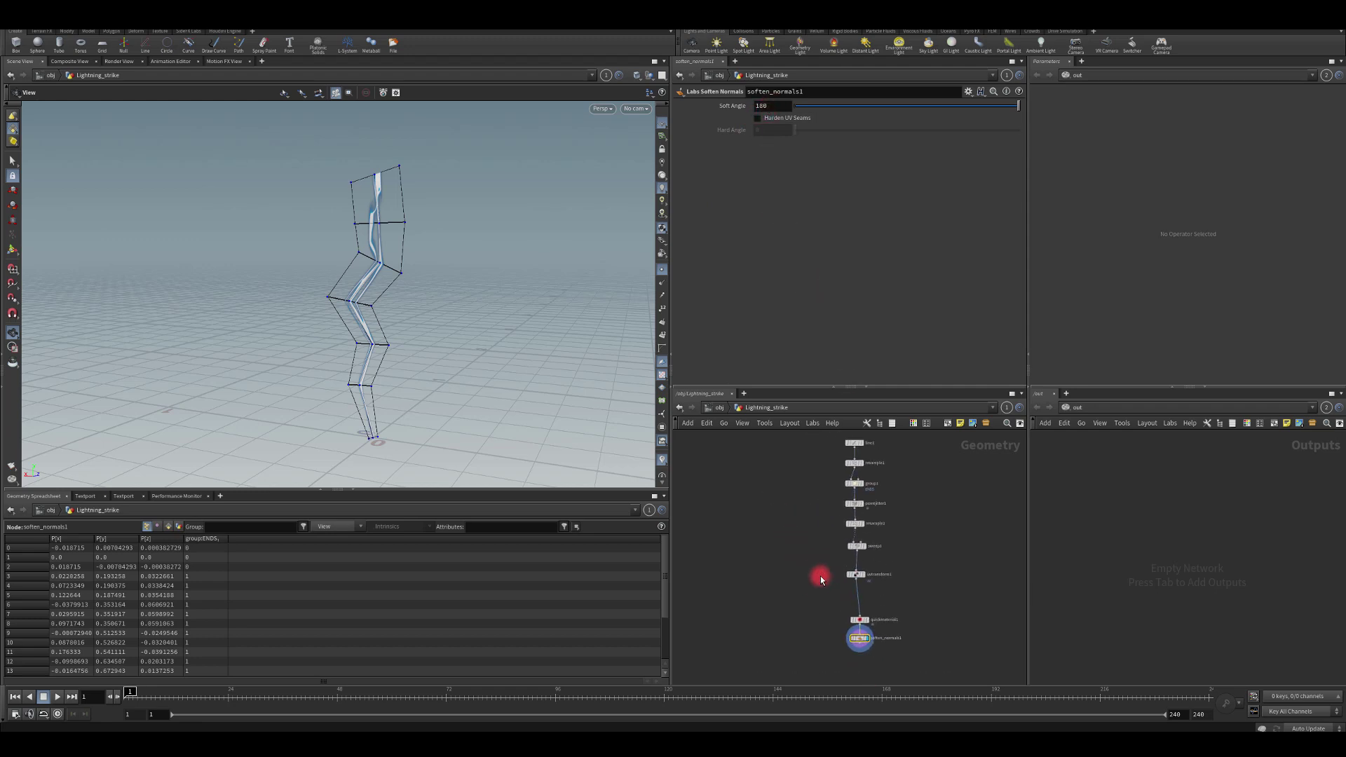
pyautogui.moveTo(801, 547); pyautogui.dragTo(942, 687)
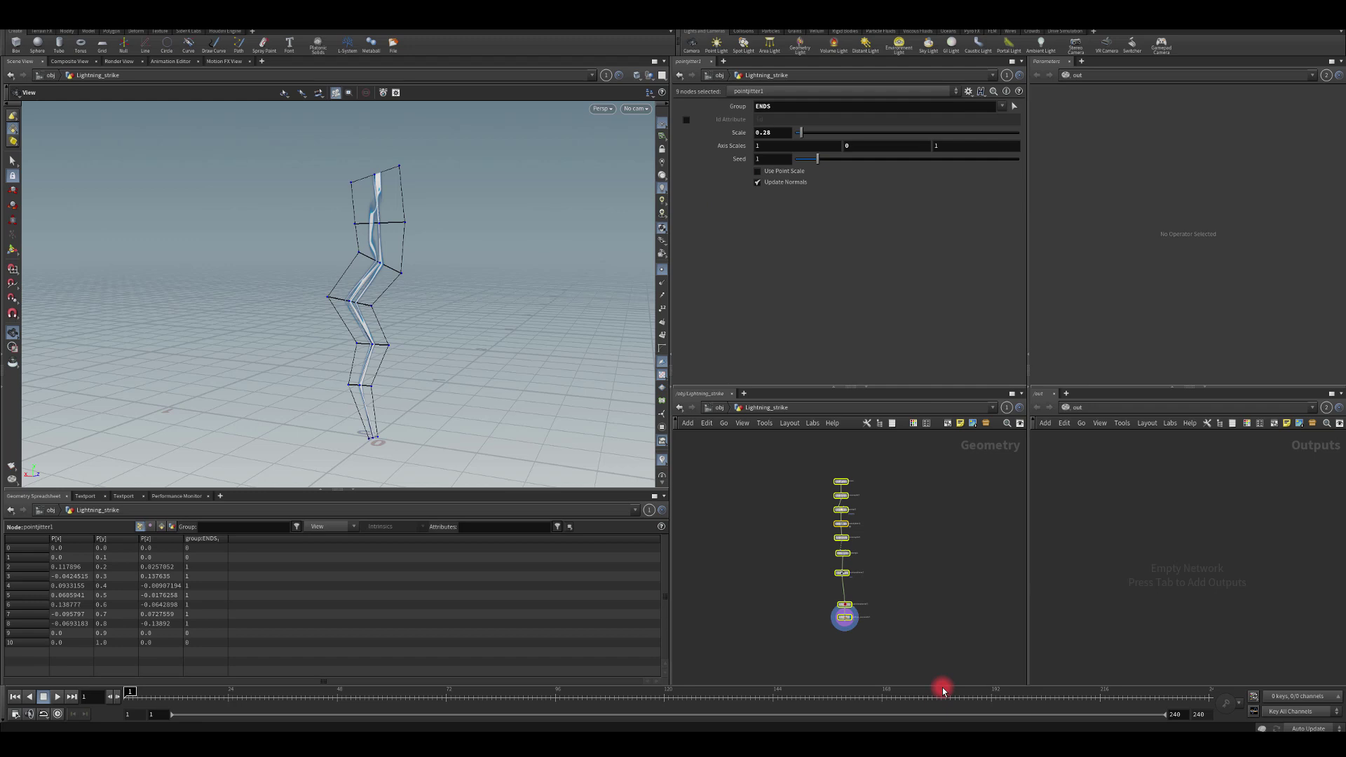
pyautogui.hotkey('shift', 'l')
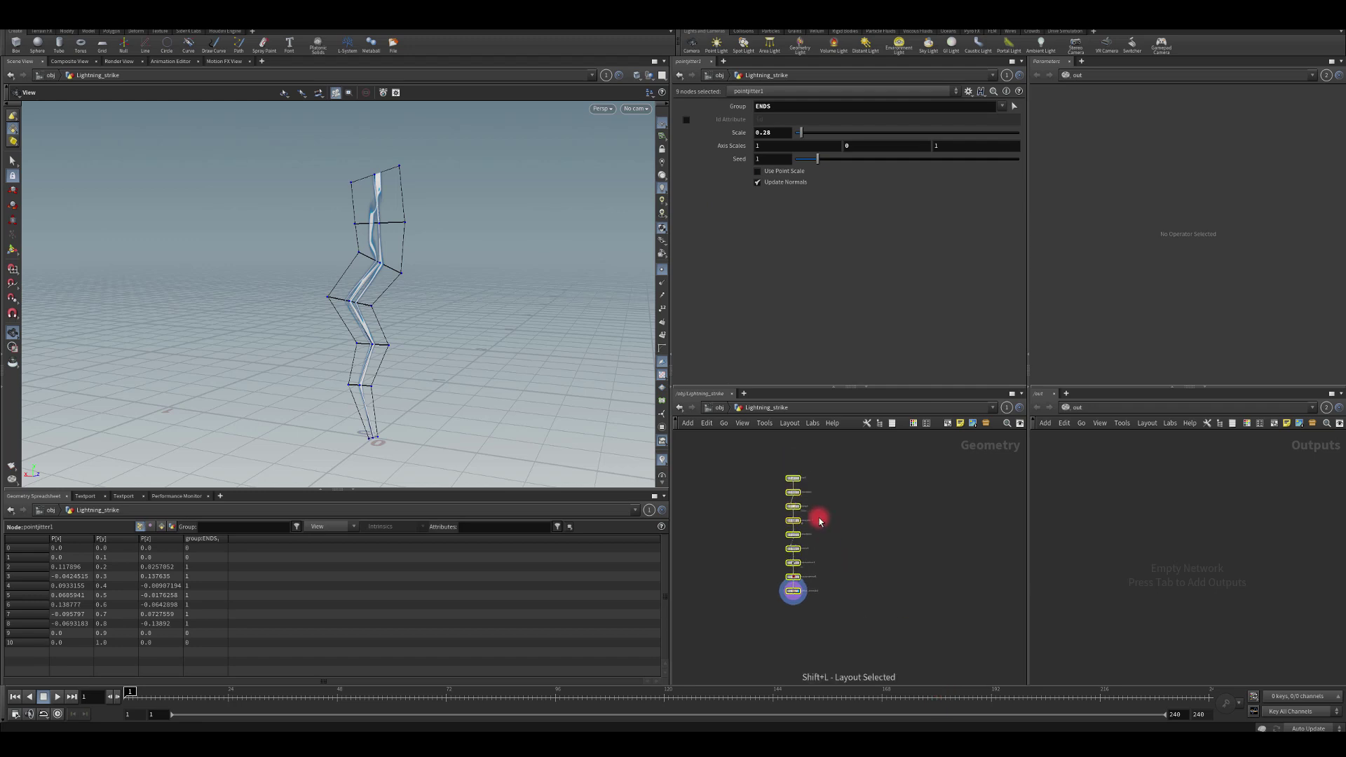
pyautogui.scroll(2, 820, 520)
pyautogui.scroll(1, 752, 558)
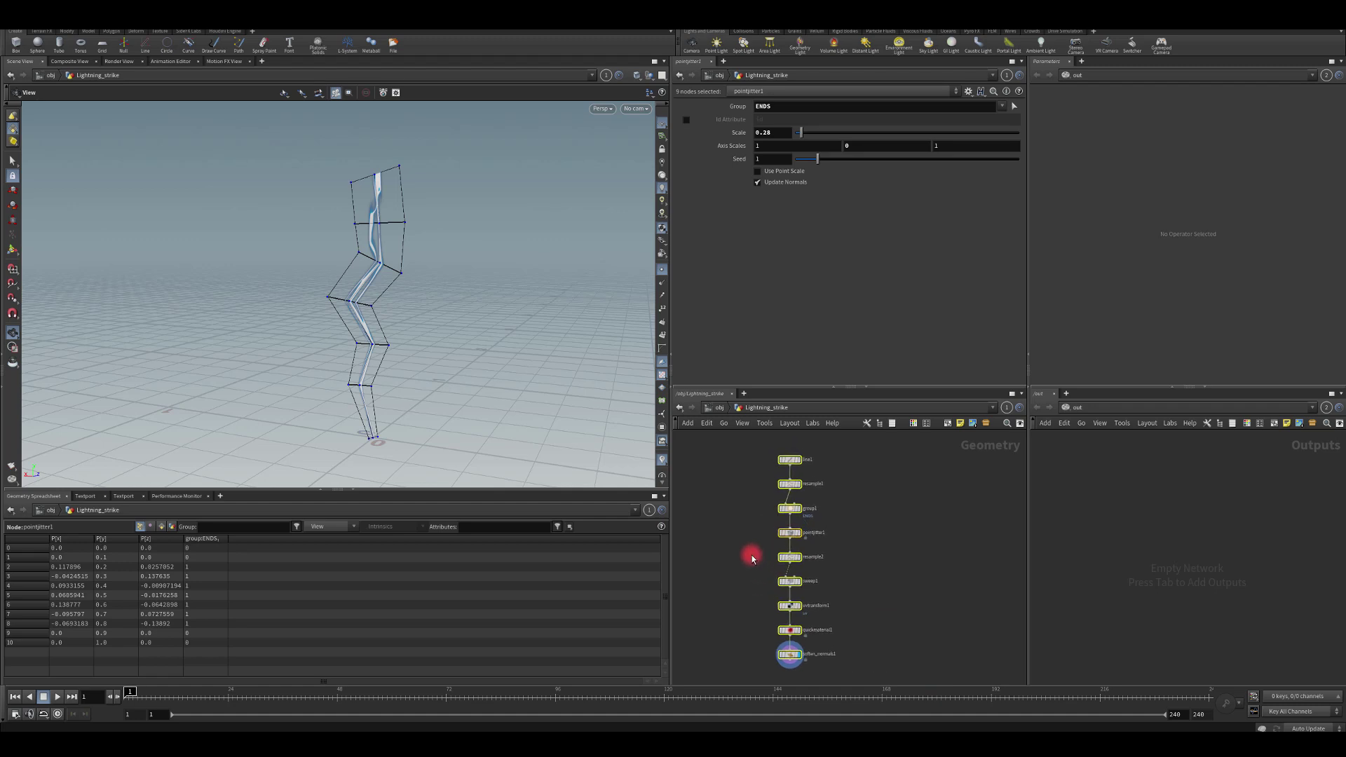
pyautogui.click(747, 443)
# Append a Transform node below soften_normals1 and make it the displayed node.
pyautogui.moveTo(749, 647); pyautogui.dragTo(744, 565, button='middle')
pyautogui.scroll(1, 744, 564)
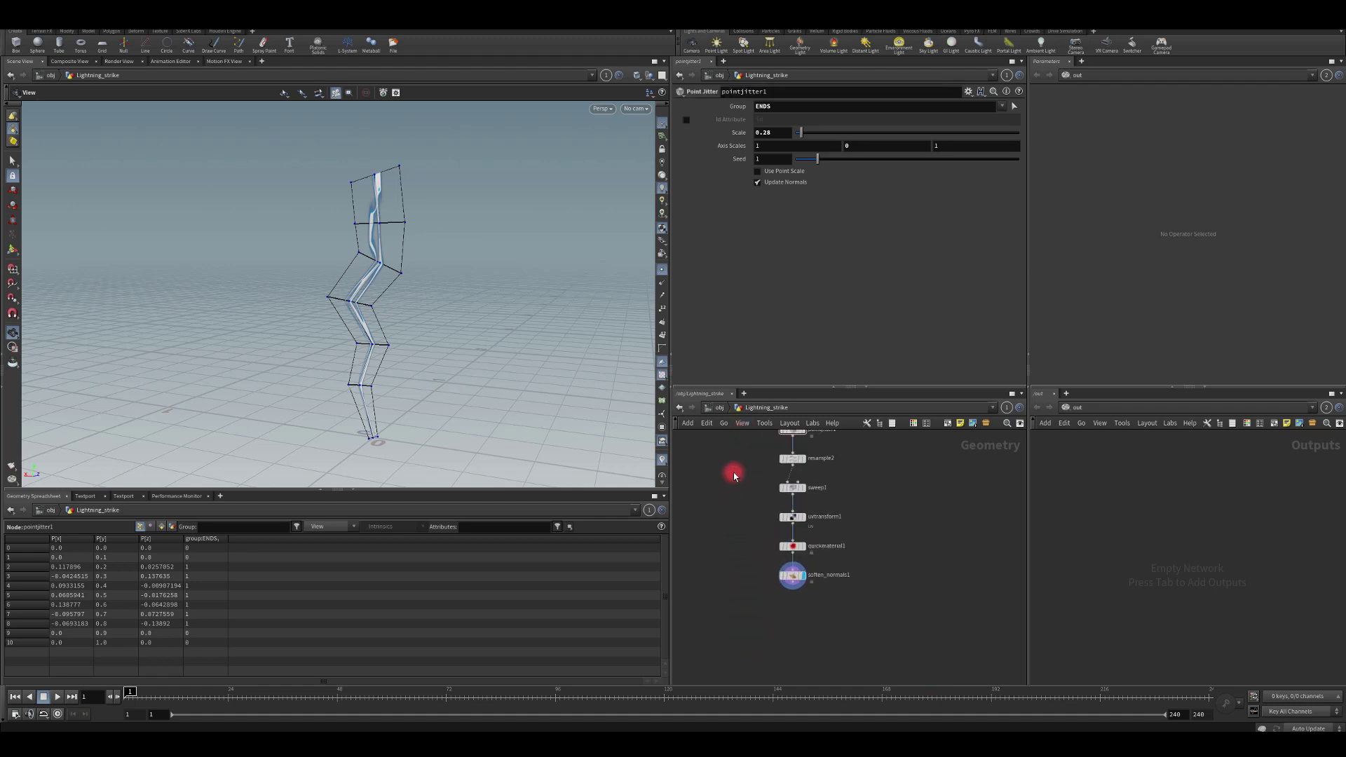
pyautogui.scroll(5, 774, 600)
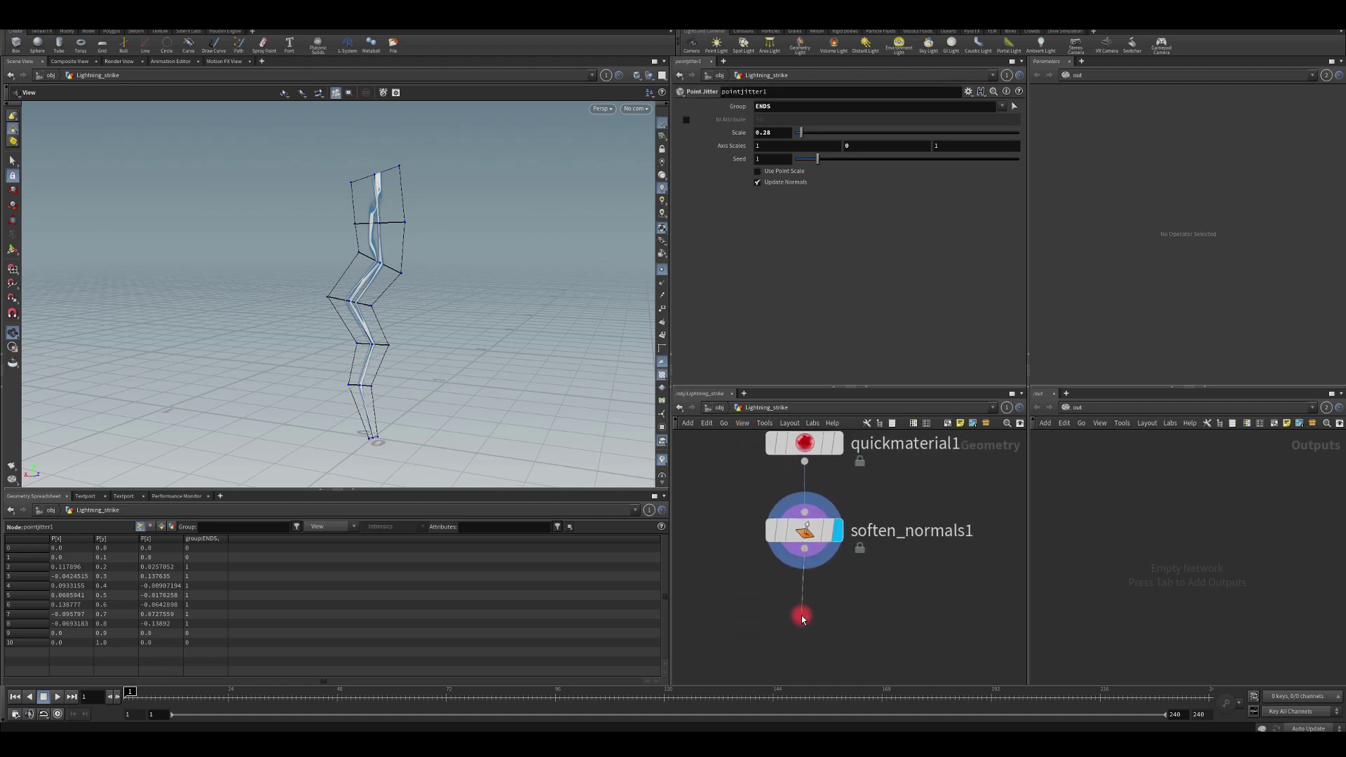
pyautogui.press('Tab')
pyautogui.write('tra')
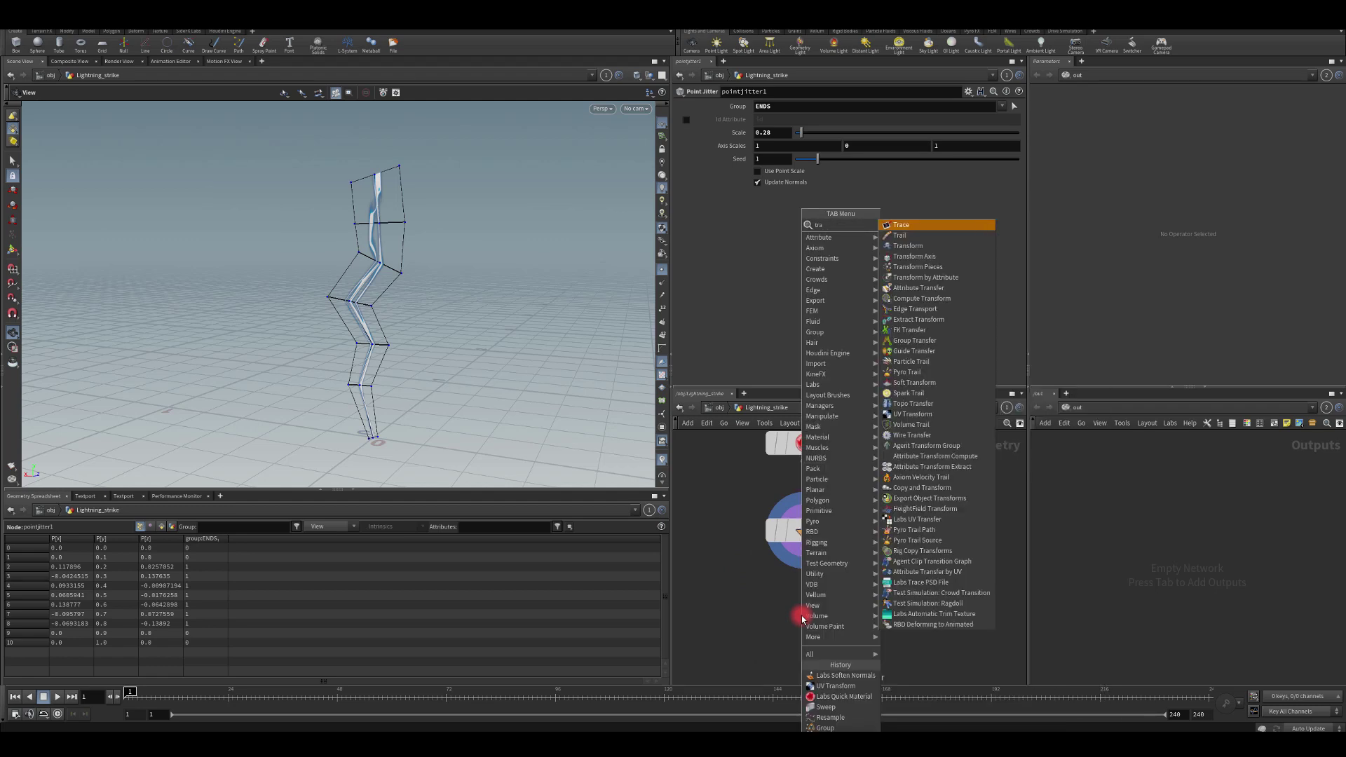
pyautogui.press('Down')
pyautogui.press('Down')
pyautogui.press('Return')
pyautogui.click(803, 617)
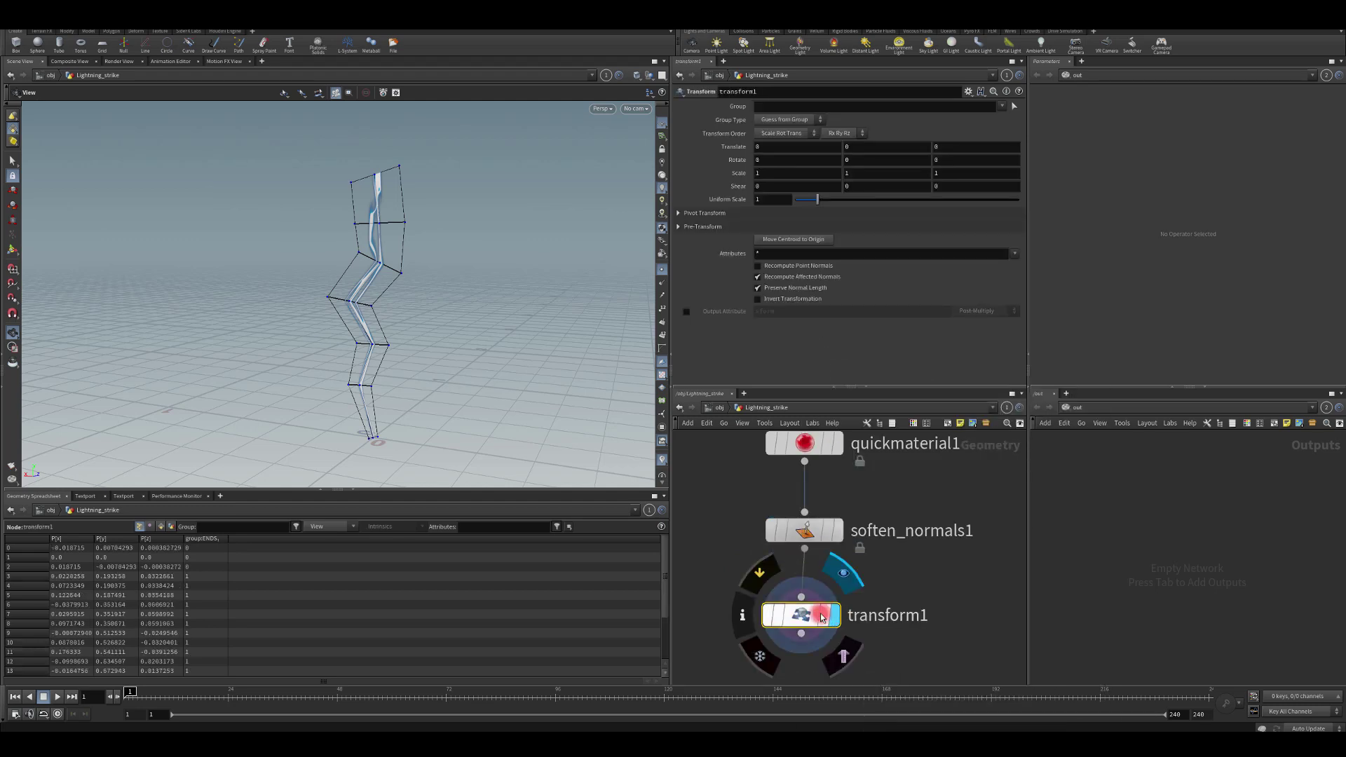
# Set the uniform scale of transform1 to 50 and frame the enlarged lightning ribbon in the viewport.
pyautogui.click(771, 199)
pyautogui.write('50')
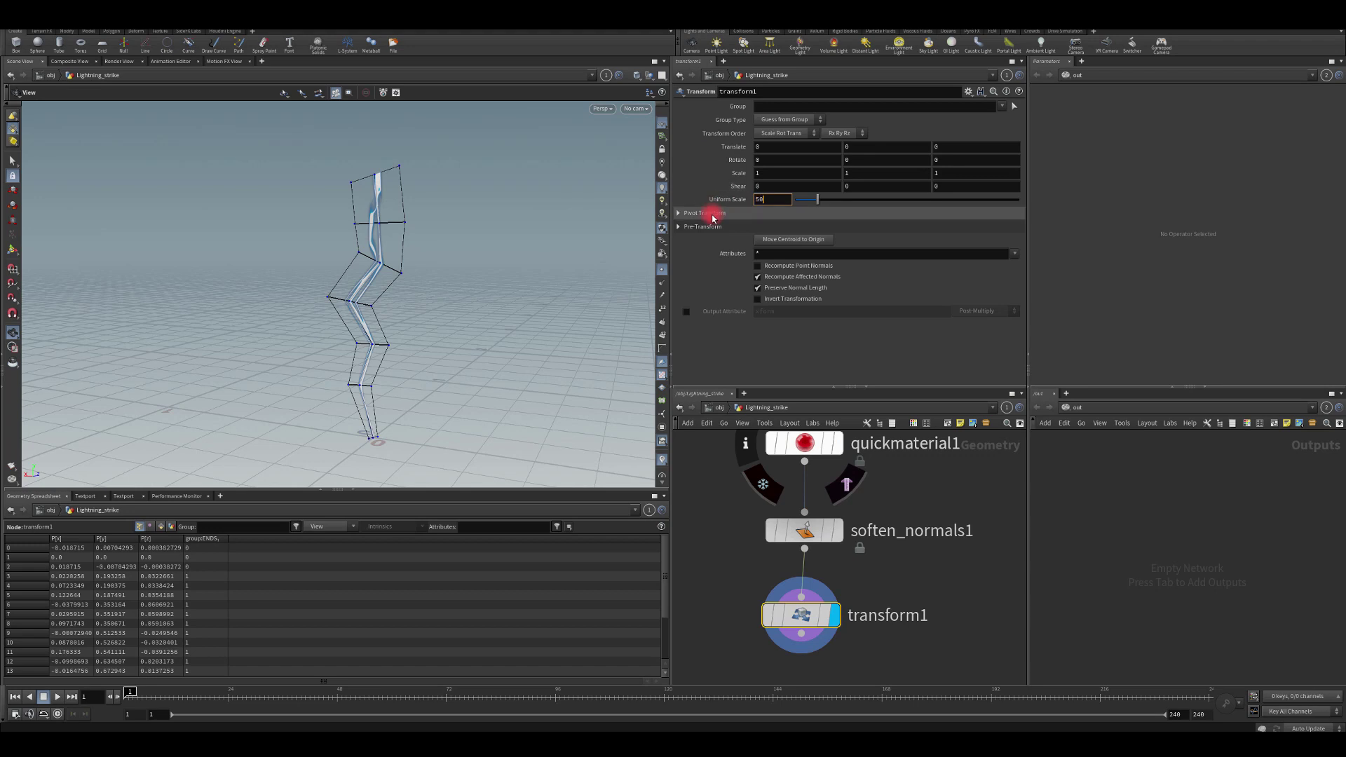
pyautogui.press('Return')
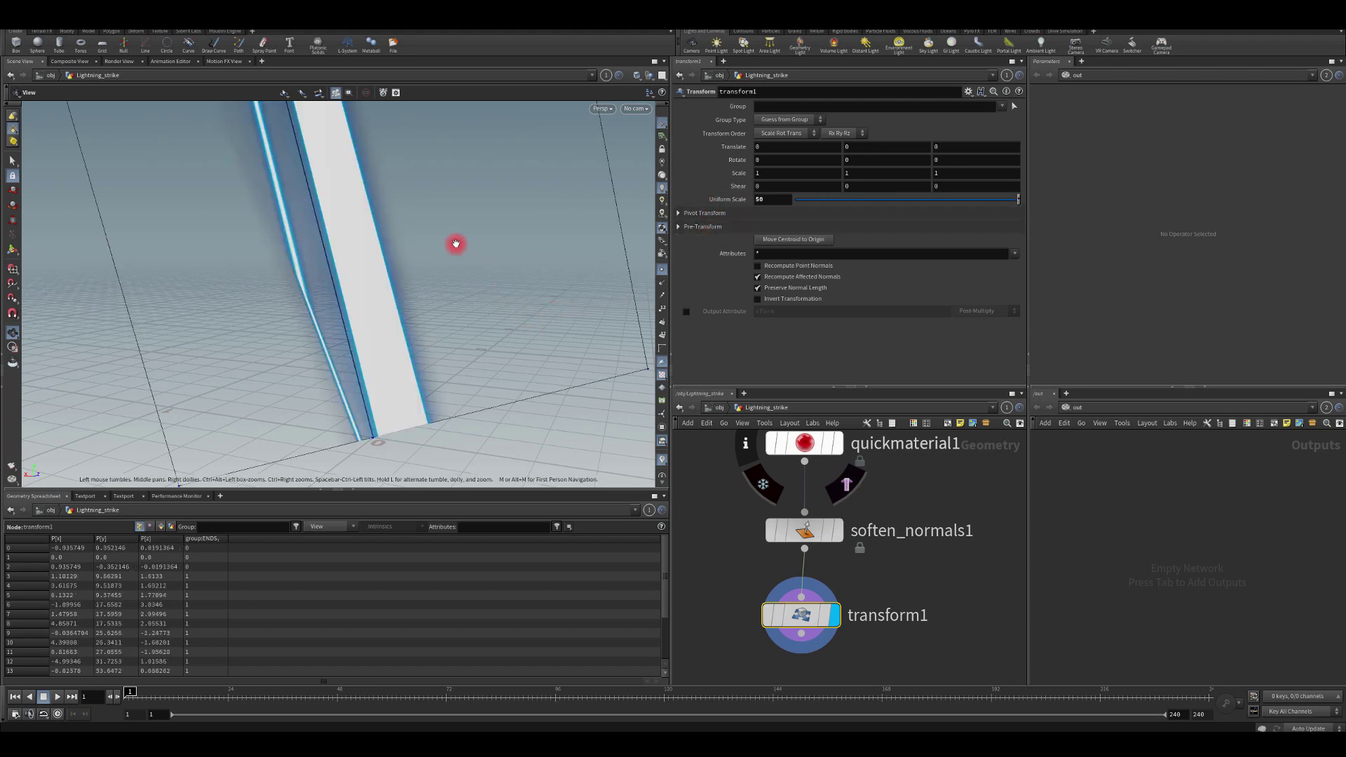
pyautogui.moveTo(414, 242); pyautogui.dragTo(355, 265, button='right')
pyautogui.moveTo(371, 198); pyautogui.dragTo(393, 241, button='middle')
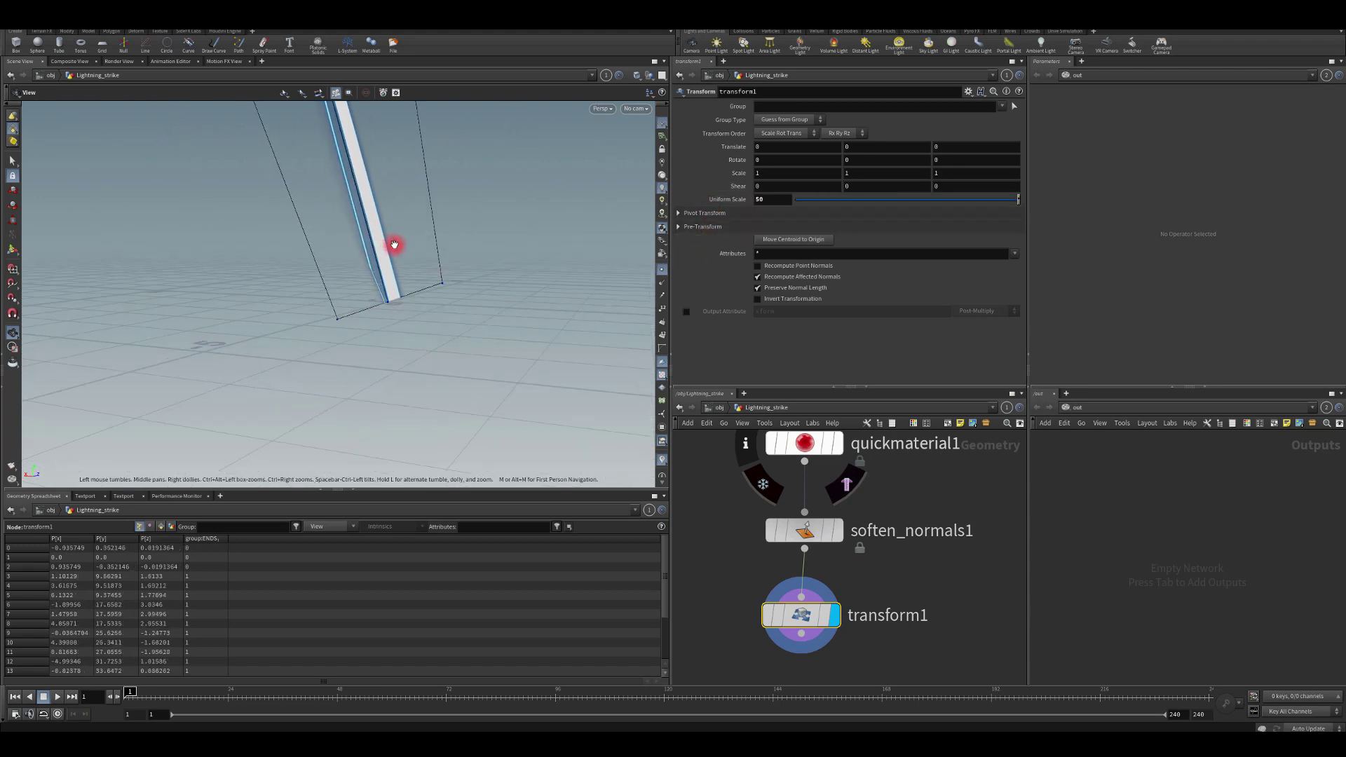
pyautogui.press('f')
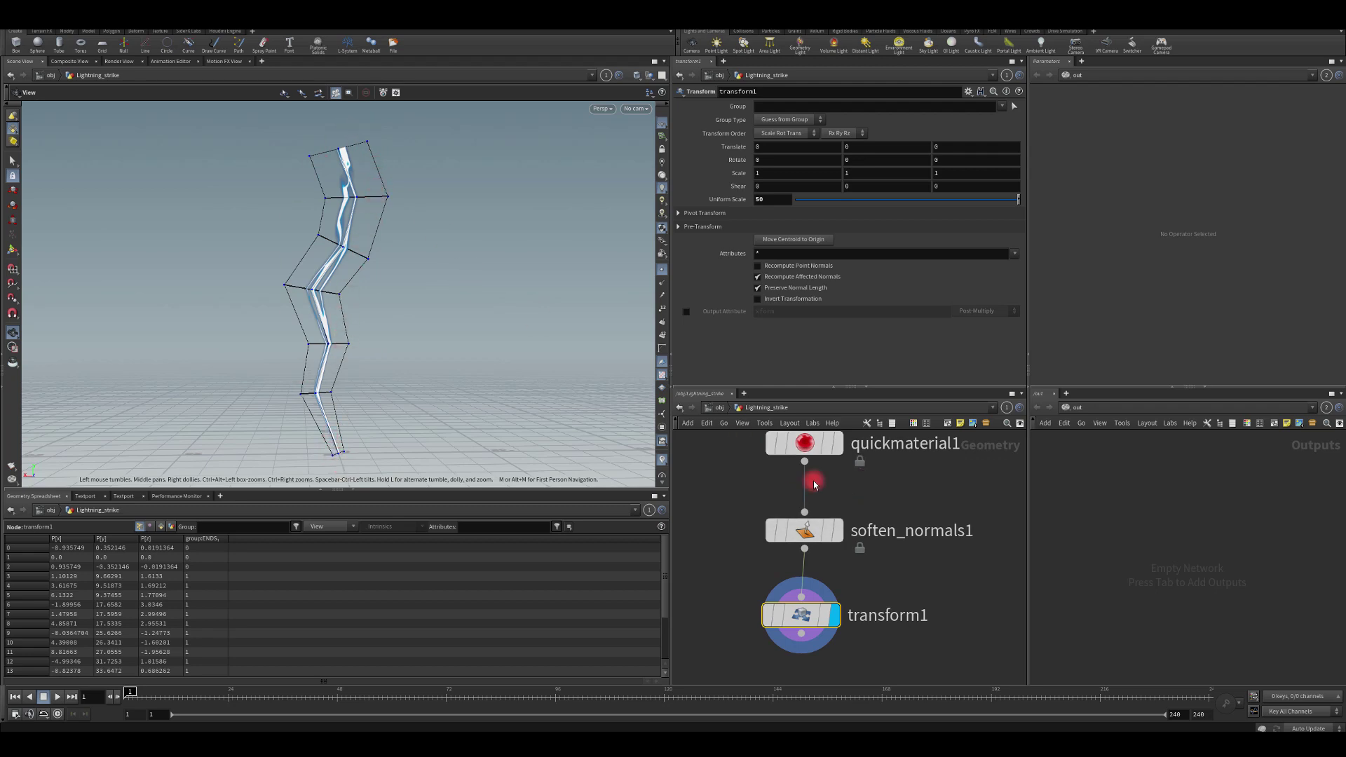
# Duplicate the whole node chain beside the original and delete the copy's Transform node.
pyautogui.scroll(2, 910, 589)
pyautogui.scroll(-6, 910, 589)
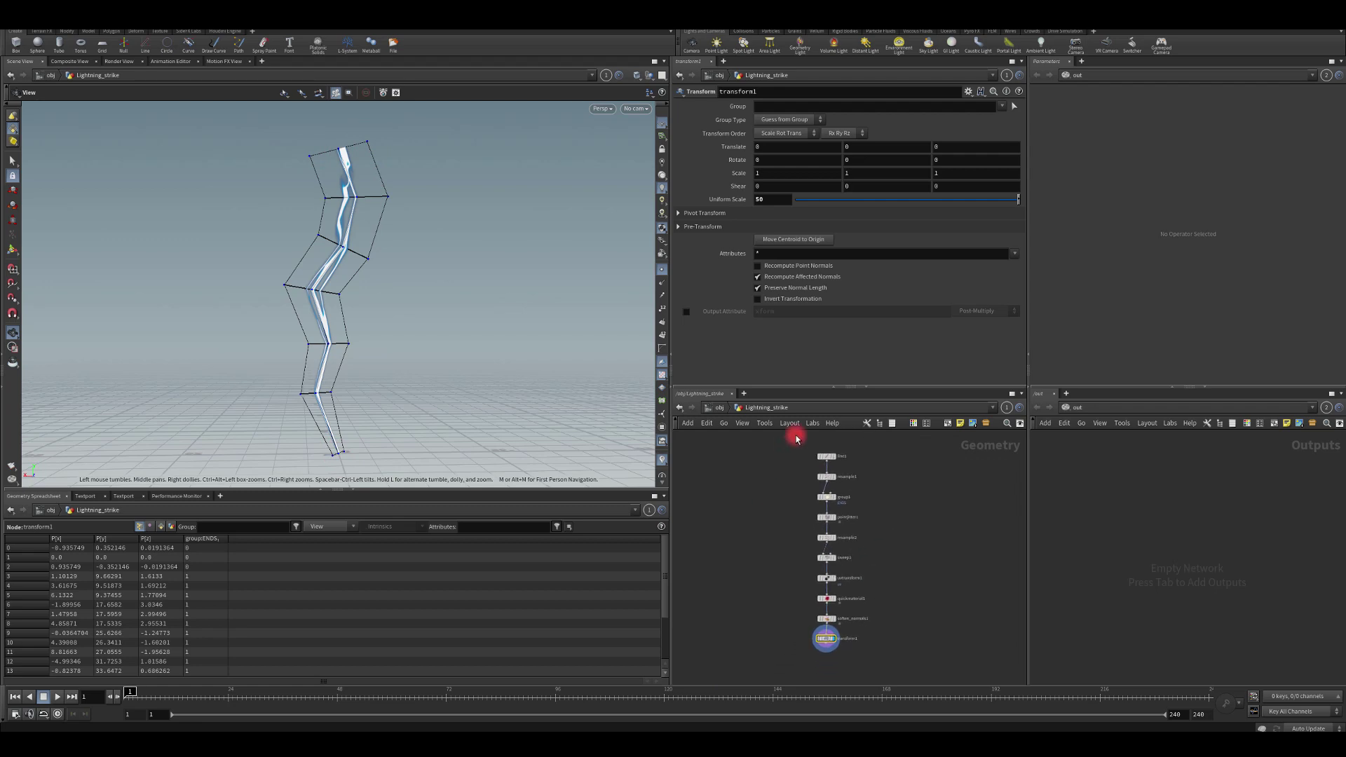
pyautogui.moveTo(796, 439); pyautogui.dragTo(882, 657)
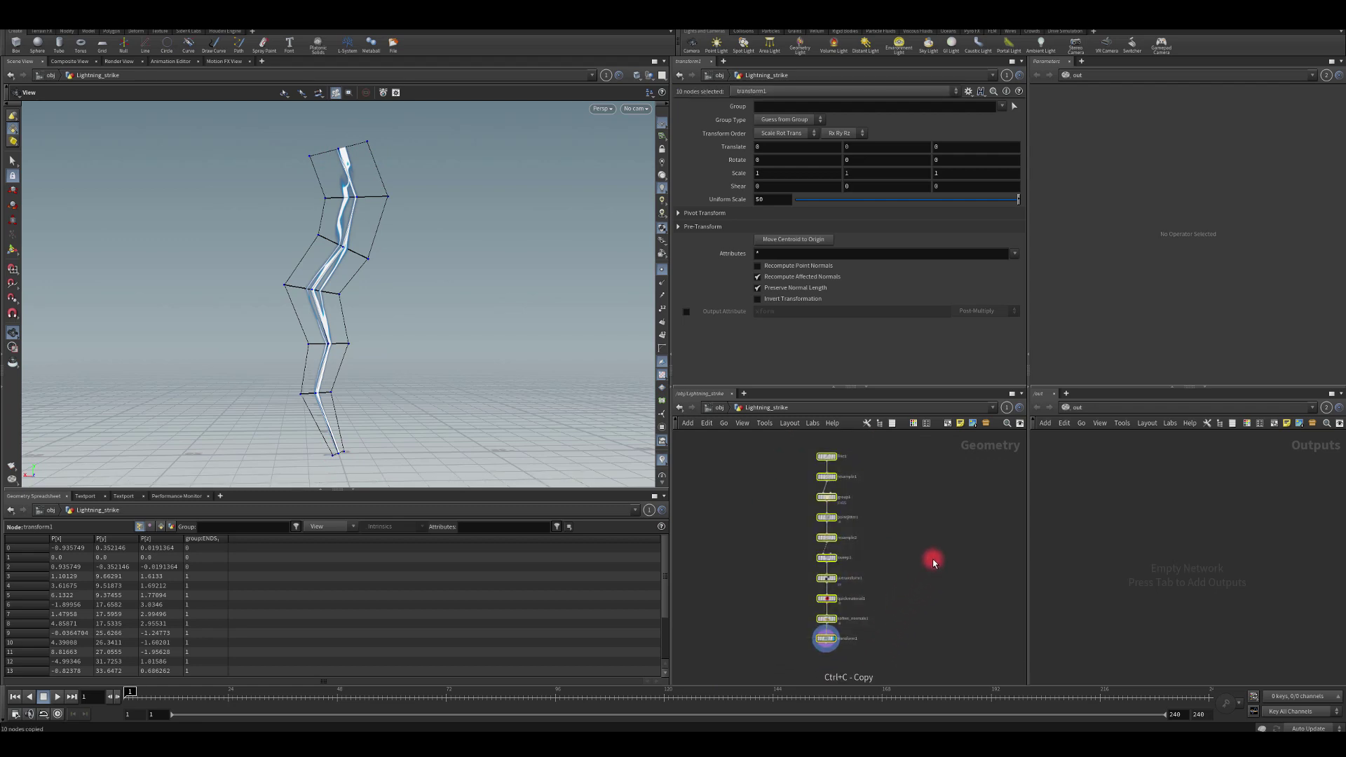
pyautogui.hotkey('ctrl', 'v')
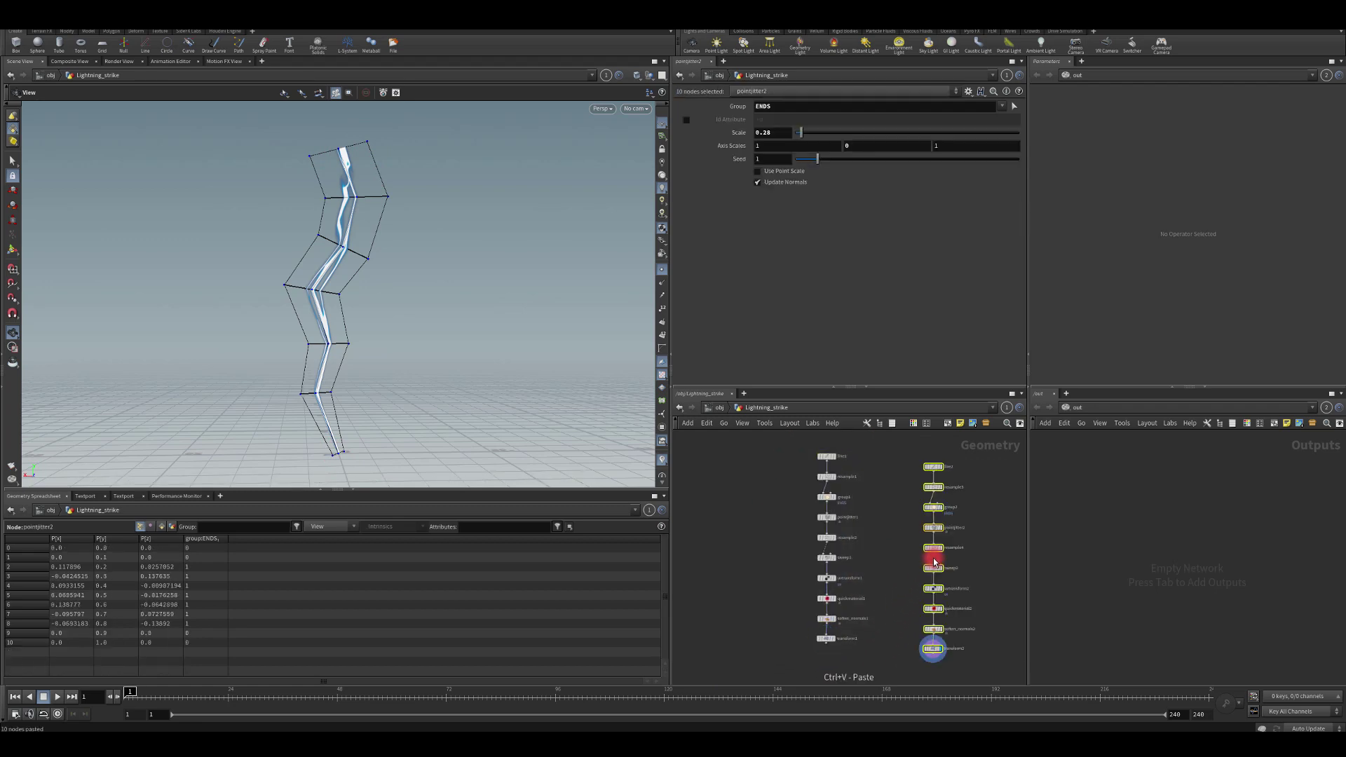
pyautogui.click(933, 460)
pyautogui.click(913, 645)
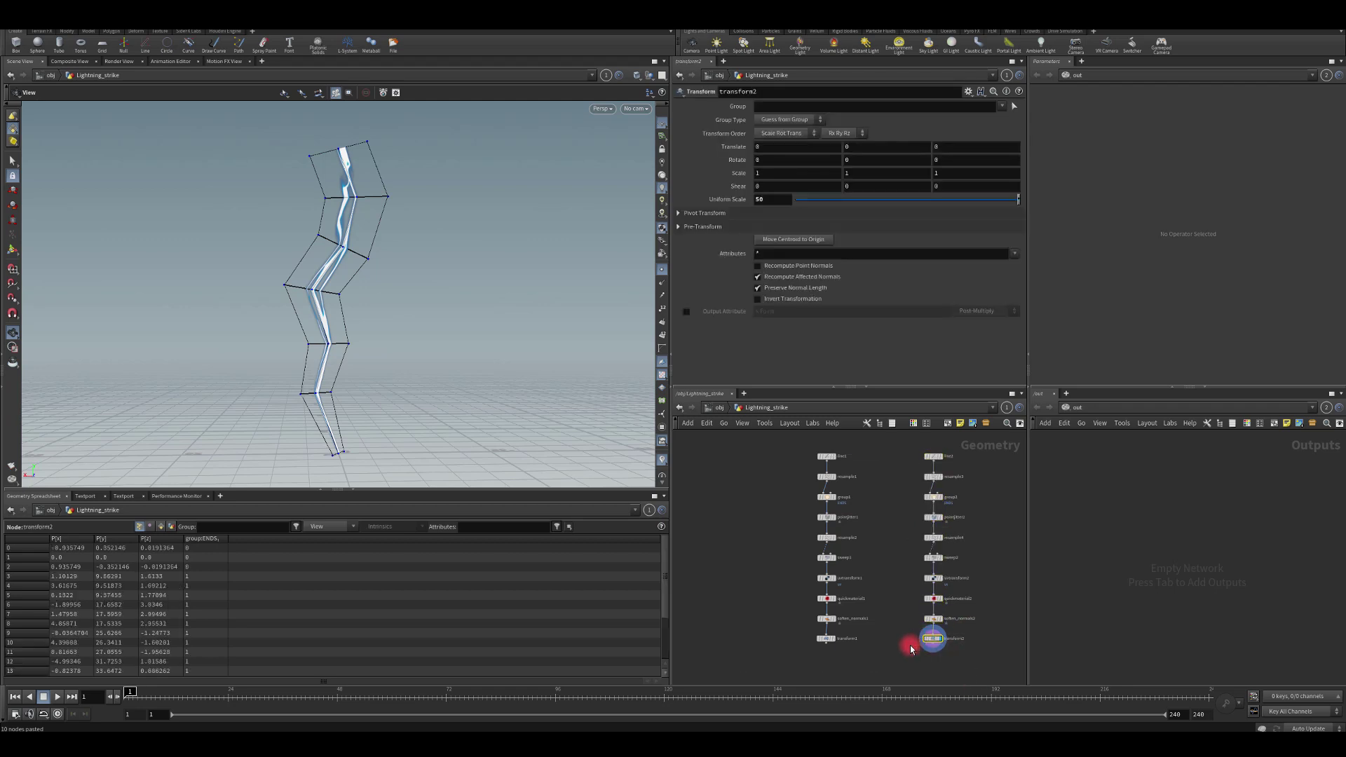
pyautogui.press('Delete')
# Rename transform1 to transform1_ENGINE_SCALE and place it lower, between the two node chains.
pyautogui.moveTo(868, 649); pyautogui.dragTo(838, 559, button='middle')
pyautogui.scroll(3, 827, 563)
pyautogui.moveTo(777, 535); pyautogui.dragTo(813, 597)
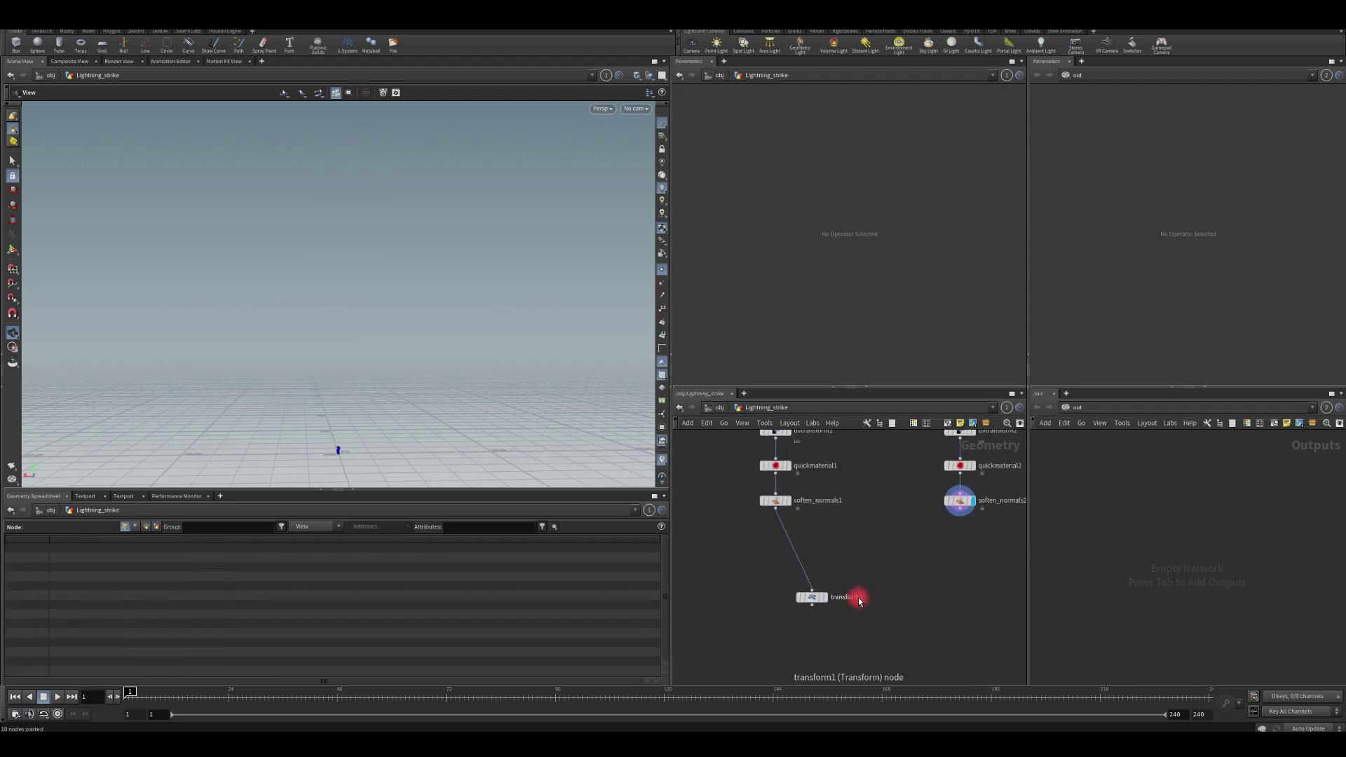
pyautogui.doubleClick(859, 599)
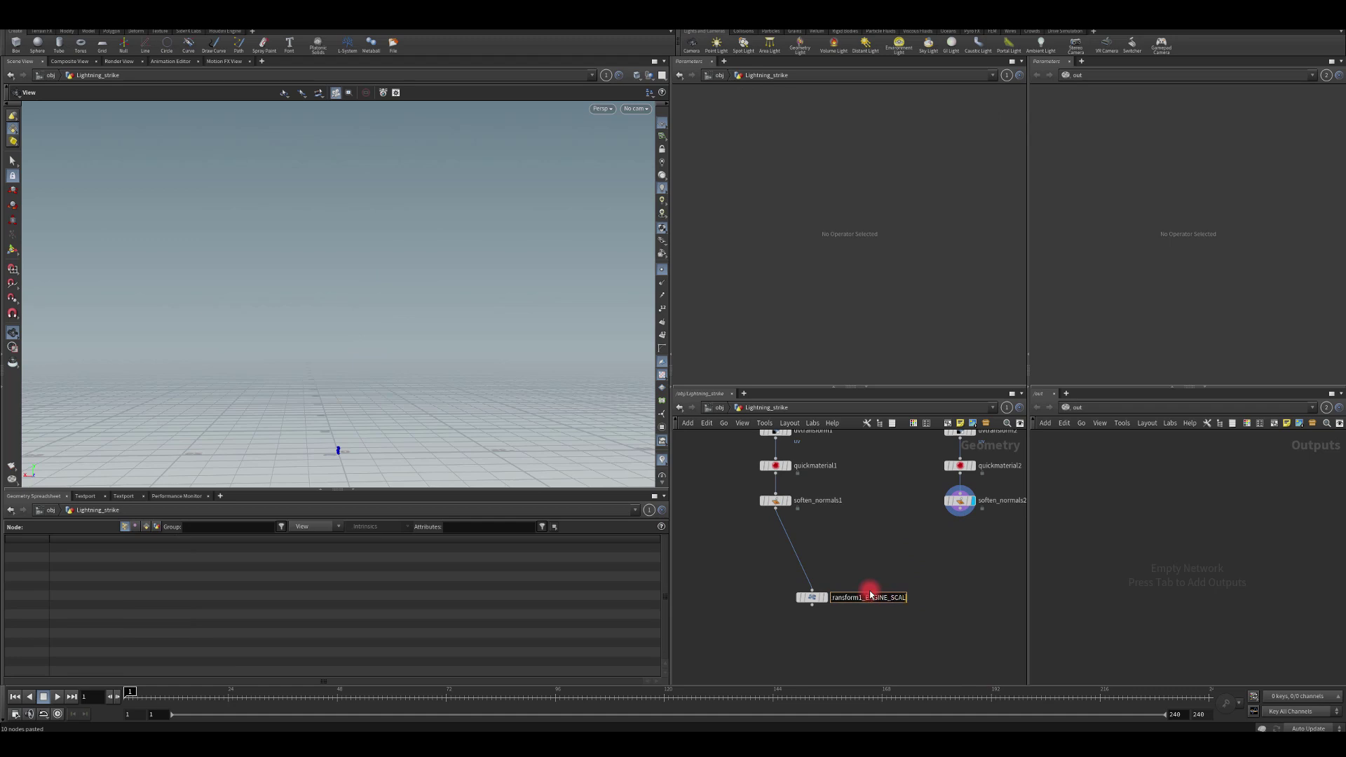
pyautogui.press('Return')
pyautogui.moveTo(818, 598); pyautogui.dragTo(884, 631)
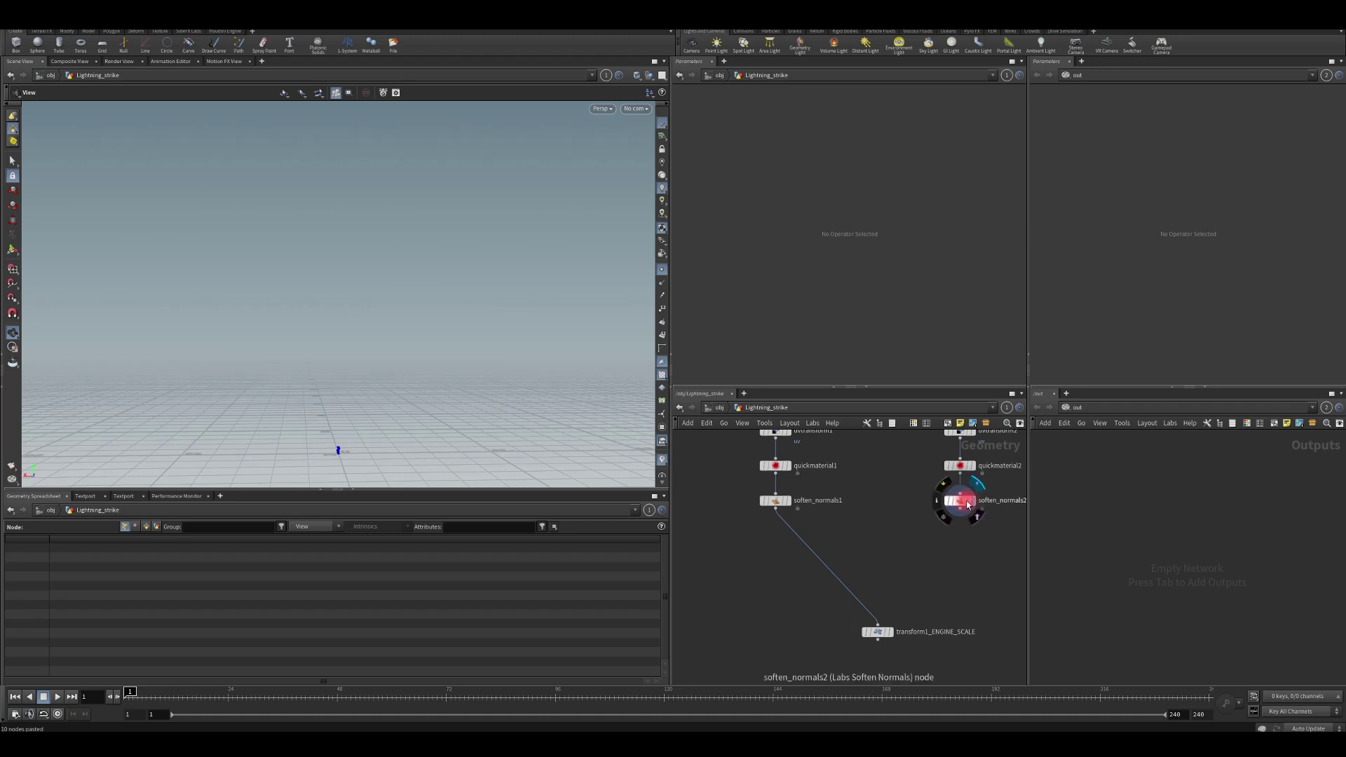
pyautogui.moveTo(889, 533); pyautogui.dragTo(837, 550, button='middle')
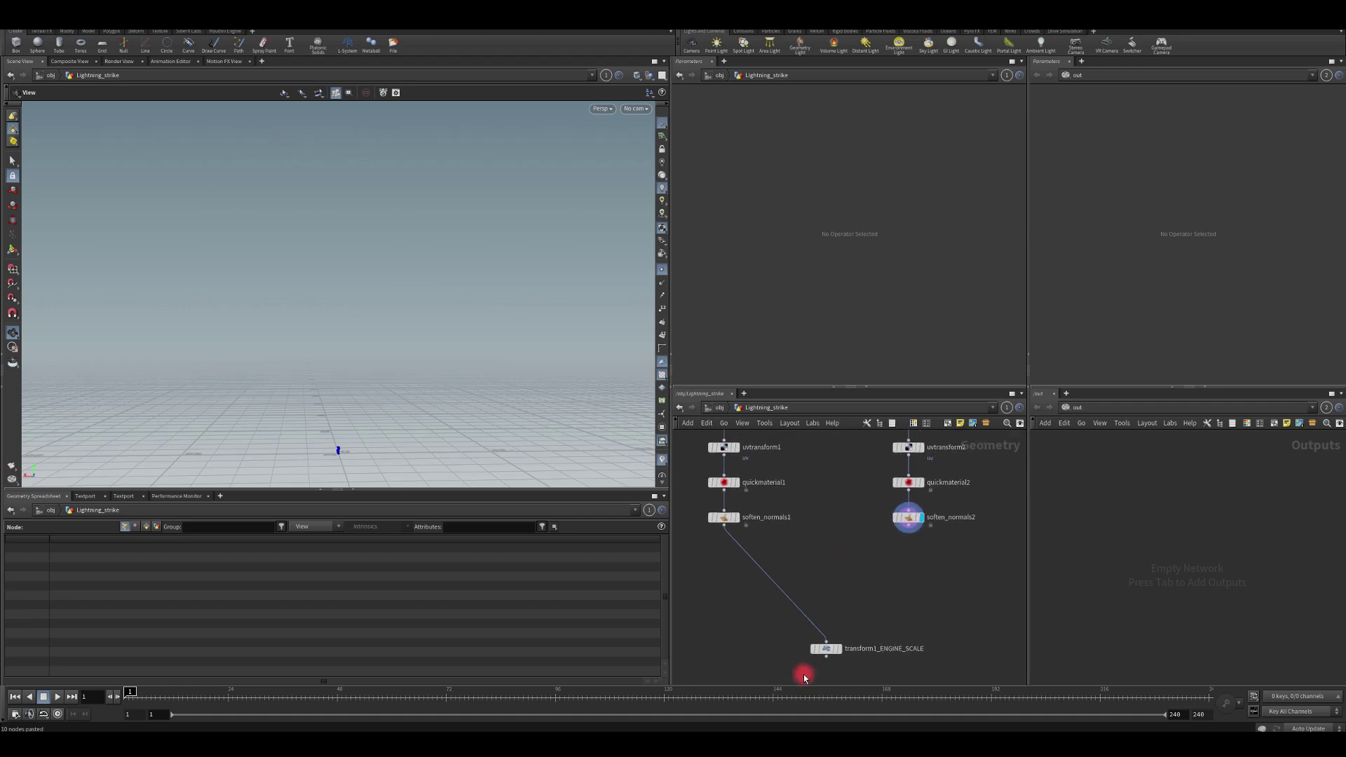
# Append a Null node below transform1_ENGINE_SCALE and name it EXPORT.
pyautogui.moveTo(862, 679); pyautogui.dragTo(863, 679)
pyautogui.press('f')
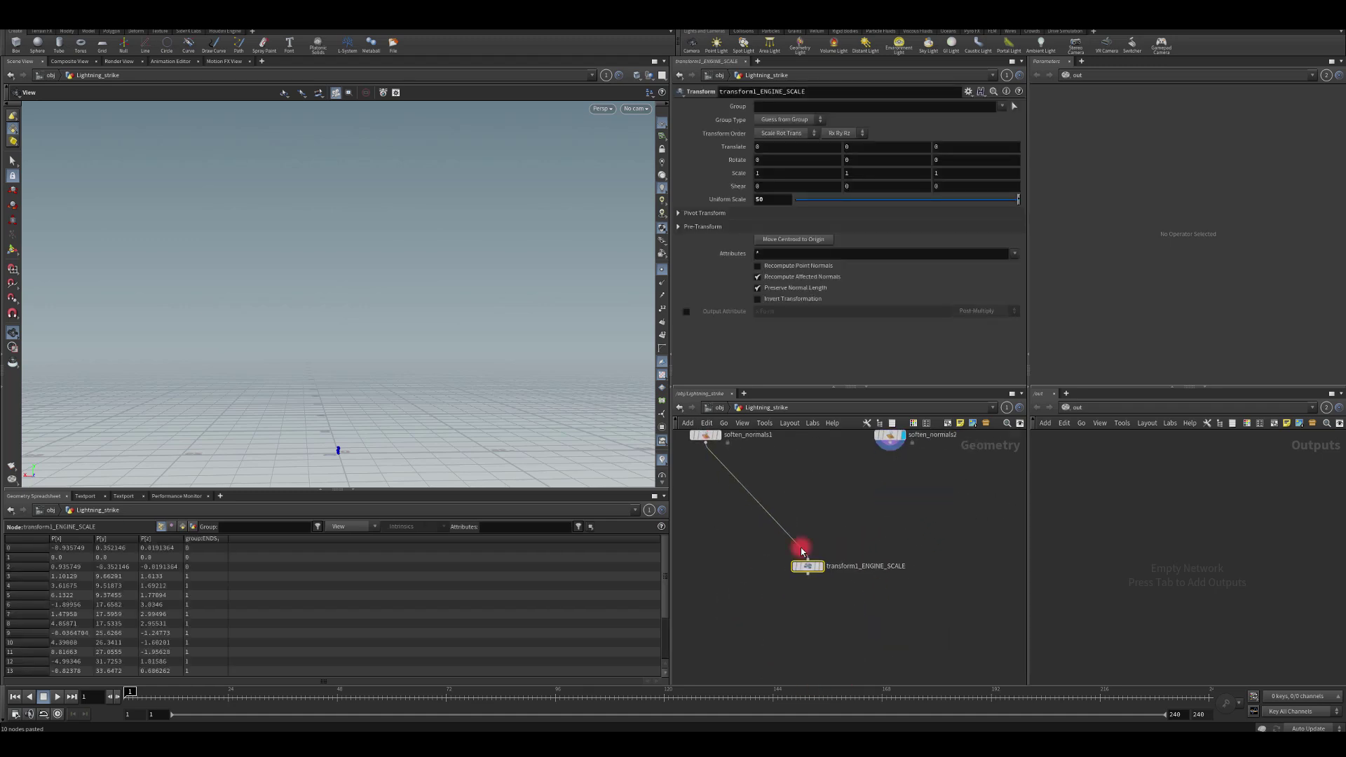
pyautogui.press('Tab')
pyautogui.write('null')
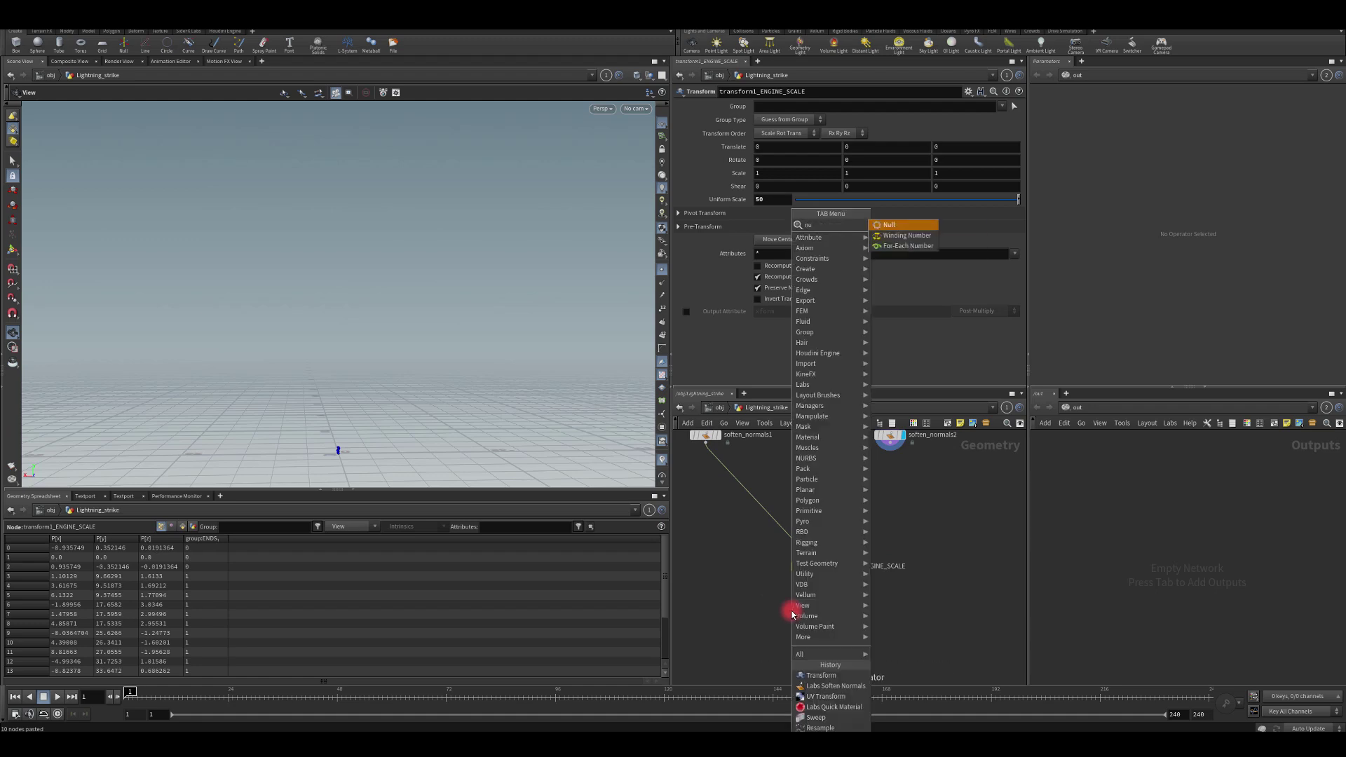
pyautogui.press('Return')
pyautogui.click(792, 612)
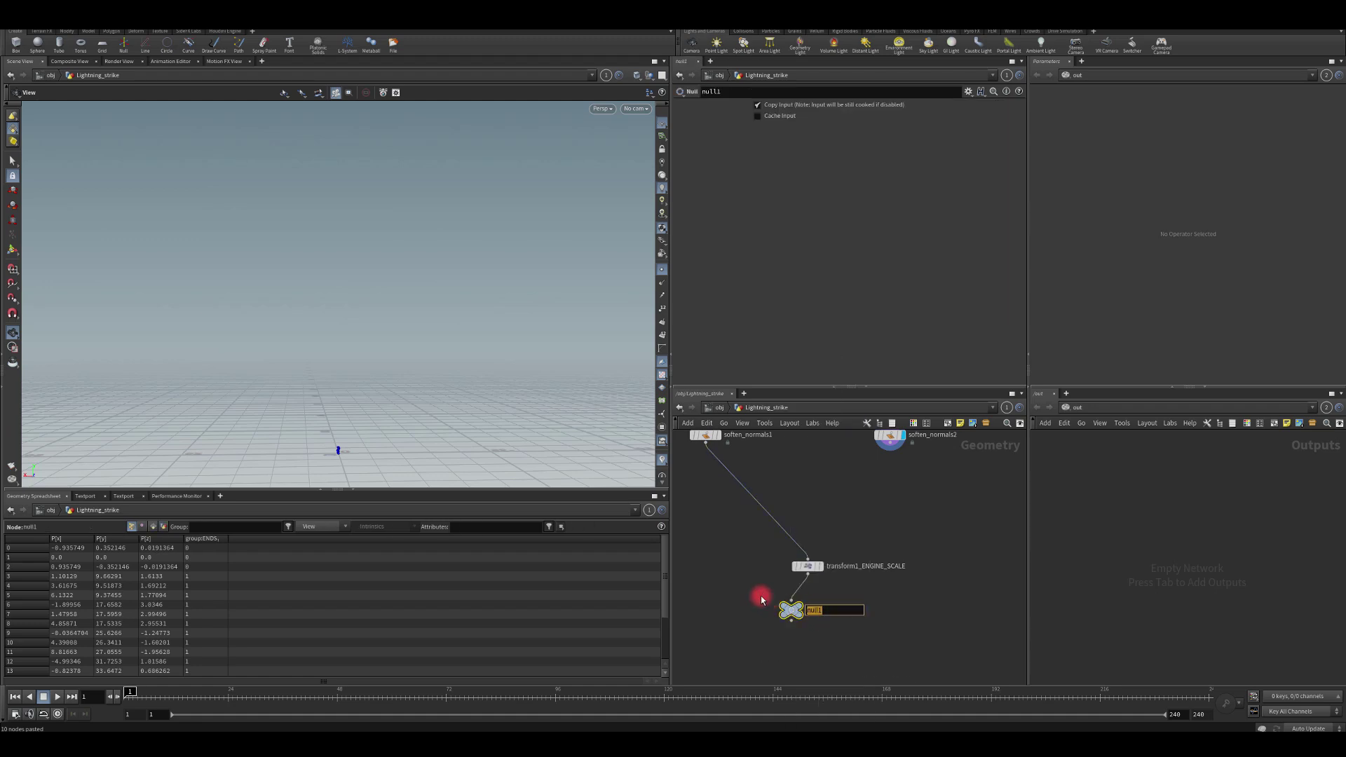
pyautogui.write('EXPORT')
pyautogui.press('Return')
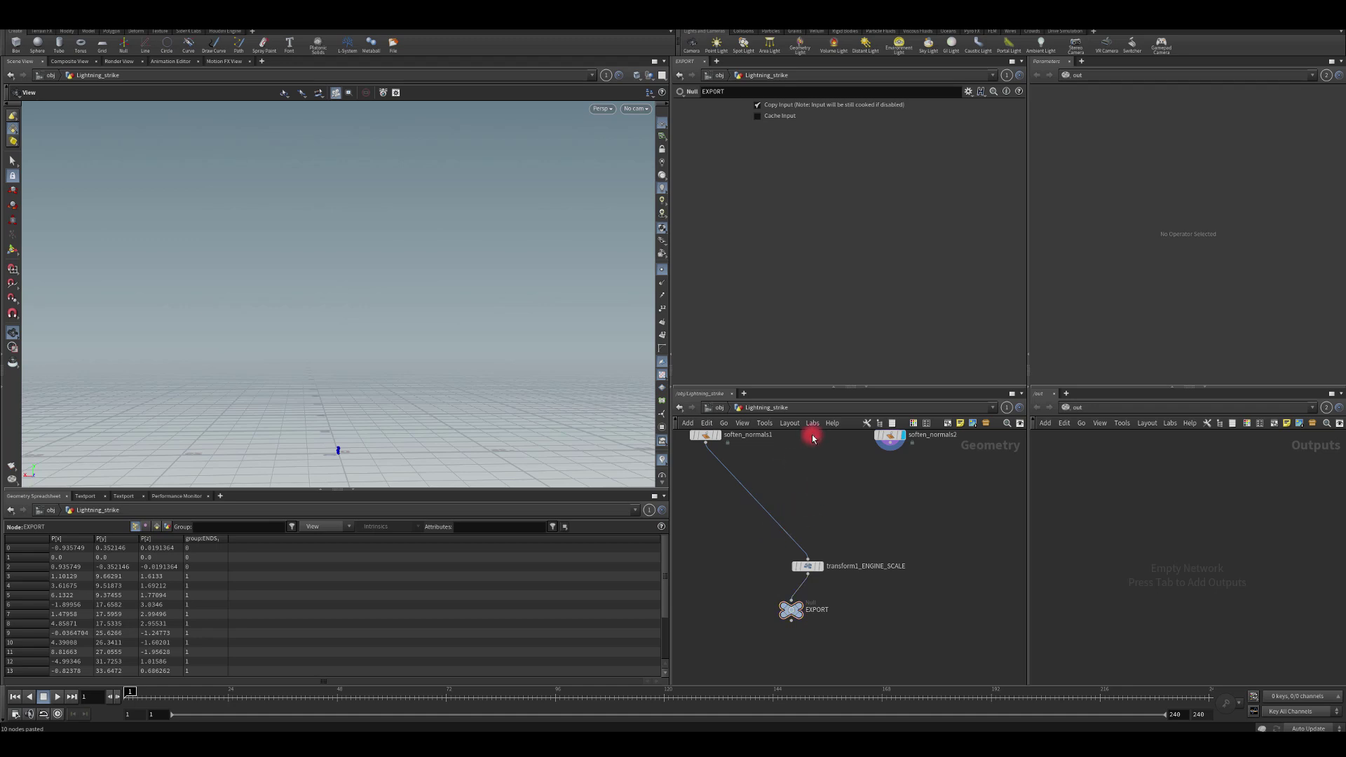
# Frame the soften_normals2 ribbon in the viewport and bypass pointjitter2 in the duplicated chain.
pyautogui.moveTo(811, 435); pyautogui.dragTo(816, 596, button='middle')
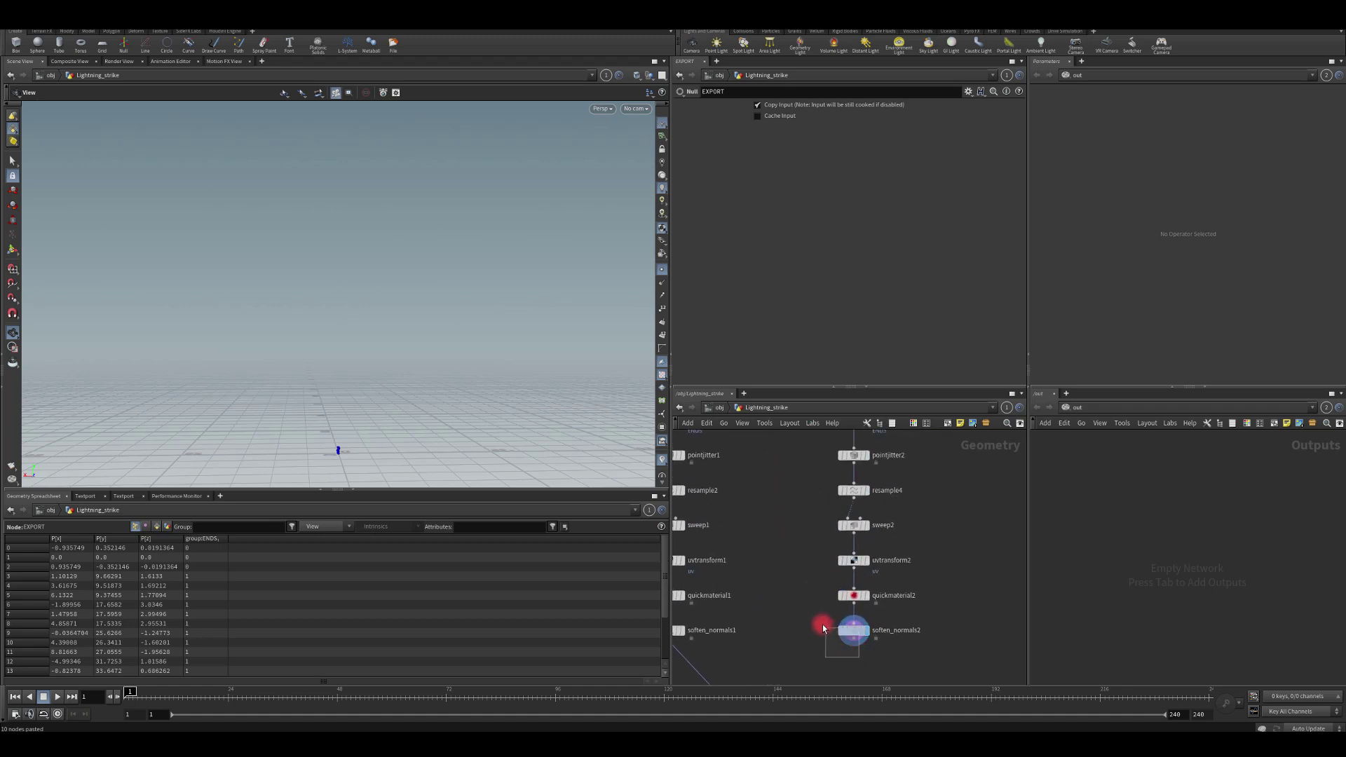
pyautogui.moveTo(823, 624); pyautogui.dragTo(821, 623)
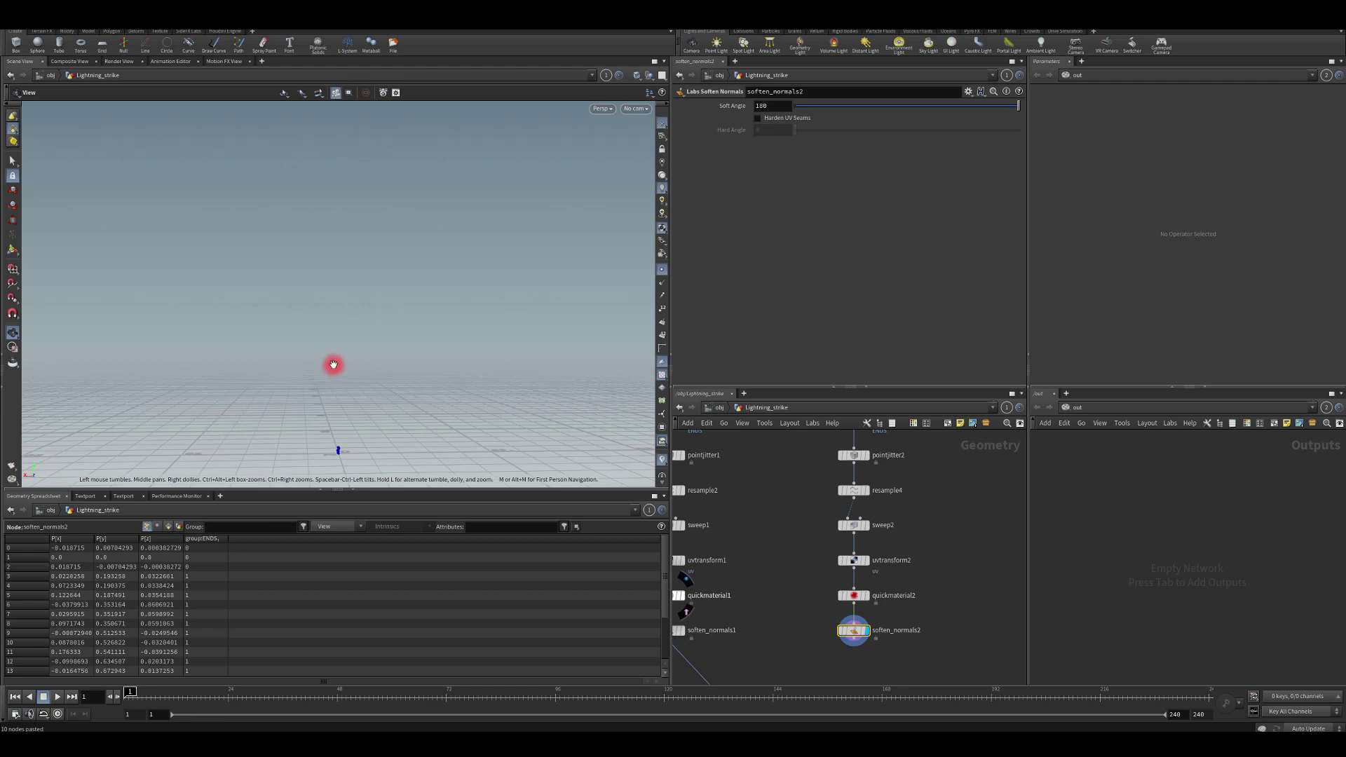
pyautogui.hotkey('space', 'g')
pyautogui.moveTo(421, 296); pyautogui.dragTo(373, 315)
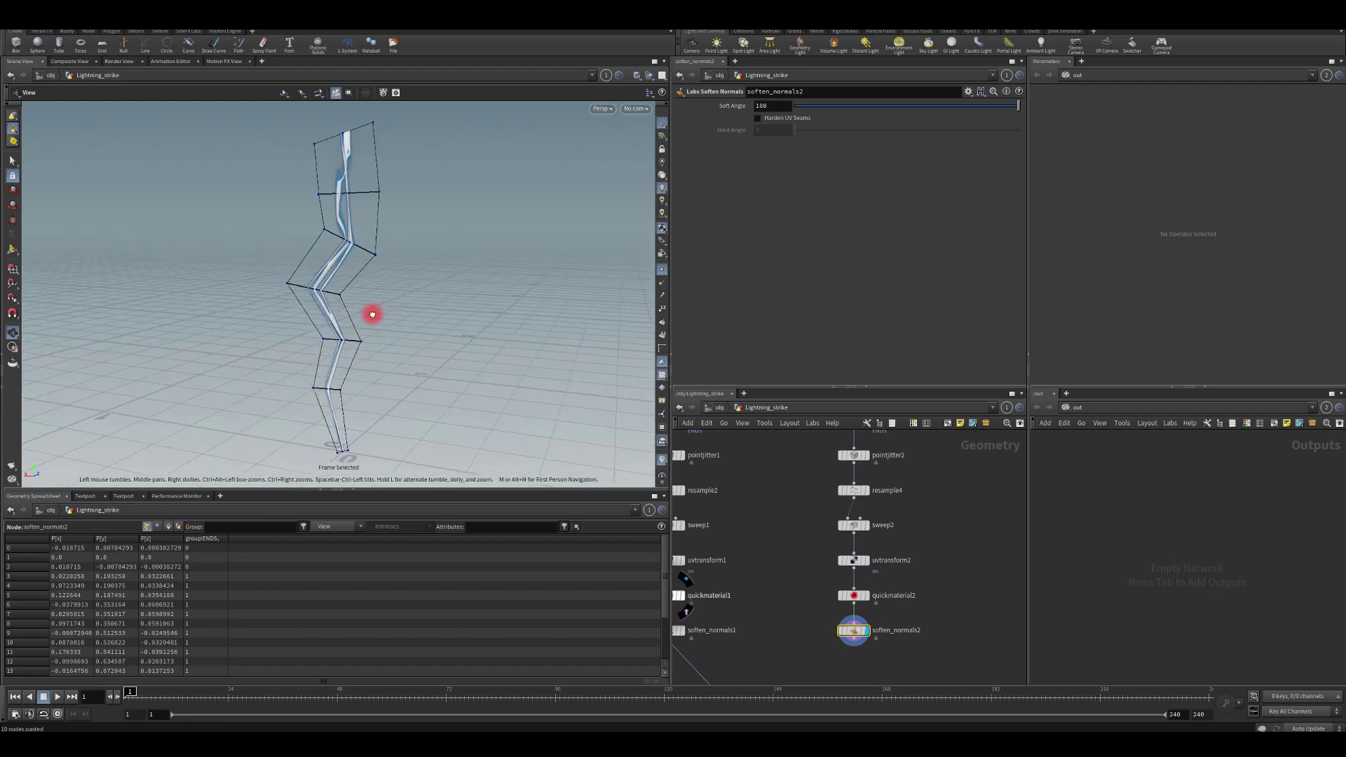
pyautogui.moveTo(814, 496); pyautogui.dragTo(815, 530, button='middle')
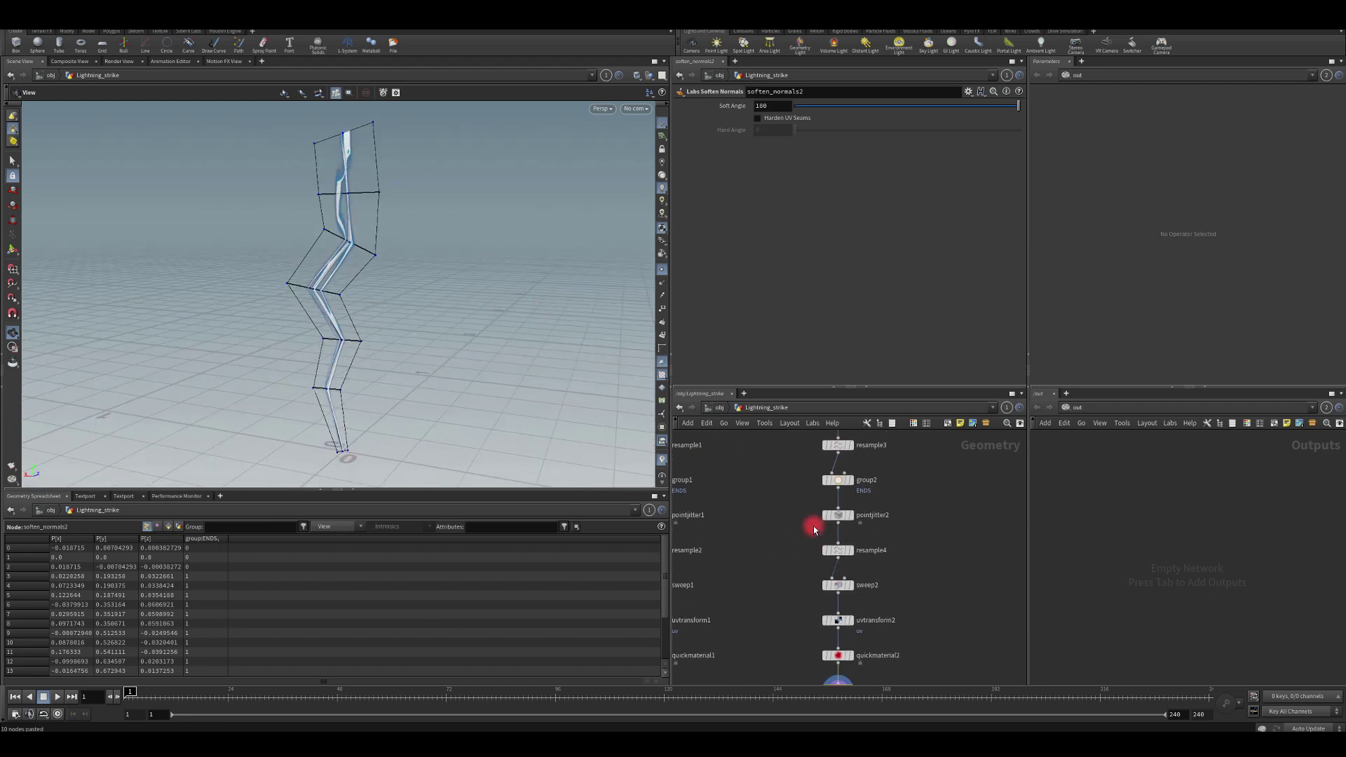
pyautogui.click(825, 514)
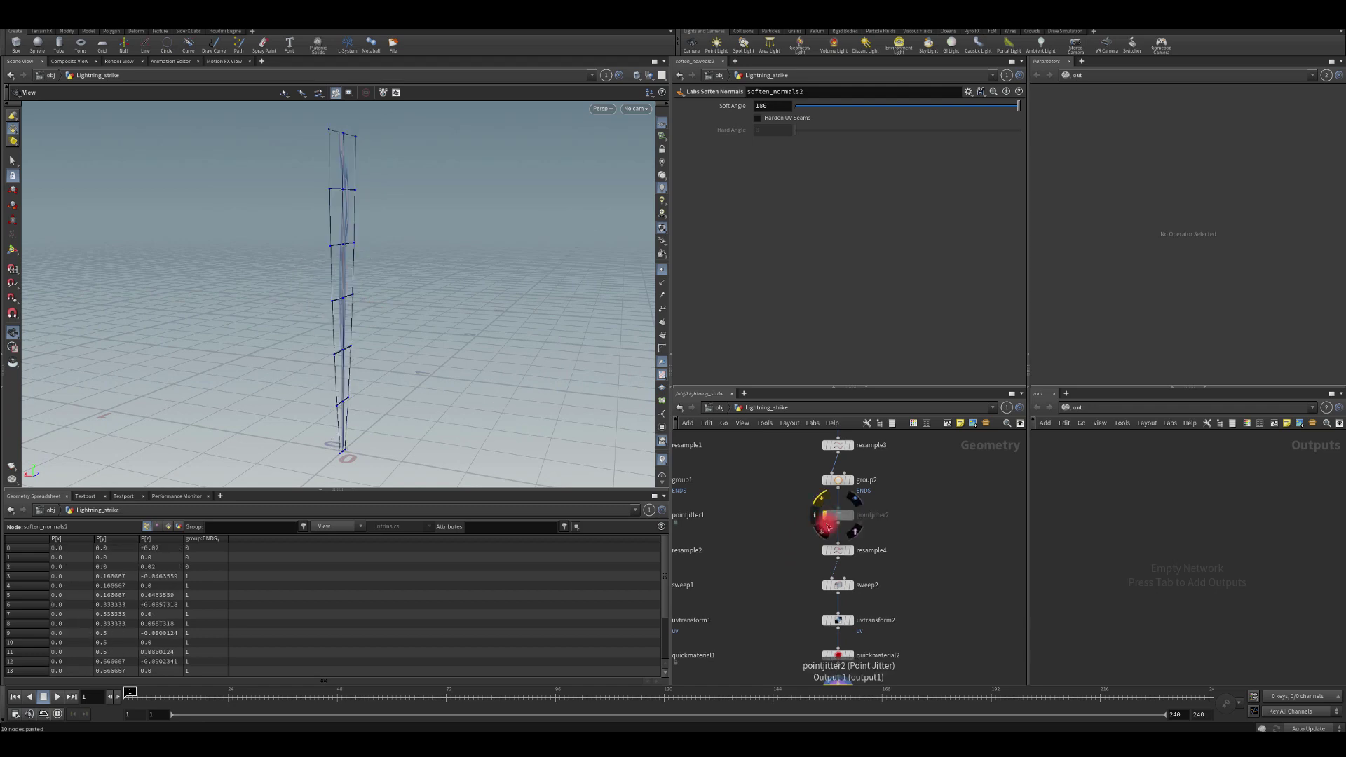
# Append a Bend node below soften_normals2 as the end of the duplicated chain.
pyautogui.moveTo(798, 621); pyautogui.dragTo(782, 521, button='middle')
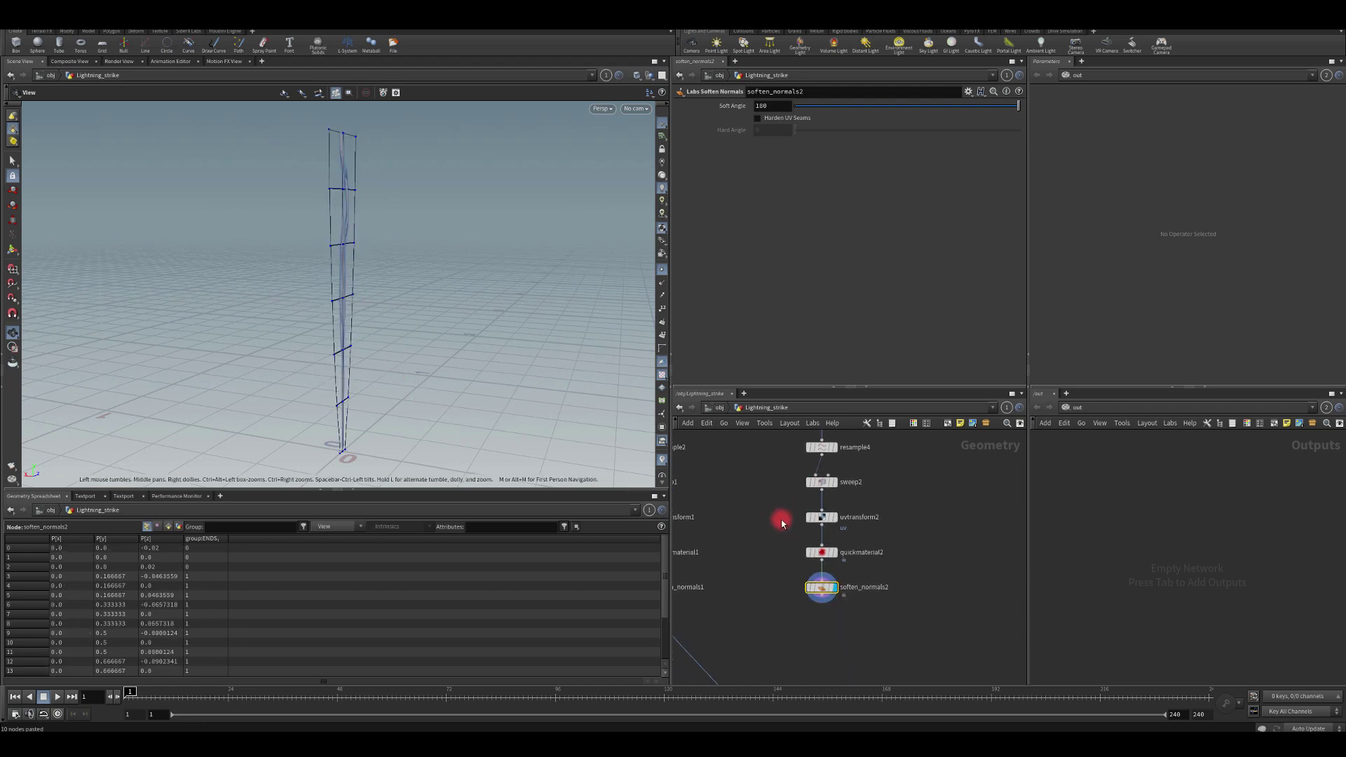
pyautogui.click(824, 599)
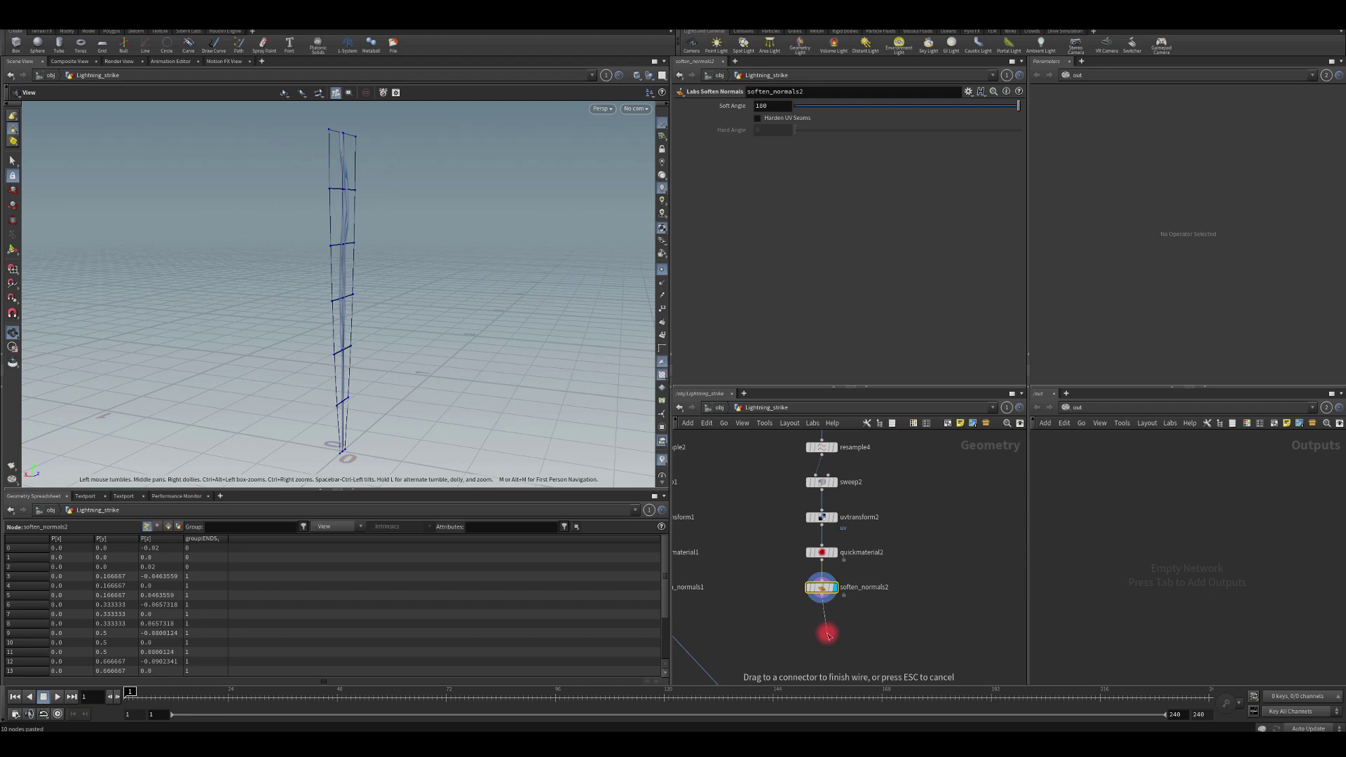
pyautogui.click(828, 635)
pyautogui.write('bend')
pyautogui.press('Return')
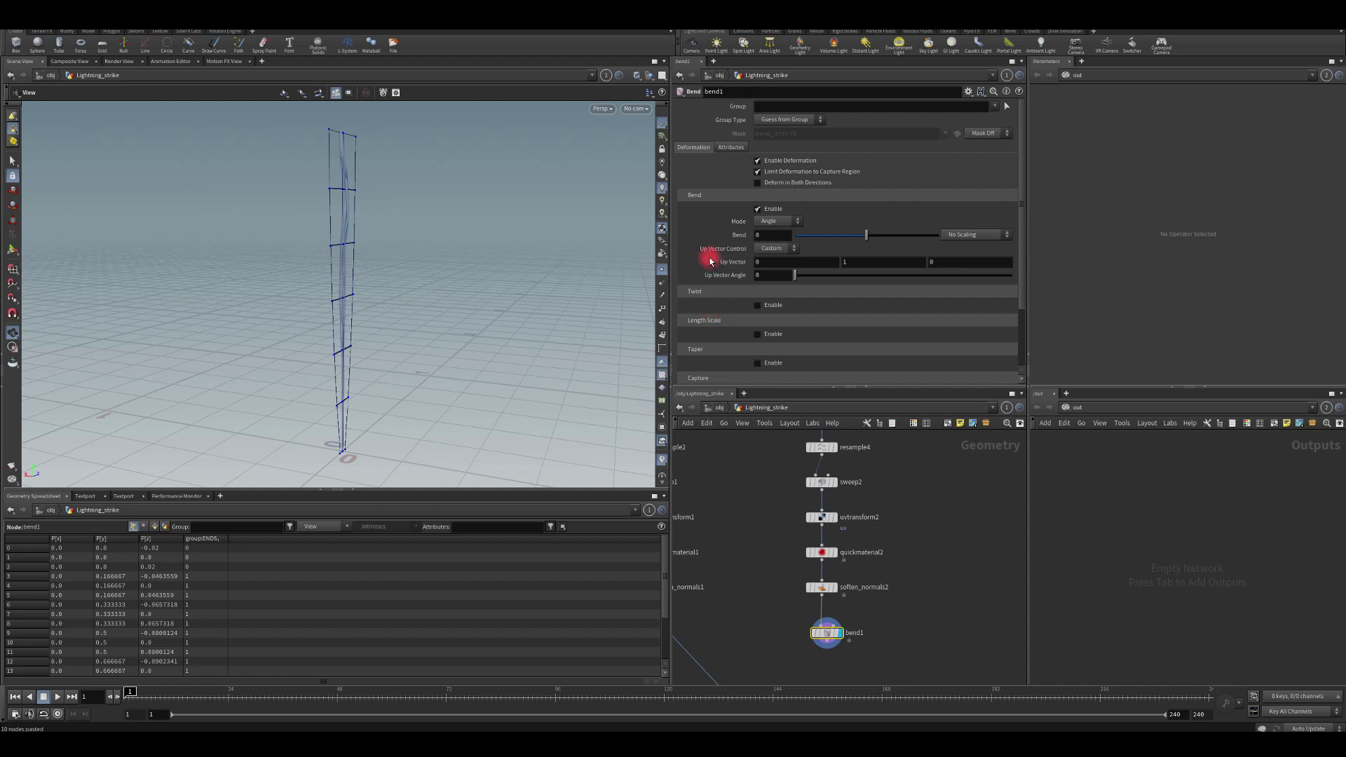
# Set the bend angle of bend1 to 90.
pyautogui.moveTo(759, 232); pyautogui.dragTo(736, 237)
pyautogui.write('90')
pyautogui.press('Return')
pyautogui.moveTo(743, 229); pyautogui.dragTo(738, 218, button='middle')
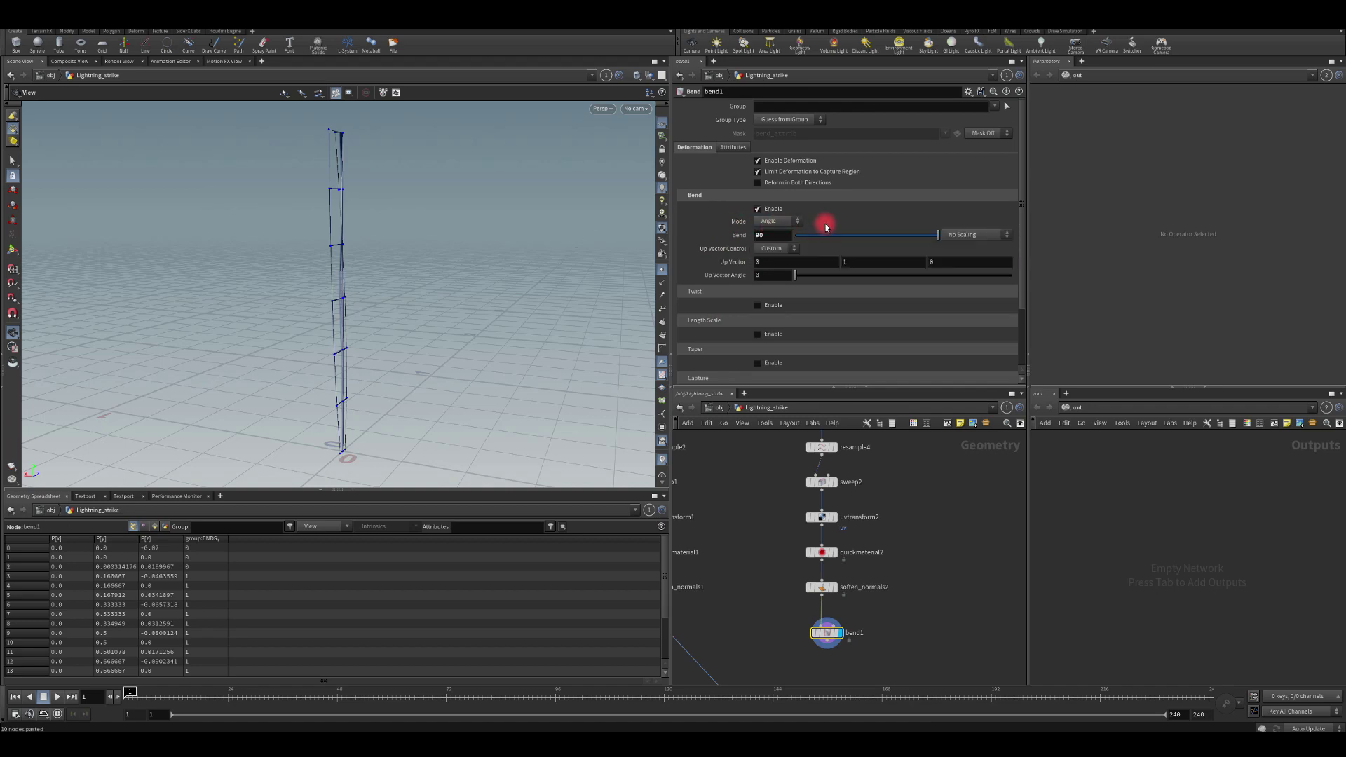
# Examine bend1's capture origin, direction and length against the line2 parameters and the ribbon in the viewport.
pyautogui.scroll(-3, 822, 227)
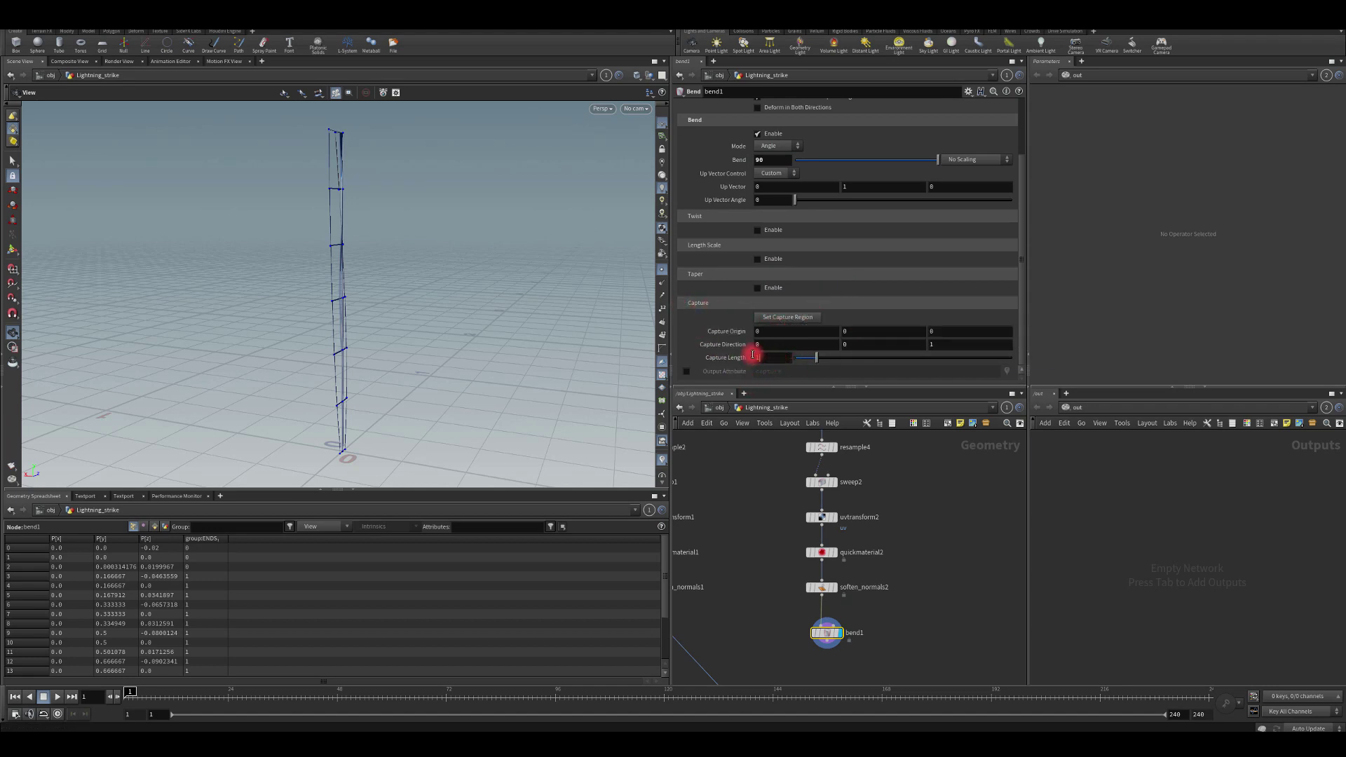
pyautogui.moveTo(705, 348); pyautogui.dragTo(687, 356)
pyautogui.moveTo(783, 554); pyautogui.dragTo(819, 668, button='middle')
pyautogui.moveTo(837, 446); pyautogui.dragTo(834, 603, button='middle')
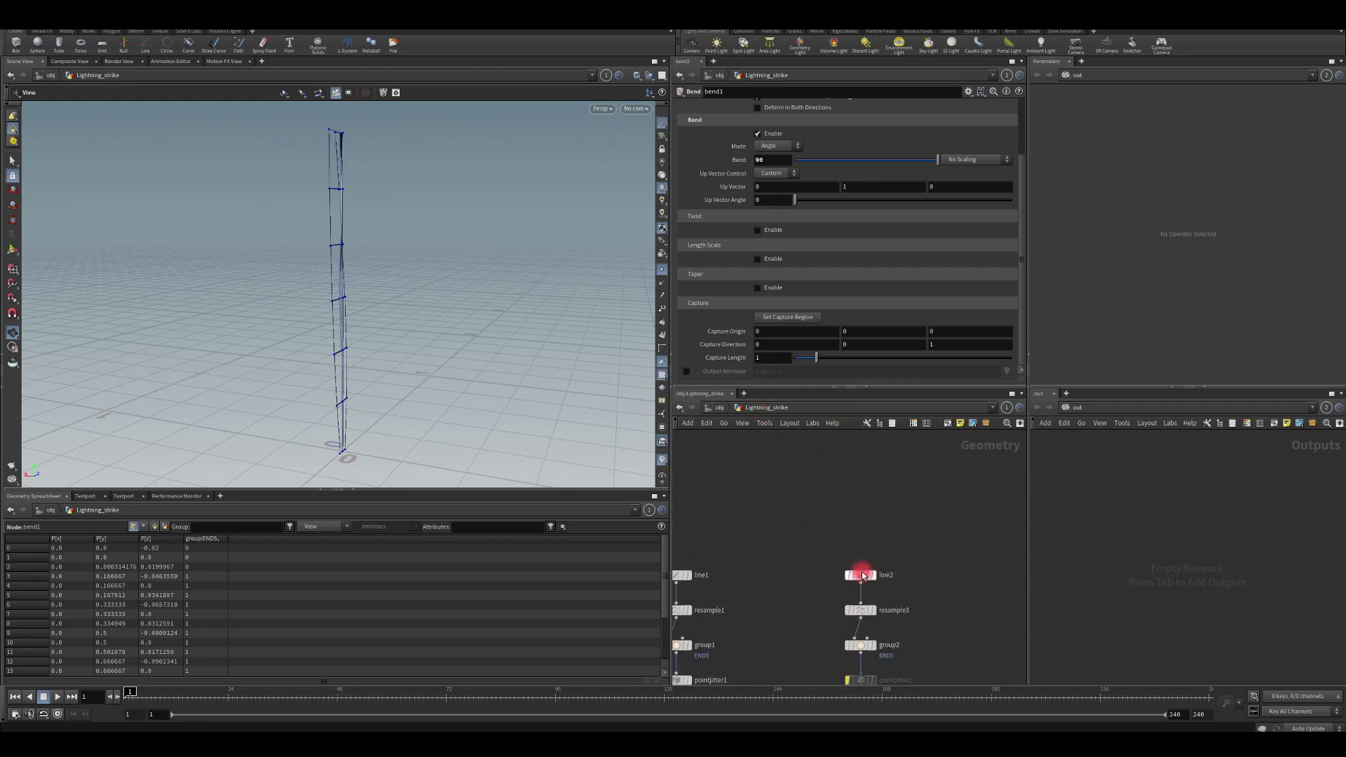
pyautogui.click(863, 577)
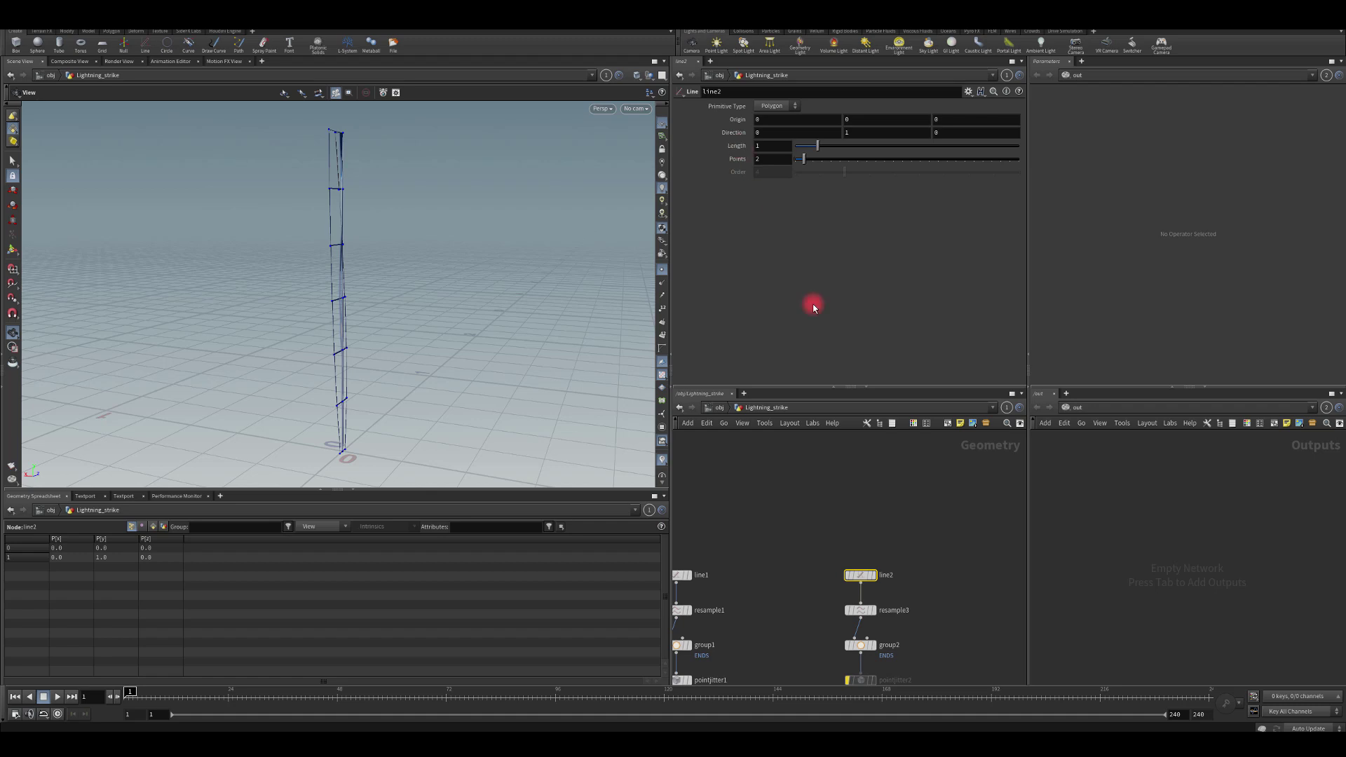
pyautogui.moveTo(811, 626); pyautogui.dragTo(822, 389, button='middle')
pyautogui.moveTo(848, 665); pyautogui.dragTo(843, 559, button='middle')
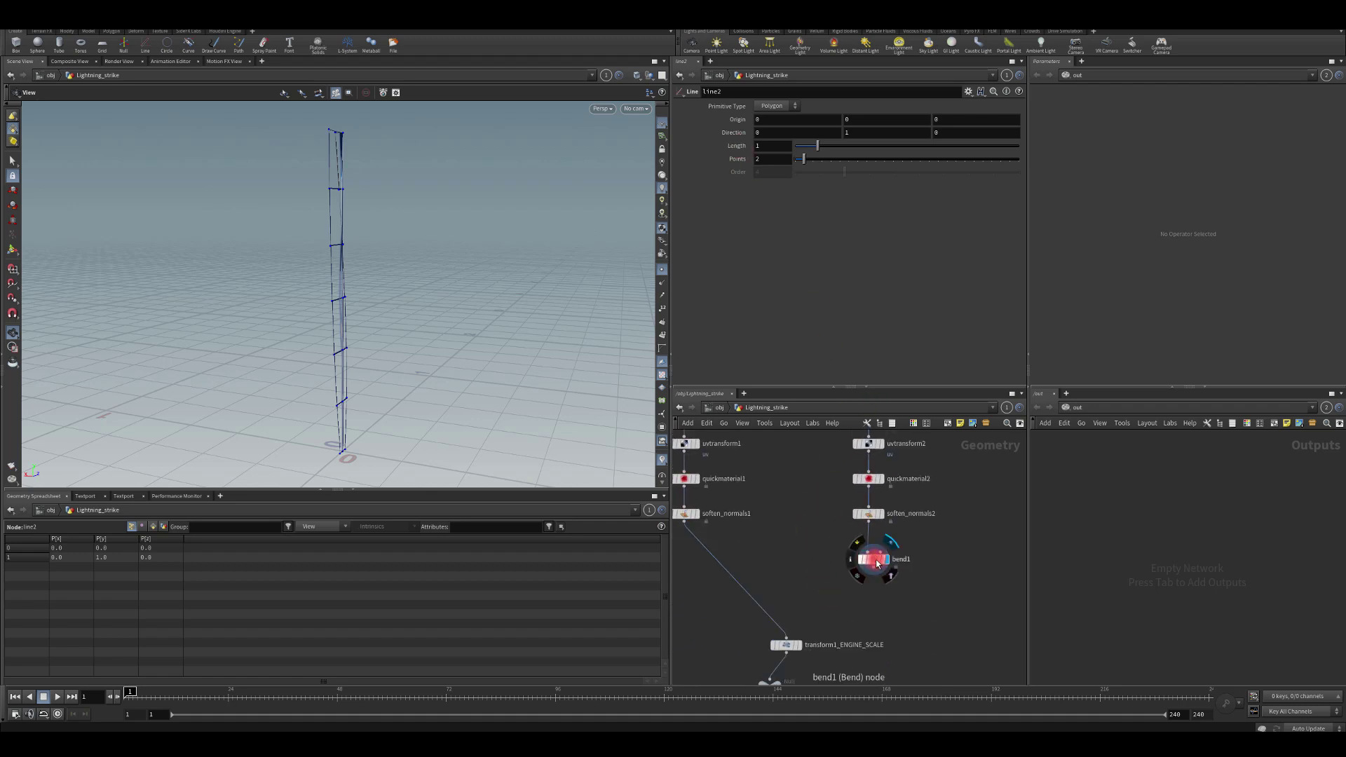
pyautogui.click(872, 560)
pyautogui.click(769, 357)
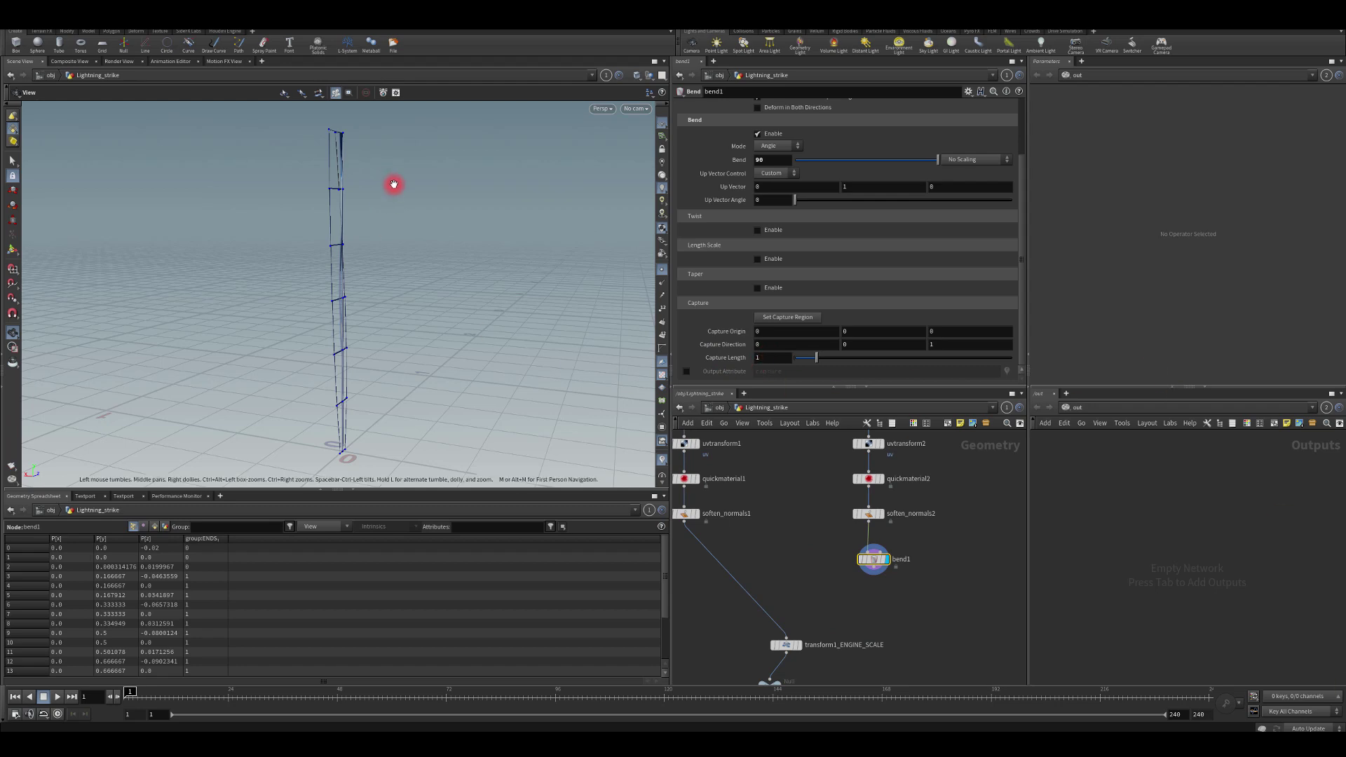
pyautogui.moveTo(393, 236); pyautogui.dragTo(374, 262)
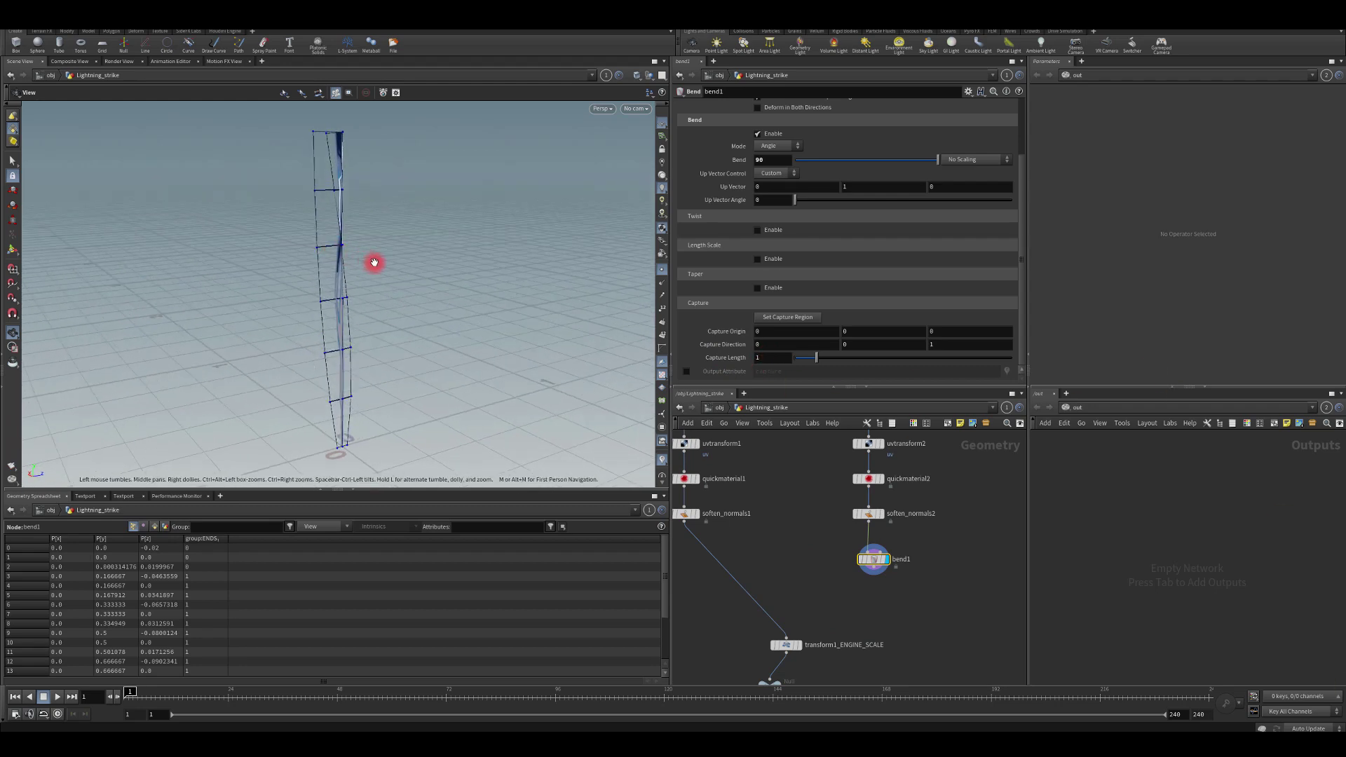
# Set the capture direction of bend1 to 0, 1, 0 and orbit around the bent ribbon.
pyautogui.moveTo(387, 383); pyautogui.dragTo(444, 348)
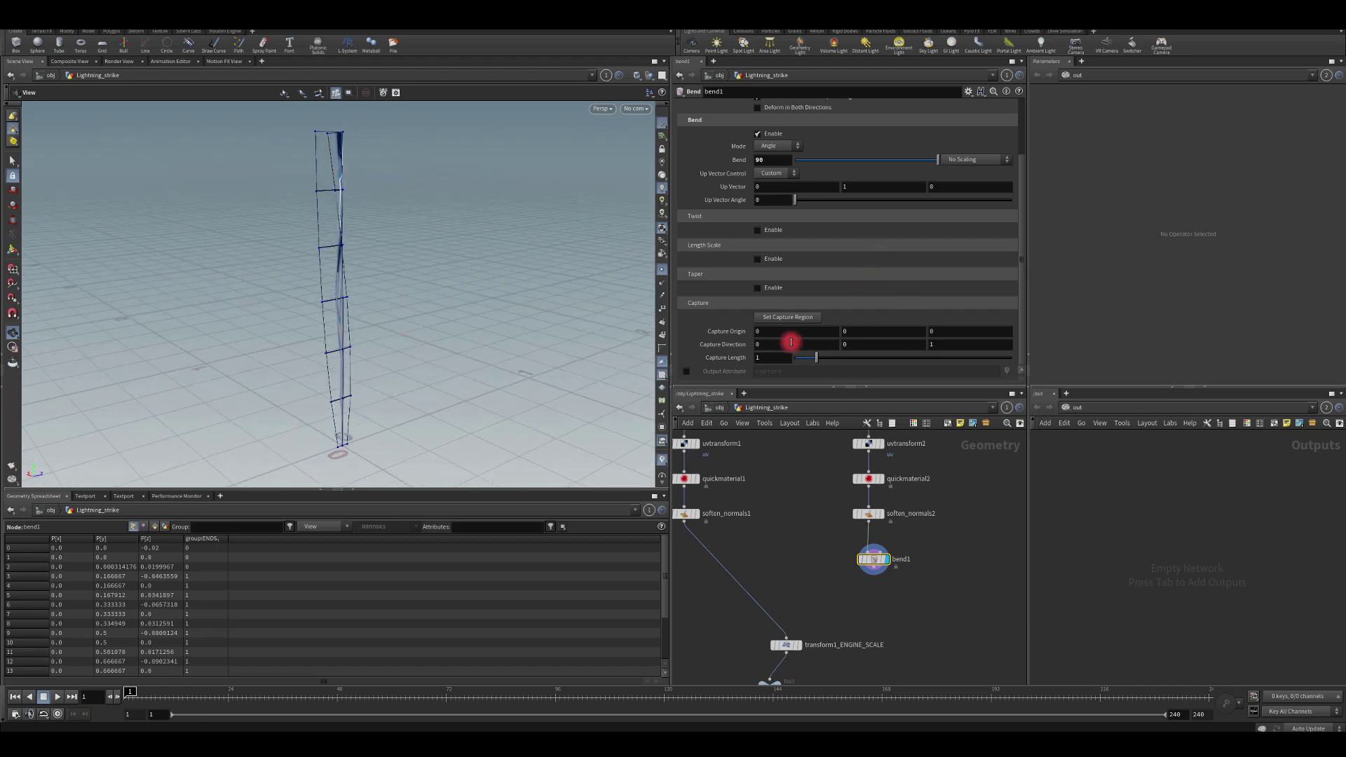
pyautogui.moveTo(943, 346); pyautogui.dragTo(862, 337)
pyautogui.write('0')
pyautogui.press('Return')
pyautogui.press('i')
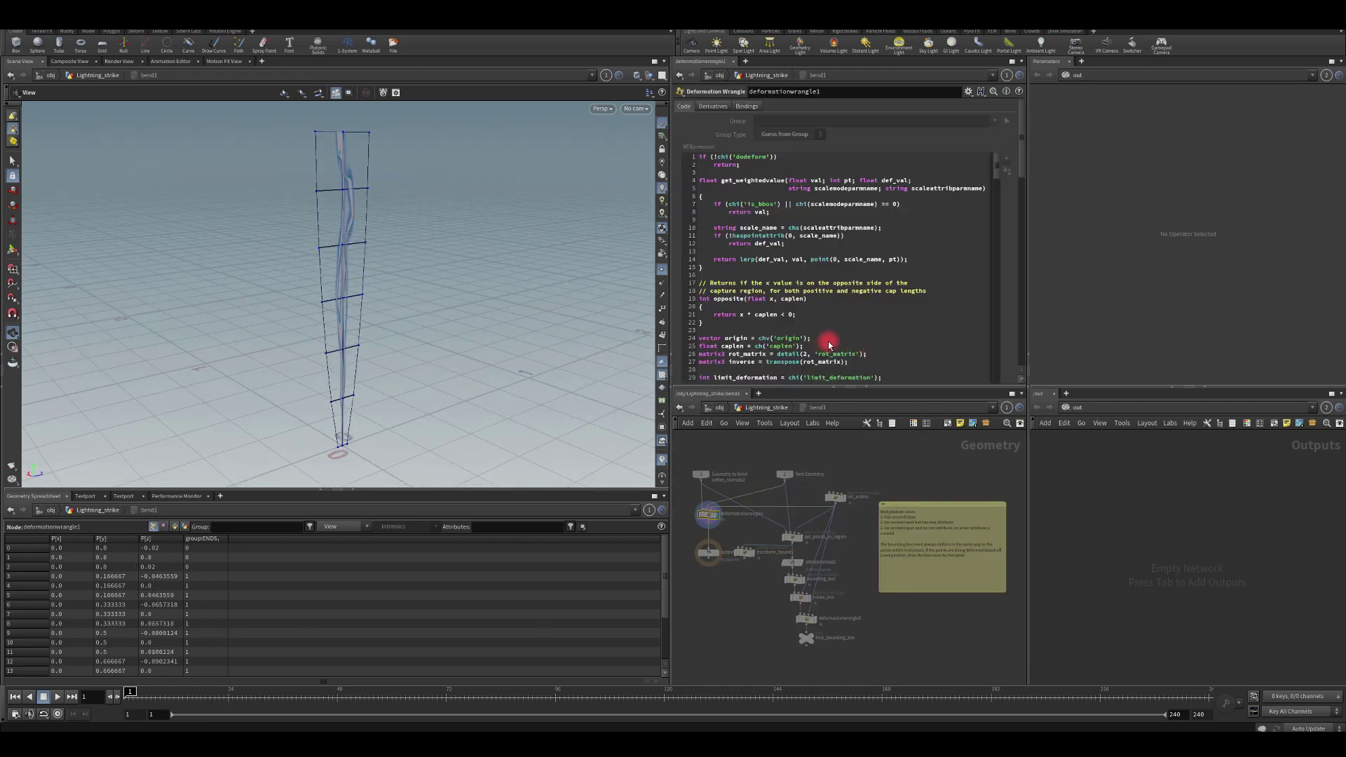
pyautogui.press('u')
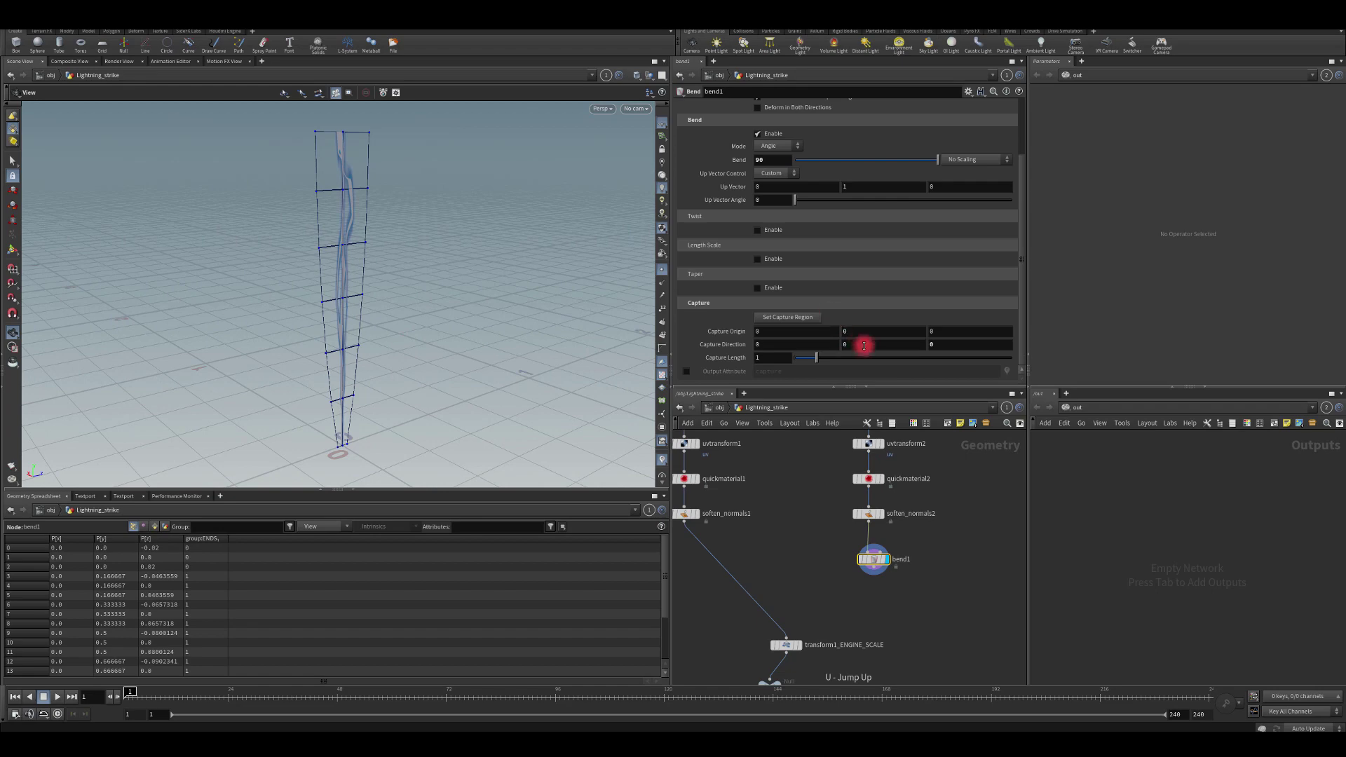
pyautogui.moveTo(865, 345); pyautogui.dragTo(787, 345)
pyautogui.write('1')
pyautogui.press('Return')
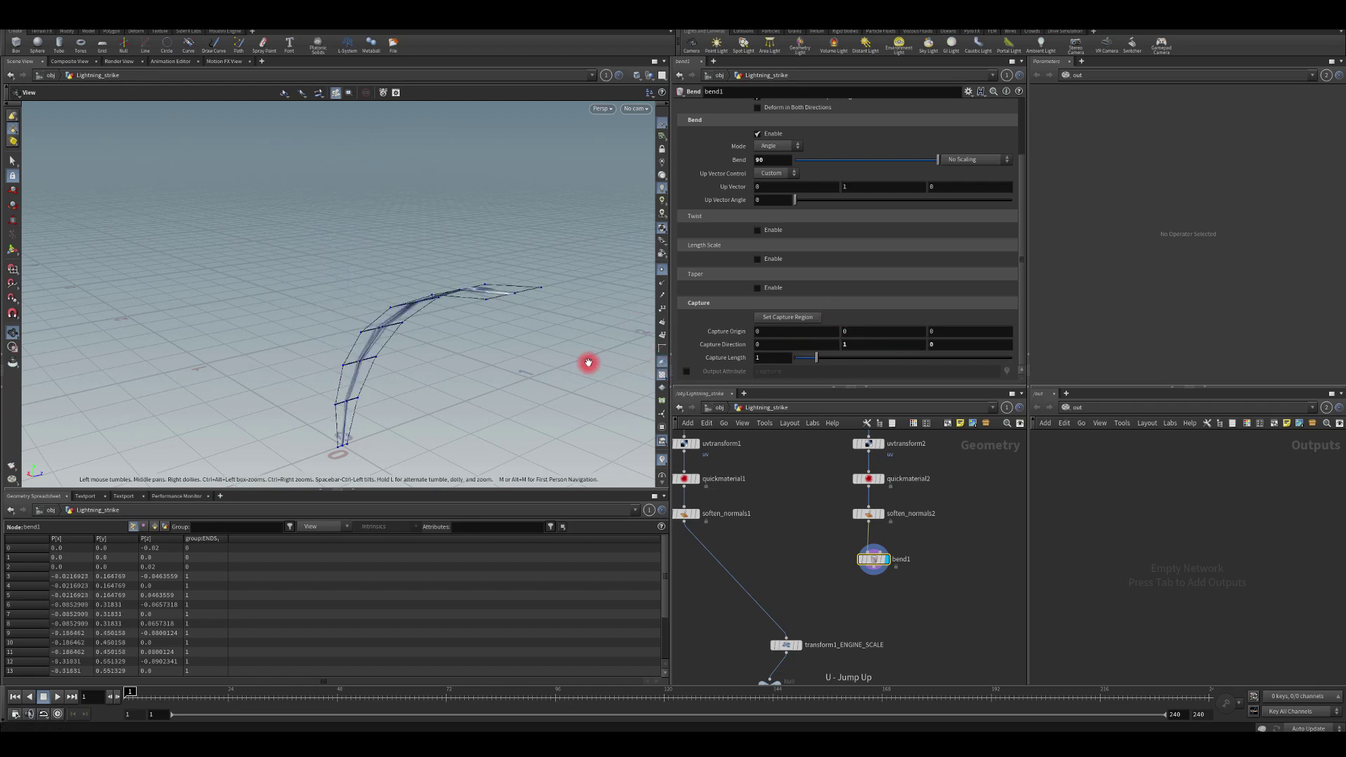
pyautogui.moveTo(588, 363); pyautogui.dragTo(467, 335)
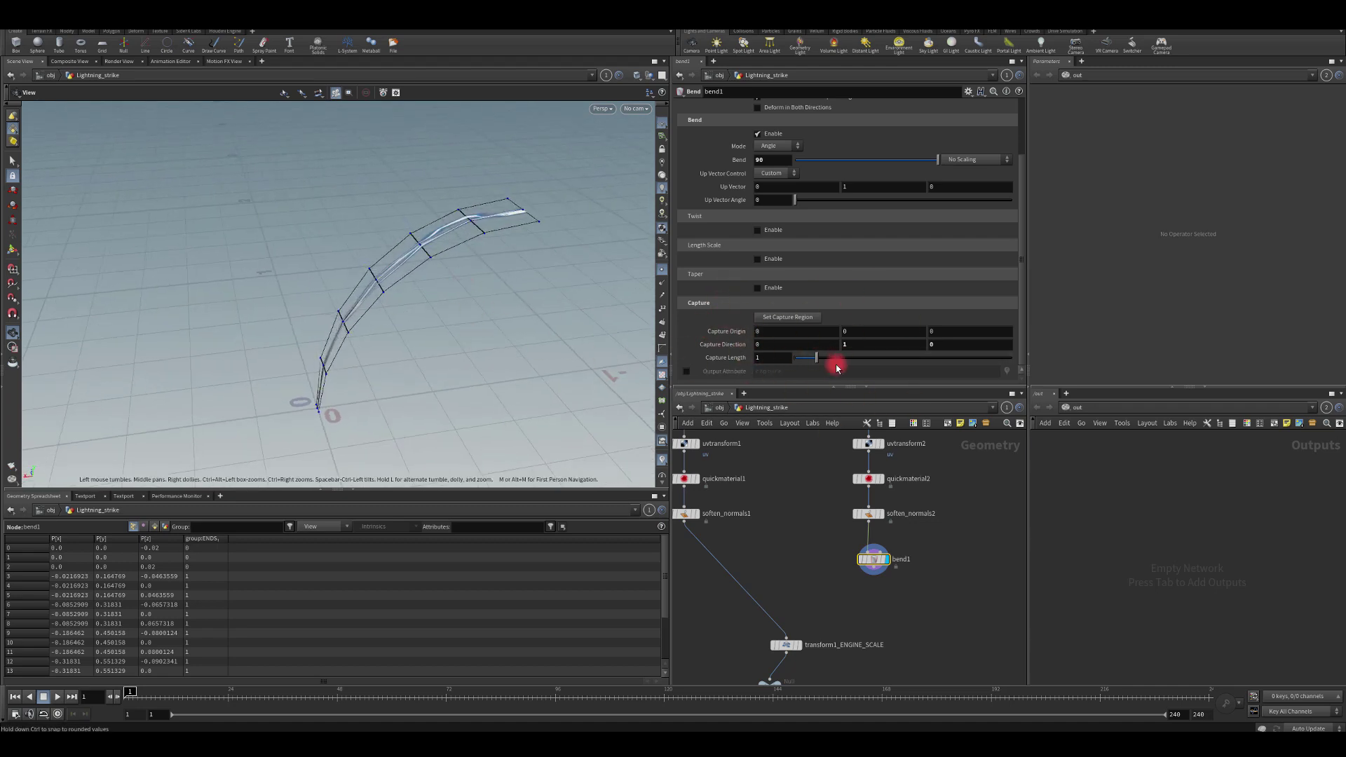
pyautogui.moveTo(260, 265)
pyautogui.mouseDown()
pyautogui.moveTo(363, 246)
pyautogui.moveTo(322, 216)
pyautogui.moveTo(270, 242)
pyautogui.mouseUp()
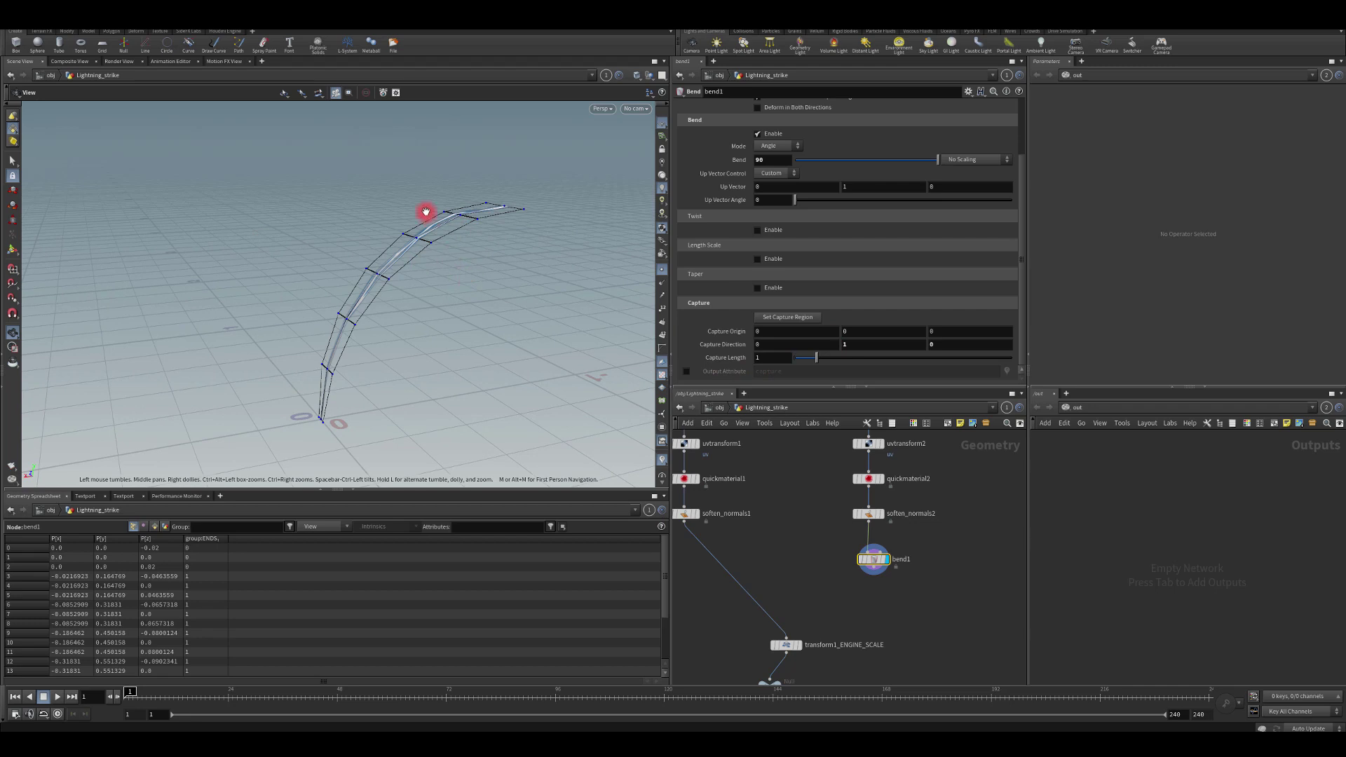
# Try bend1's capture direction along the X axis, and restore it to 0, 1, 0.
pyautogui.moveTo(856, 349); pyautogui.dragTo(718, 338)
pyautogui.write('01')
pyautogui.press('Return')
pyautogui.write('0')
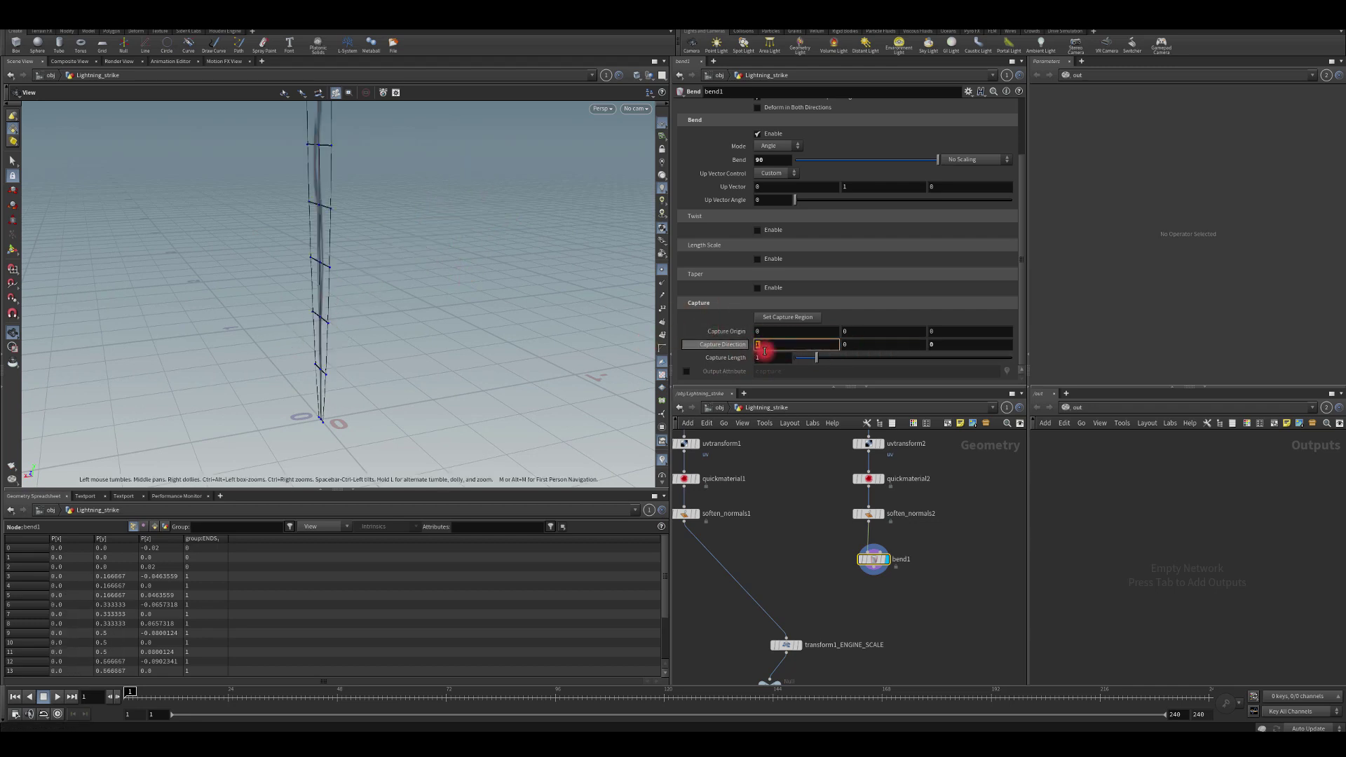
pyautogui.write('1')
pyautogui.moveTo(933, 347); pyautogui.dragTo(719, 344)
pyautogui.press('Return')
pyautogui.write('01')
pyautogui.press('Return')
pyautogui.moveTo(467, 348)
pyautogui.keyDown('alt'); pyautogui.mouseDown()
pyautogui.moveTo(417, 350)
pyautogui.moveTo(463, 333)
pyautogui.moveTo(465, 298)
pyautogui.moveTo(505, 301)
pyautogui.mouseUp(); pyautogui.keyUp('alt')
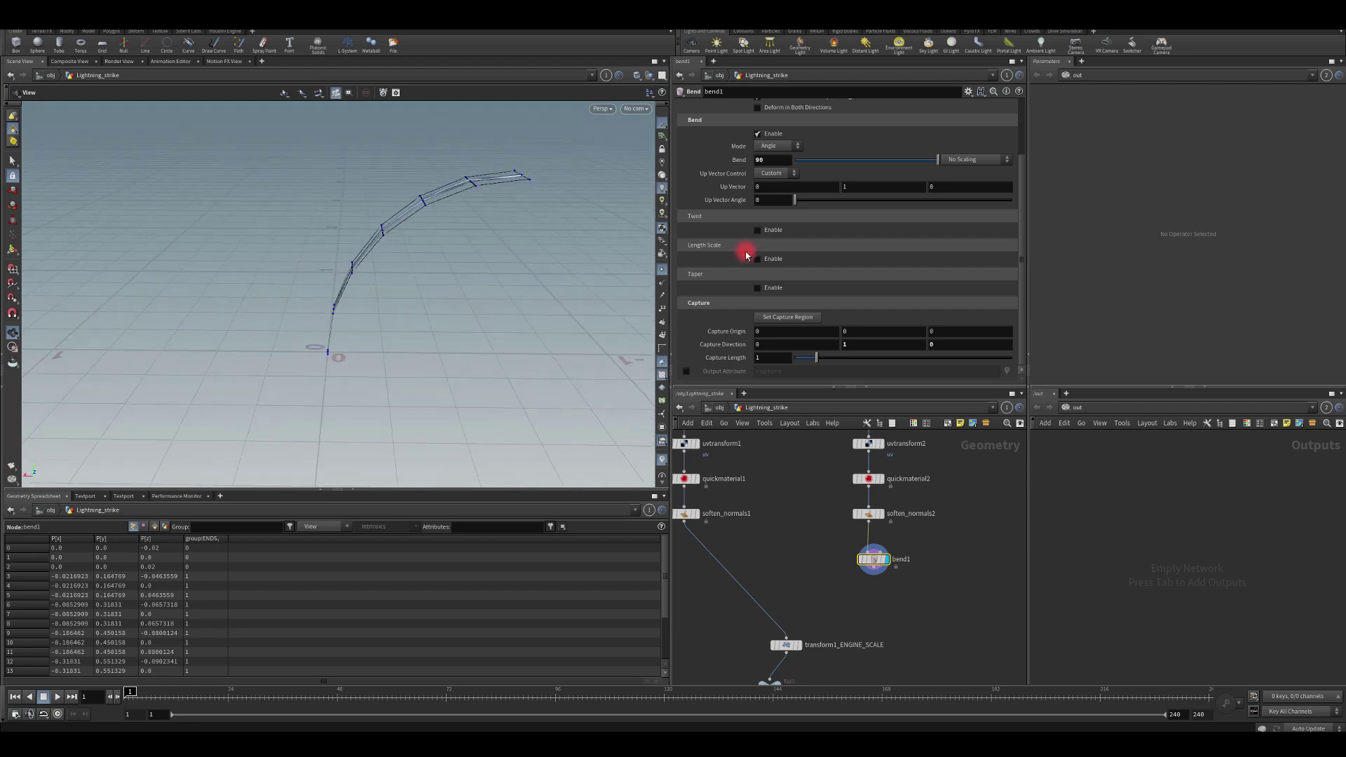
# Try a bend angle of 180 on bend1, and set it back to 90.
pyautogui.doubleClick(768, 159)
pyautogui.write('180')
pyautogui.press('Return')
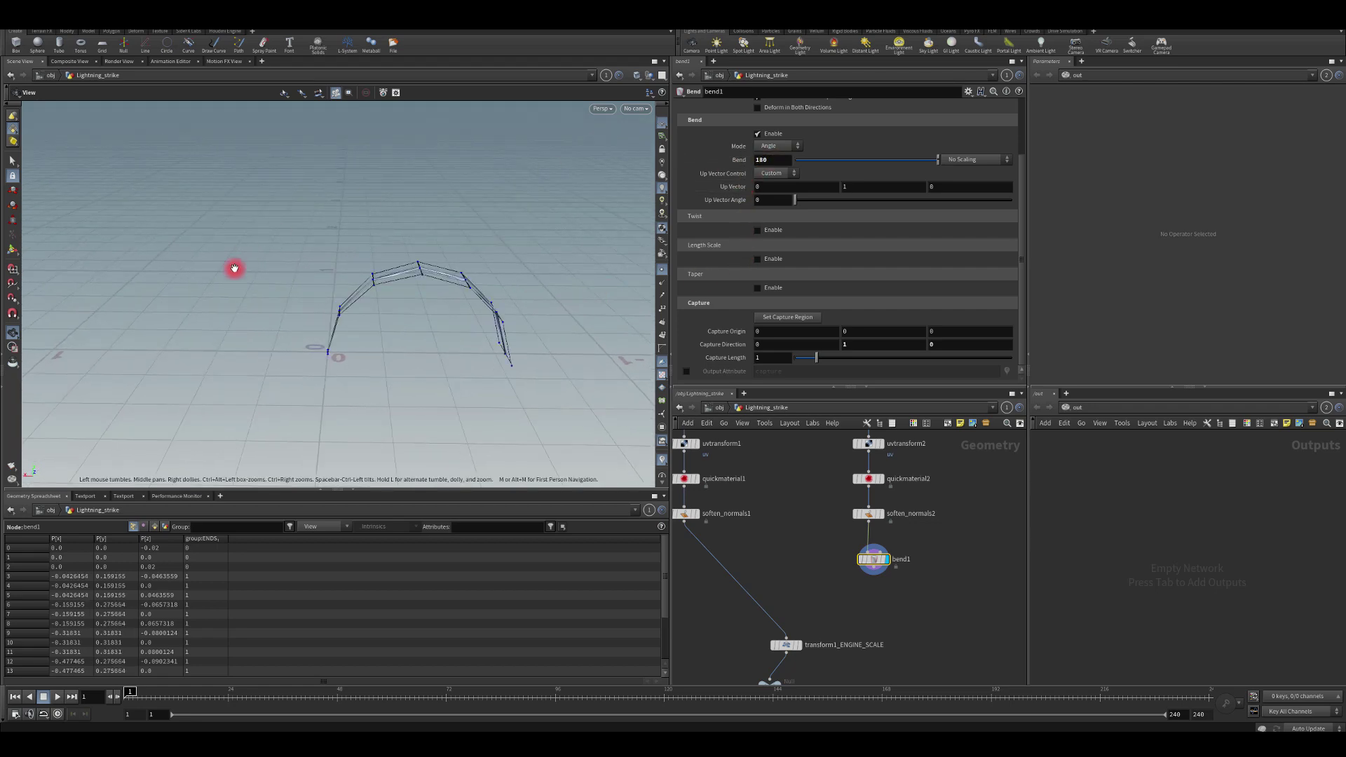
pyautogui.moveTo(391, 173); pyautogui.dragTo(297, 230)
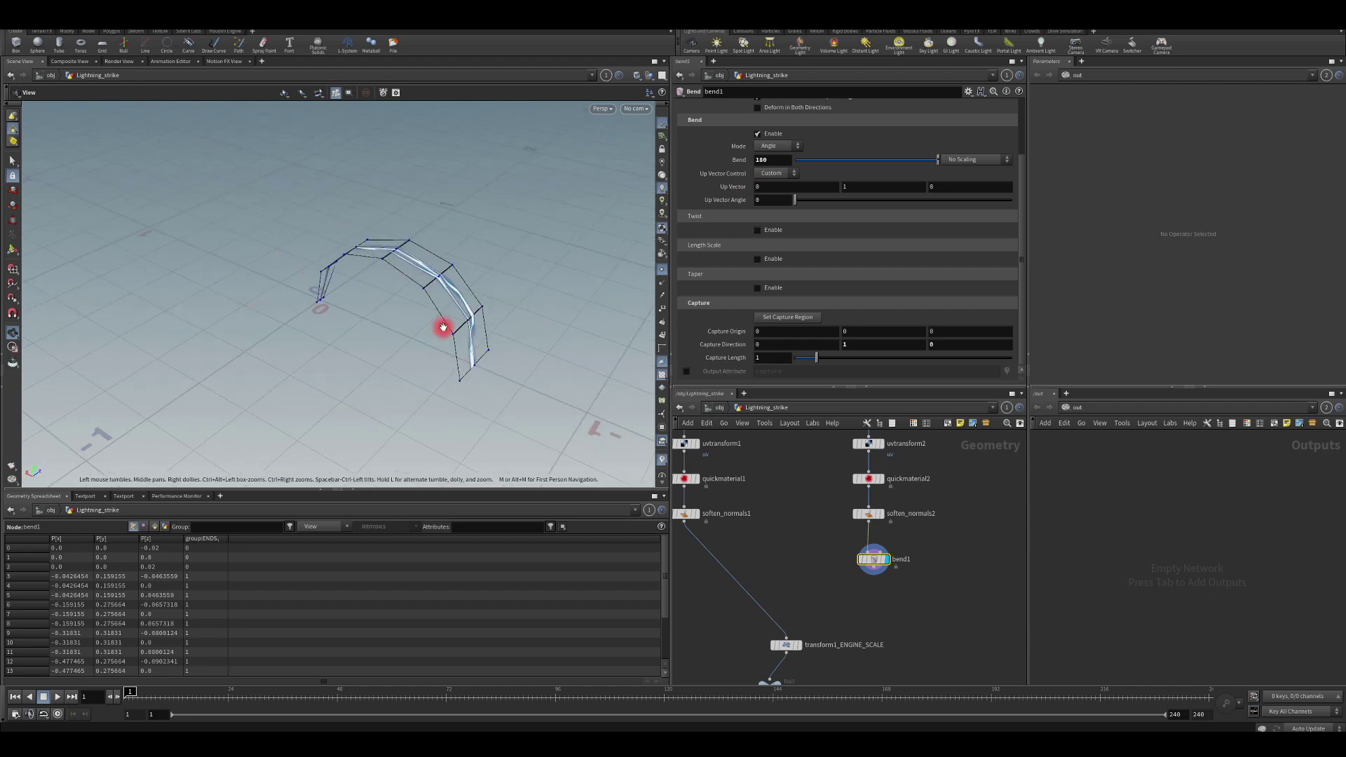
pyautogui.moveTo(528, 319); pyautogui.dragTo(334, 168)
pyautogui.click(766, 159)
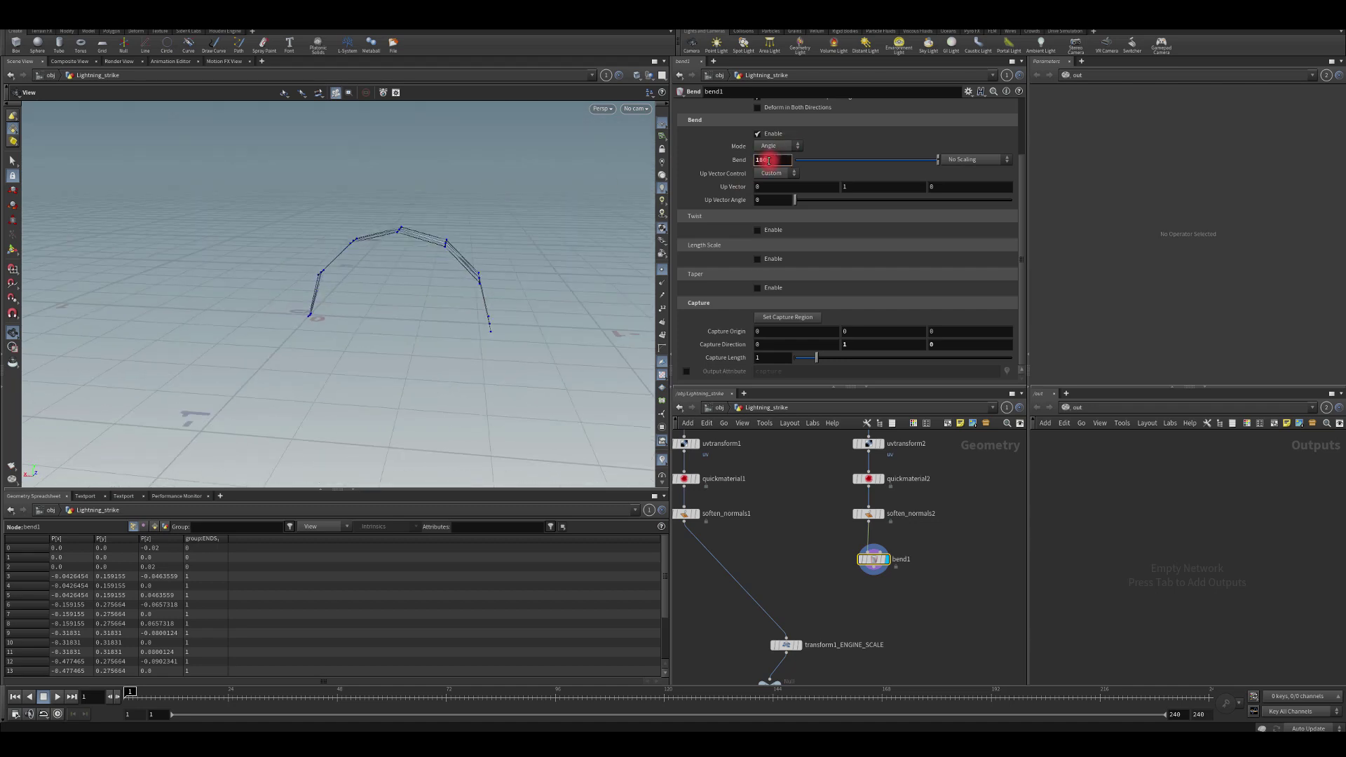
pyautogui.write('90')
pyautogui.press('Return')
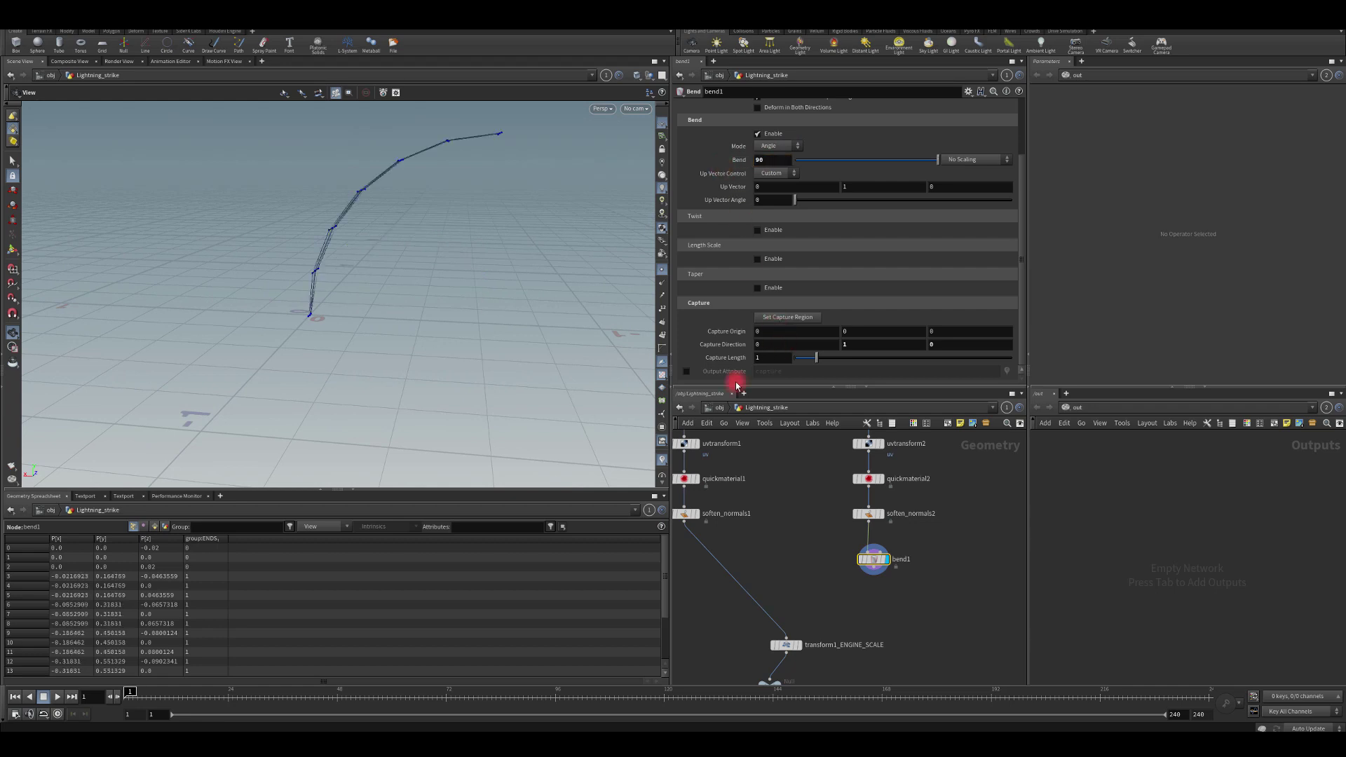
# Append a Transform node below bend1 and make it the displayed node.
pyautogui.moveTo(793, 548); pyautogui.dragTo(779, 485, button='middle')
pyautogui.moveTo(860, 505); pyautogui.dragTo(870, 536)
pyautogui.write('tr')
pyautogui.press('Down')
pyautogui.press('Down')
pyautogui.press('Return')
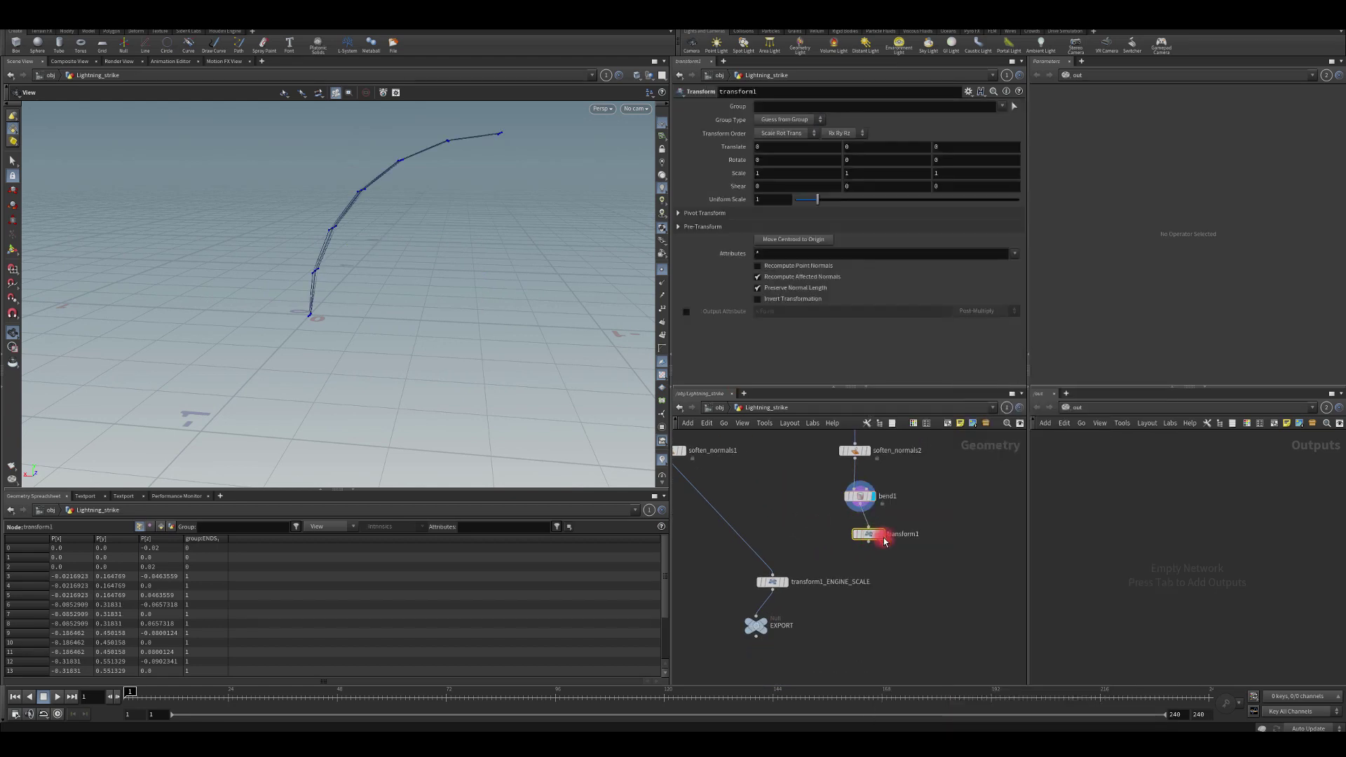
pyautogui.moveTo(875, 543); pyautogui.dragTo(863, 527)
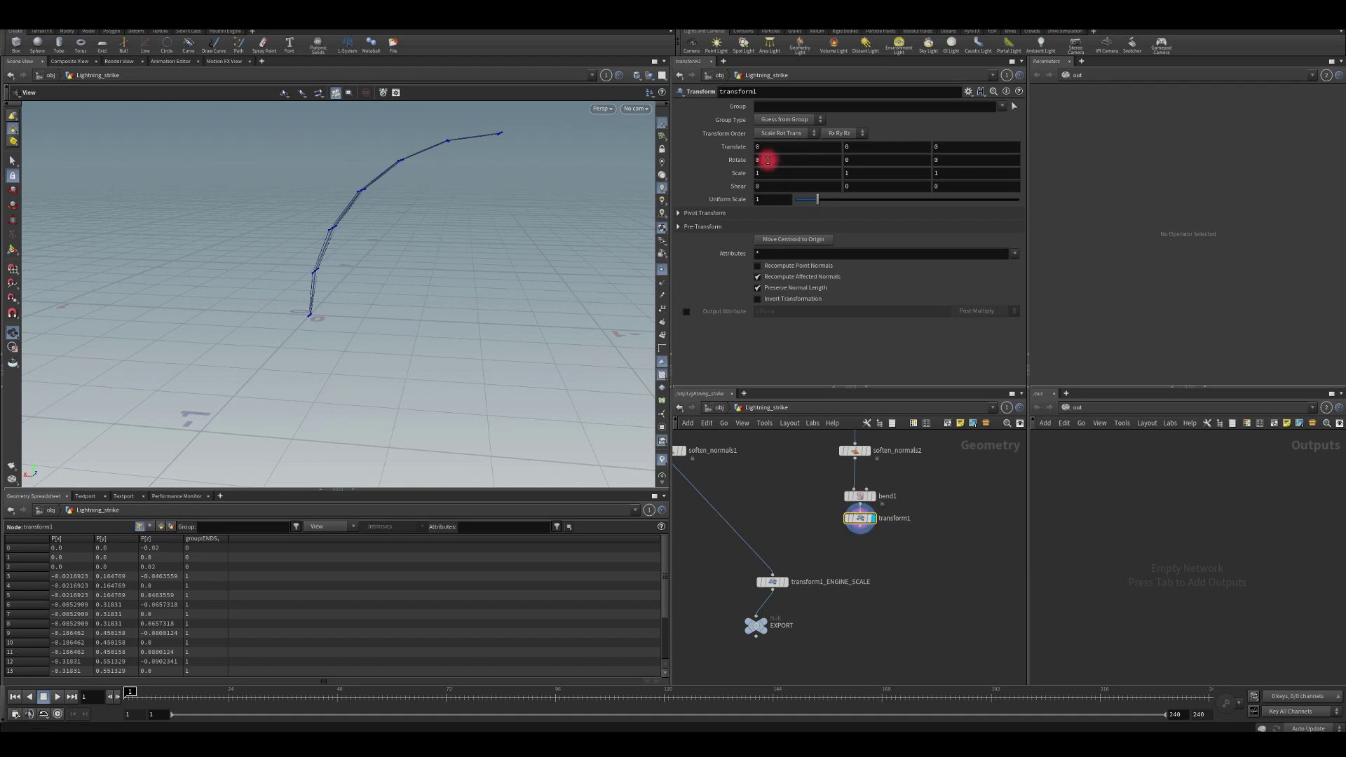
# Set the Z rotation of transform1 to 45, leaving X and Y rotation at 0.
pyautogui.moveTo(761, 160); pyautogui.dragTo(631, 150, button='middle')
pyautogui.write('0')
pyautogui.press('Return')
pyautogui.keyDown('ctrl'); pyautogui.middleClick(847, 160); pyautogui.keyUp('ctrl')
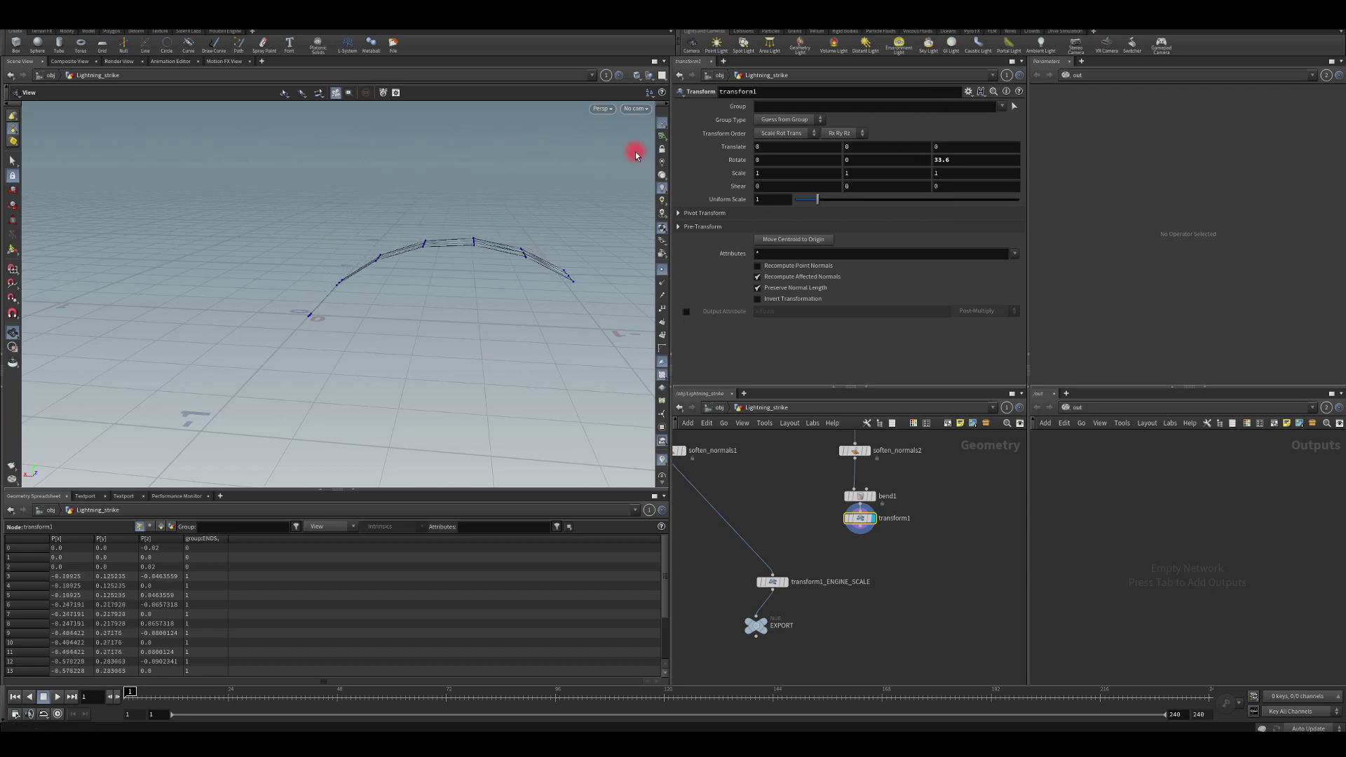
pyautogui.moveTo(948, 160); pyautogui.dragTo(848, 150)
pyautogui.write('45')
pyautogui.press('Return')
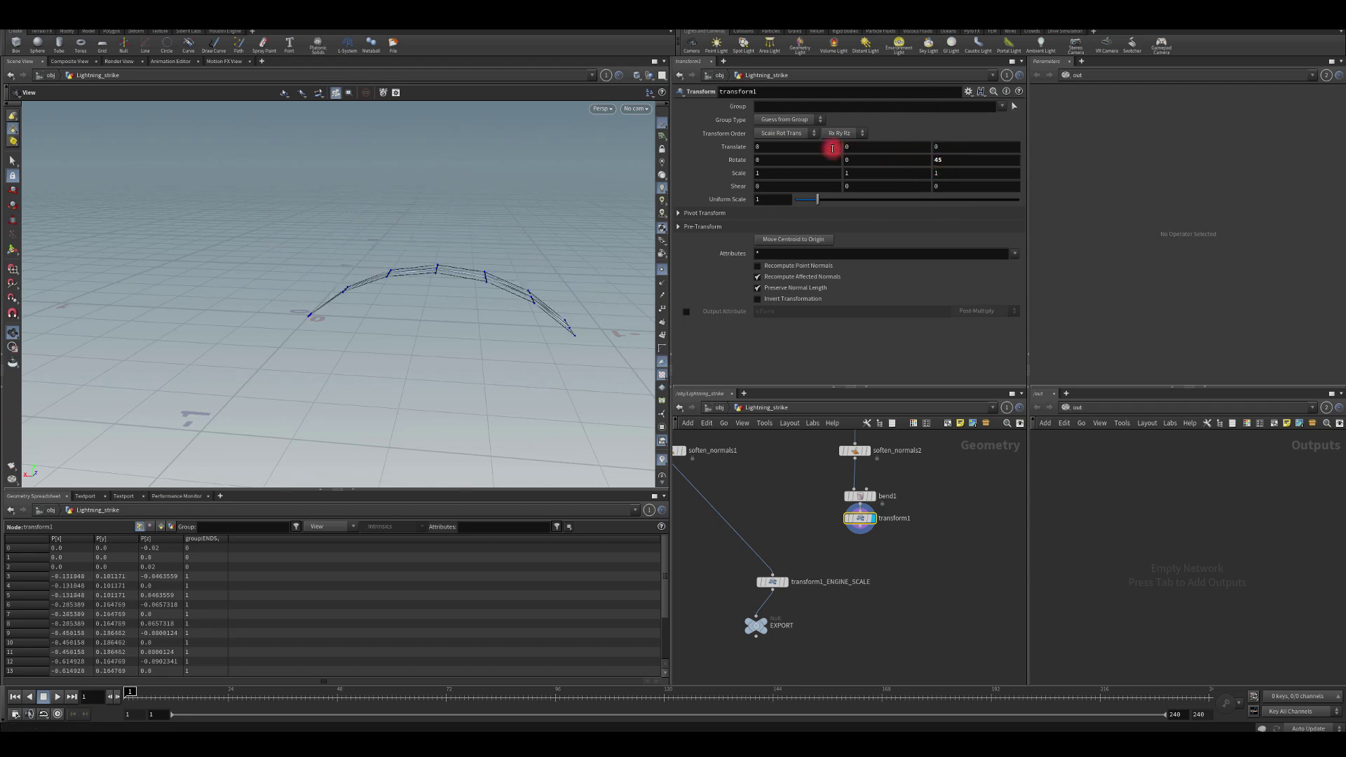
pyautogui.moveTo(490, 241); pyautogui.dragTo(422, 322)
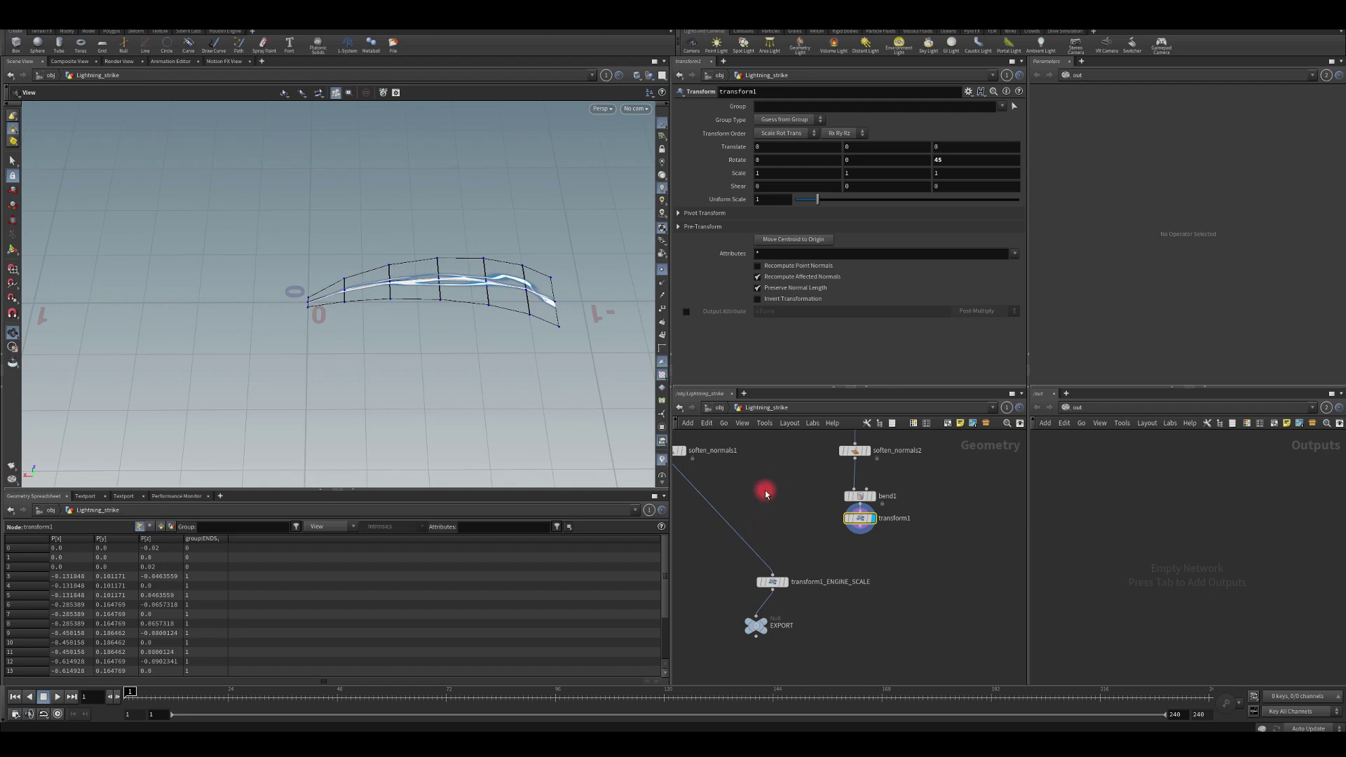
# Reverse the taper in sweep2's scale ramp by raising its start to 1 and lowering its end to 0.
pyautogui.moveTo(766, 493); pyautogui.dragTo(749, 610, button='middle')
pyautogui.moveTo(775, 529); pyautogui.dragTo(770, 613, button='middle')
pyautogui.click(822, 552)
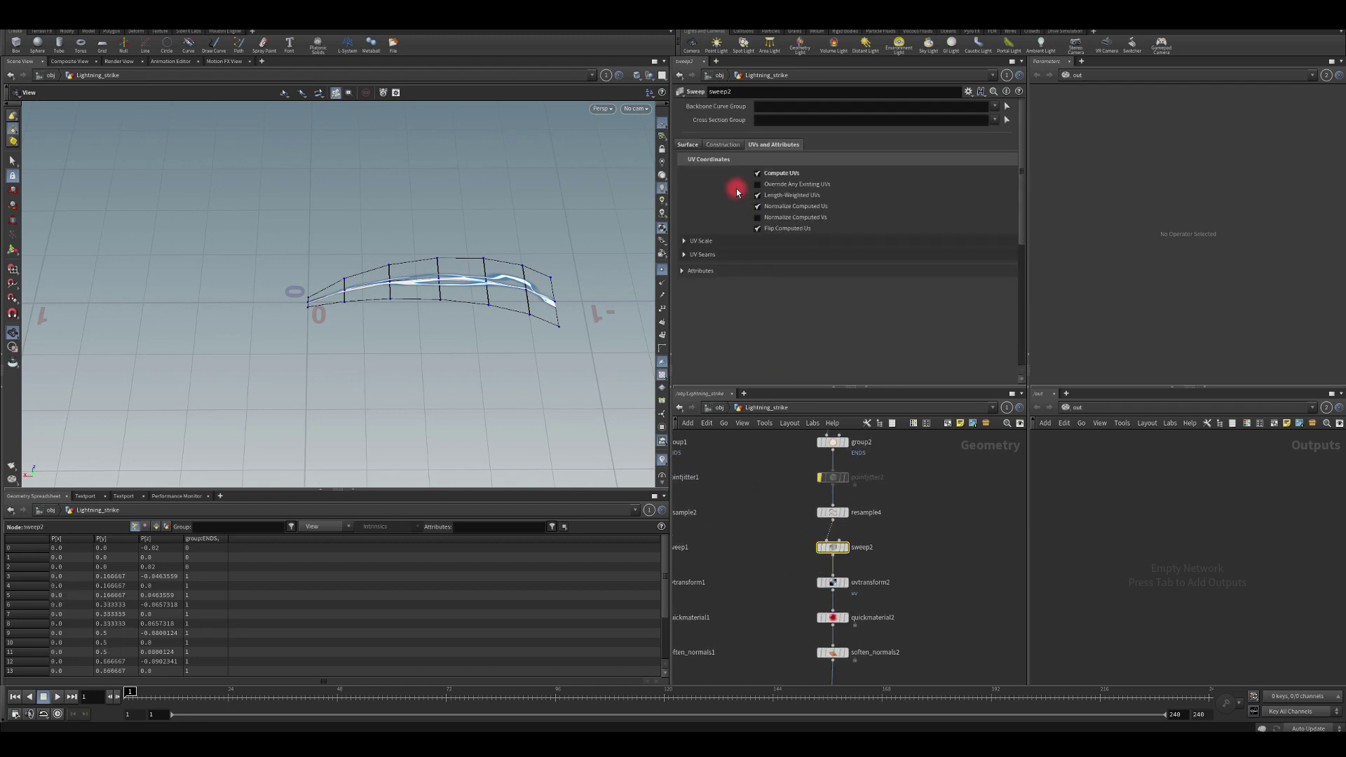
pyautogui.click(689, 145)
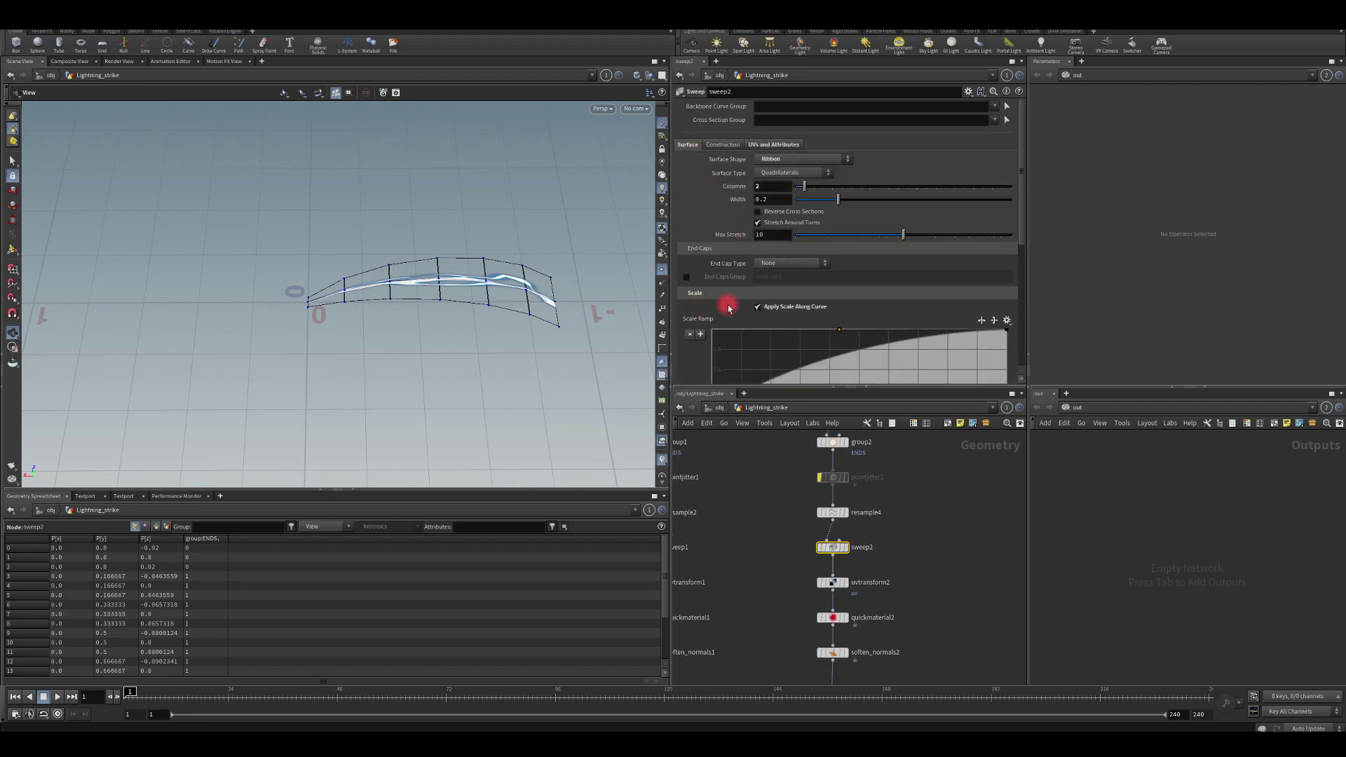
pyautogui.scroll(-3, 729, 308)
pyautogui.moveTo(711, 328); pyautogui.dragTo(687, 219)
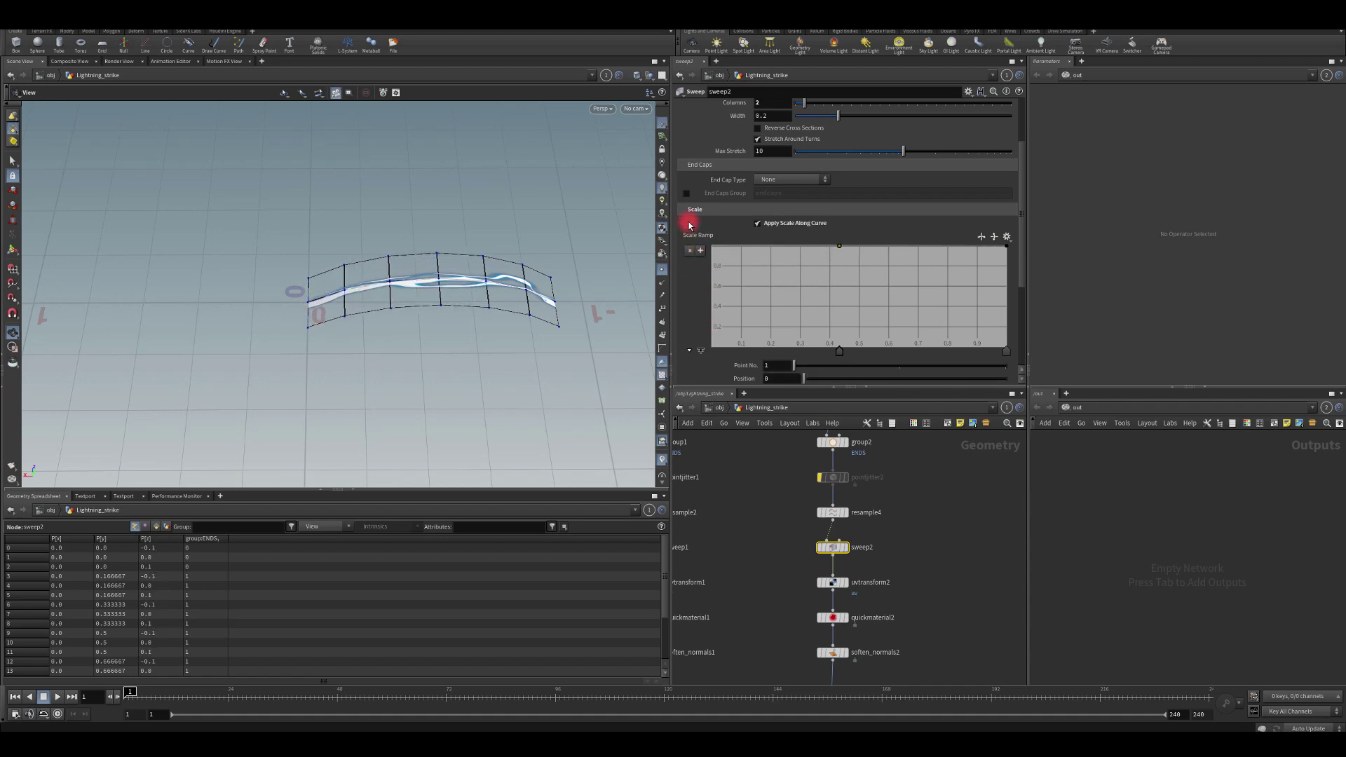
pyautogui.moveTo(1008, 251); pyautogui.dragTo(1010, 350)
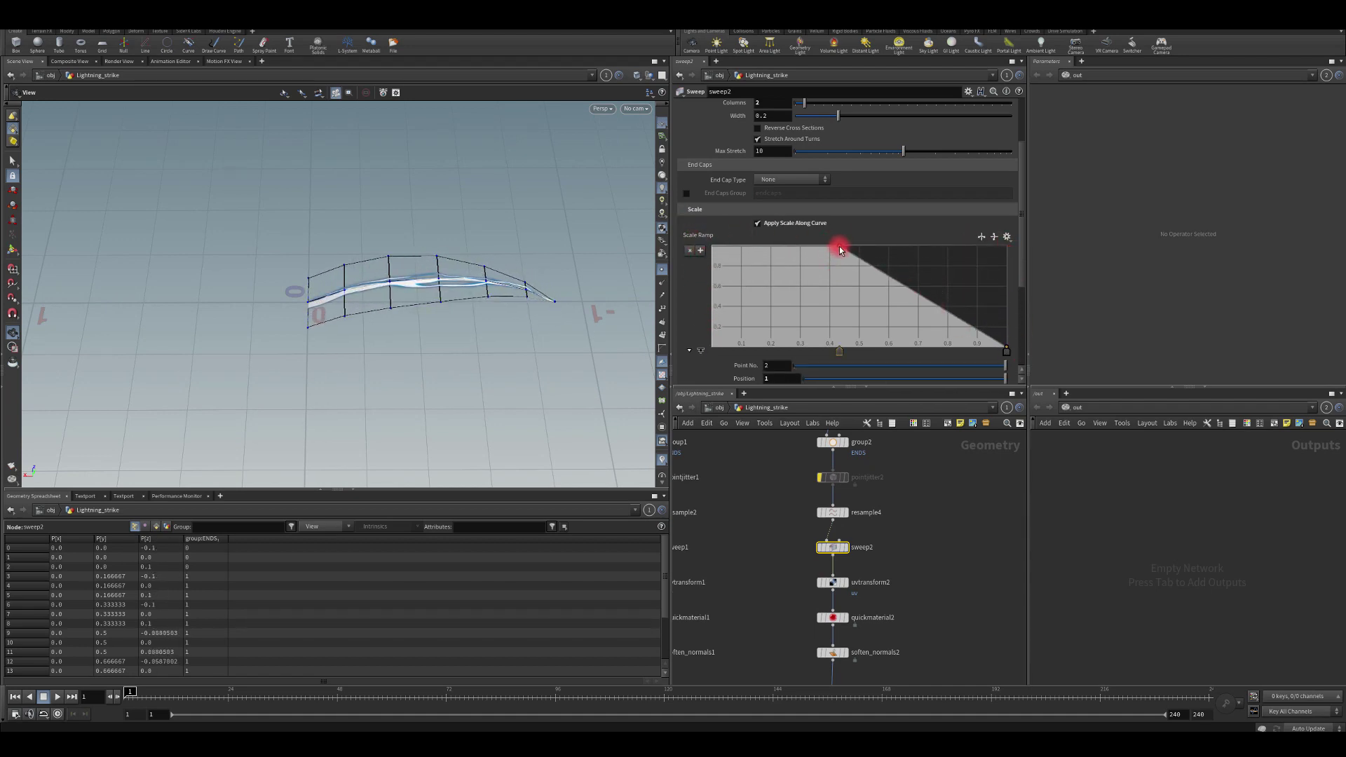
# Smooth sweep2's scale ramp with a lowered point near position 0.42, a start point at value 1 and a point near 0.6.
pyautogui.moveTo(841, 250); pyautogui.dragTo(837, 273)
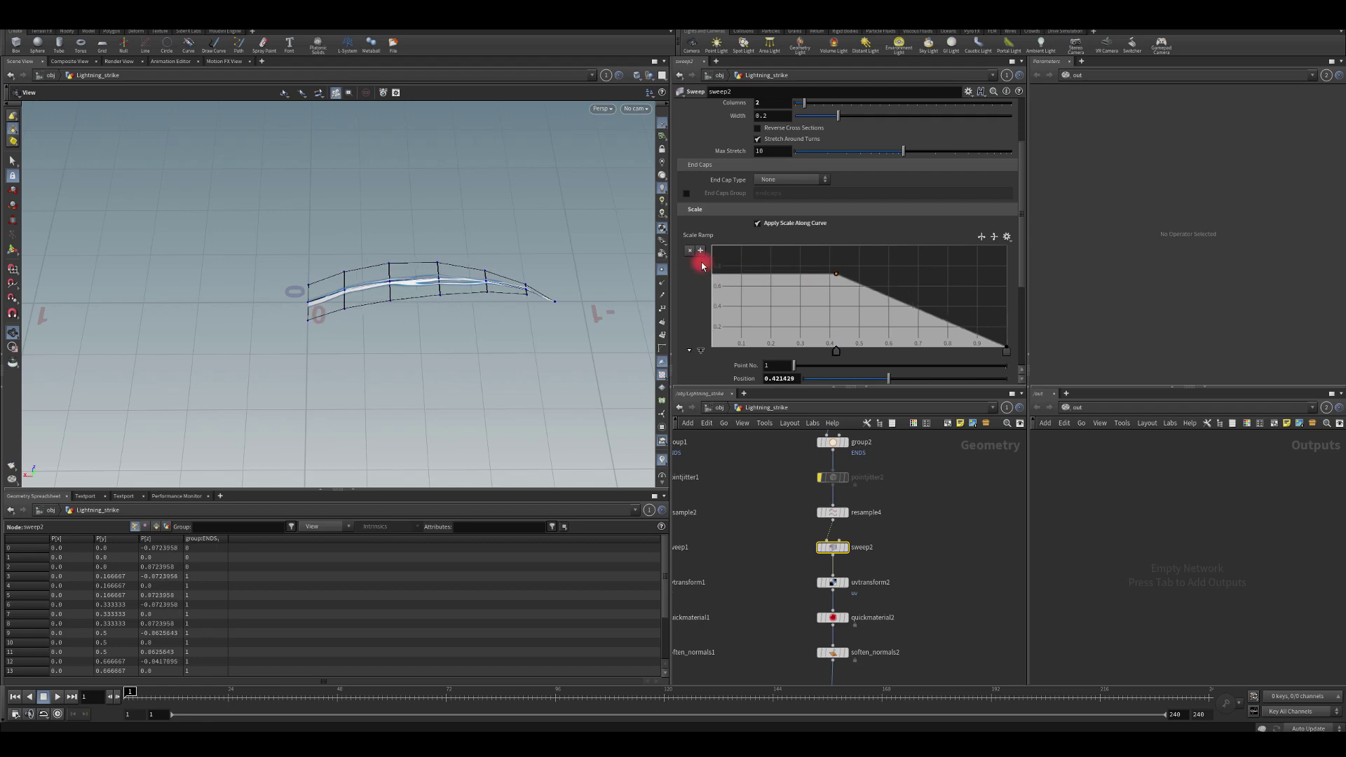
pyautogui.click(720, 278)
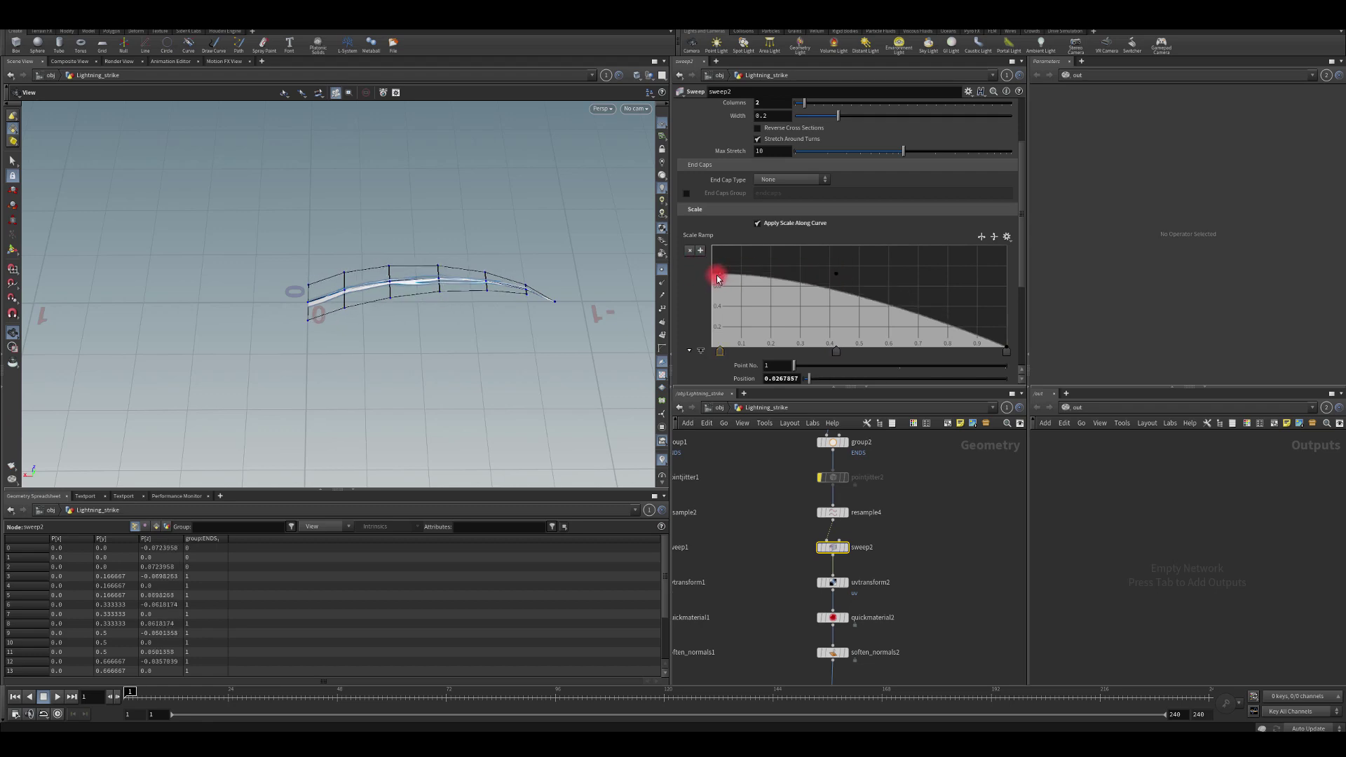
pyautogui.moveTo(720, 277); pyautogui.dragTo(707, 249)
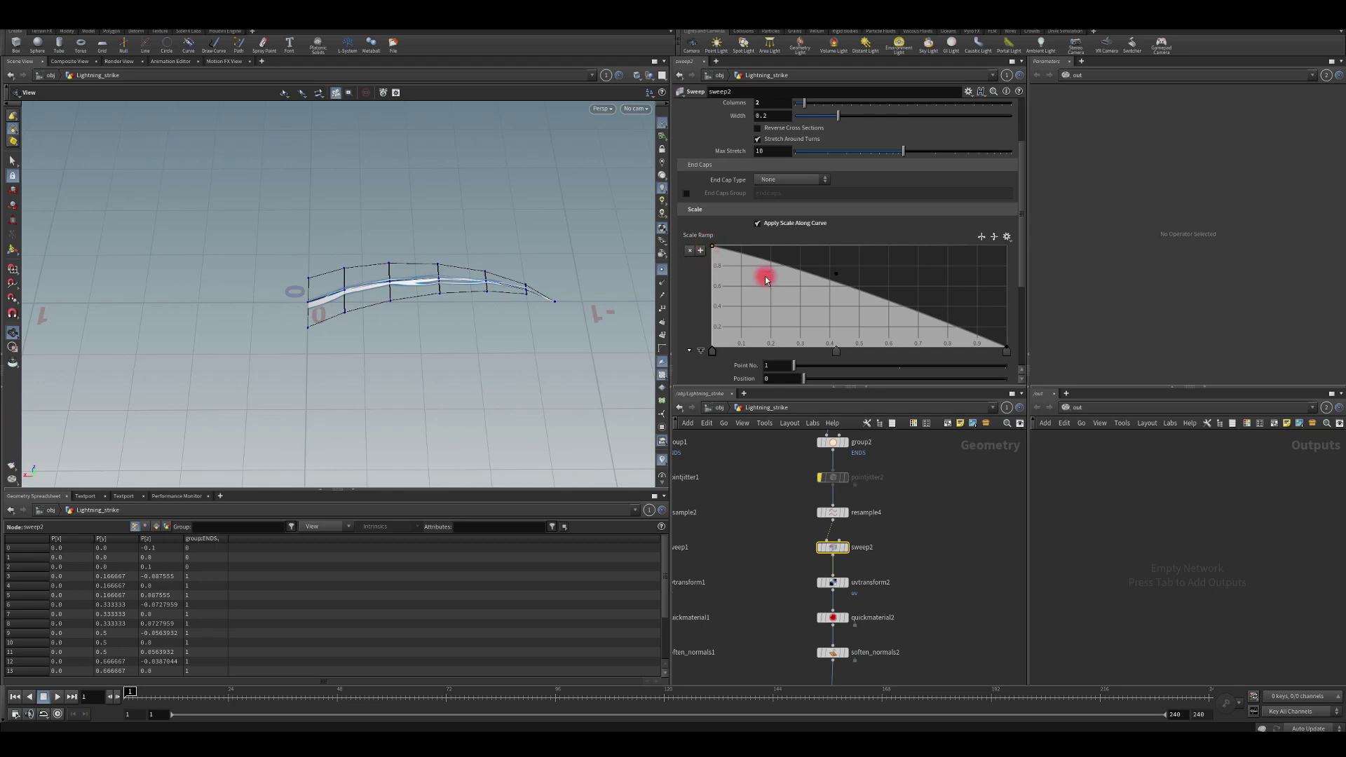
pyautogui.moveTo(867, 275); pyautogui.dragTo(893, 297)
pyautogui.moveTo(500, 314); pyautogui.dragTo(393, 280)
# Set the value of the last point in sweep2's scale ramp to 0.4.
pyautogui.click(1007, 349)
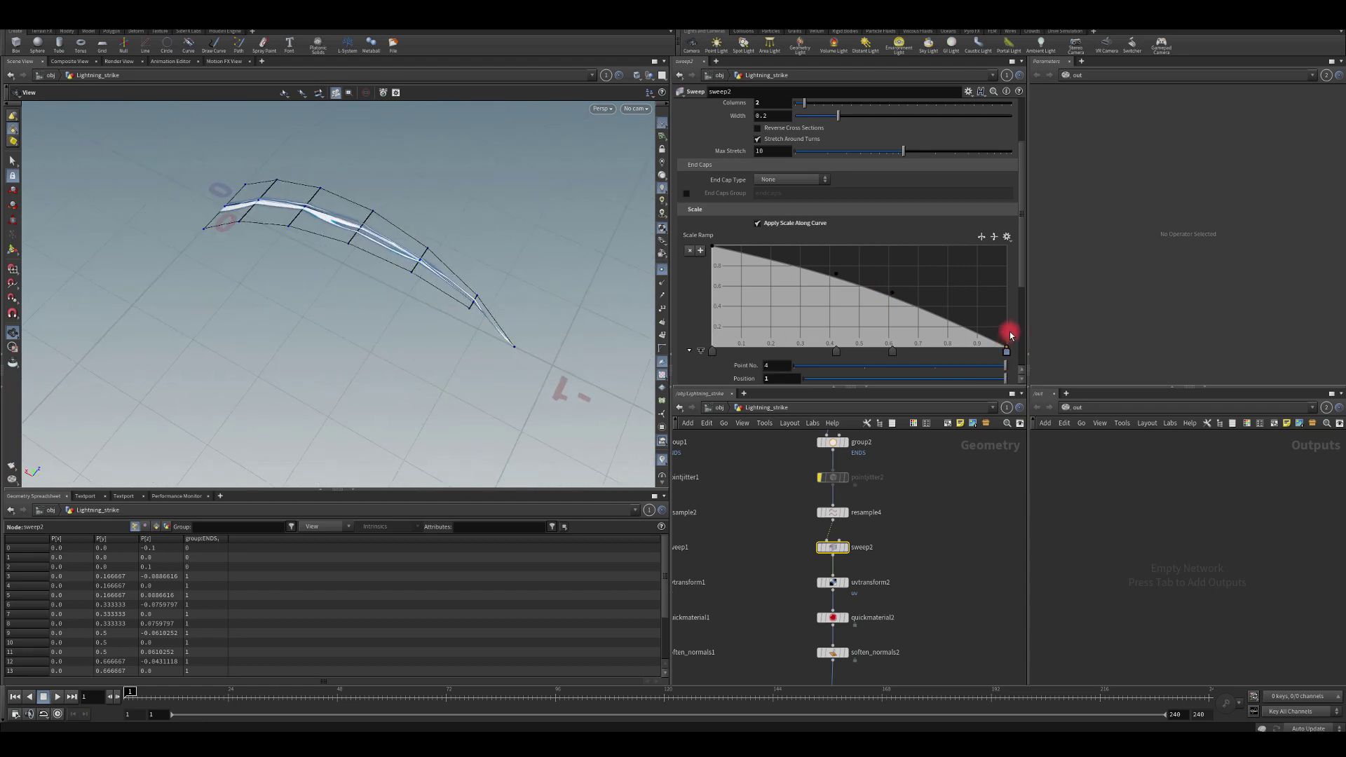
pyautogui.moveTo(1007, 349); pyautogui.dragTo(1018, 316)
pyautogui.moveTo(484, 355); pyautogui.dragTo(471, 302)
pyautogui.scroll(-2, 760, 292)
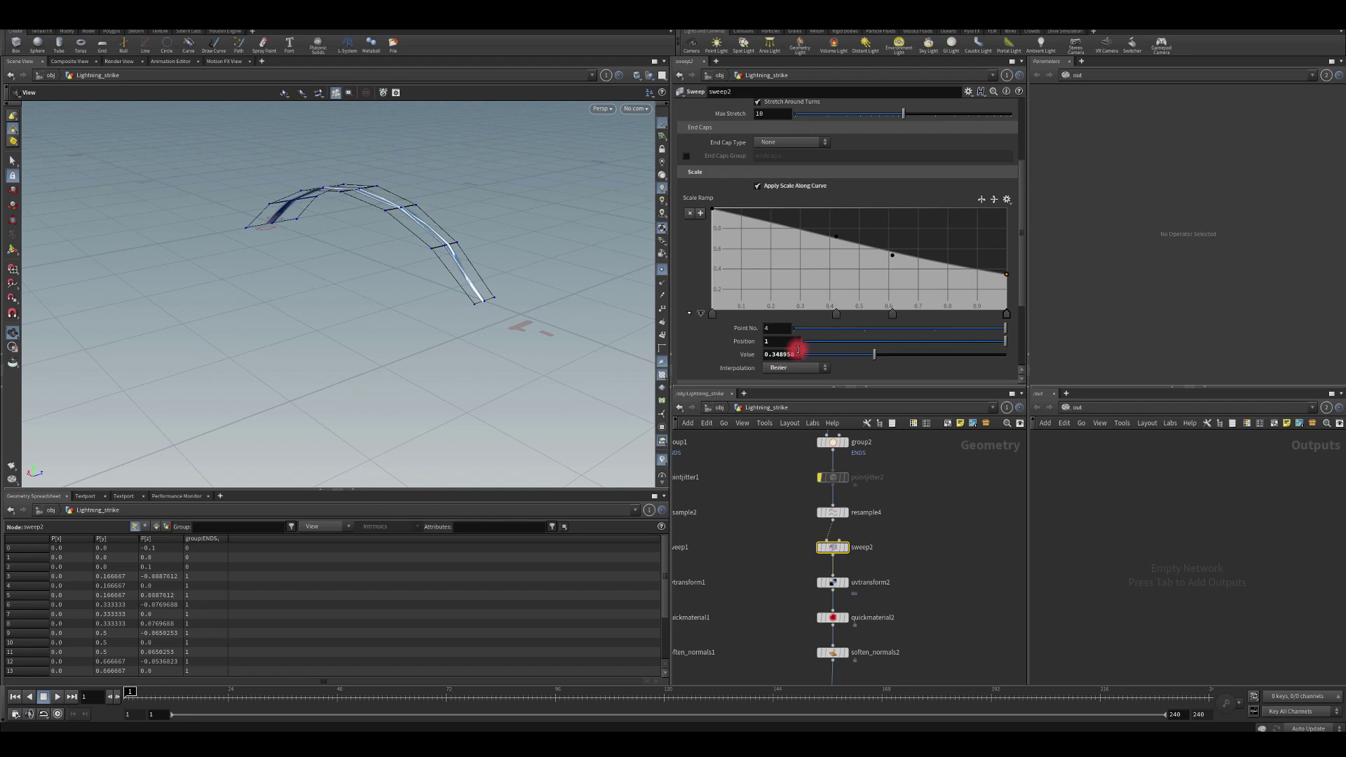
pyautogui.write('4')
pyautogui.moveTo(798, 352); pyautogui.dragTo(704, 362)
pyautogui.press('Return')
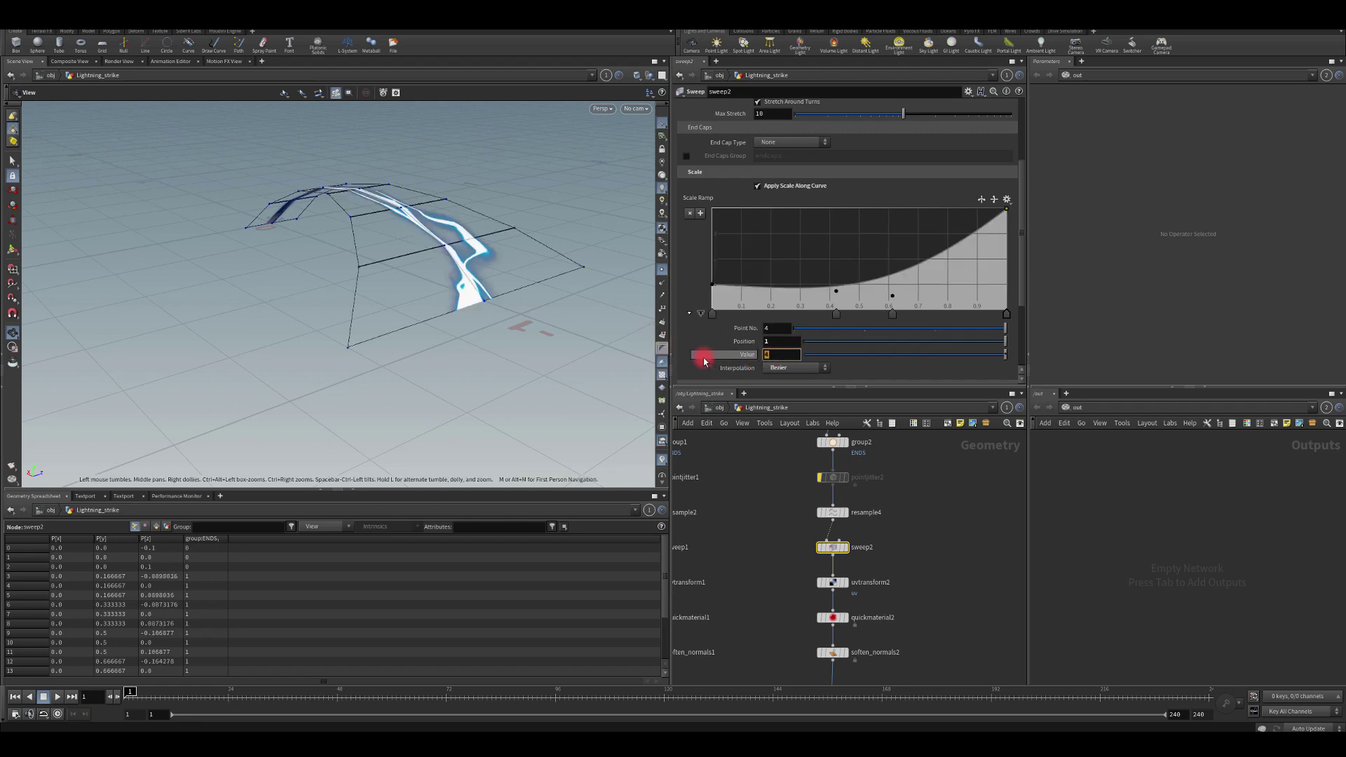
pyautogui.write('.4')
pyautogui.press('Return')
pyautogui.moveTo(391, 306); pyautogui.dragTo(129, 169)
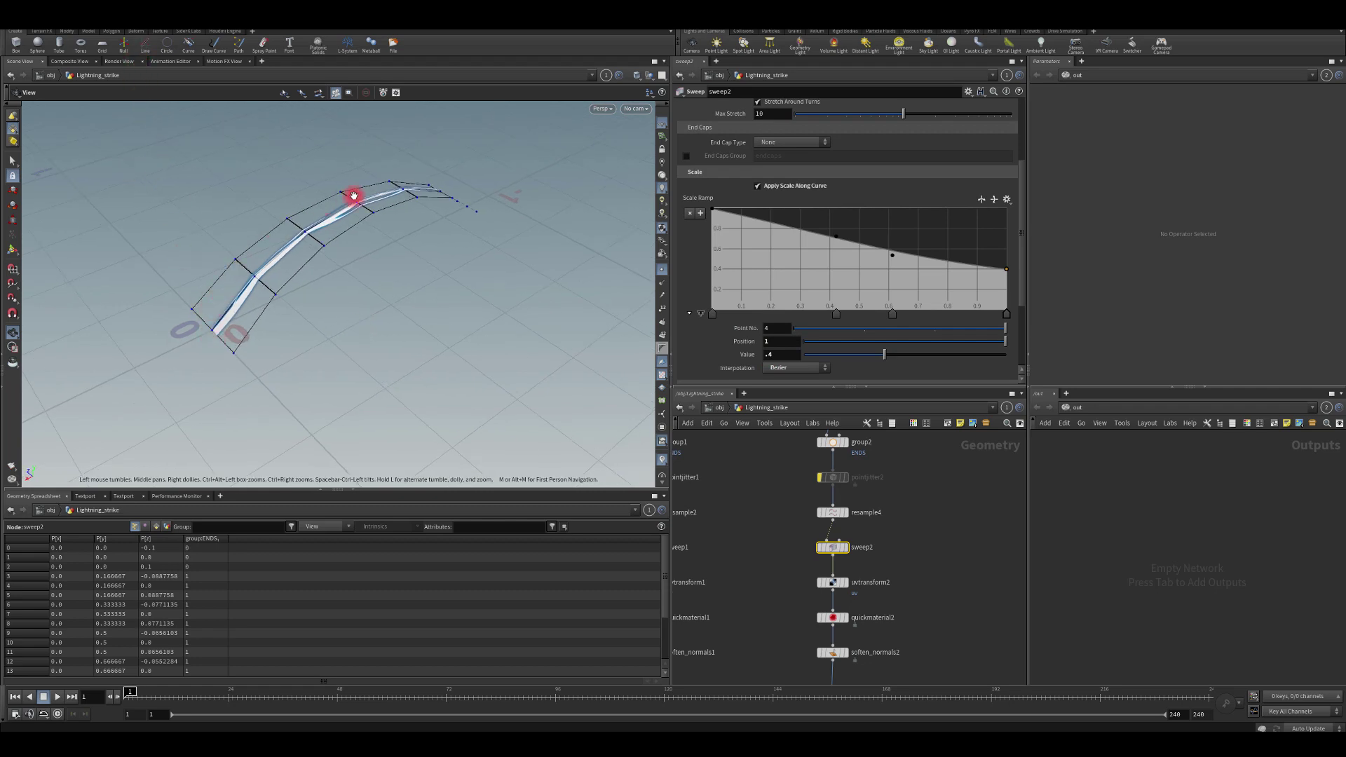
pyautogui.moveTo(446, 295); pyautogui.dragTo(303, 280)
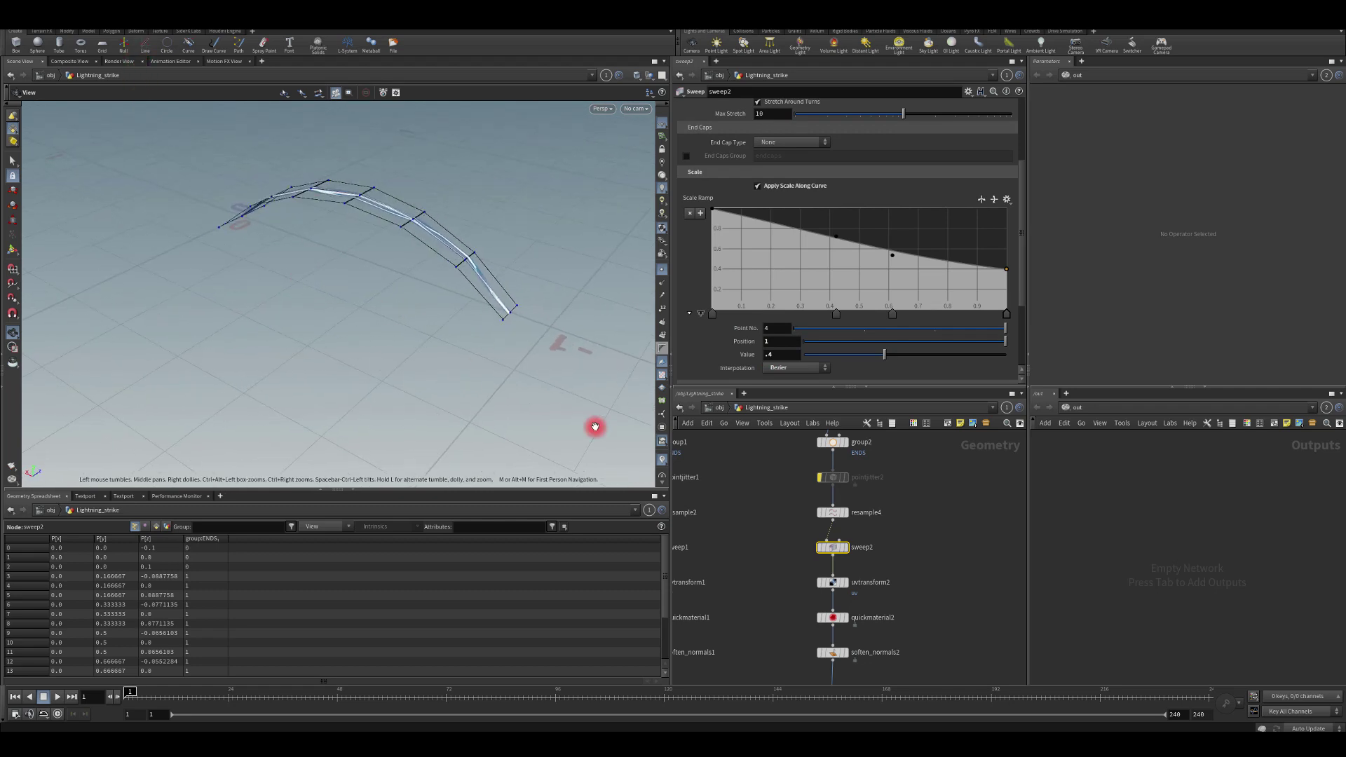
# Turn off the bypass on pointjitter2 in the bent chain.
pyautogui.moveTo(784, 545); pyautogui.dragTo(786, 527, button='middle')
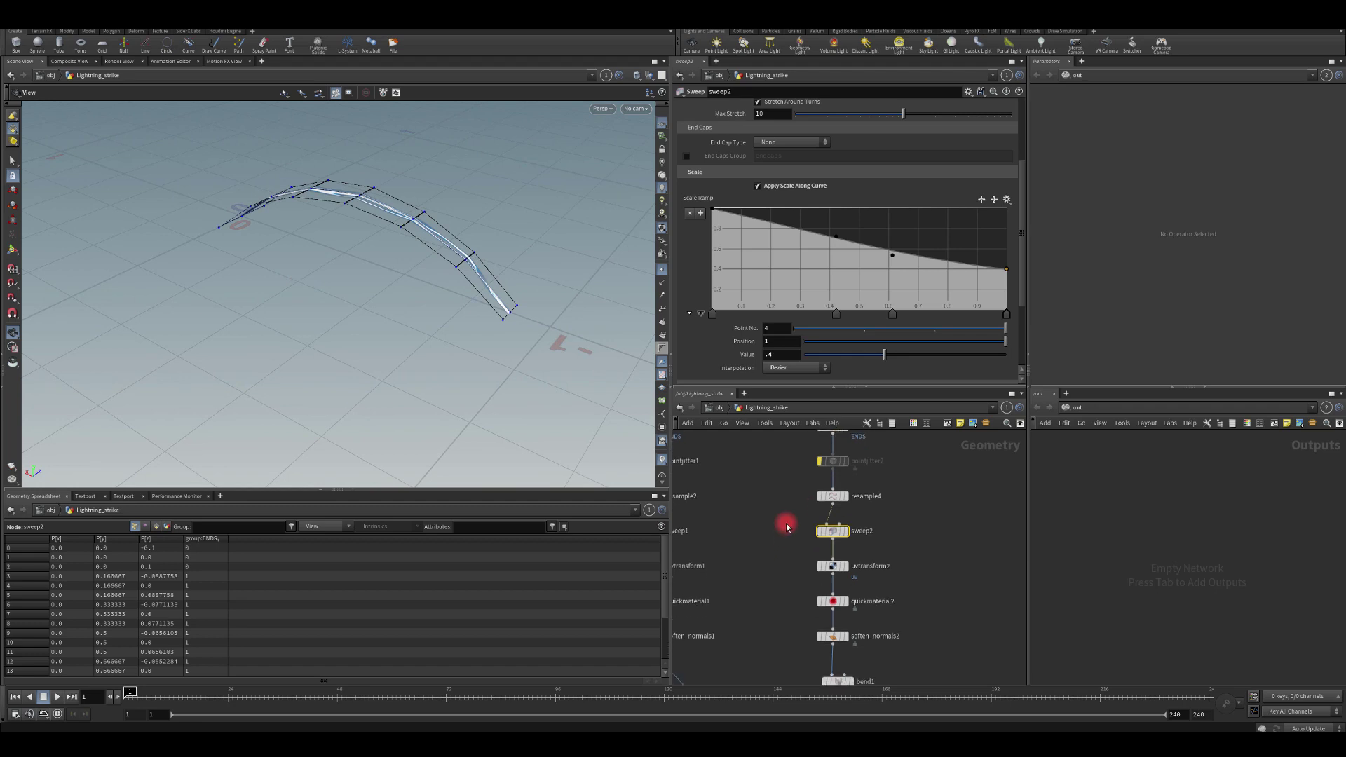
pyautogui.click(821, 464)
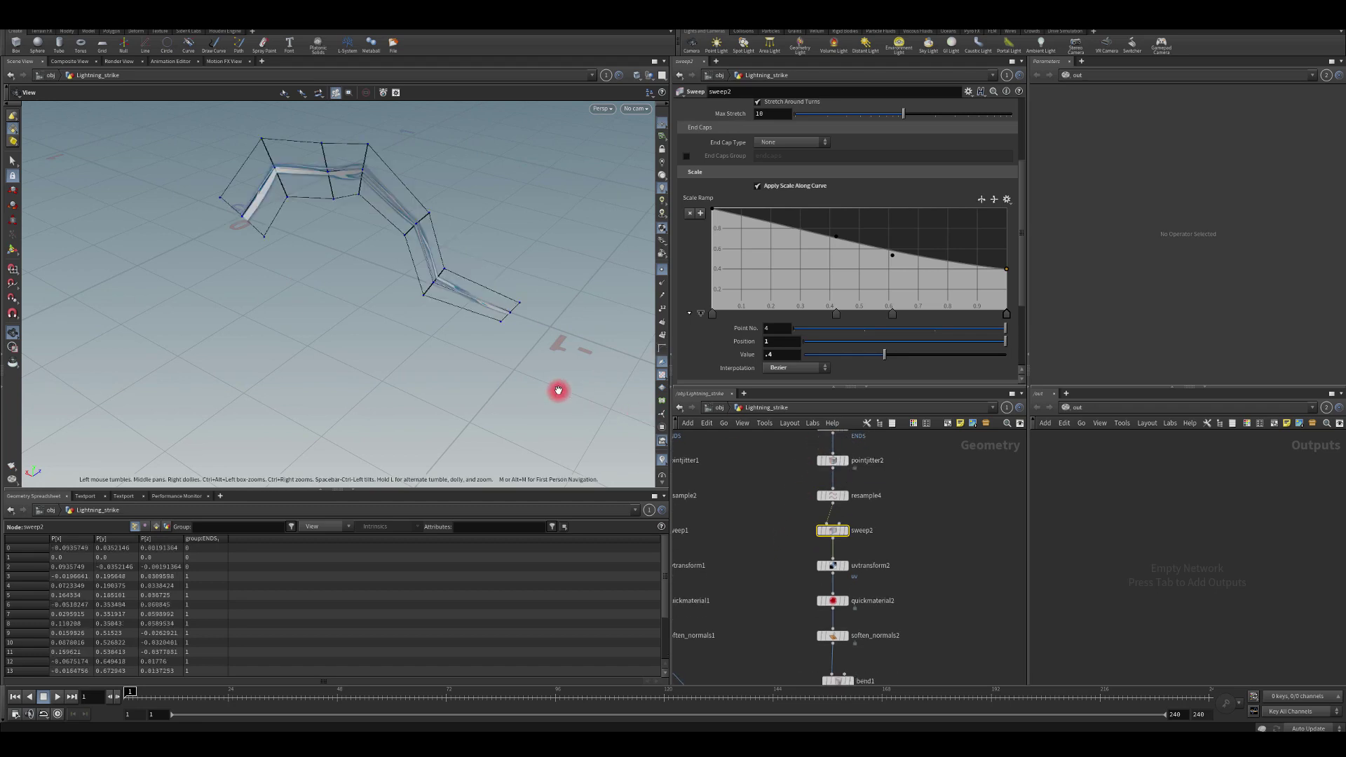
pyautogui.moveTo(394, 337); pyautogui.dragTo(324, 283)
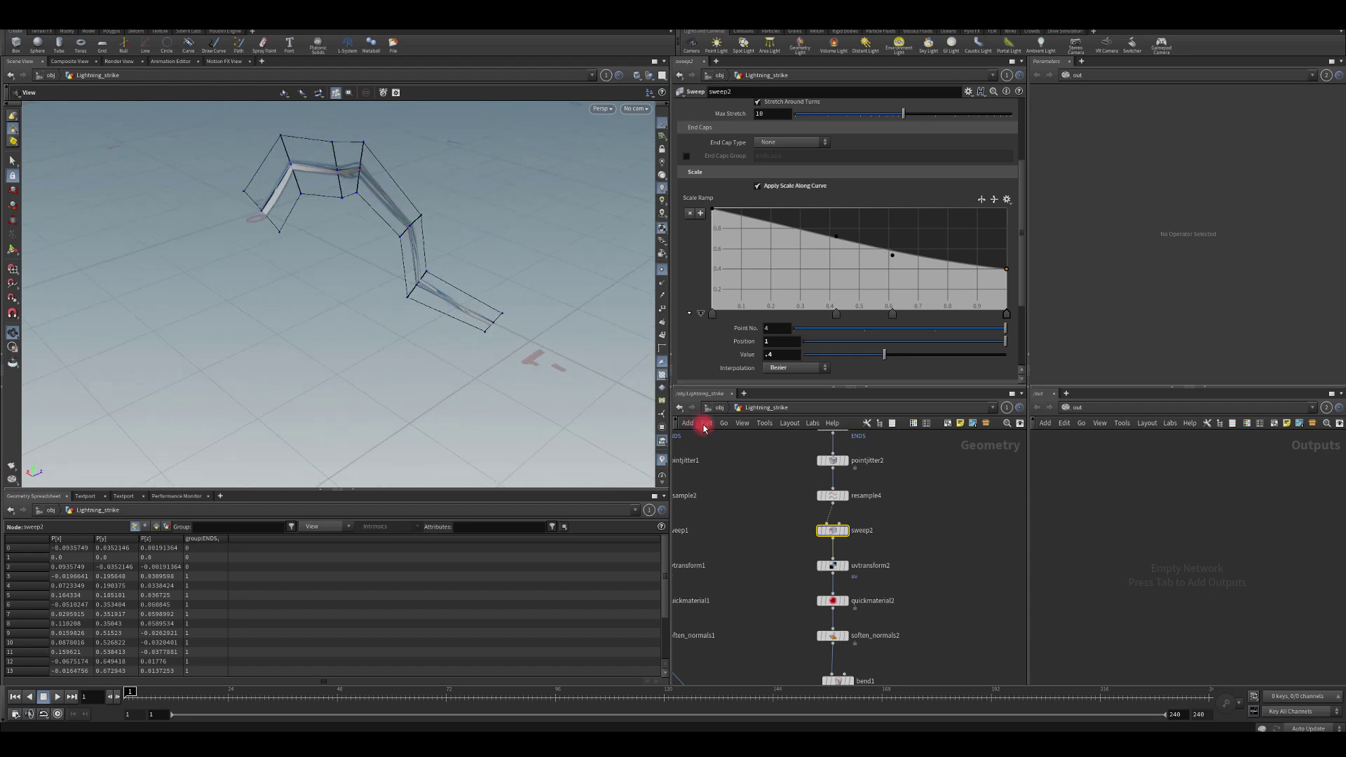
# Set pointjitter2's seed to about 1.93 and its X axis scale to 0.
pyautogui.click(832, 461)
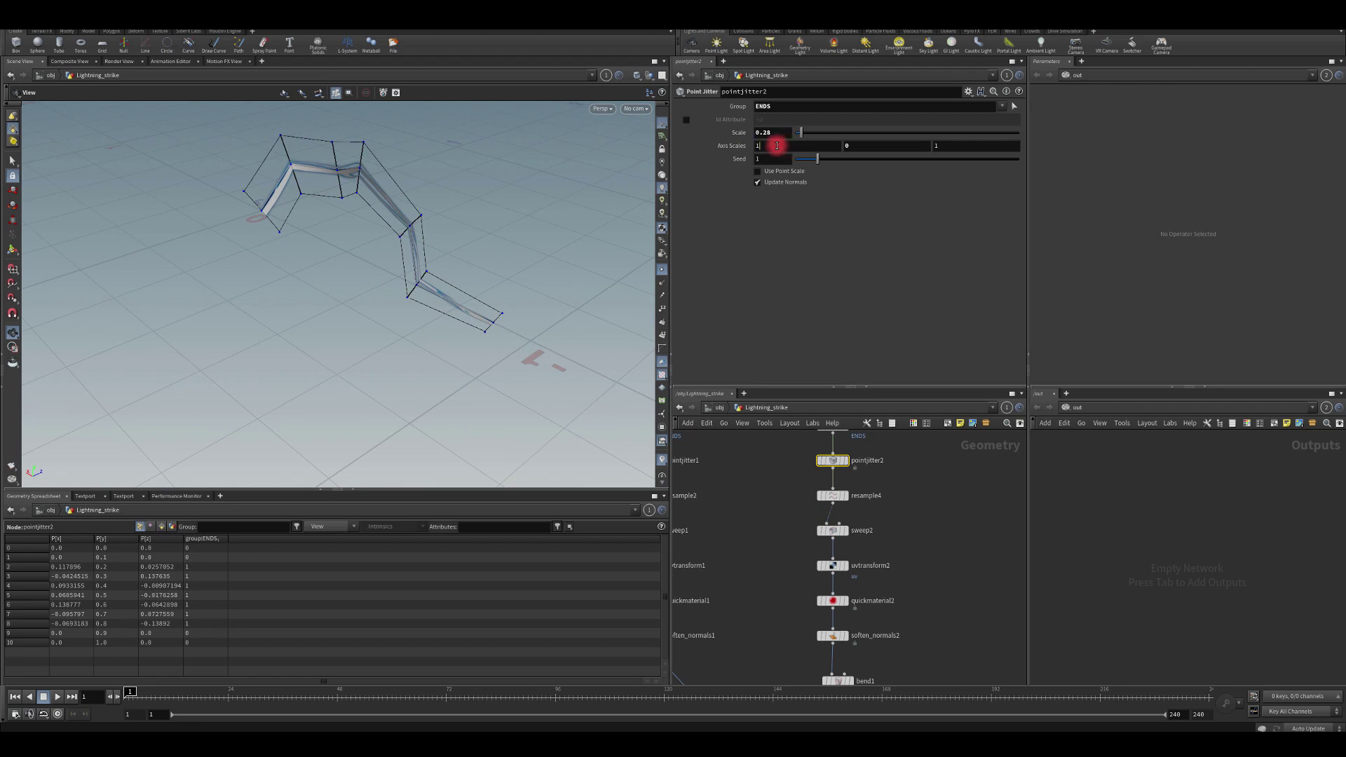
pyautogui.click(893, 159)
pyautogui.moveTo(874, 159); pyautogui.dragTo(838, 159)
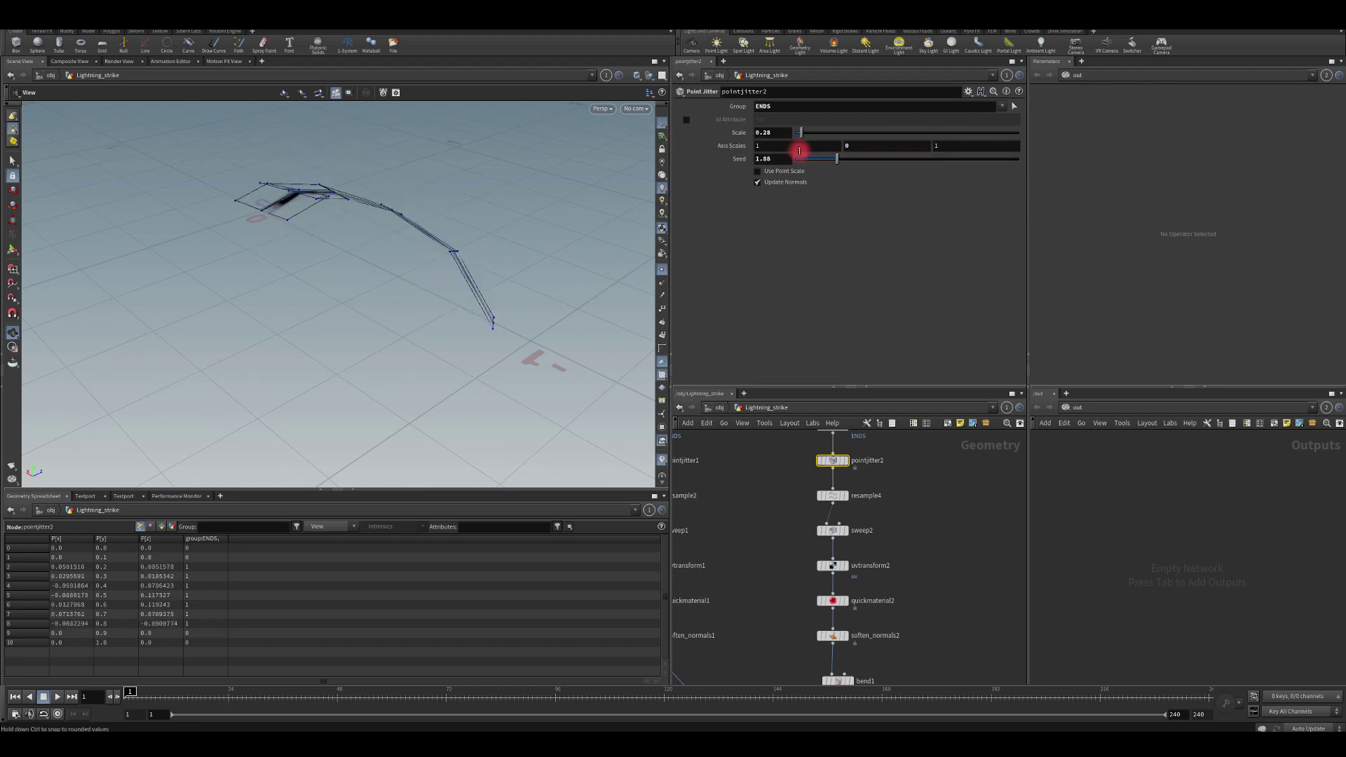
pyautogui.click(772, 148)
pyautogui.write('0')
pyautogui.press('Return')
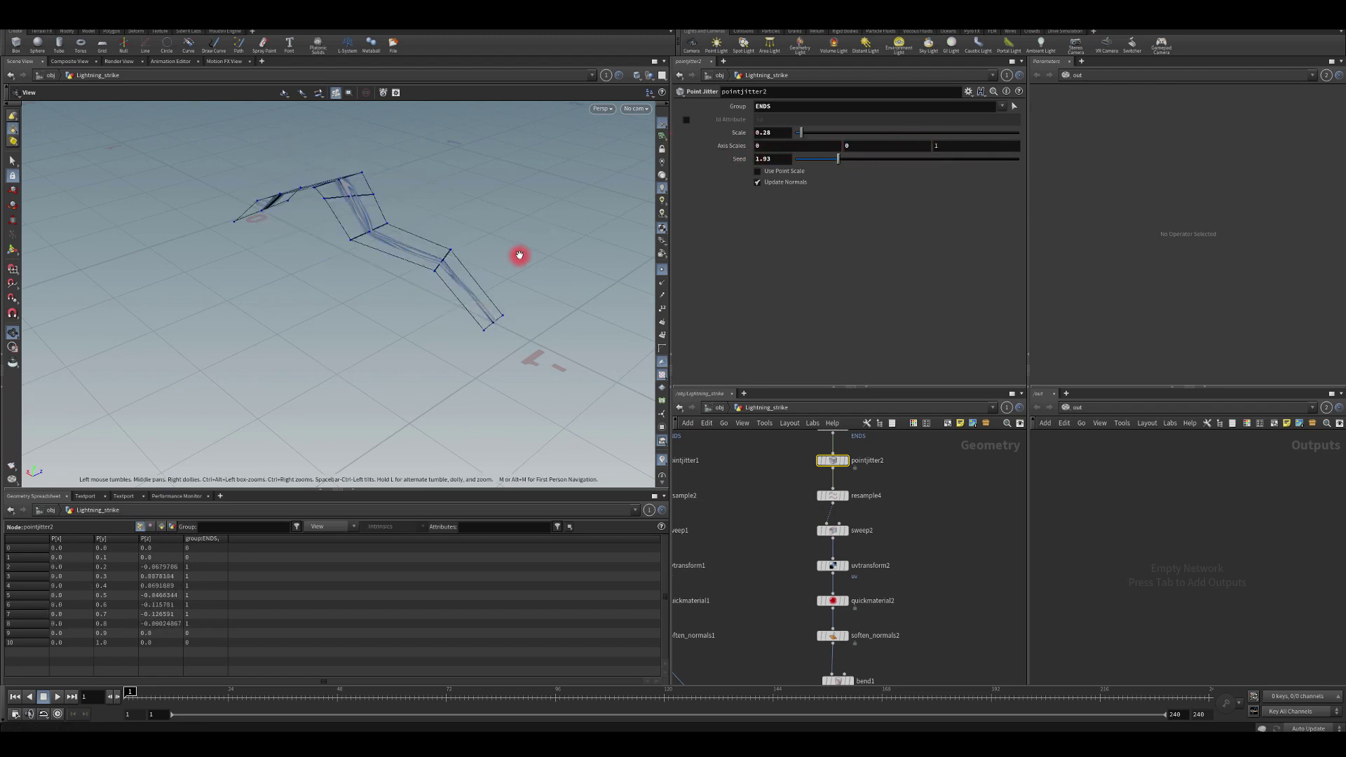
# Set pointjitter2's seed to about 2.19, its X axis scale to 0.2 and its Y axis scale to 0.5.
pyautogui.moveTo(517, 256); pyautogui.dragTo(474, 241)
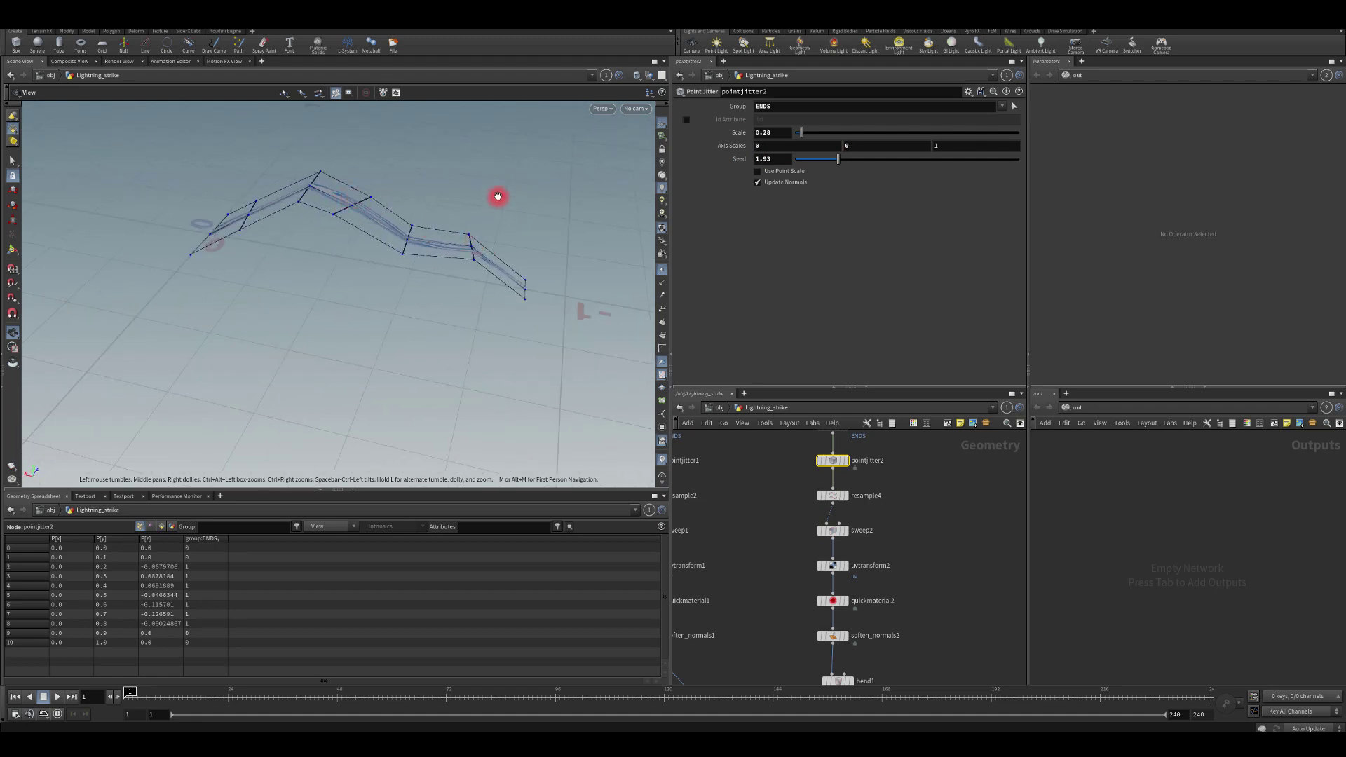
pyautogui.moveTo(828, 164); pyautogui.dragTo(844, 161)
pyautogui.moveTo(491, 184); pyautogui.dragTo(350, 148)
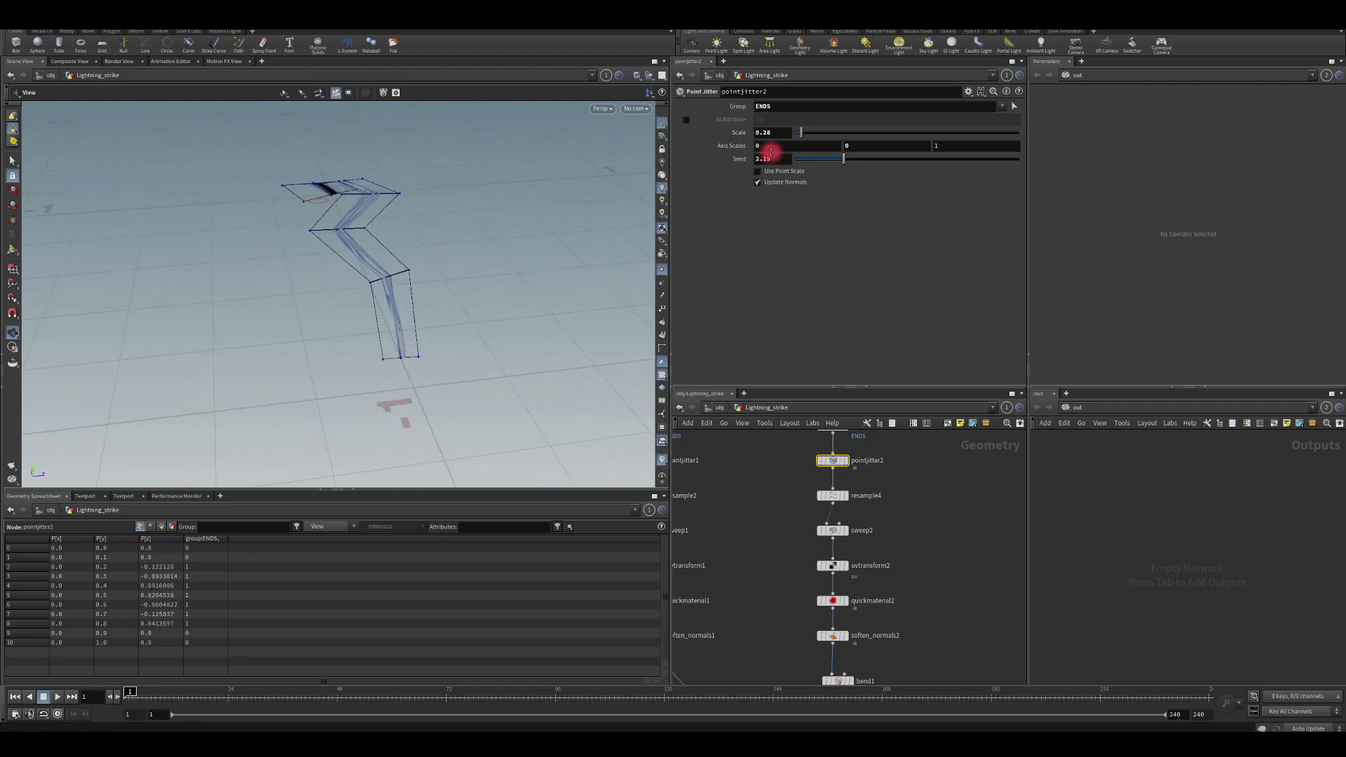
pyautogui.write('.2')
pyautogui.press('Return')
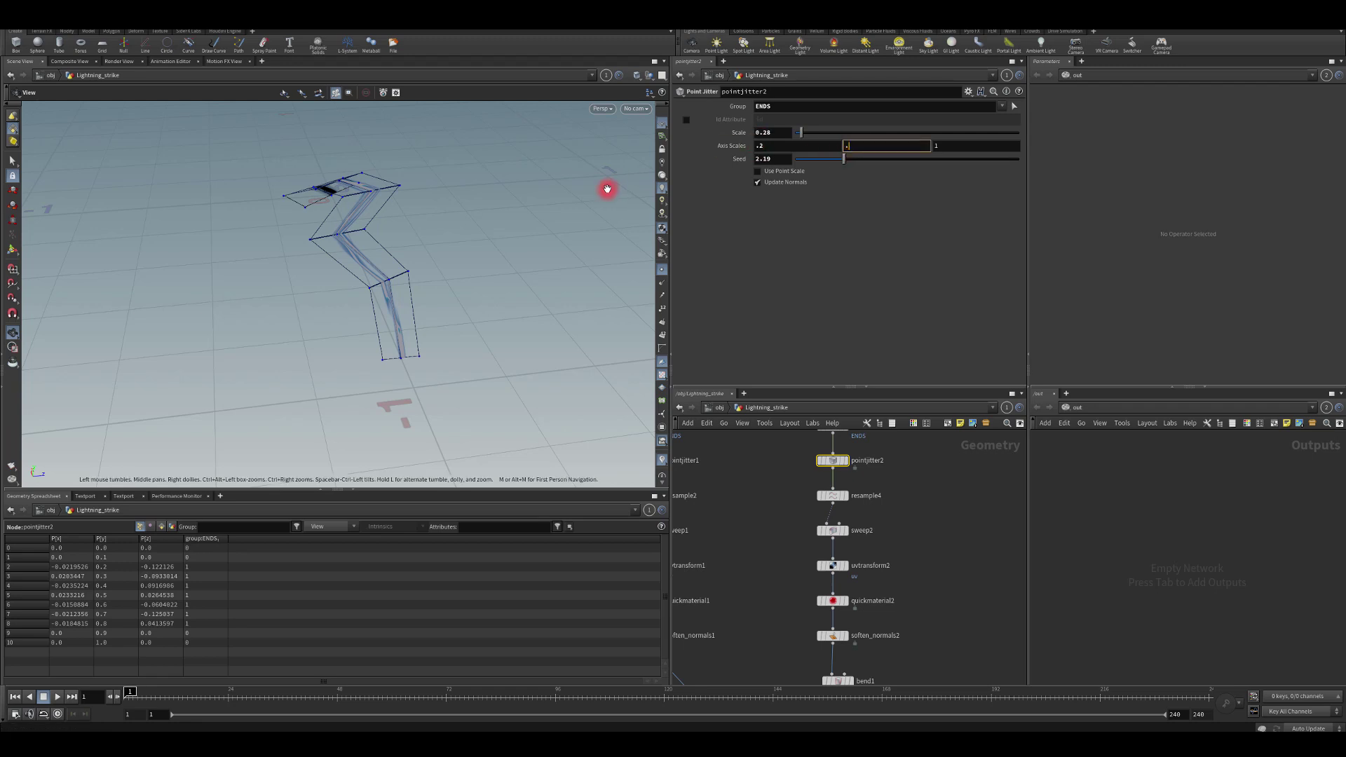
pyautogui.moveTo(460, 275); pyautogui.dragTo(415, 251)
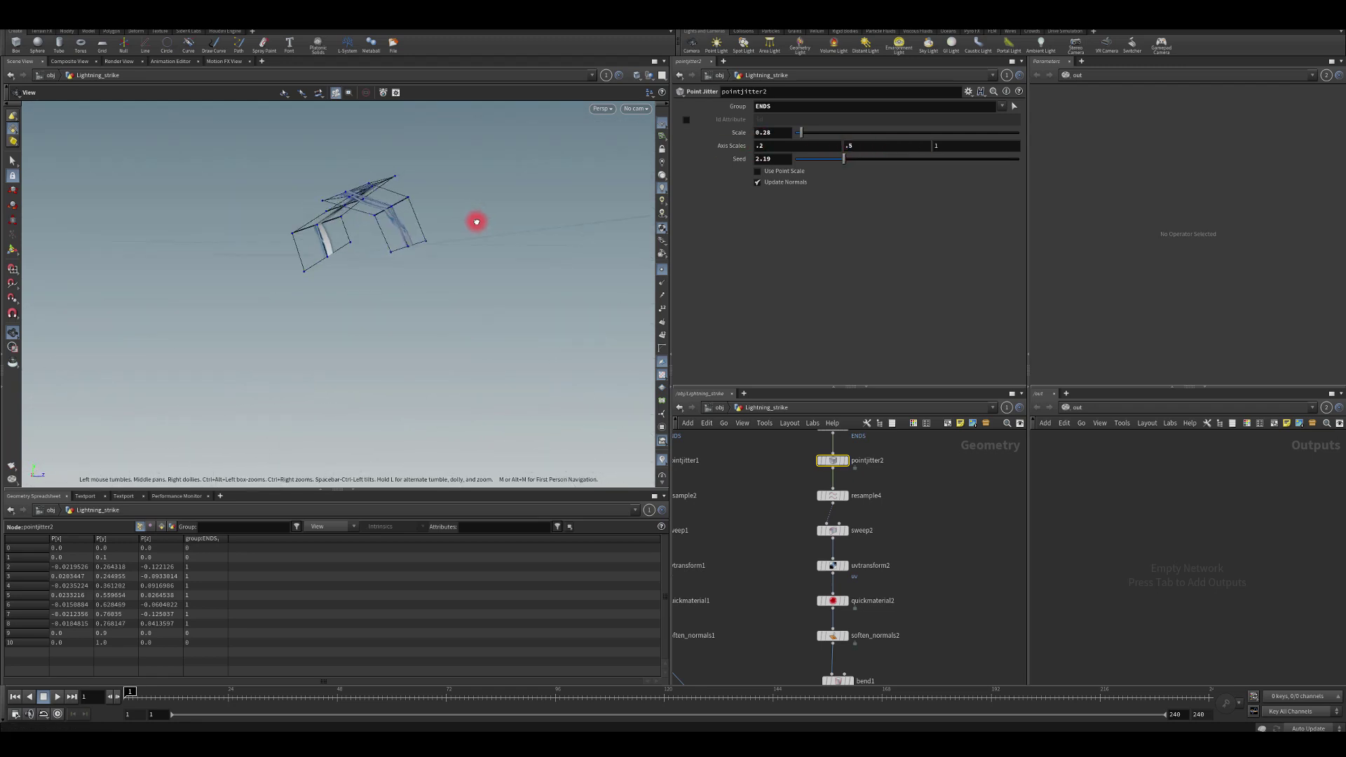
pyautogui.moveTo(504, 243); pyautogui.dragTo(561, 378)
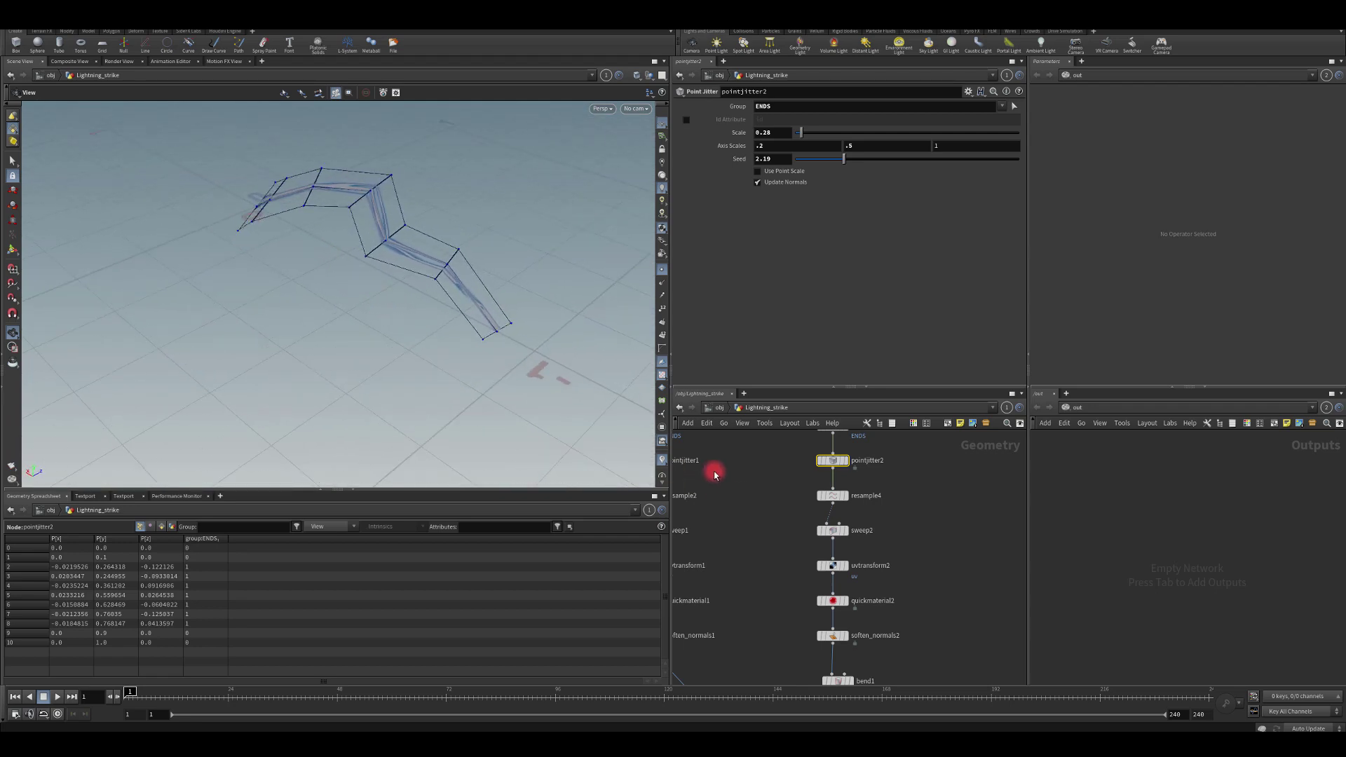
# Set resample4's maximum segments to 10 after trying 16.
pyautogui.click(832, 495)
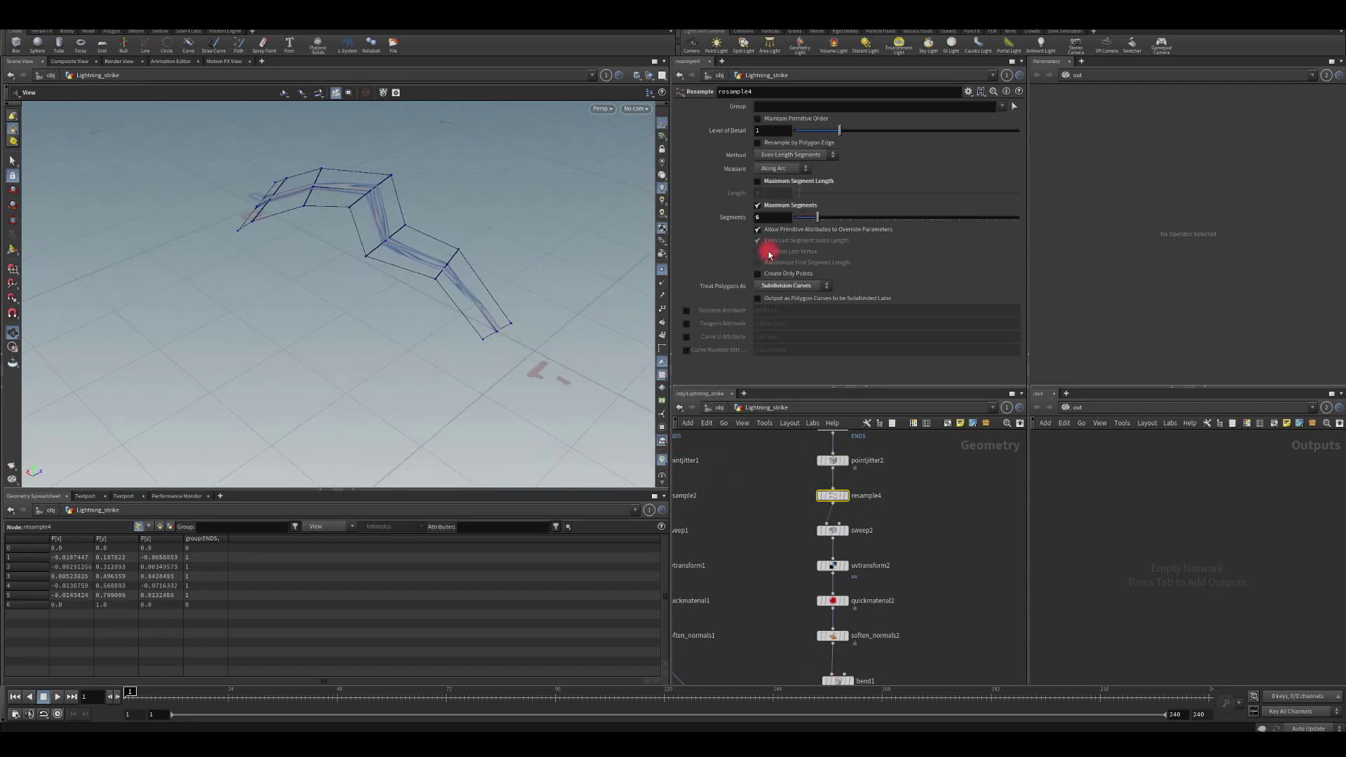
pyautogui.moveTo(806, 217); pyautogui.dragTo(851, 229)
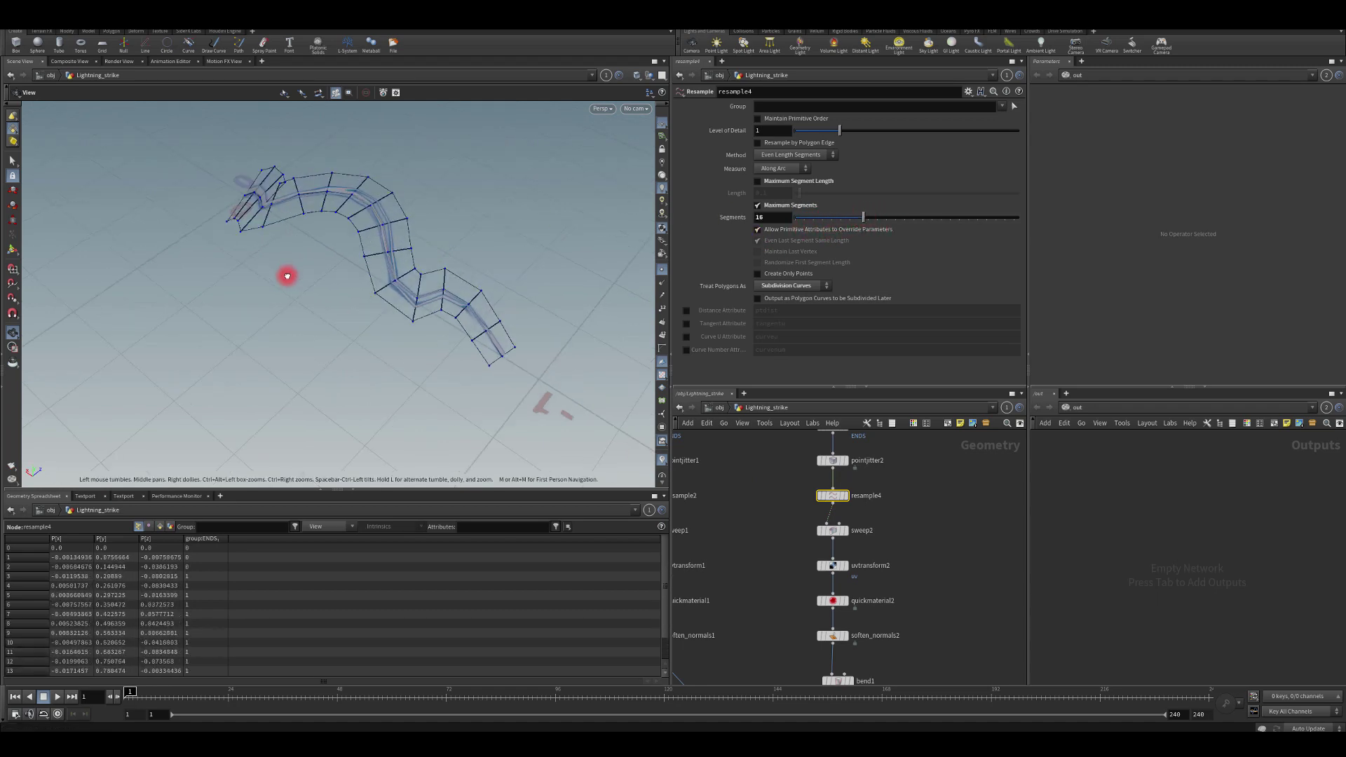
pyautogui.moveTo(285, 276)
pyautogui.mouseDown()
pyautogui.moveTo(348, 280)
pyautogui.moveTo(482, 241)
pyautogui.moveTo(271, 294)
pyautogui.mouseUp()
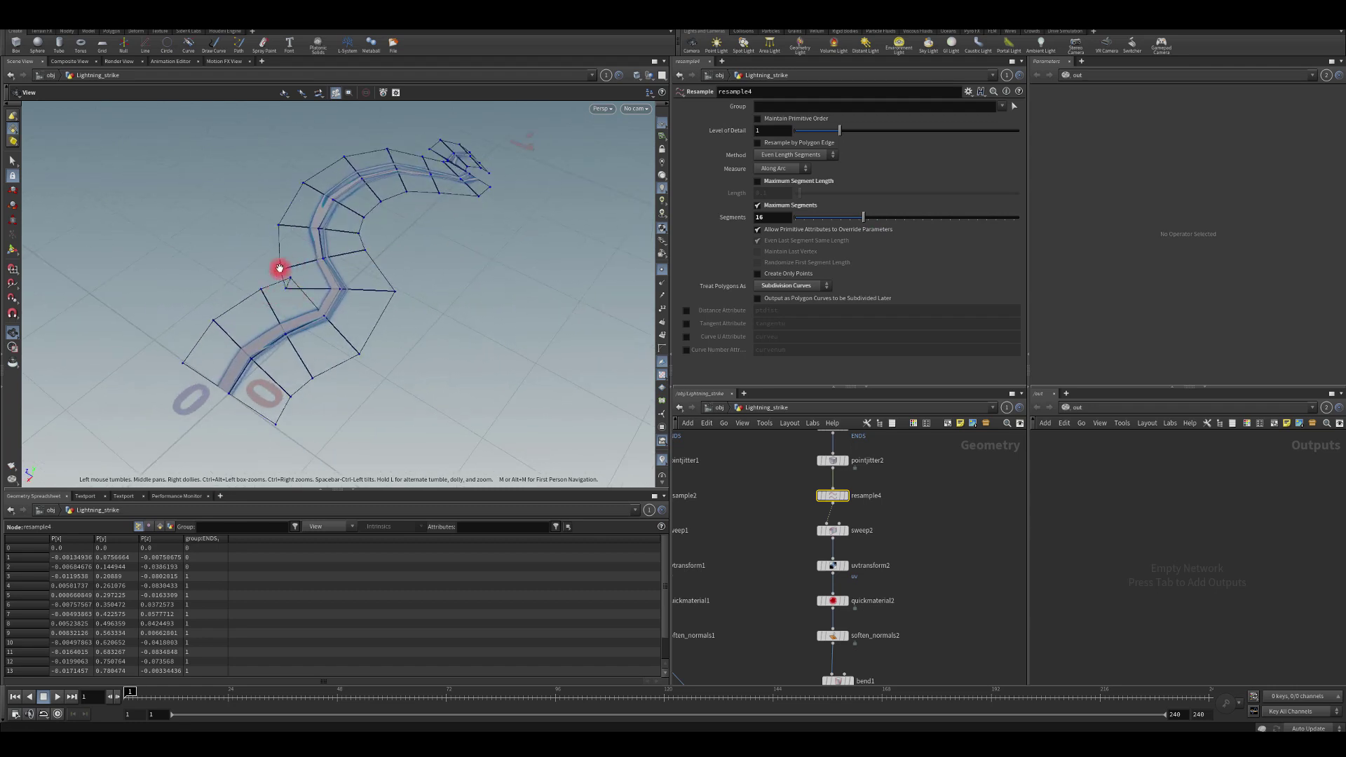
pyautogui.moveTo(871, 219); pyautogui.dragTo(836, 217)
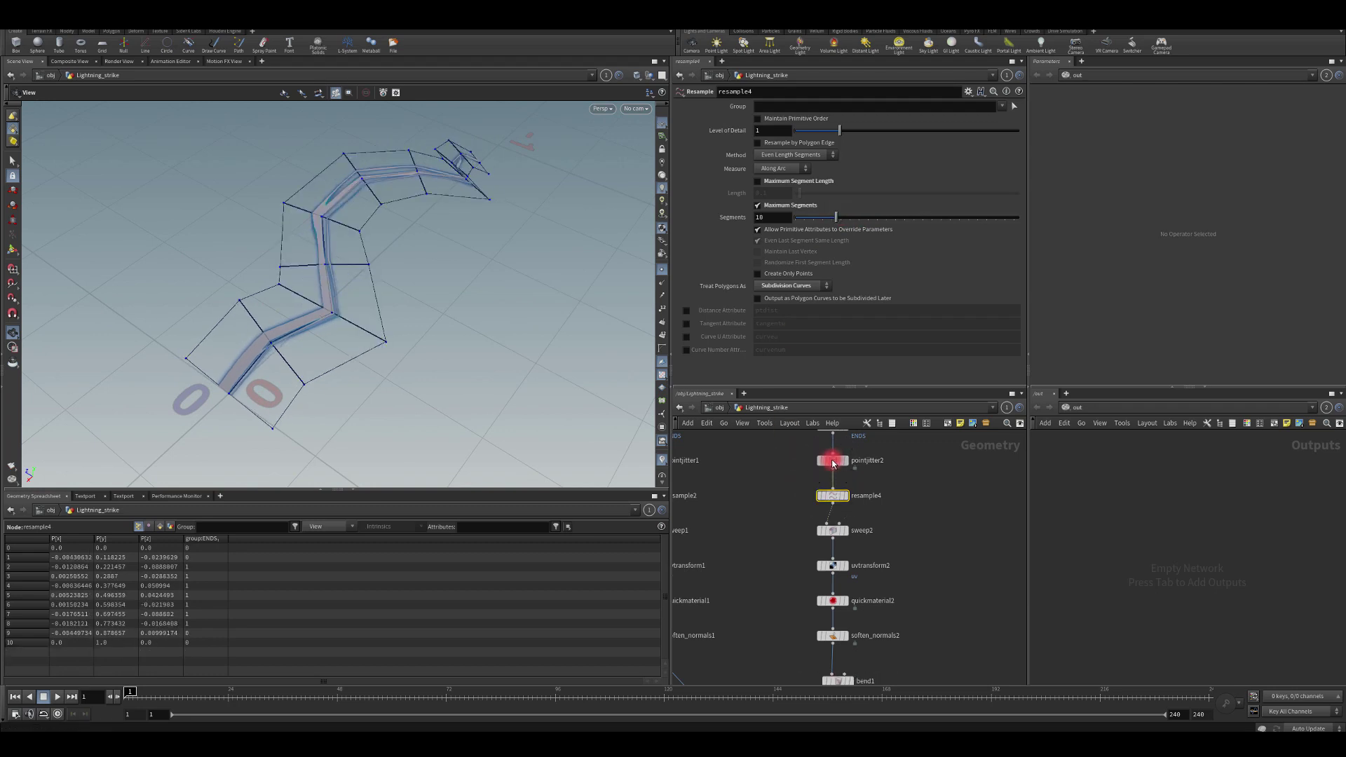
# Set pointjitter2's seed to about 1.48 after trying 4.24, and inspect the bent mesh from several angles.
pyautogui.click(833, 463)
pyautogui.moveTo(826, 165); pyautogui.dragTo(890, 161)
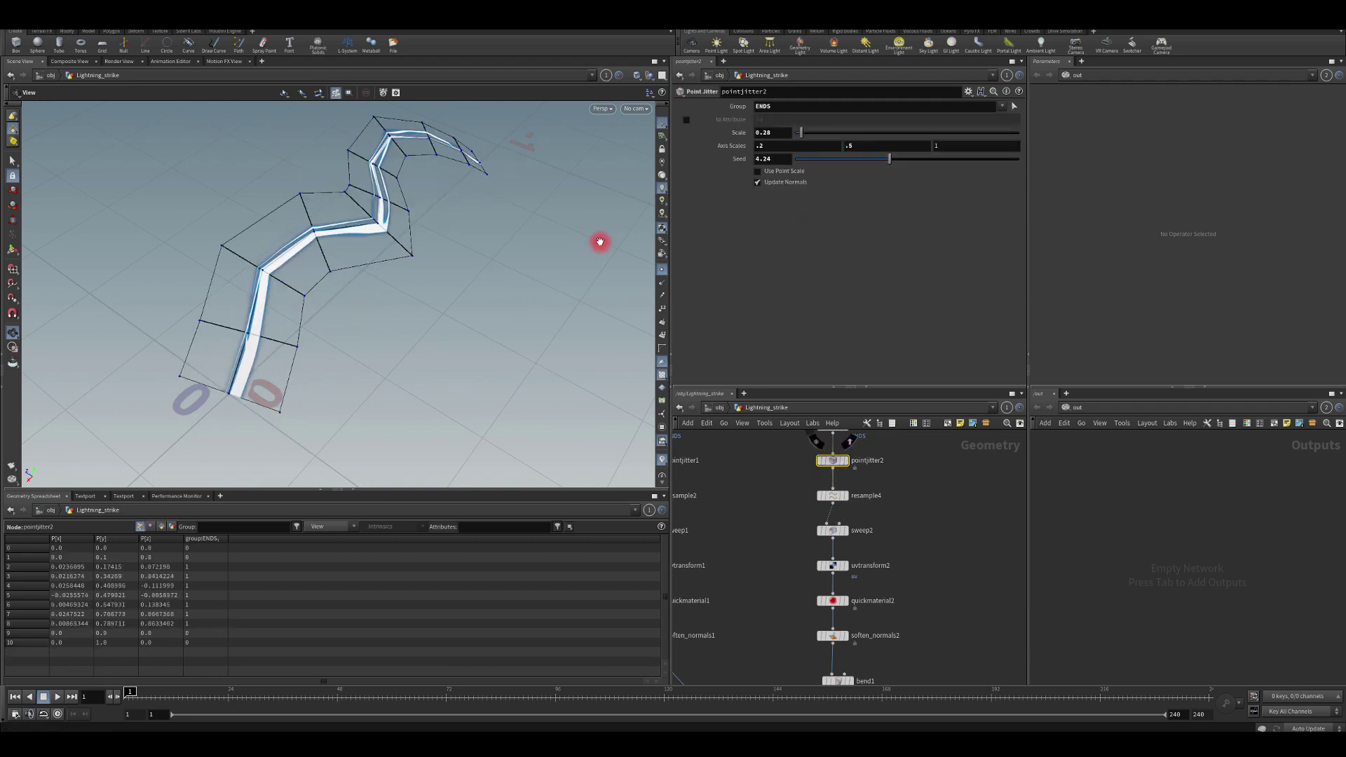
pyautogui.moveTo(600, 241); pyautogui.dragTo(449, 213)
pyautogui.moveTo(339, 294); pyautogui.dragTo(303, 291)
pyautogui.scroll(-3, 790, 486)
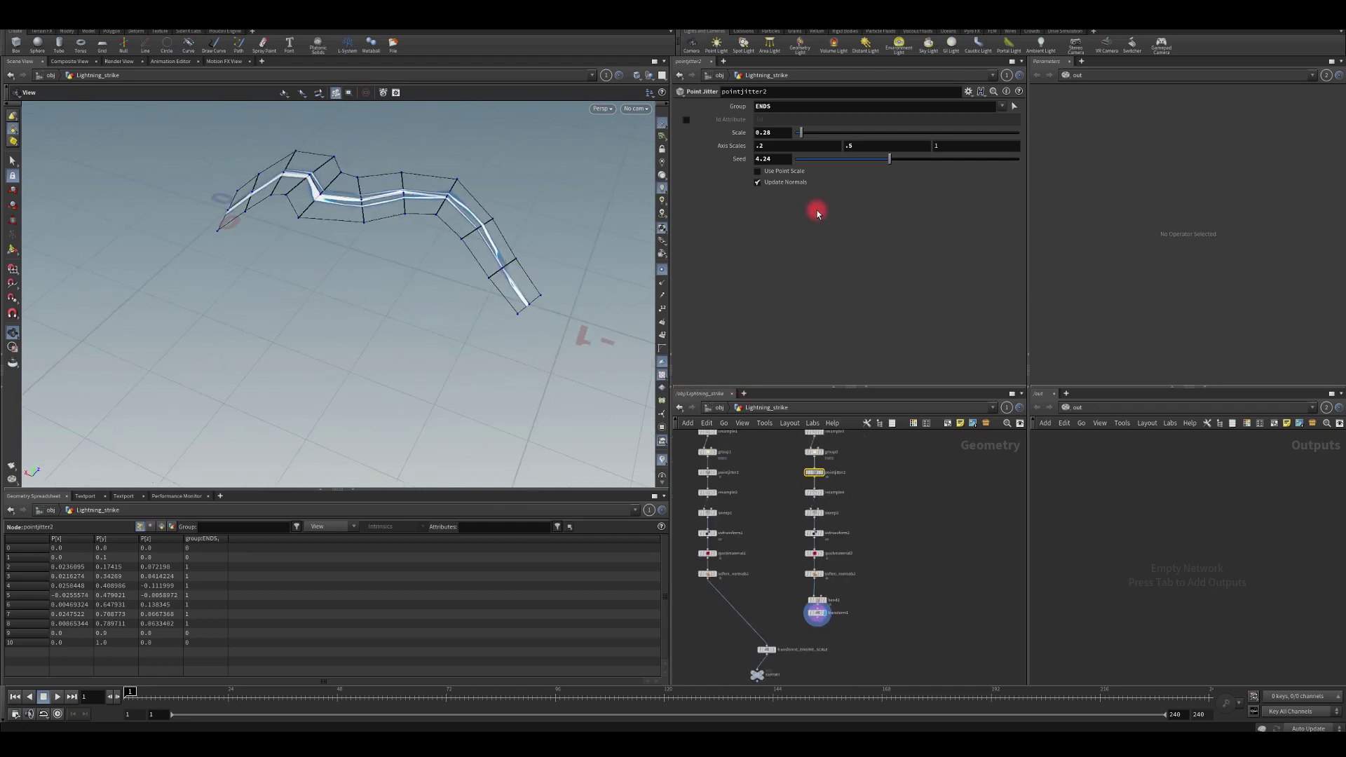
pyautogui.moveTo(886, 161); pyautogui.dragTo(829, 163)
pyautogui.moveTo(225, 334); pyautogui.dragTo(423, 333)
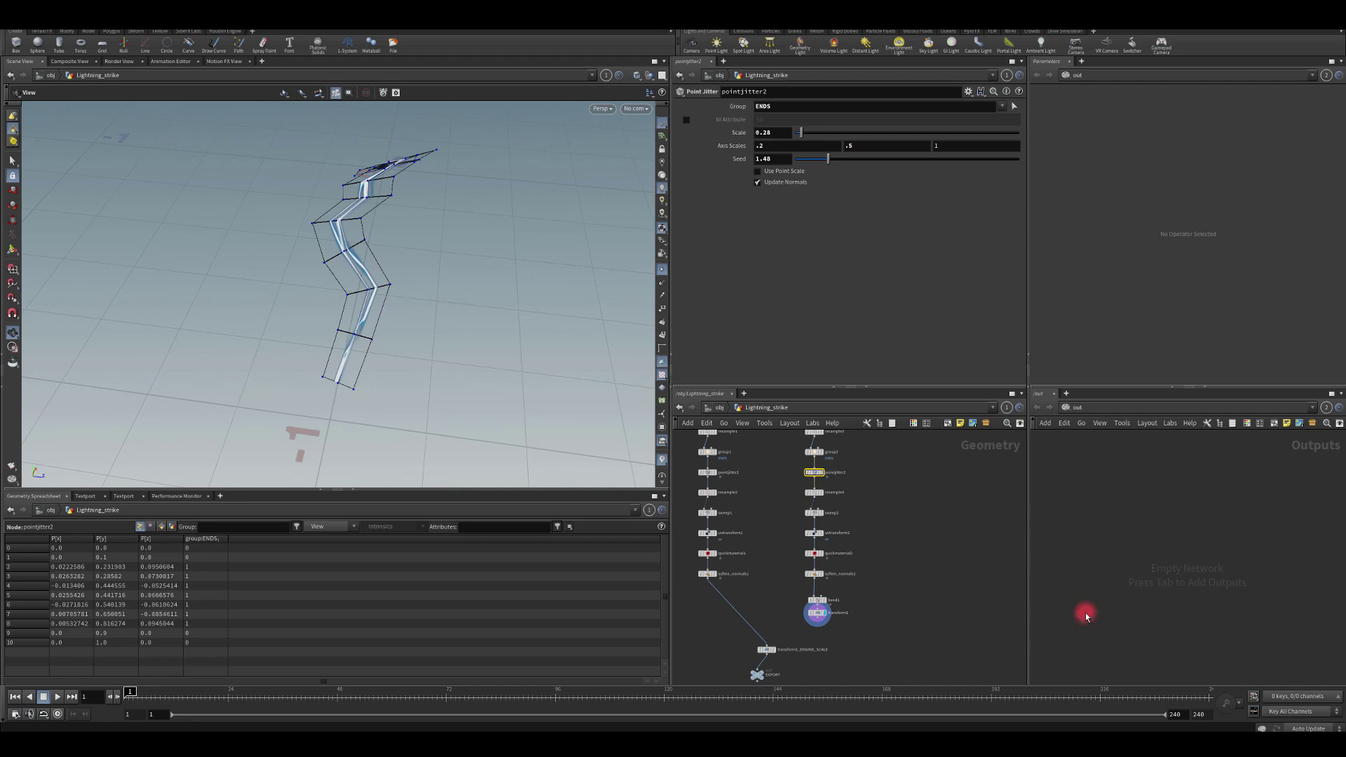
pyautogui.moveTo(894, 508); pyautogui.dragTo(881, 523, button='middle')
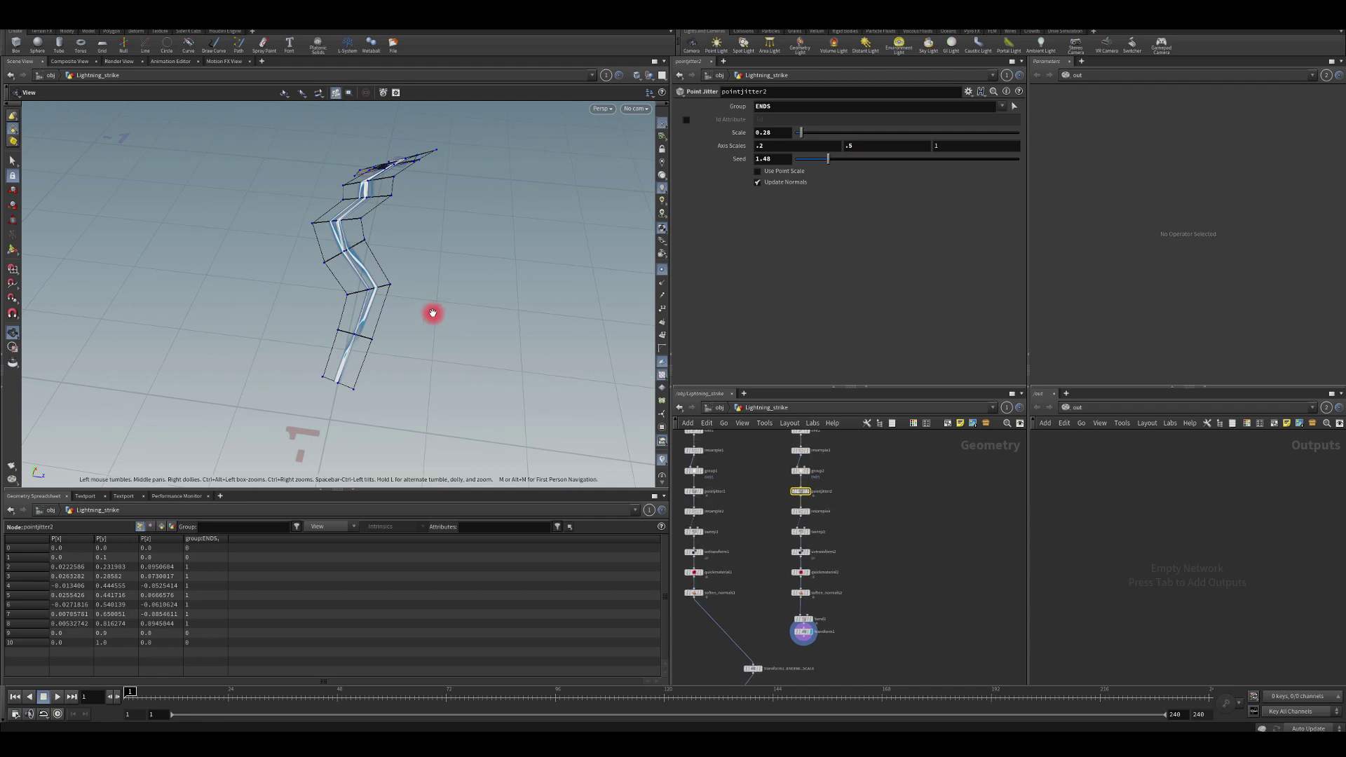
pyautogui.moveTo(432, 313); pyautogui.dragTo(393, 200)
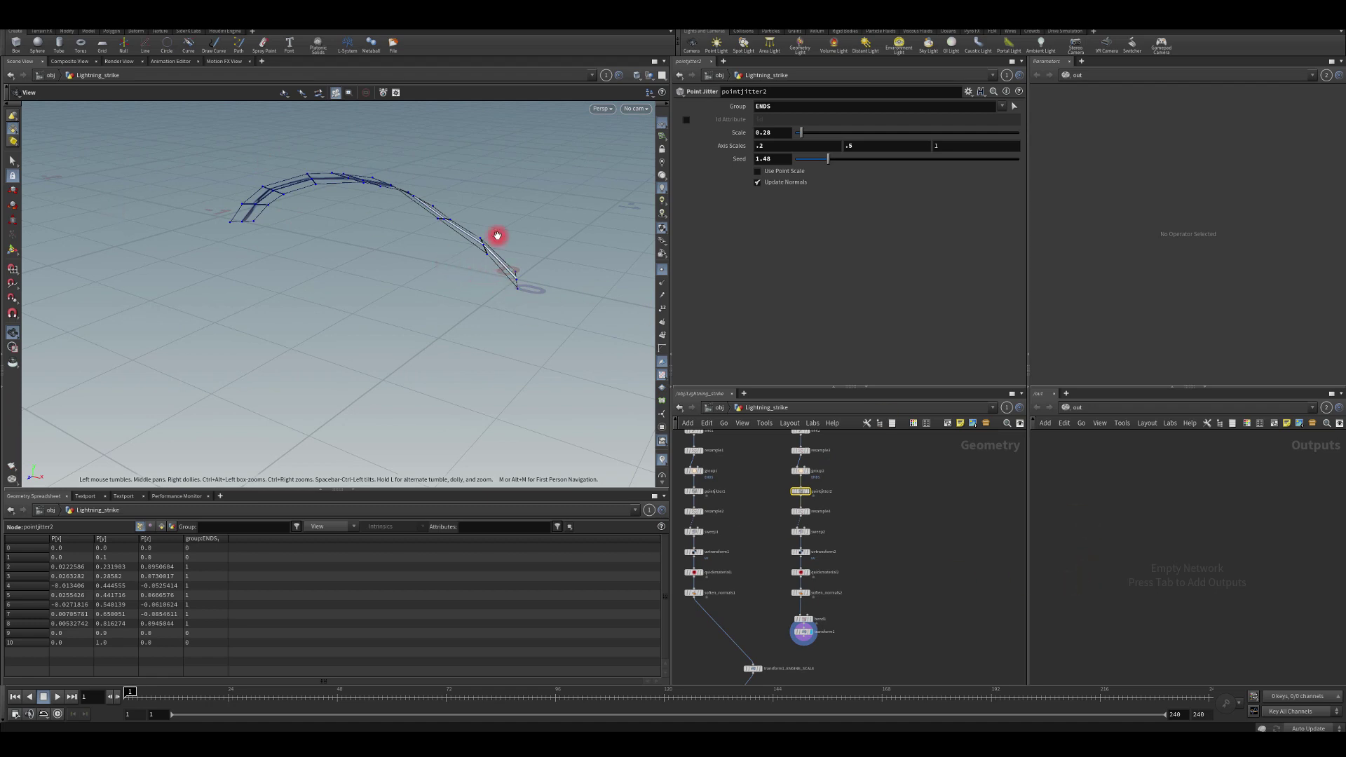
pyautogui.moveTo(497, 236); pyautogui.dragTo(388, 324)
pyautogui.moveTo(254, 302); pyautogui.dragTo(377, 132)
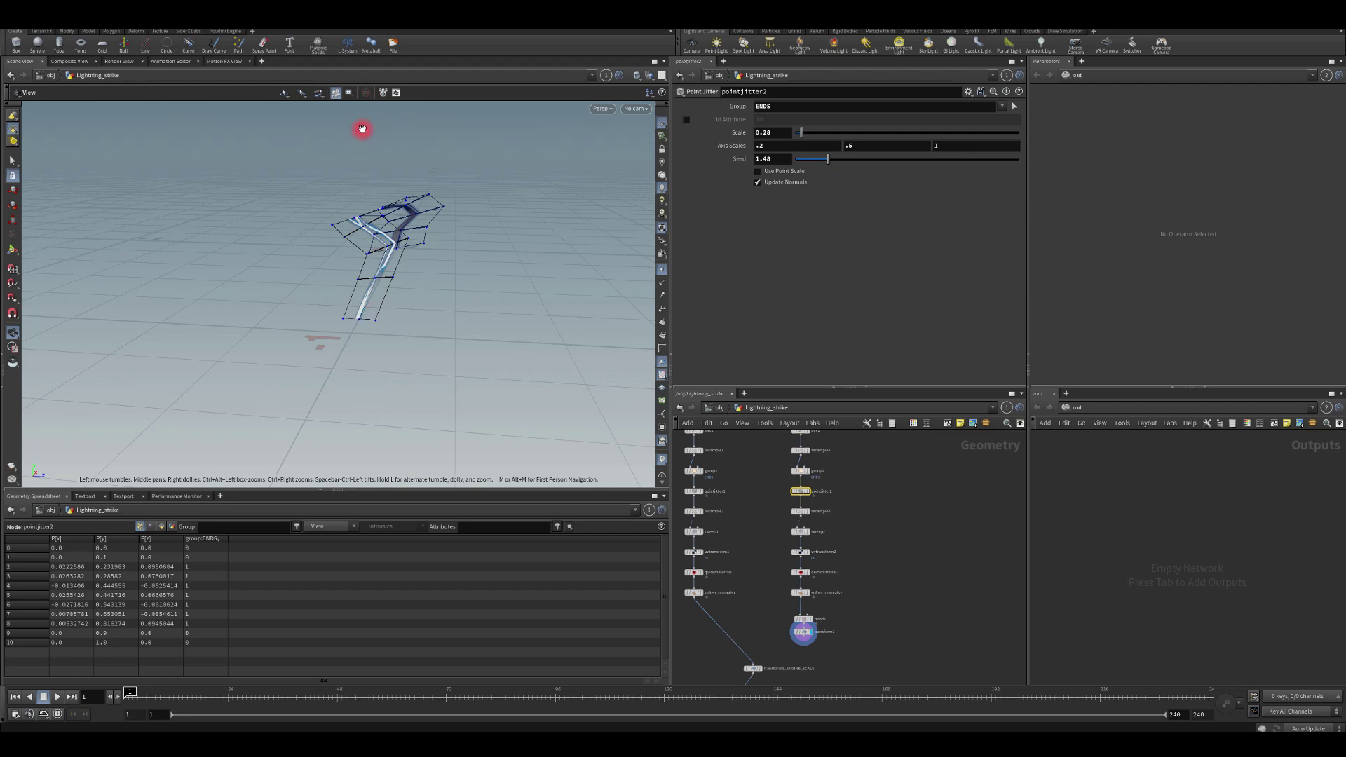
# Duplicate the nodes from sweep2 down to the last transform, placing the copy beside the bent chain under resample4.
pyautogui.moveTo(893, 542); pyautogui.dragTo(916, 559, button='middle')
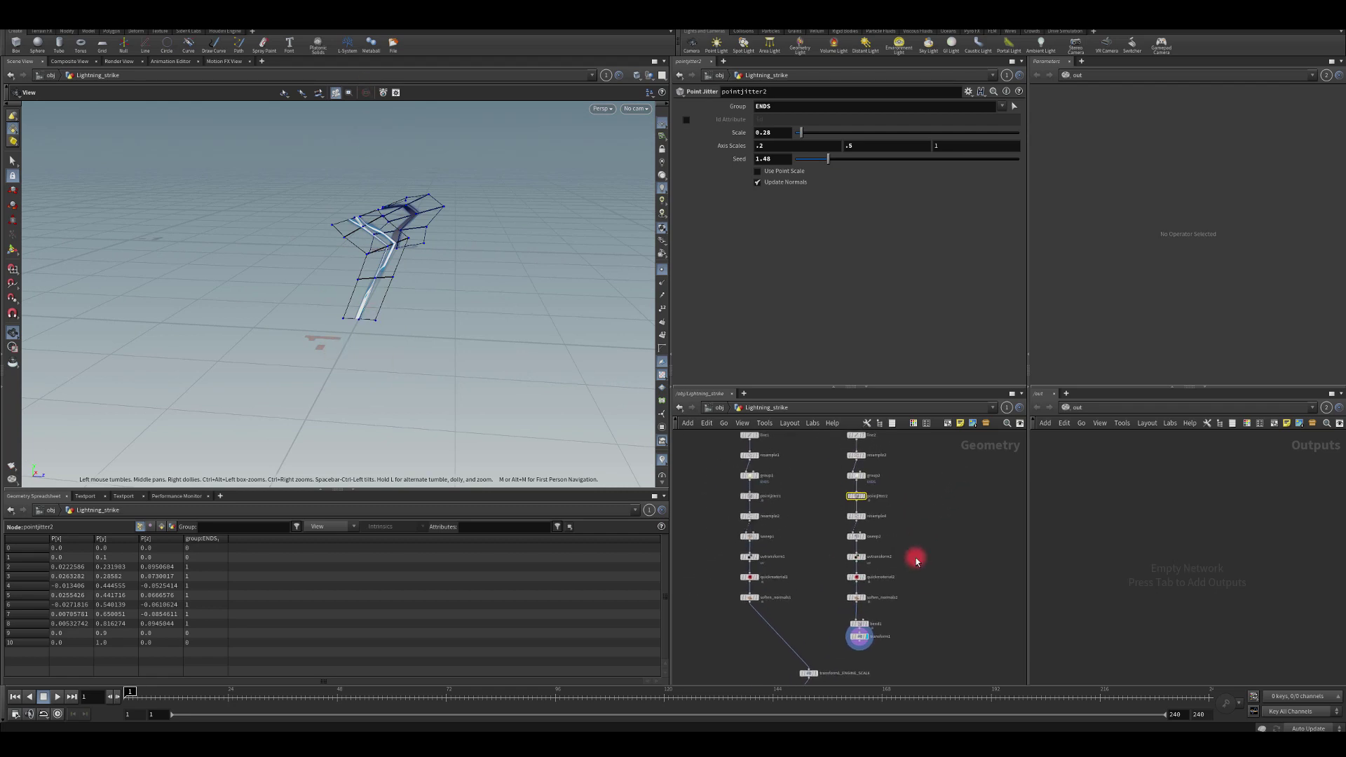
pyautogui.scroll(2, 905, 509)
pyautogui.moveTo(921, 498); pyautogui.dragTo(882, 508, button='middle')
pyautogui.moveTo(811, 638); pyautogui.dragTo(819, 618)
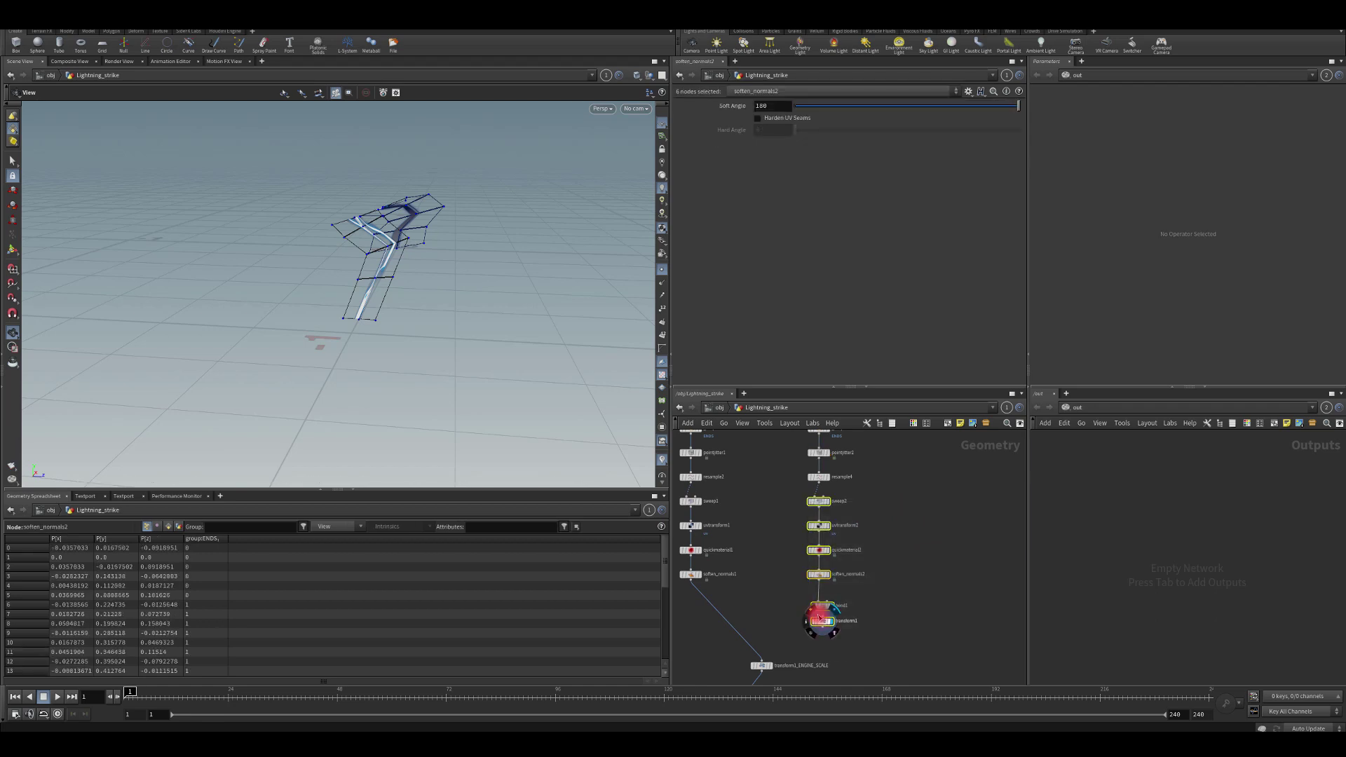
pyautogui.click(923, 539)
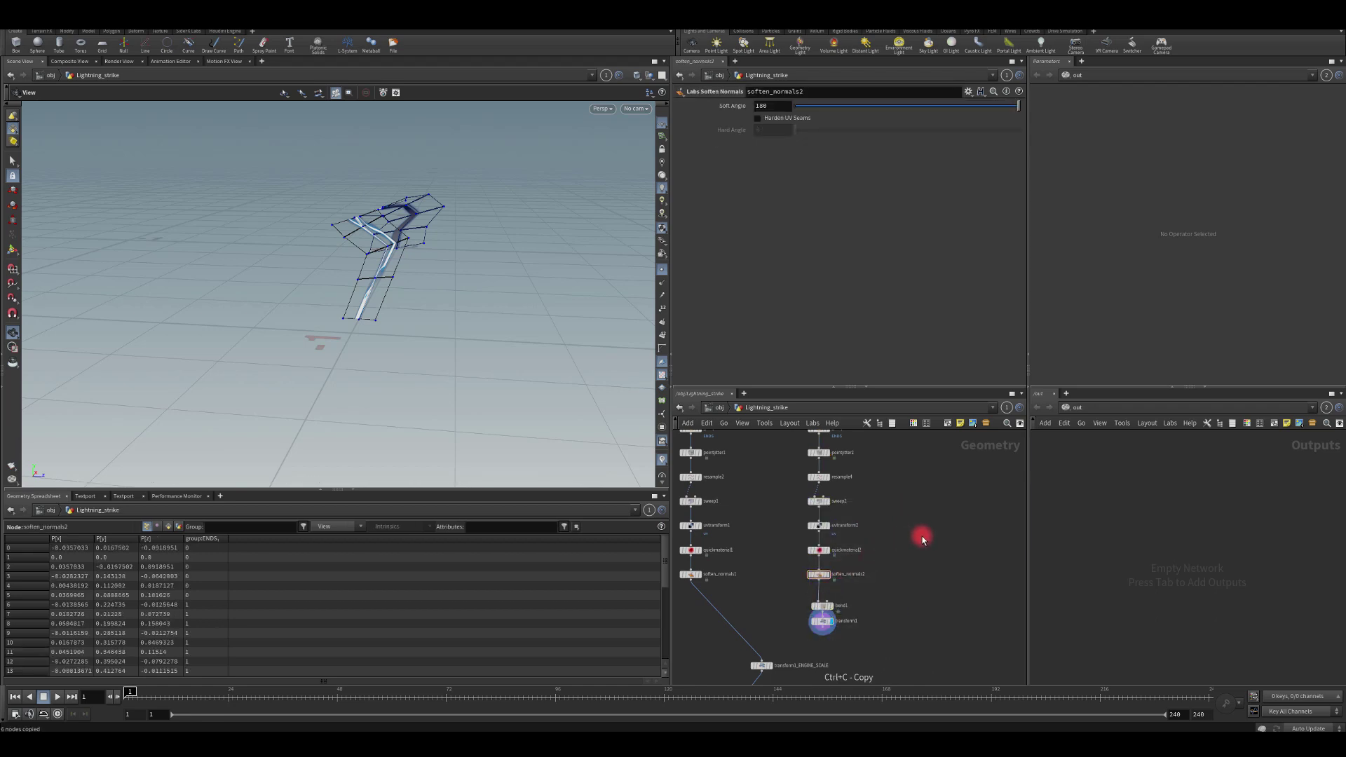
pyautogui.hotkey('ctrl', 'v')
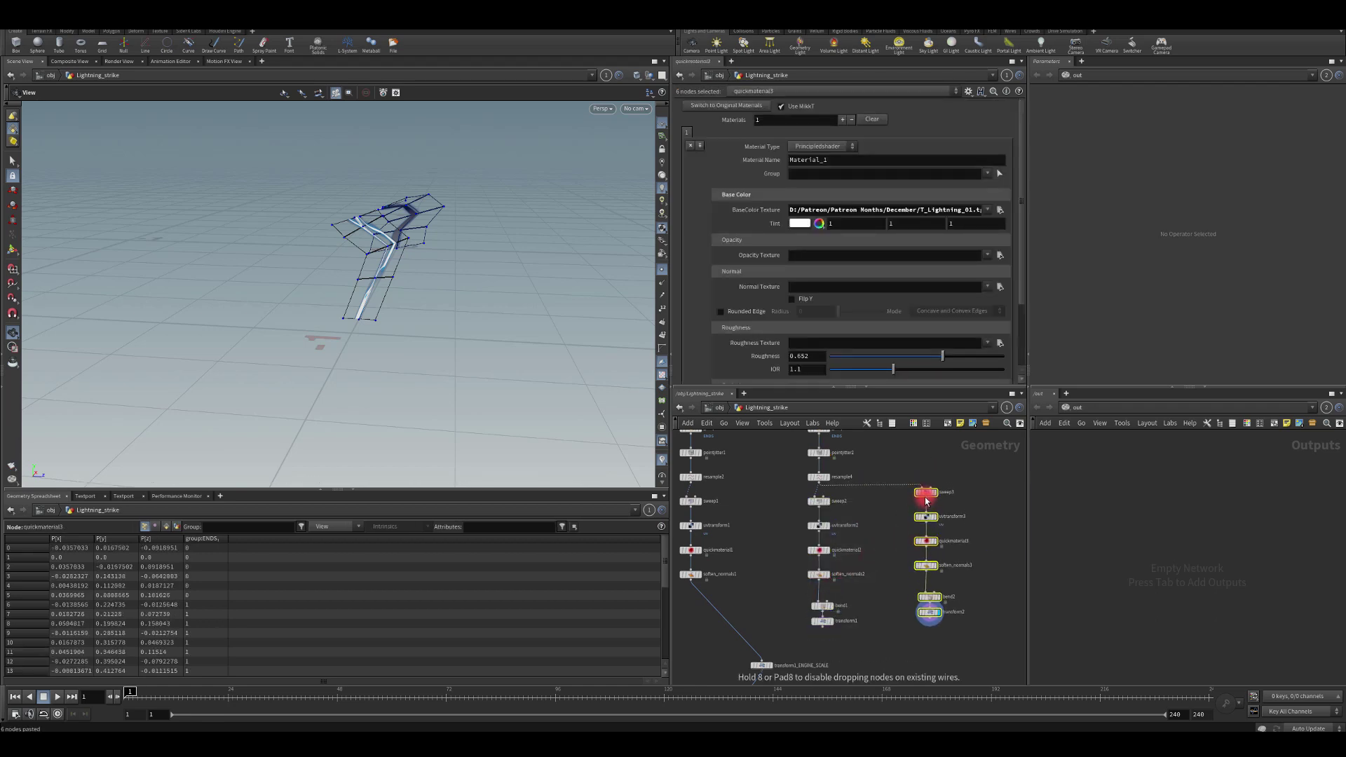
pyautogui.moveTo(921, 510); pyautogui.dragTo(921, 510)
# Move the nodes below both sweeps down to make room and add a Merge node between the two chains.
pyautogui.moveTo(886, 571); pyautogui.dragTo(876, 515, button='middle')
pyautogui.moveTo(961, 625); pyautogui.dragTo(808, 559)
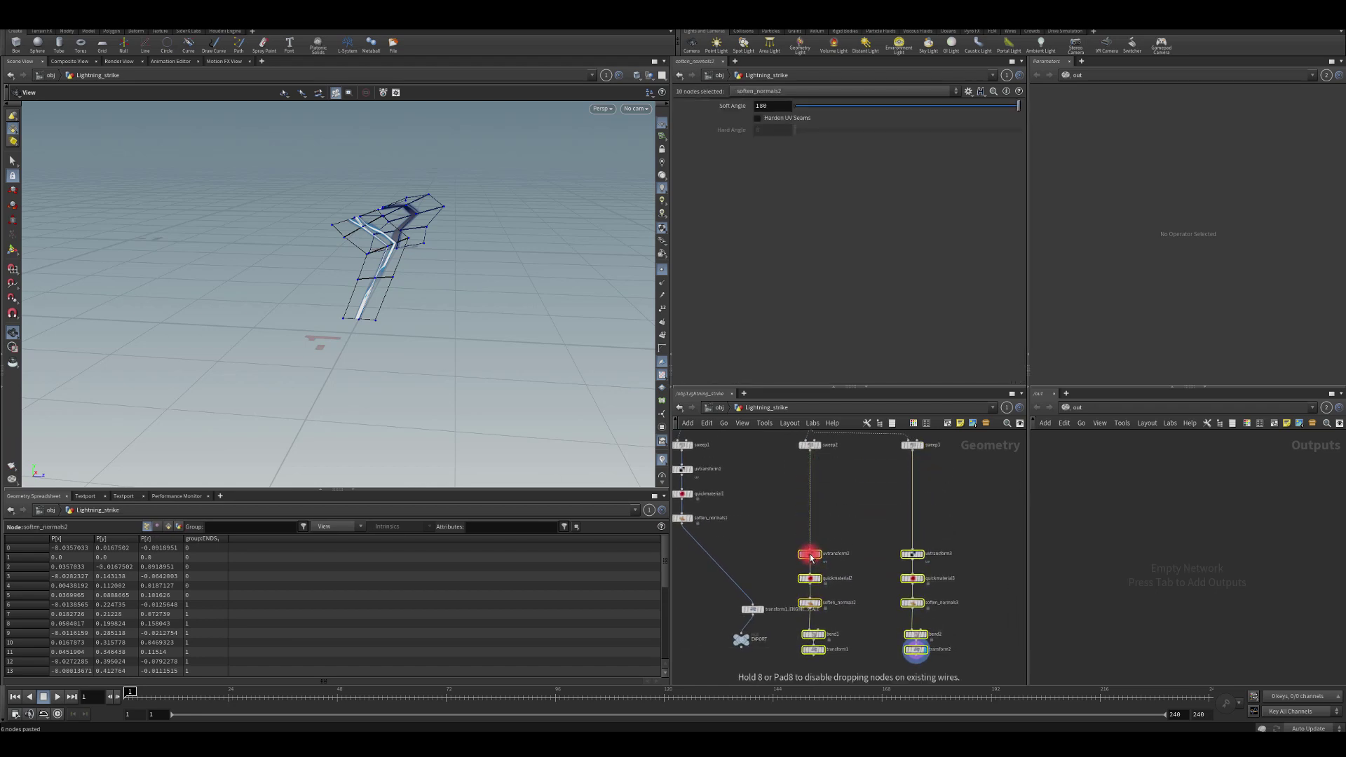
pyautogui.click(862, 501)
pyautogui.press('Tab')
pyautogui.press('Escape')
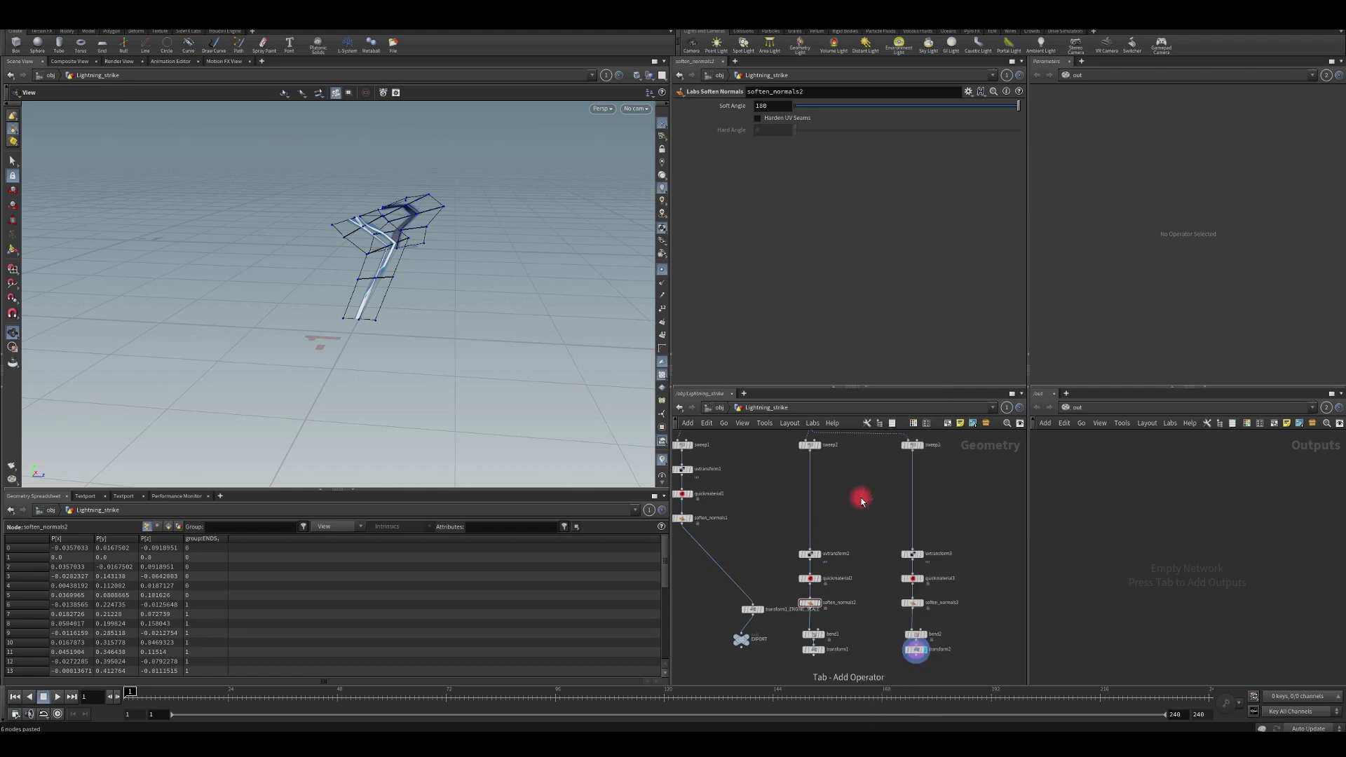
pyautogui.click(862, 500)
pyautogui.scroll(5, 863, 500)
pyautogui.moveTo(859, 436); pyautogui.dragTo(835, 533, button='middle')
pyautogui.moveTo(1027, 499); pyautogui.dragTo(1187, 500)
pyautogui.scroll(-3, 881, 498)
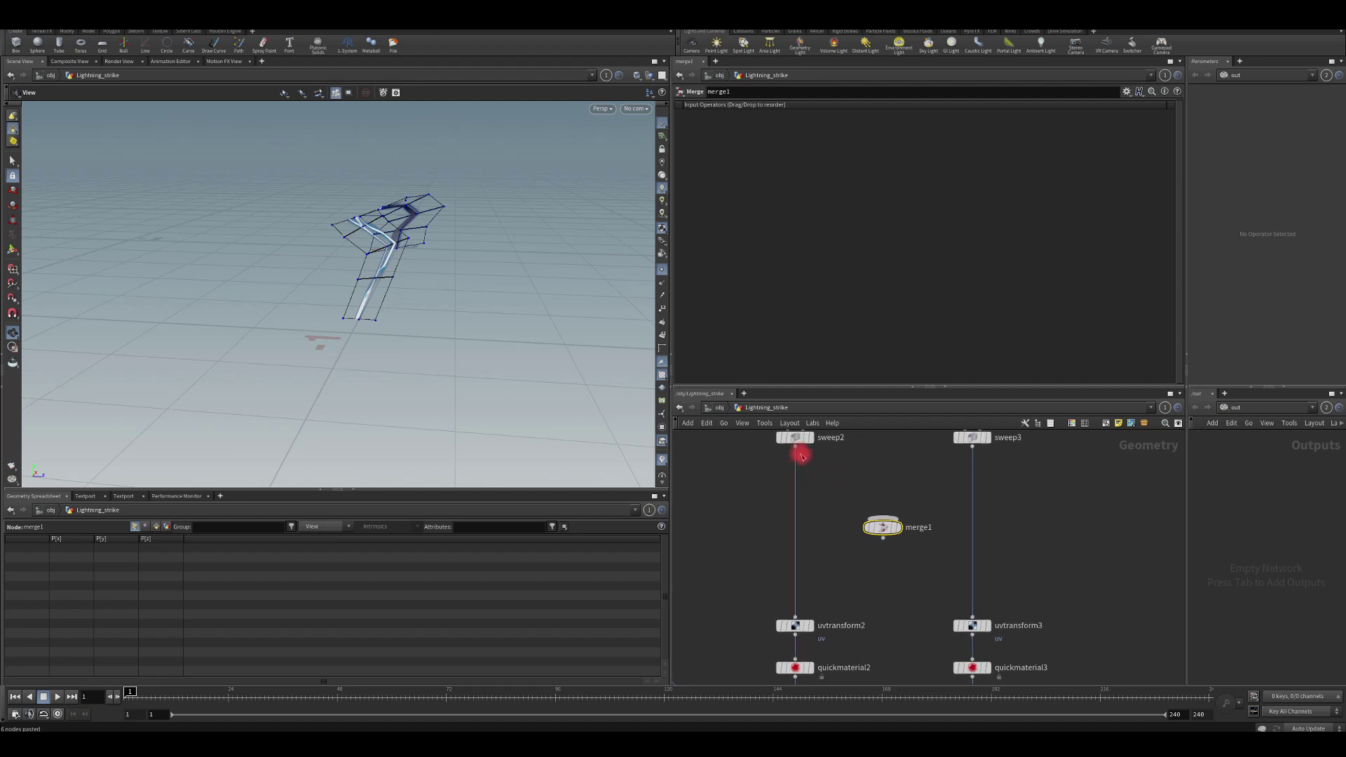
# Wire sweep2 and sweep3 into merge1 and display the merged result.
pyautogui.moveTo(802, 456); pyautogui.dragTo(883, 523)
pyautogui.moveTo(975, 451); pyautogui.dragTo(908, 535)
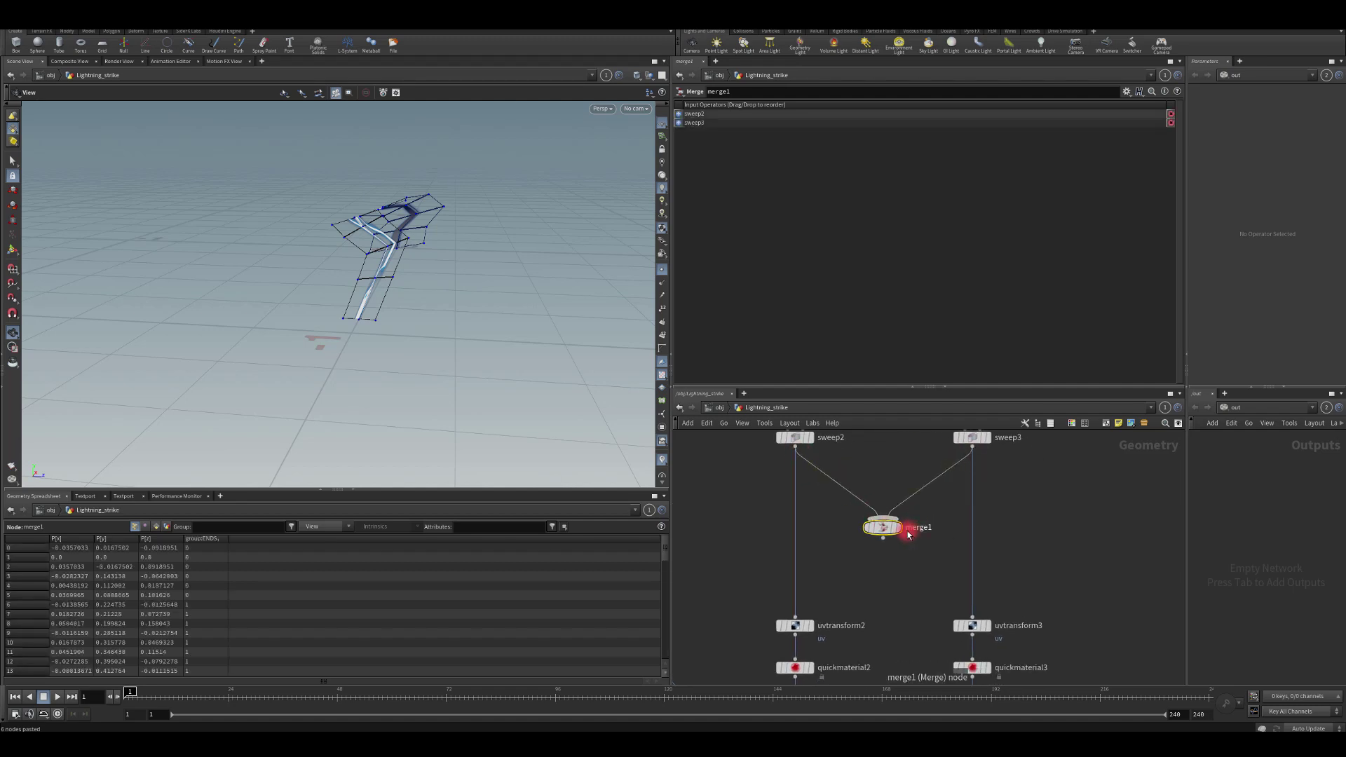
pyautogui.click(902, 532)
pyautogui.moveTo(892, 465); pyautogui.dragTo(858, 537, button='middle')
pyautogui.moveTo(373, 276); pyautogui.dragTo(310, 356)
pyautogui.moveTo(313, 192); pyautogui.dragTo(282, 339, button='middle')
pyautogui.moveTo(282, 339); pyautogui.dragTo(278, 337)
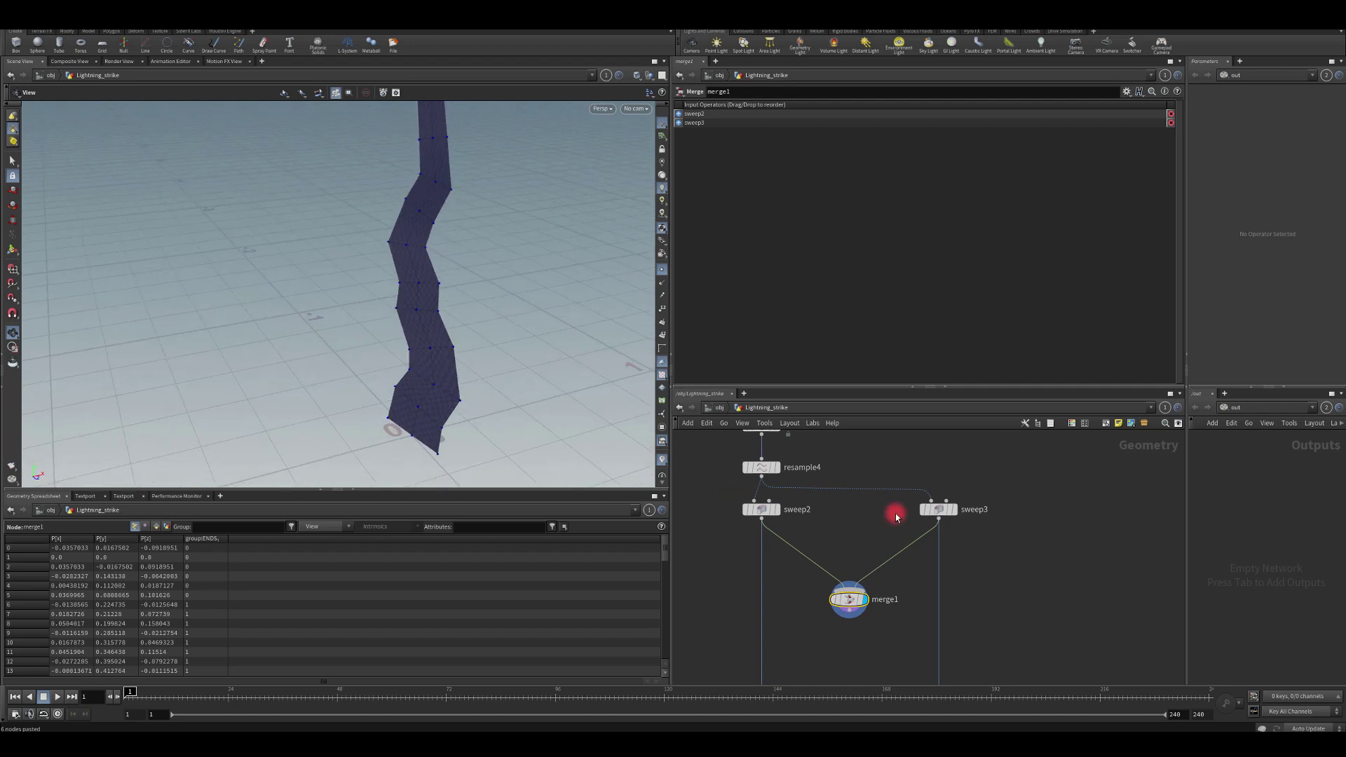
# Set sweep3's roll to 90 so its ribbon crosses the ribbon from sweep2.
pyautogui.click(940, 510)
pyautogui.scroll(-4, 877, 266)
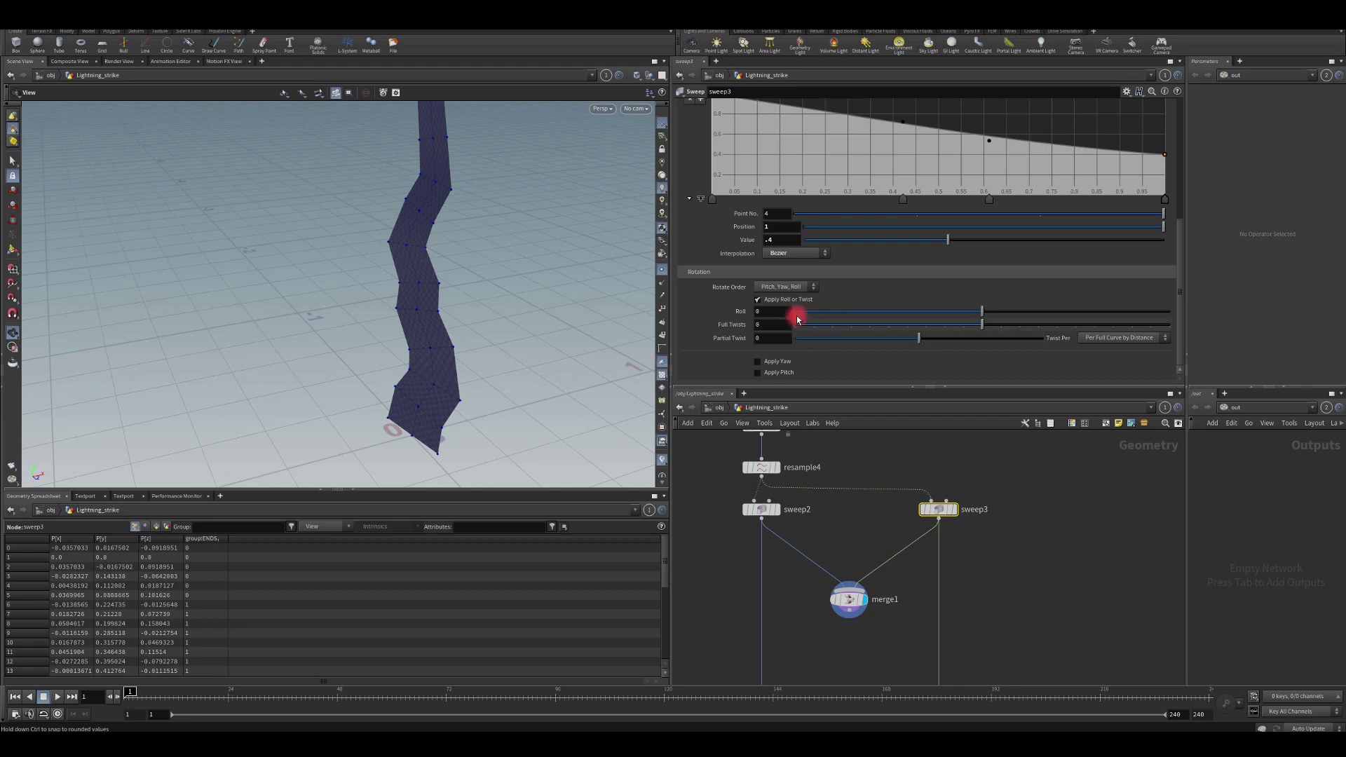
pyautogui.scroll(6, 787, 320)
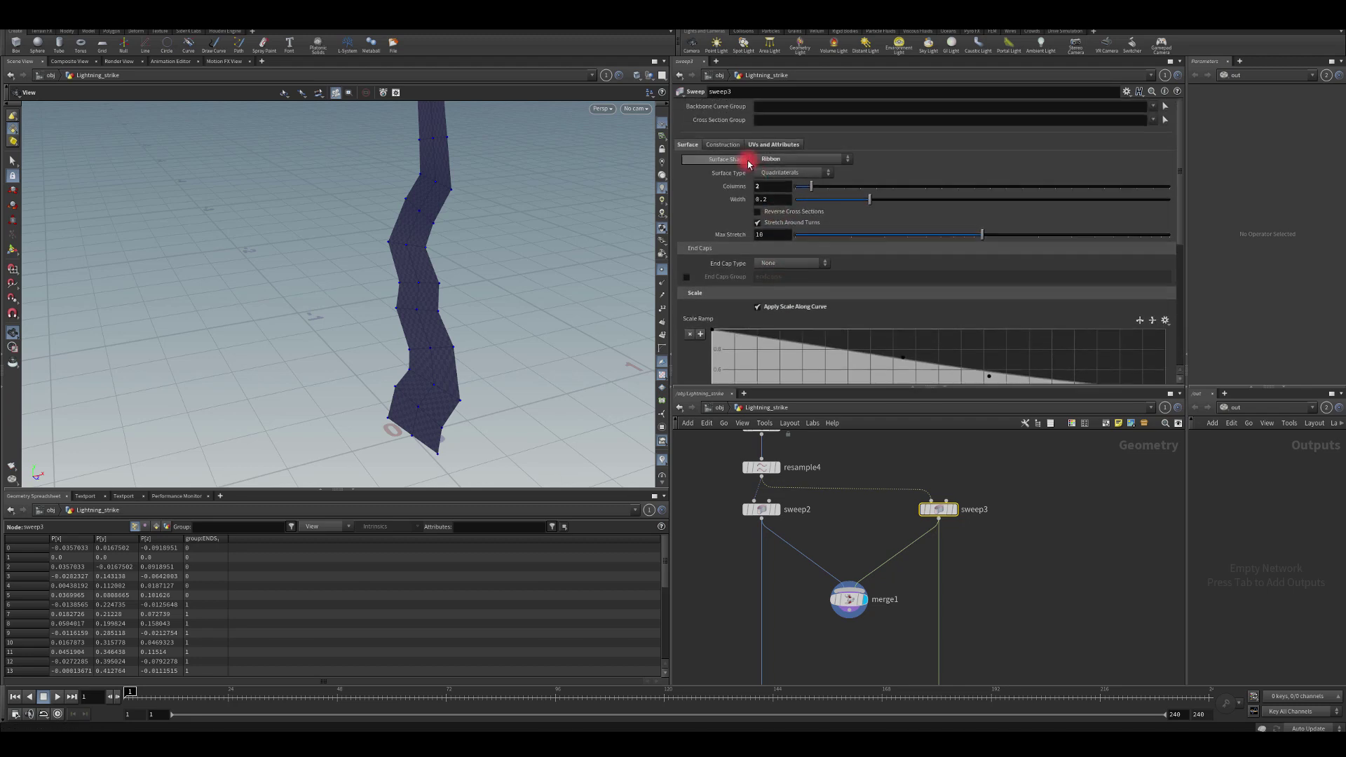
pyautogui.click(723, 144)
pyautogui.click(688, 145)
pyautogui.scroll(-7, 847, 276)
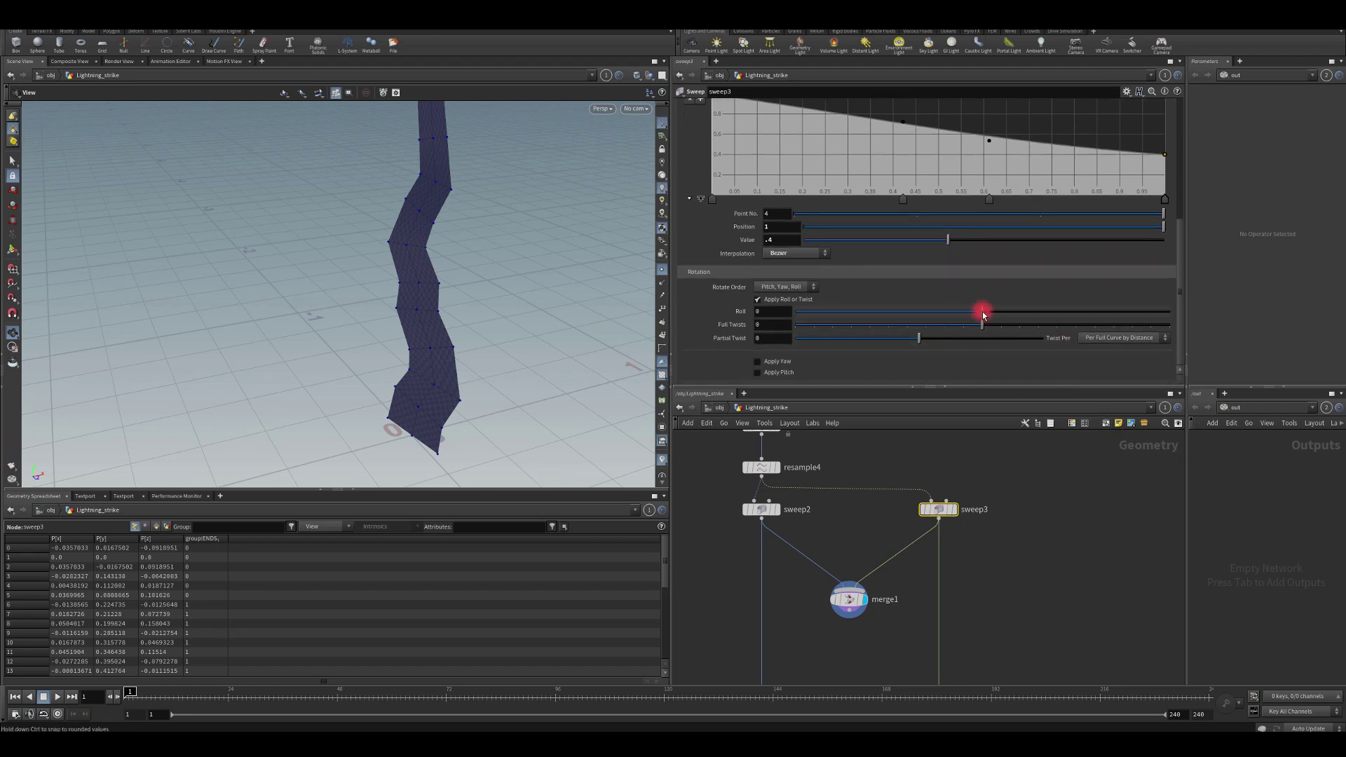
pyautogui.moveTo(982, 311); pyautogui.dragTo(1058, 317)
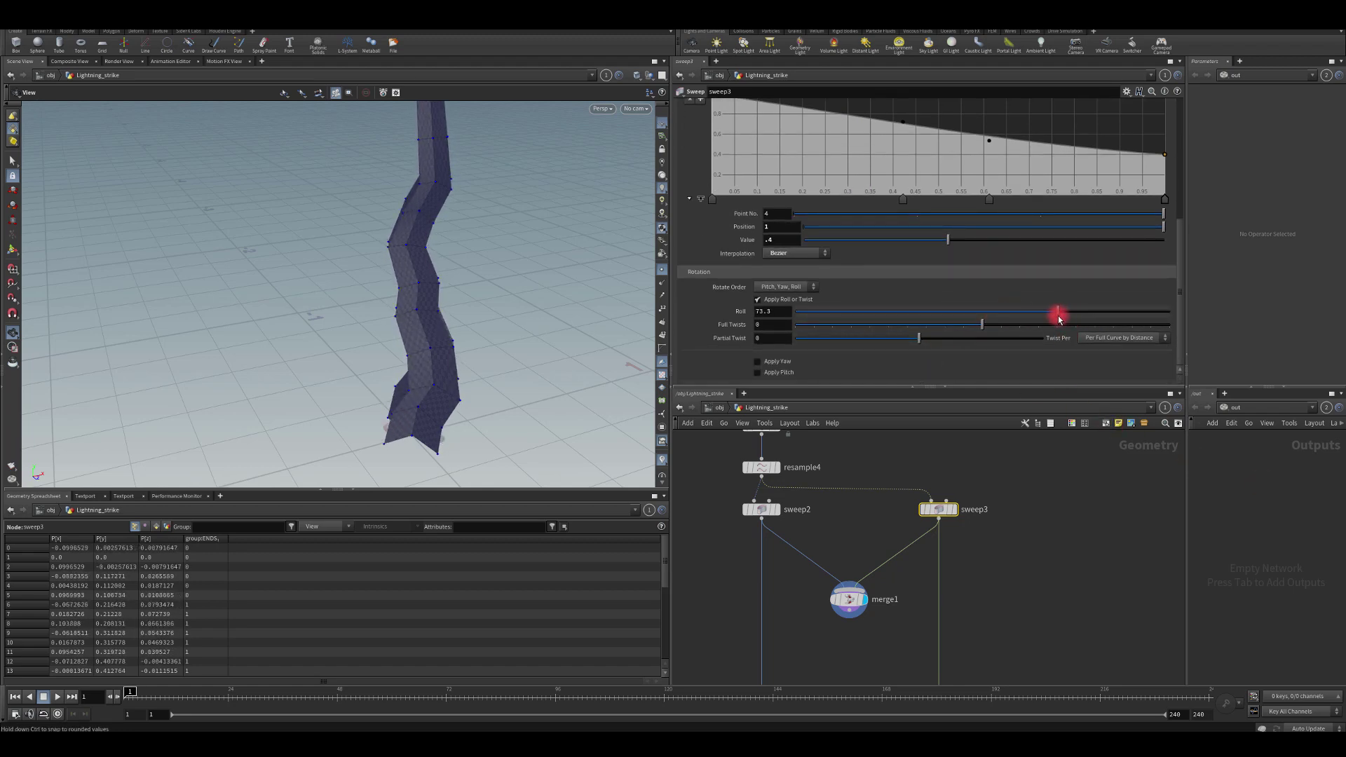
pyautogui.write('90')
pyautogui.press('Return')
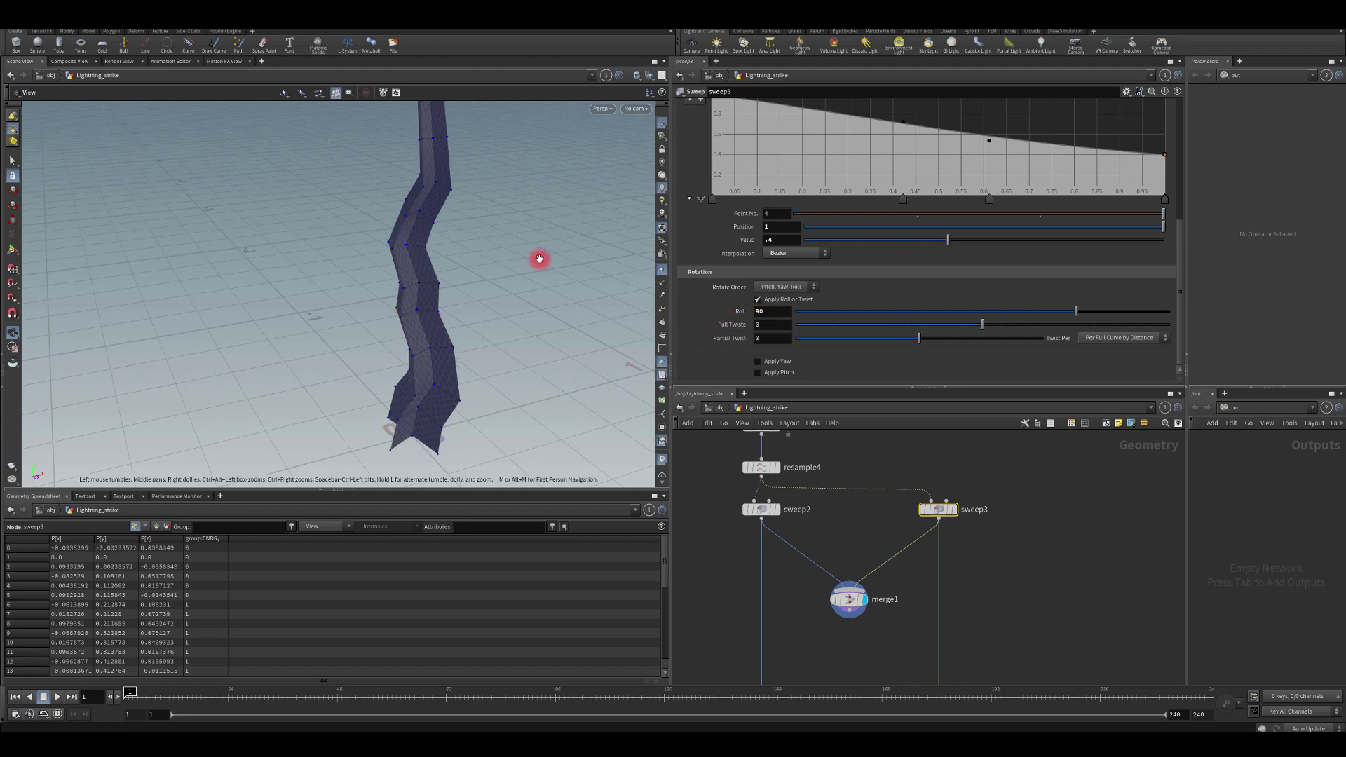
pyautogui.moveTo(370, 257); pyautogui.dragTo(579, 367)
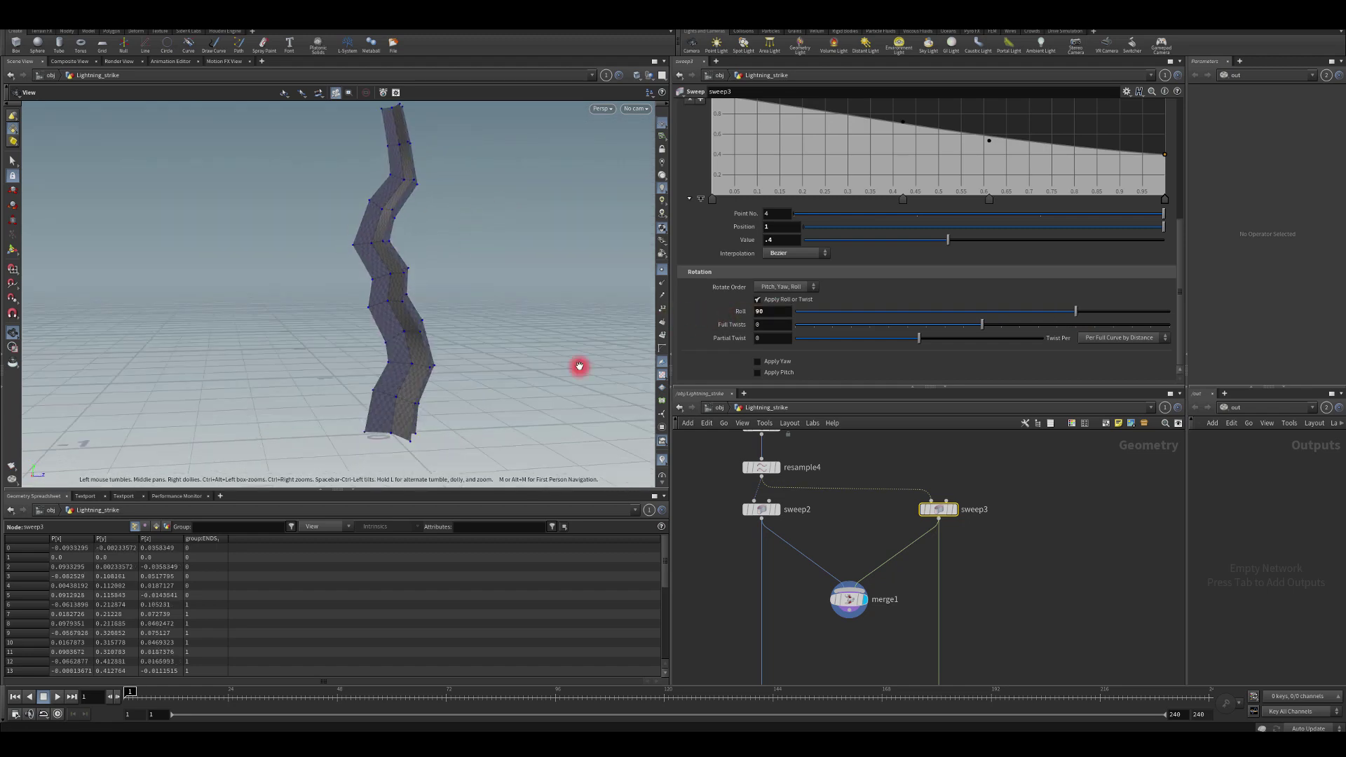
# Rearrange the network so uvtransform2 and uvtransform3 sit directly under their sweeps, above merge1.
pyautogui.scroll(-3, 857, 561)
pyautogui.scroll(-5, 860, 551)
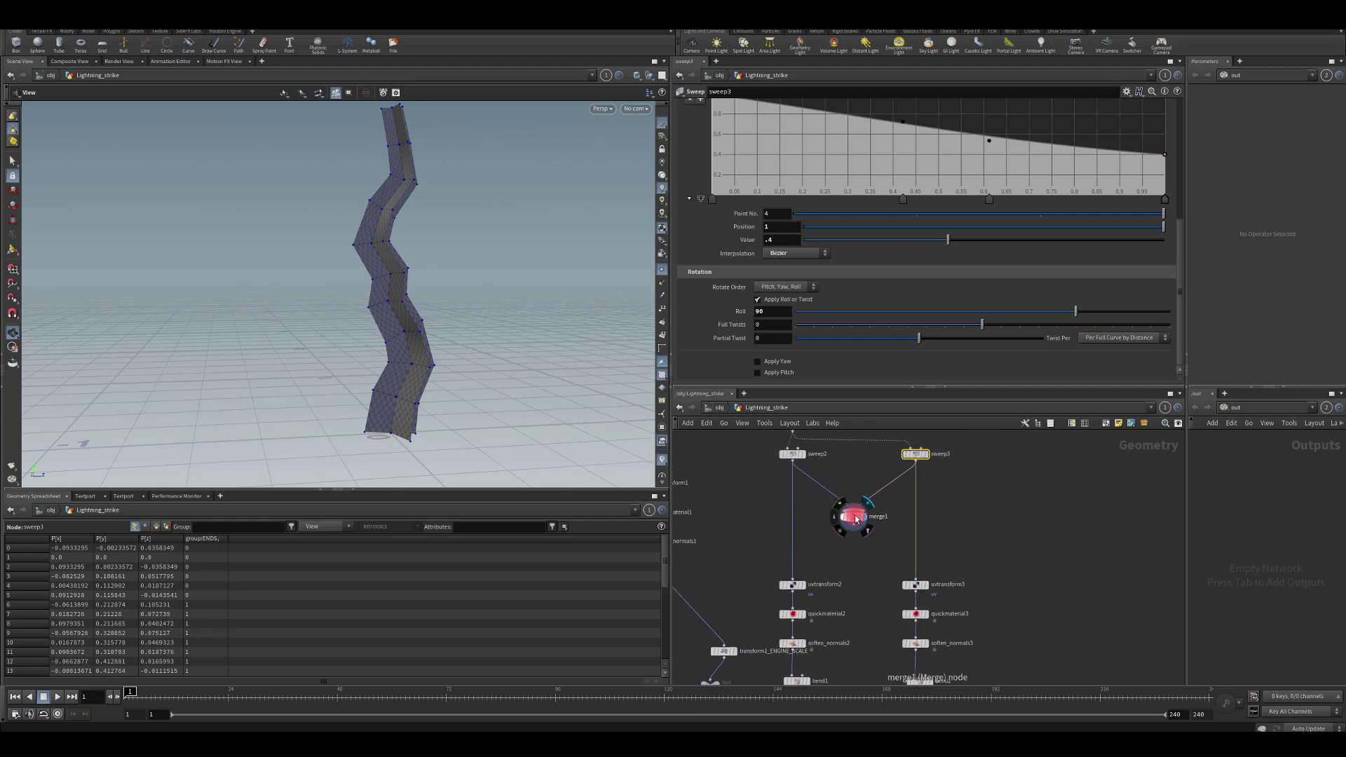
pyautogui.moveTo(856, 519); pyautogui.dragTo(792, 511)
pyautogui.moveTo(915, 584); pyautogui.dragTo(923, 513)
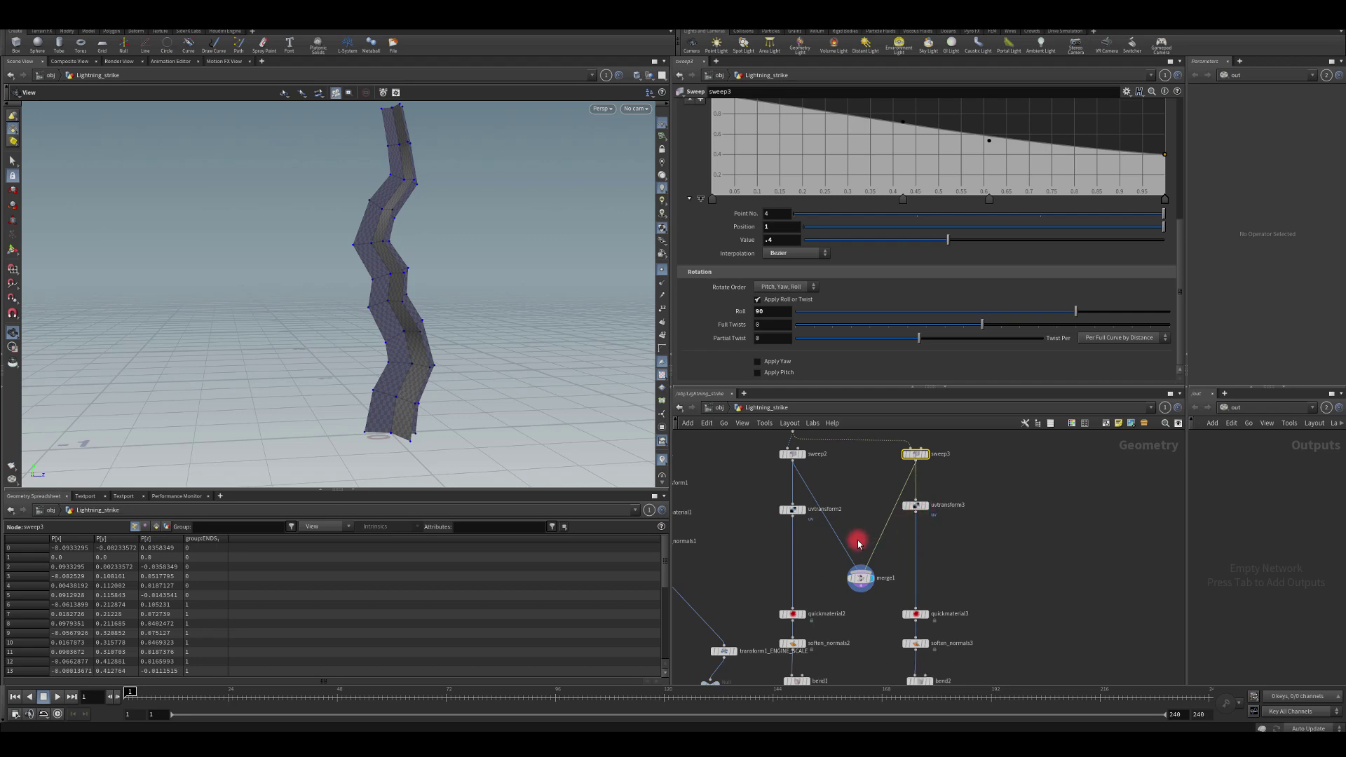
# Cut the sweep wires into merge1 and feed it from uvtransform3 and uvtransform2 instead.
pyautogui.press('y')
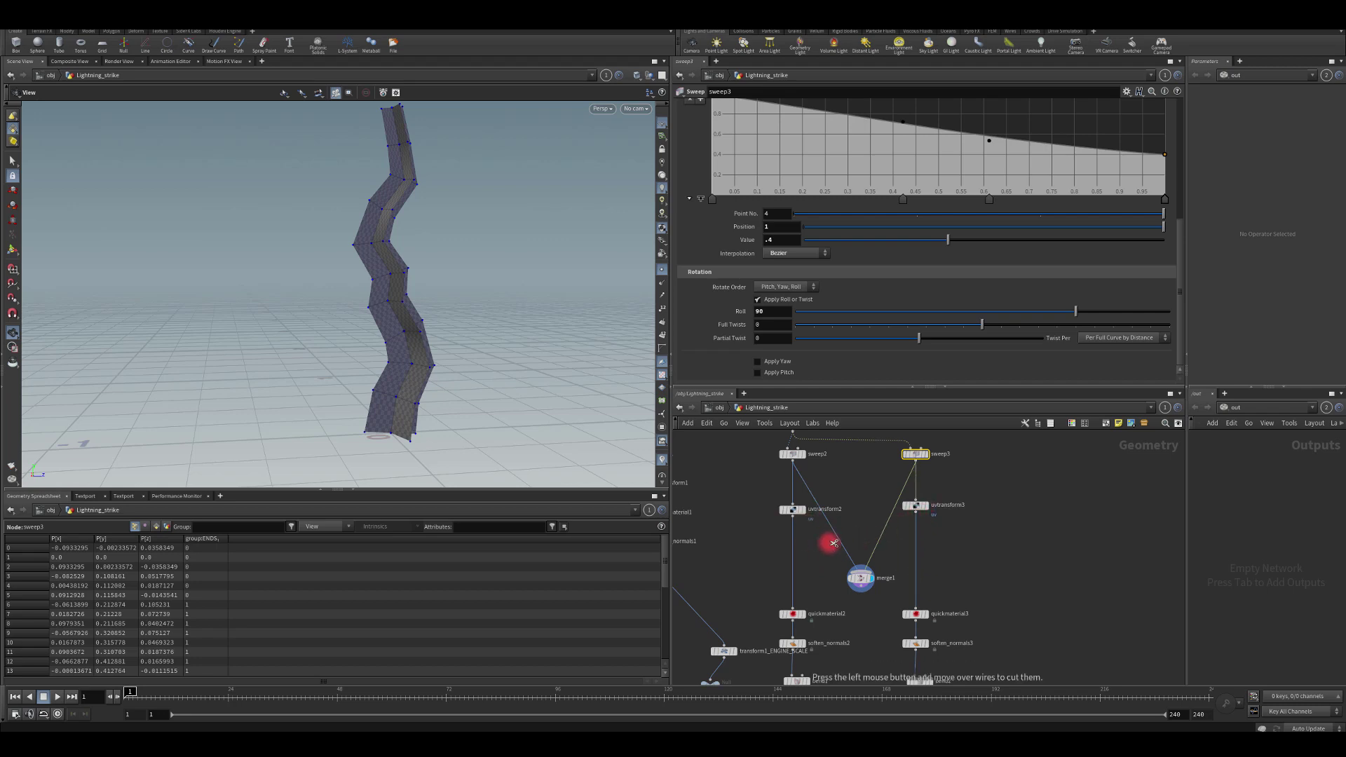
pyautogui.moveTo(889, 543); pyautogui.dragTo(862, 571)
pyautogui.moveTo(792, 519); pyautogui.dragTo(870, 584)
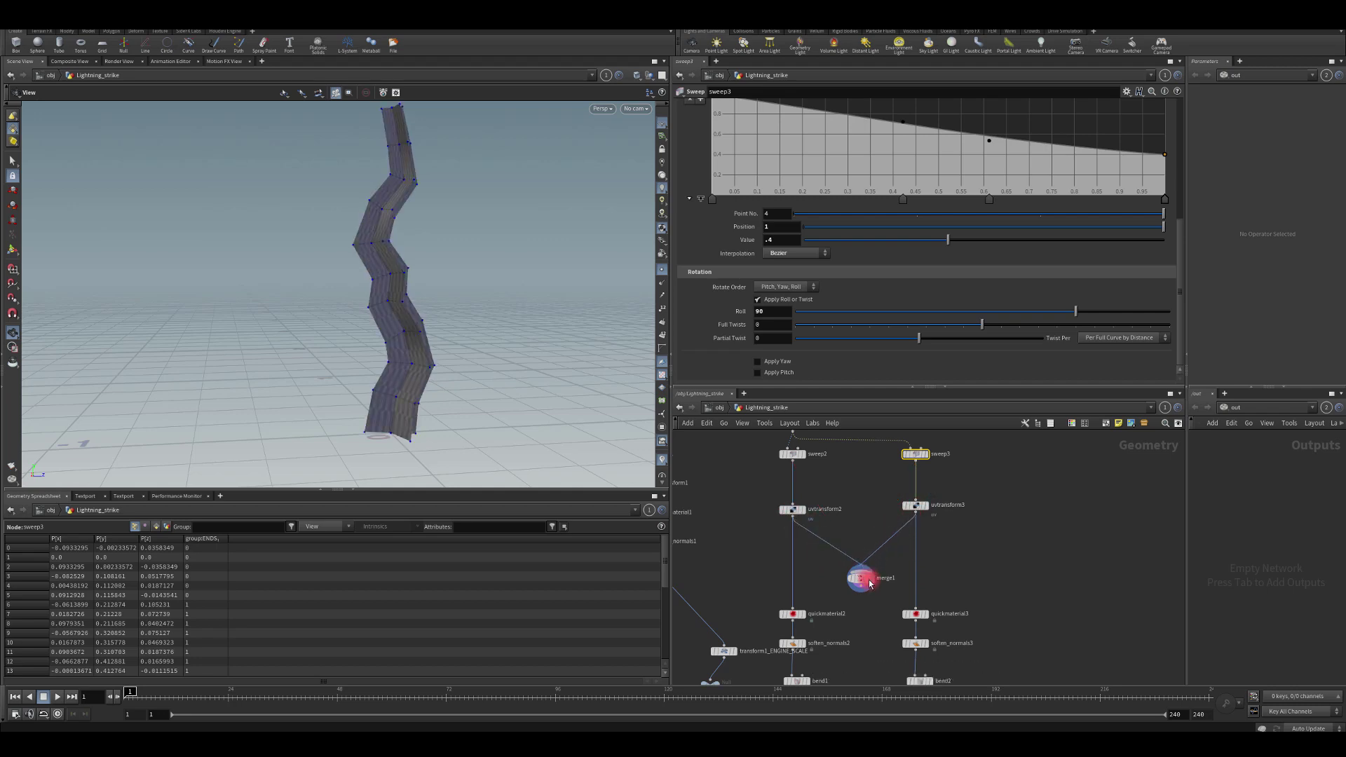
pyautogui.click(863, 583)
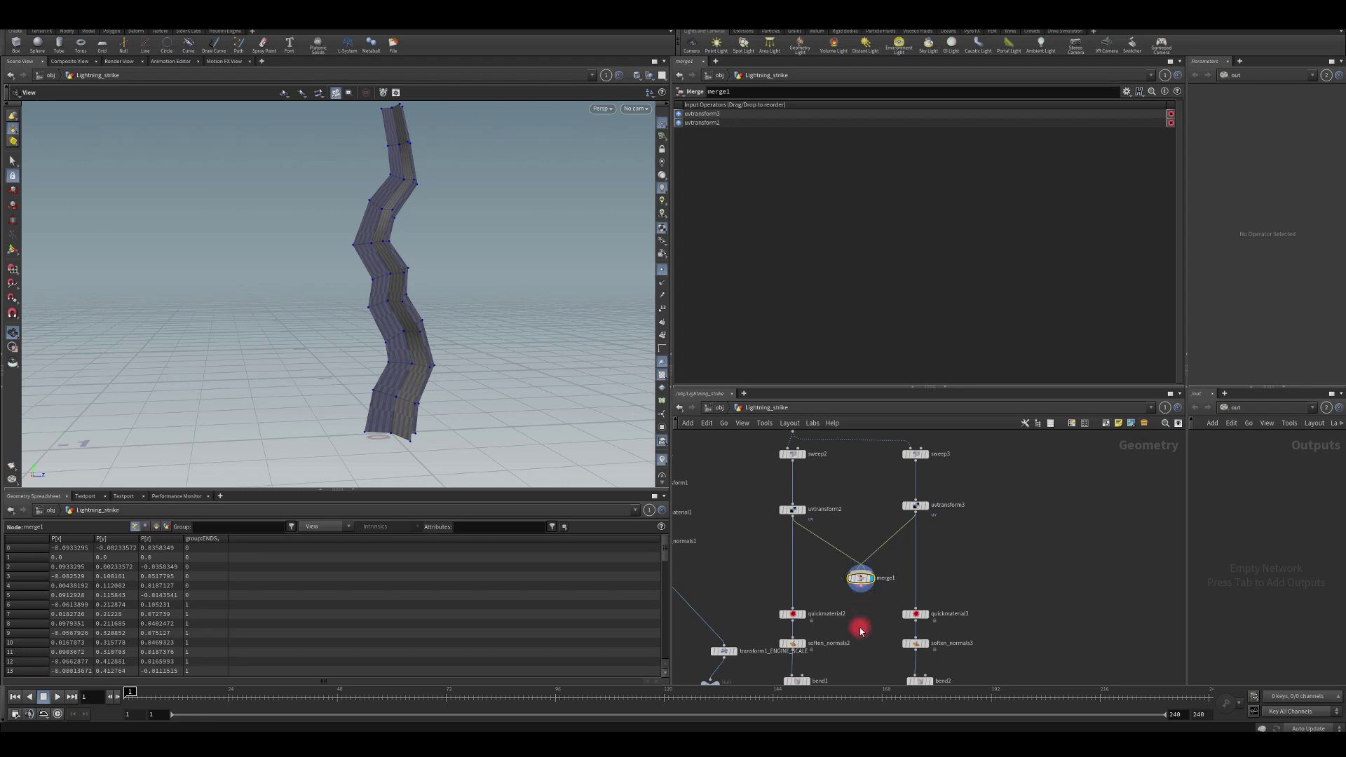
# Delete quickmaterial3, soften_normals3, bend2 and transform2, and wire merge1 into quickmaterial2.
pyautogui.moveTo(861, 631); pyautogui.dragTo(864, 553, button='middle')
pyautogui.moveTo(962, 645); pyautogui.dragTo(962, 646)
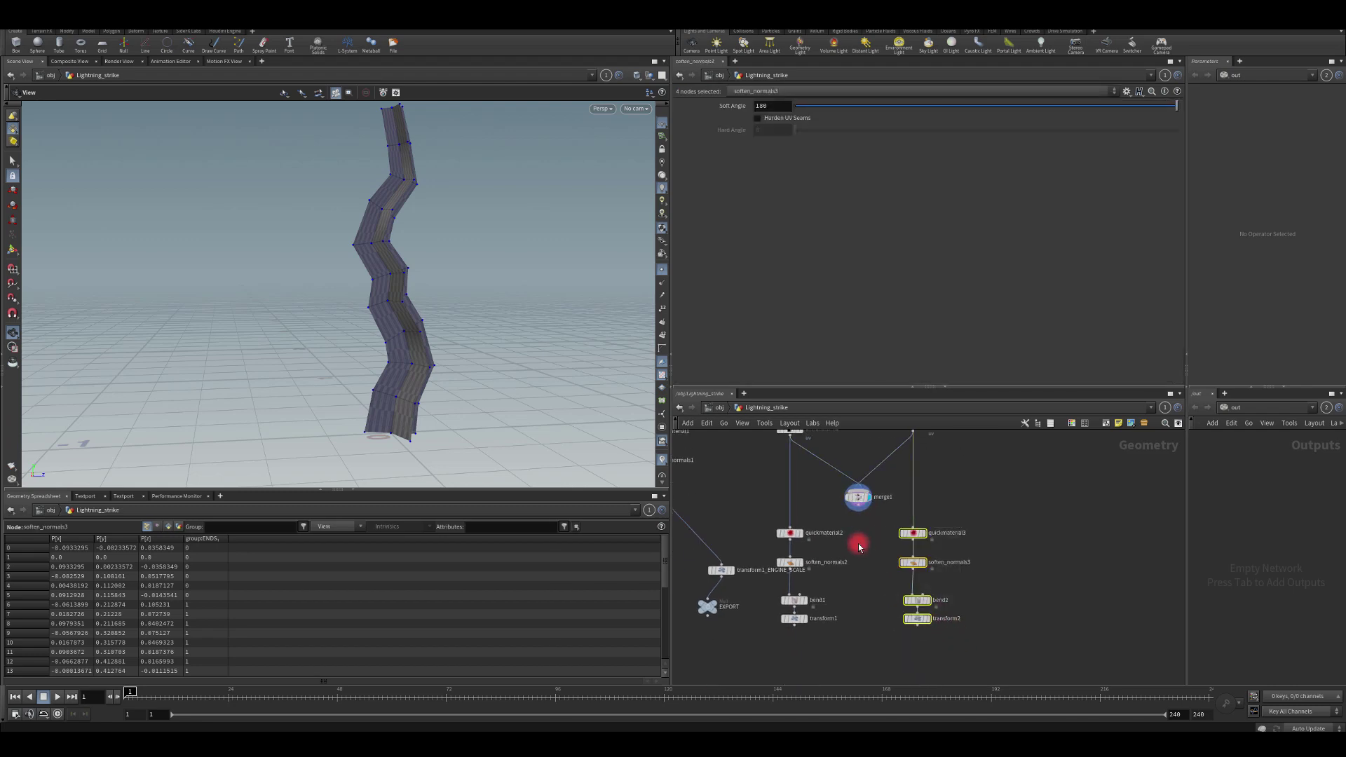
pyautogui.press('Delete')
pyautogui.moveTo(858, 514); pyautogui.dragTo(799, 524)
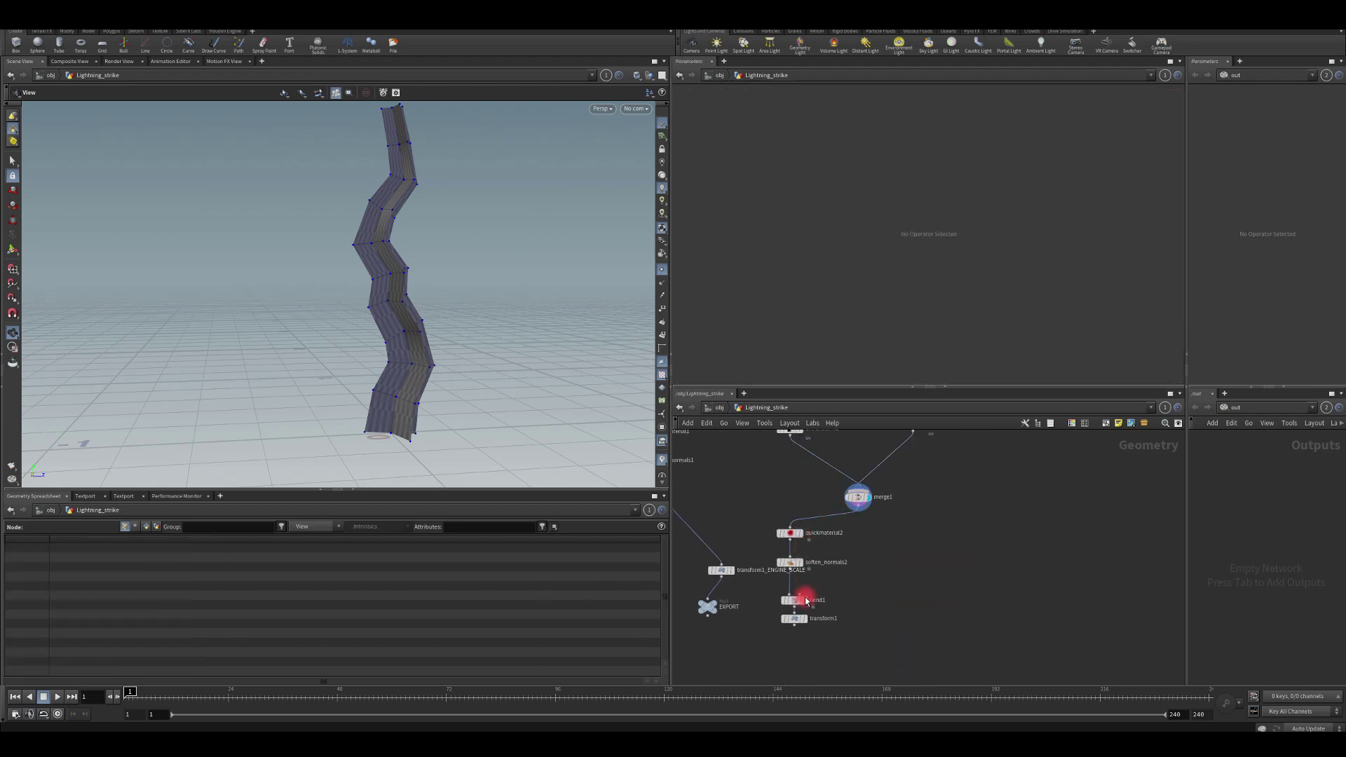
# Display the output of transform1 and examine the bent, crossed ribbons from several angles.
pyautogui.click(808, 622)
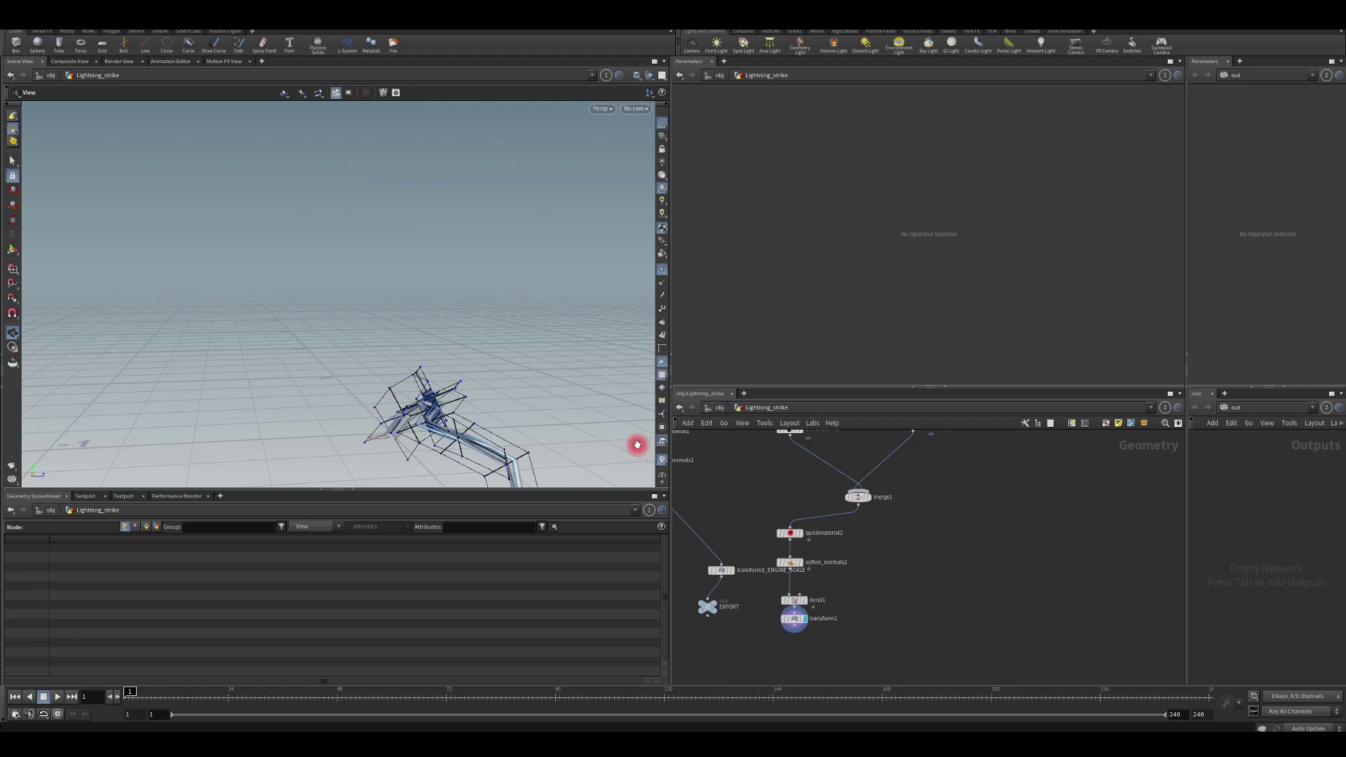
pyautogui.moveTo(419, 301); pyautogui.dragTo(441, 263)
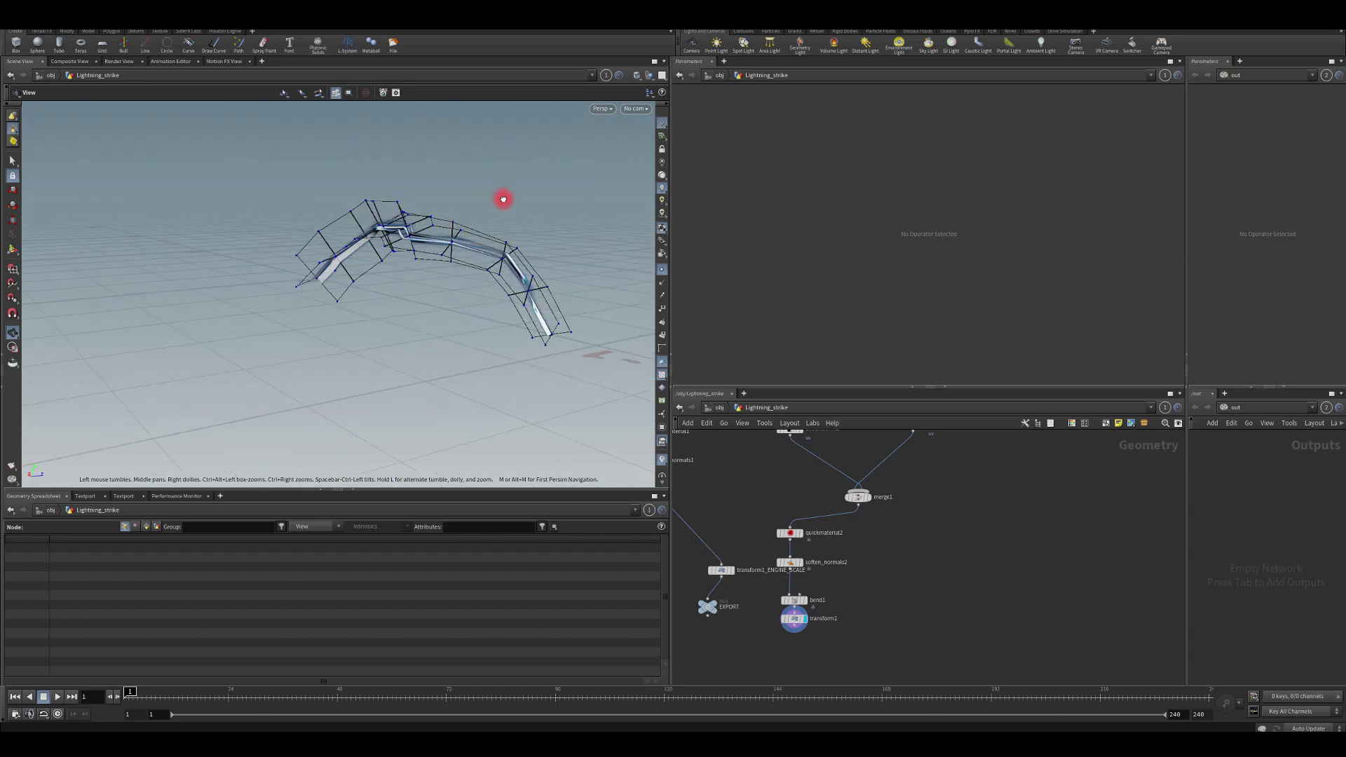
pyautogui.moveTo(358, 203); pyautogui.dragTo(468, 220)
pyautogui.moveTo(336, 216); pyautogui.dragTo(245, 290)
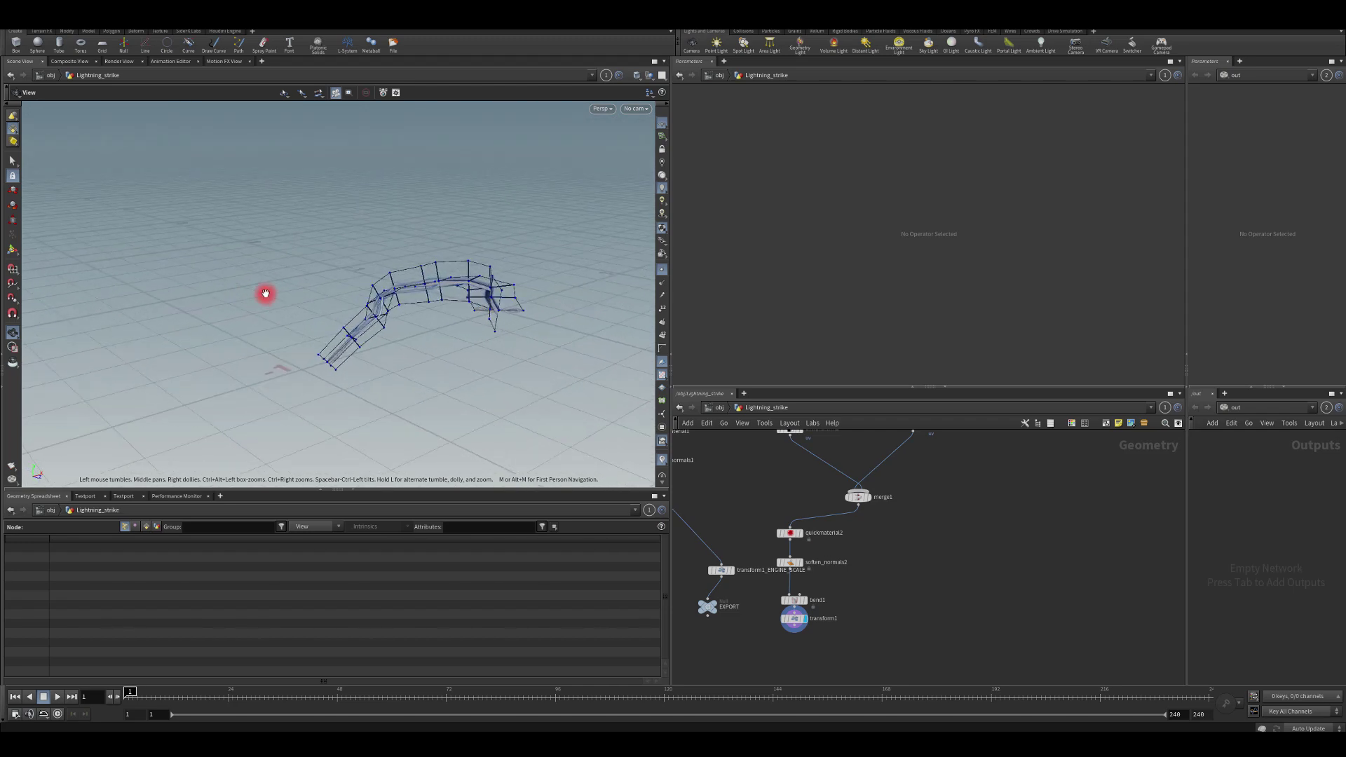
pyautogui.moveTo(326, 245); pyautogui.dragTo(463, 277)
pyautogui.press('h')
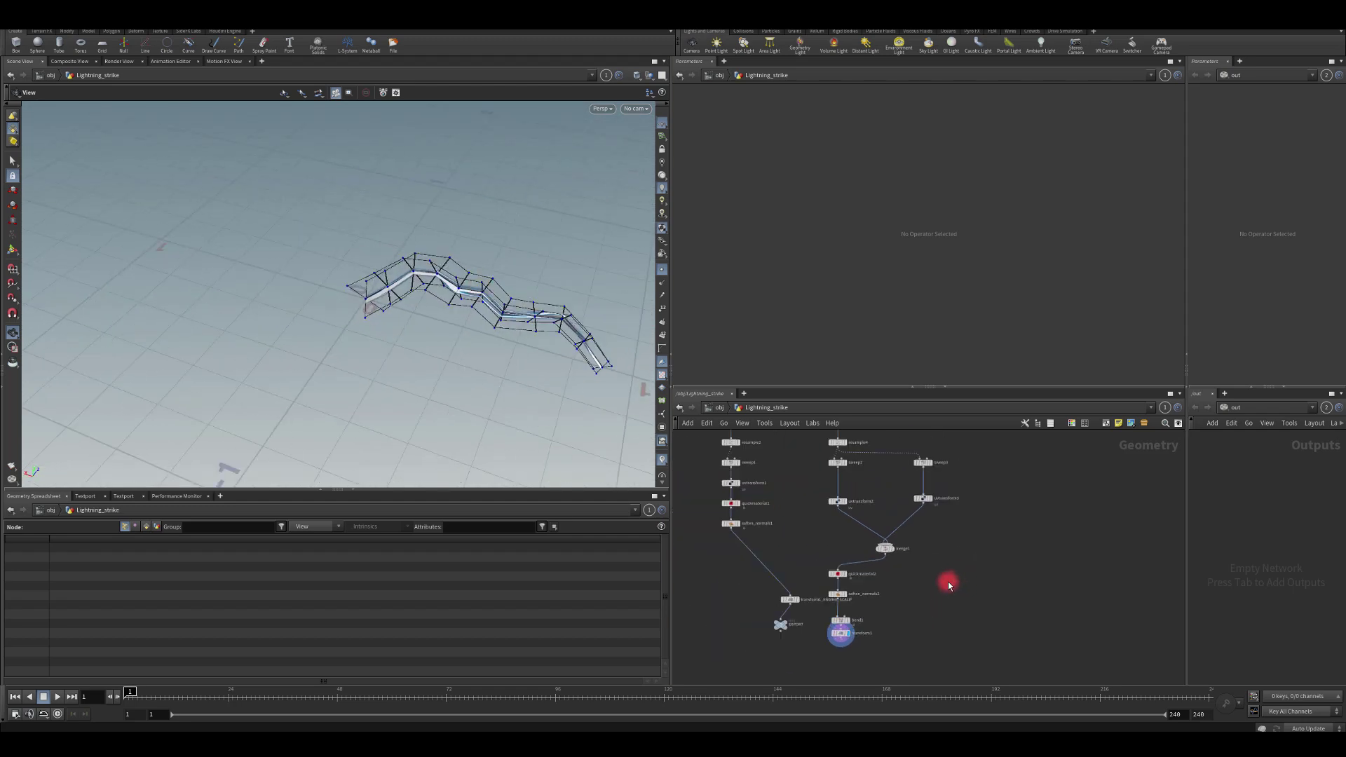
# Set the seed of pointjitter2 to 4.44 to vary the shape of the bent lightning.
pyautogui.scroll(3, 869, 505)
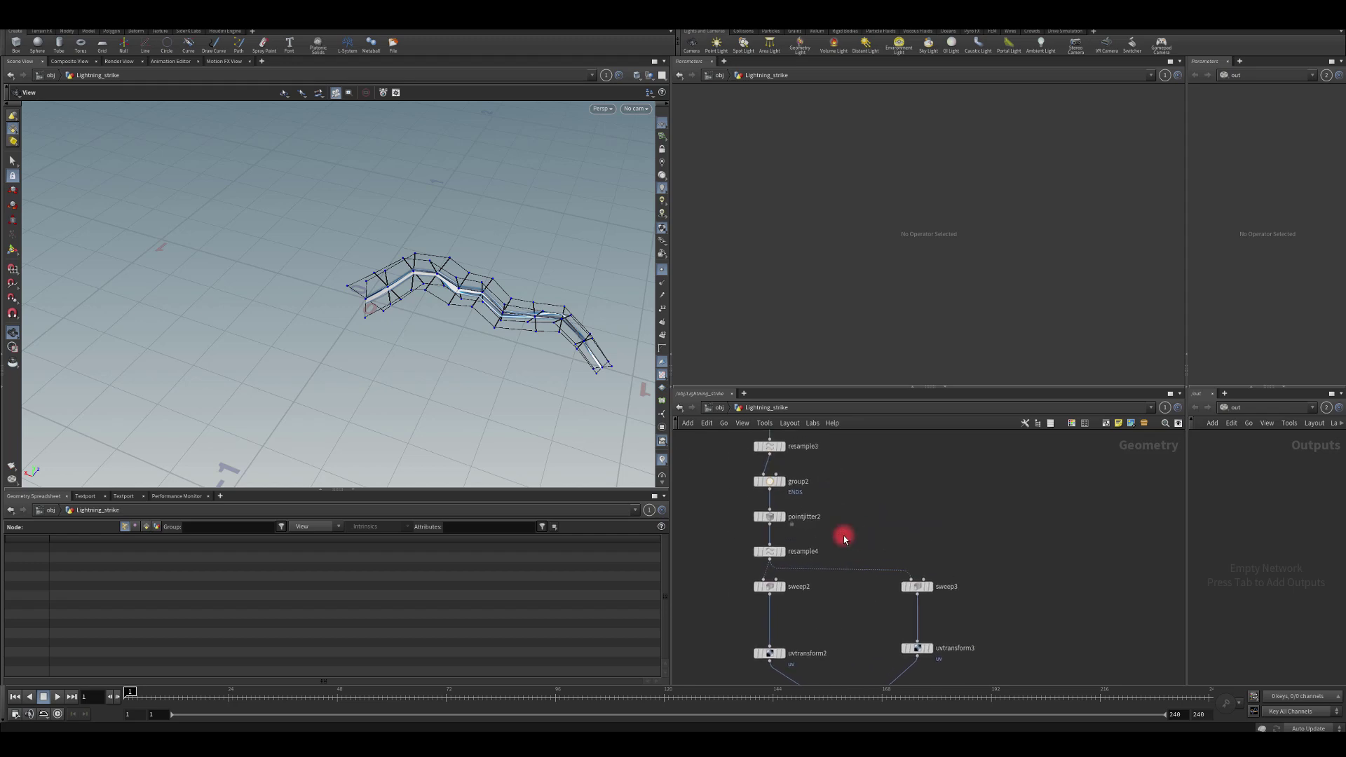
pyautogui.click(771, 520)
pyautogui.moveTo(846, 166); pyautogui.dragTo(965, 164)
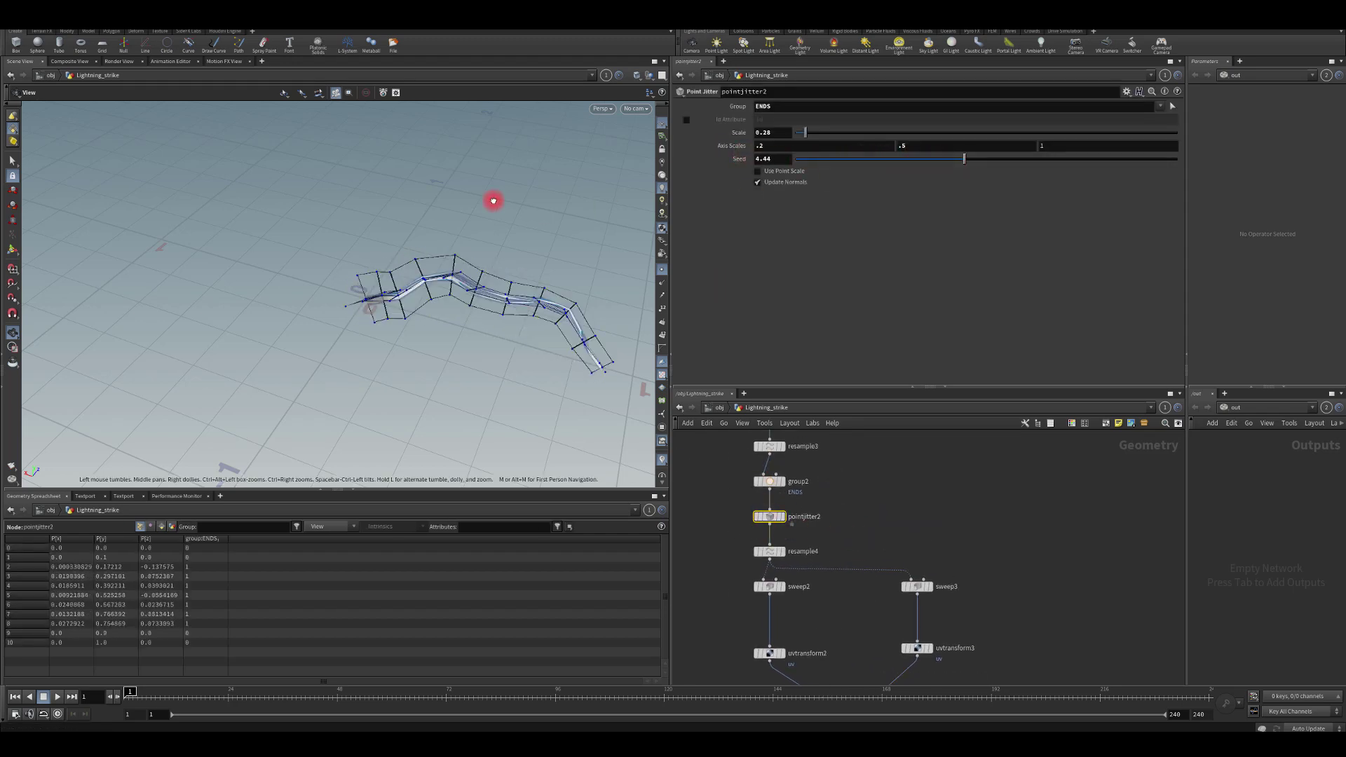
pyautogui.moveTo(496, 201); pyautogui.dragTo(631, 393)
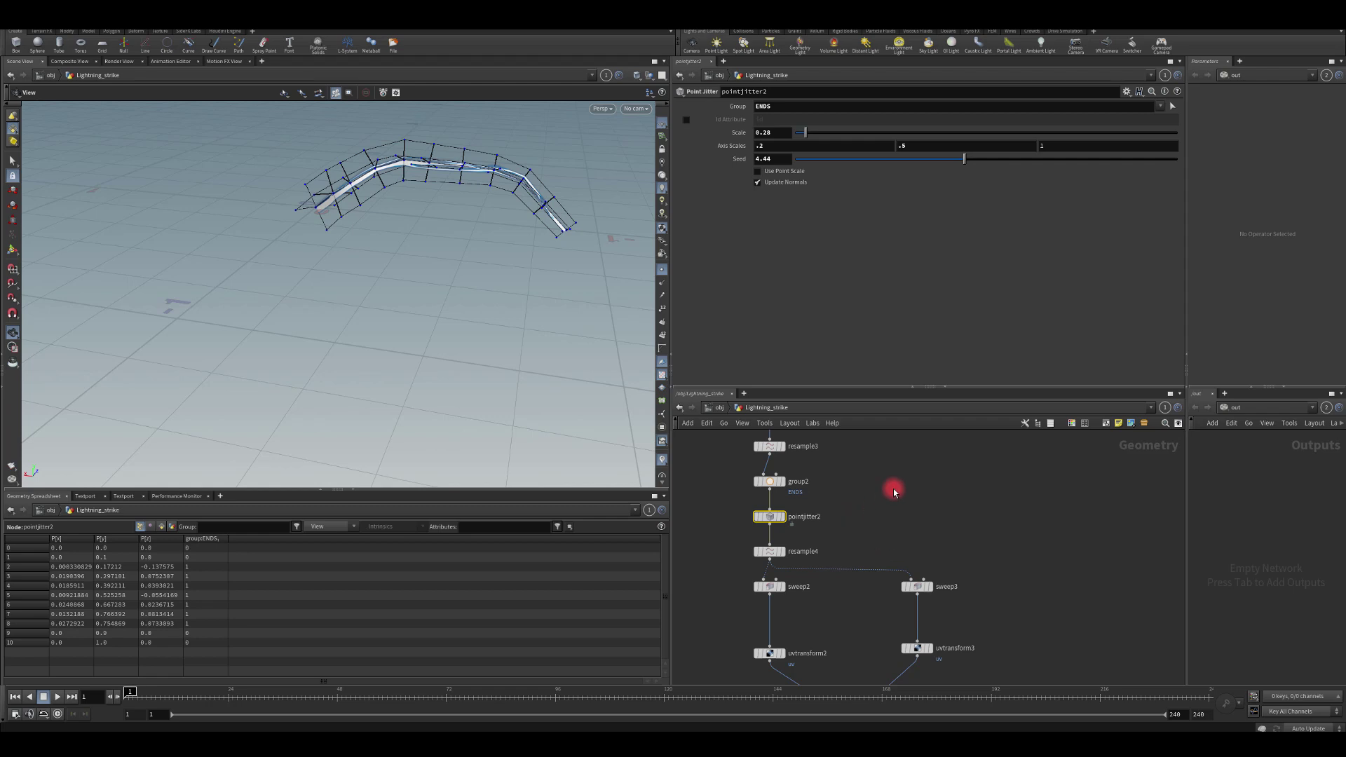
# Move transform1_ENGINE_SCALE and EXPORT below the bent branch and feed transform1_ENGINE_SCALE from transform1.
pyautogui.moveTo(910, 439); pyautogui.dragTo(979, 376, button='middle')
pyautogui.moveTo(927, 561)
pyautogui.mouseDown(button='middle')
pyautogui.moveTo(933, 522)
pyautogui.moveTo(1021, 638)
pyautogui.moveTo(970, 502)
pyautogui.moveTo(919, 520)
pyautogui.moveTo(918, 537)
pyautogui.mouseUp(button='middle')
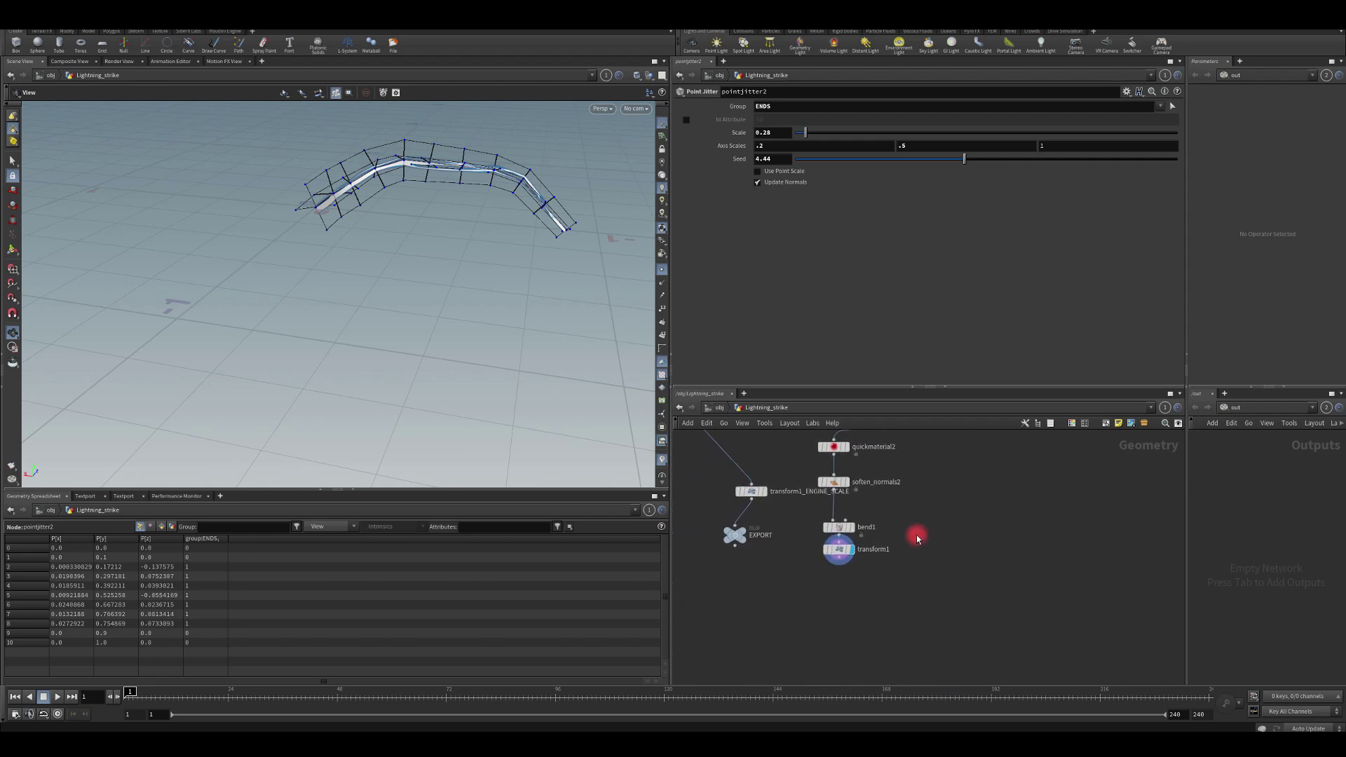
pyautogui.moveTo(751, 554); pyautogui.dragTo(777, 625)
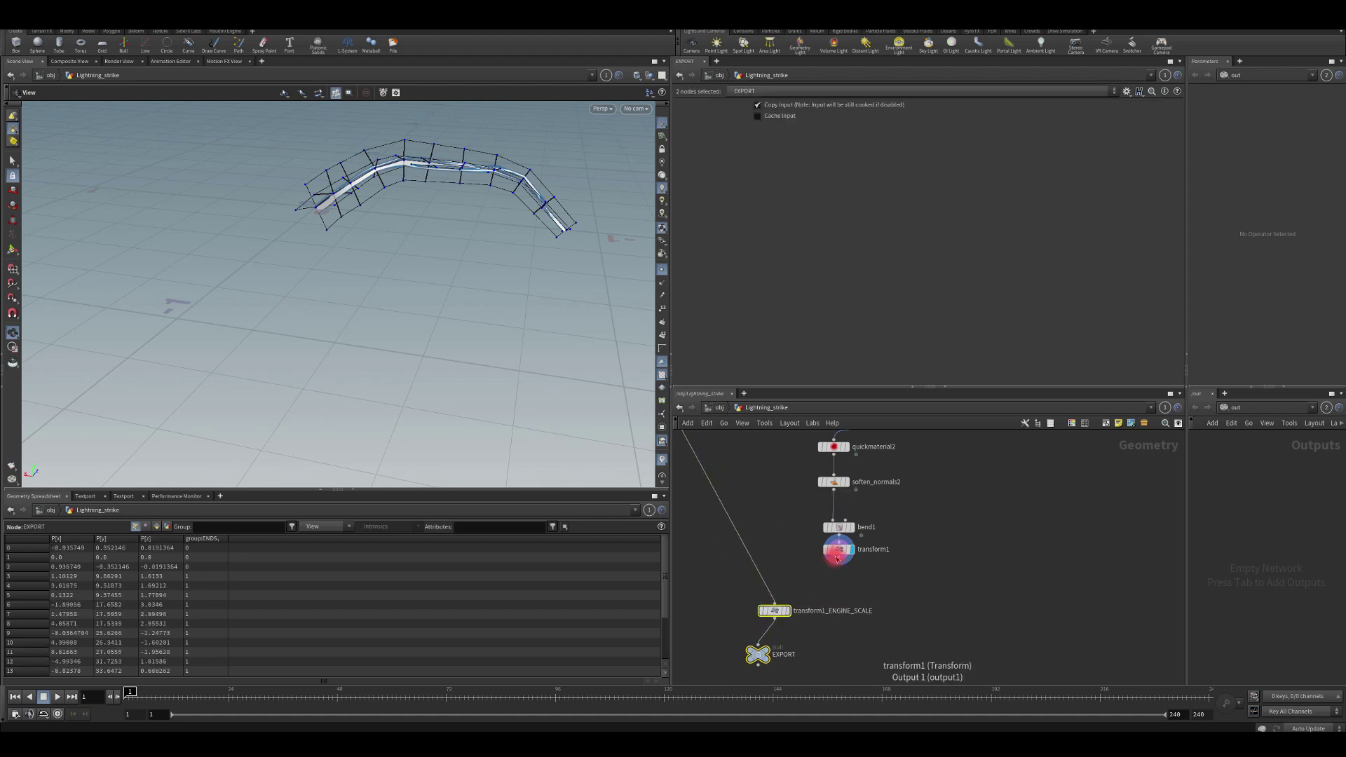
pyautogui.moveTo(837, 559); pyautogui.dragTo(774, 605)
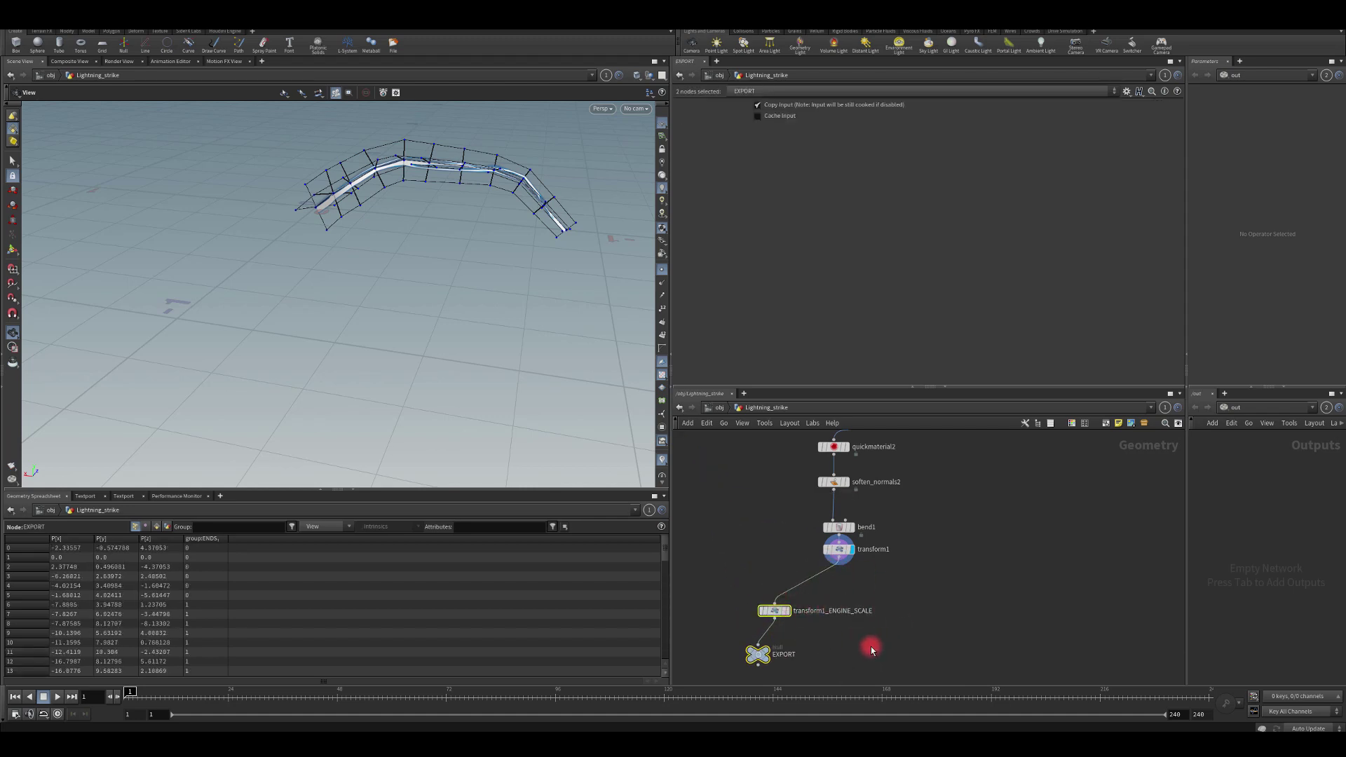
# Display the output of soften_normals1 and examine the original upright lightning strike from several angles.
pyautogui.scroll(-5, 743, 547)
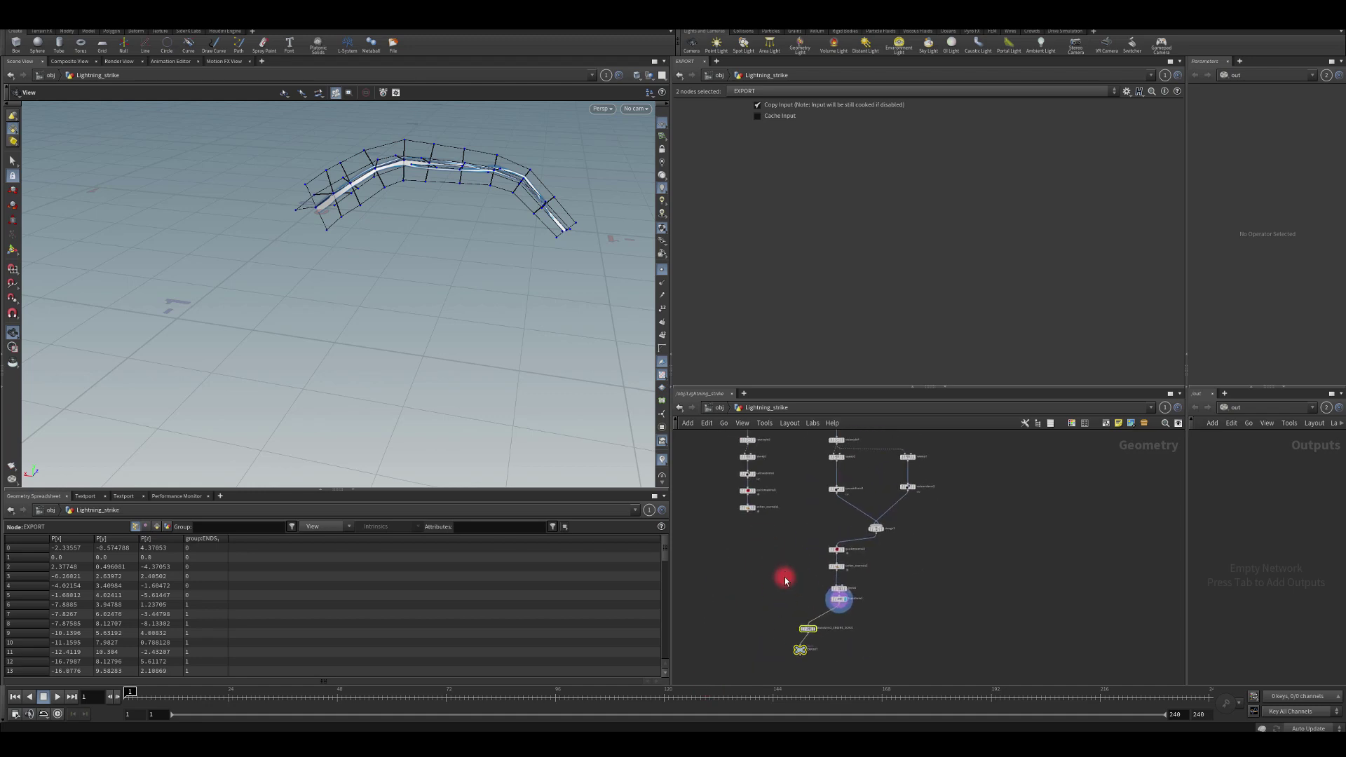
pyautogui.scroll(3, 788, 562)
pyautogui.moveTo(790, 590); pyautogui.dragTo(783, 552, button='middle')
pyautogui.scroll(-3, 795, 534)
pyautogui.scroll(1, 788, 543)
pyautogui.scroll(2, 783, 552)
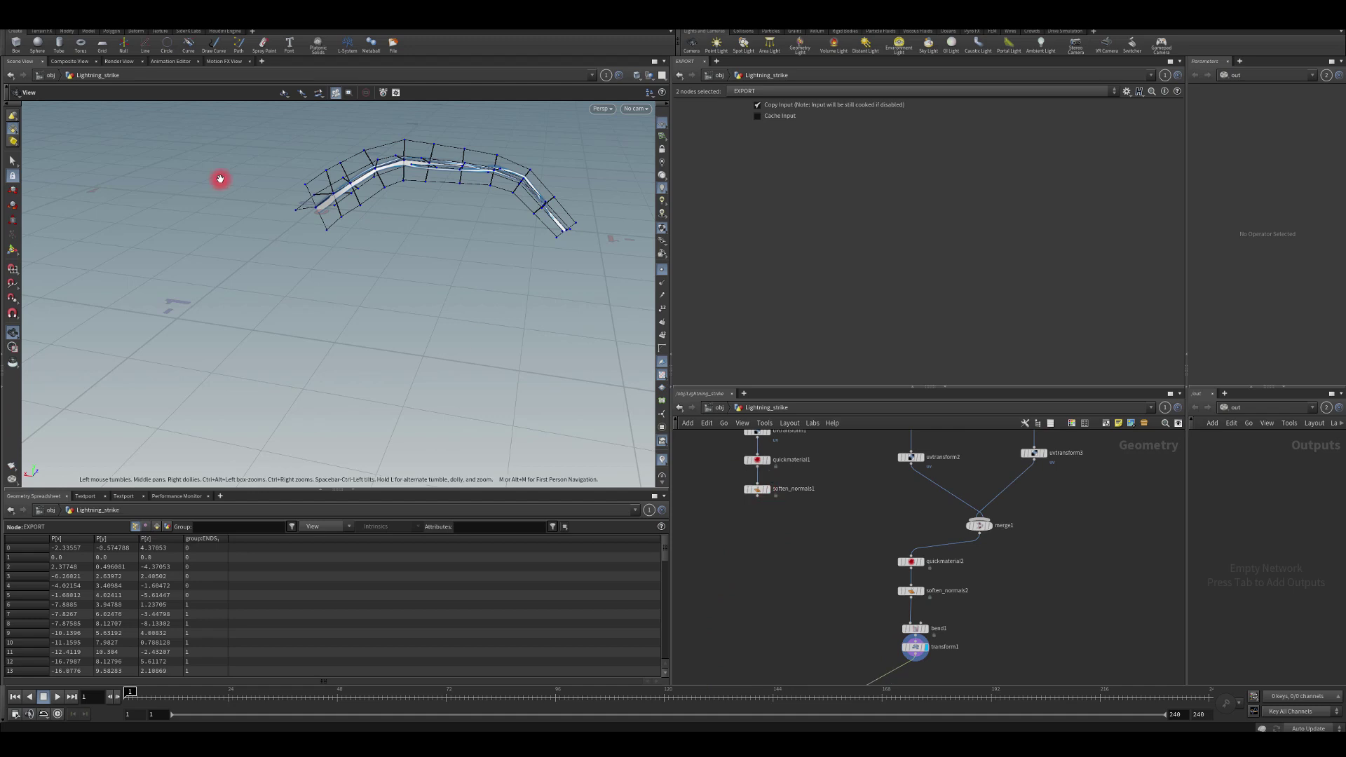
pyautogui.moveTo(258, 208); pyautogui.dragTo(318, 308)
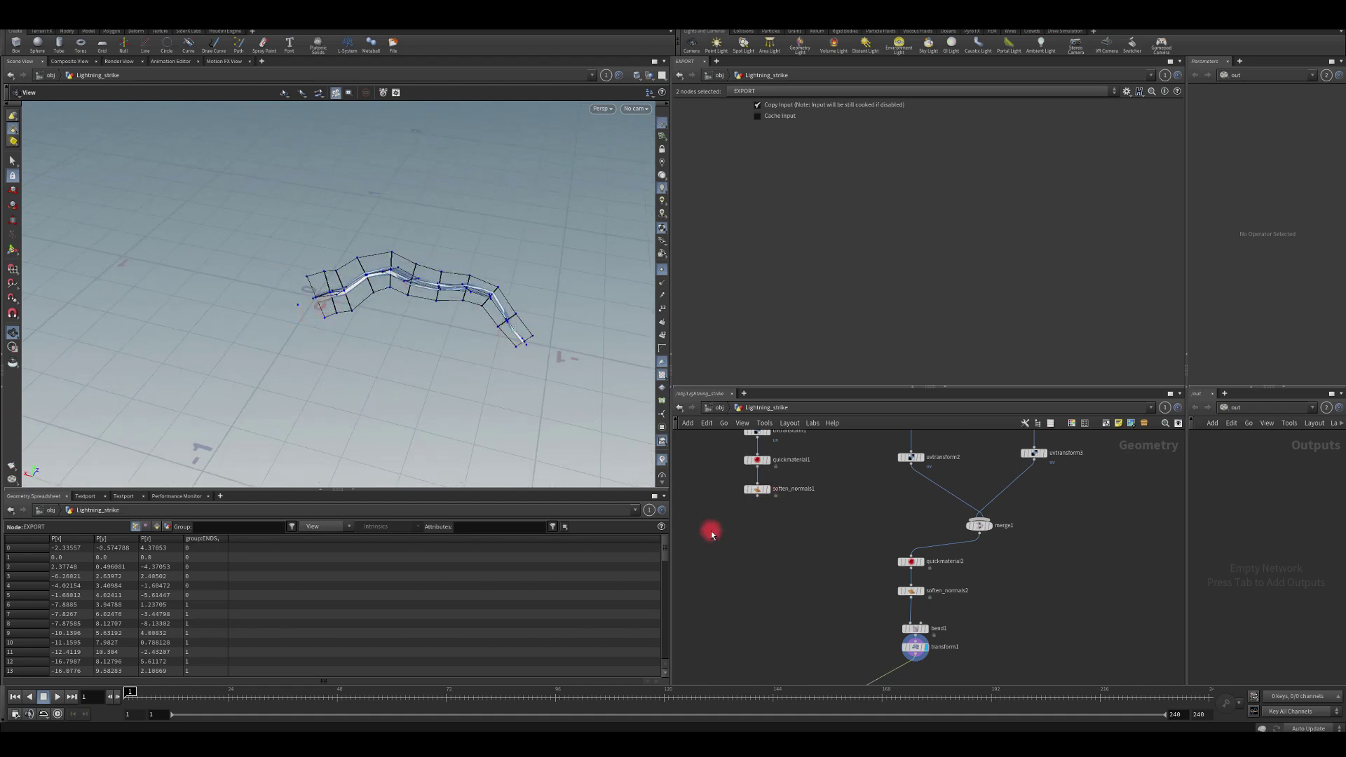
pyautogui.click(772, 492)
pyautogui.moveTo(400, 351); pyautogui.dragTo(328, 143)
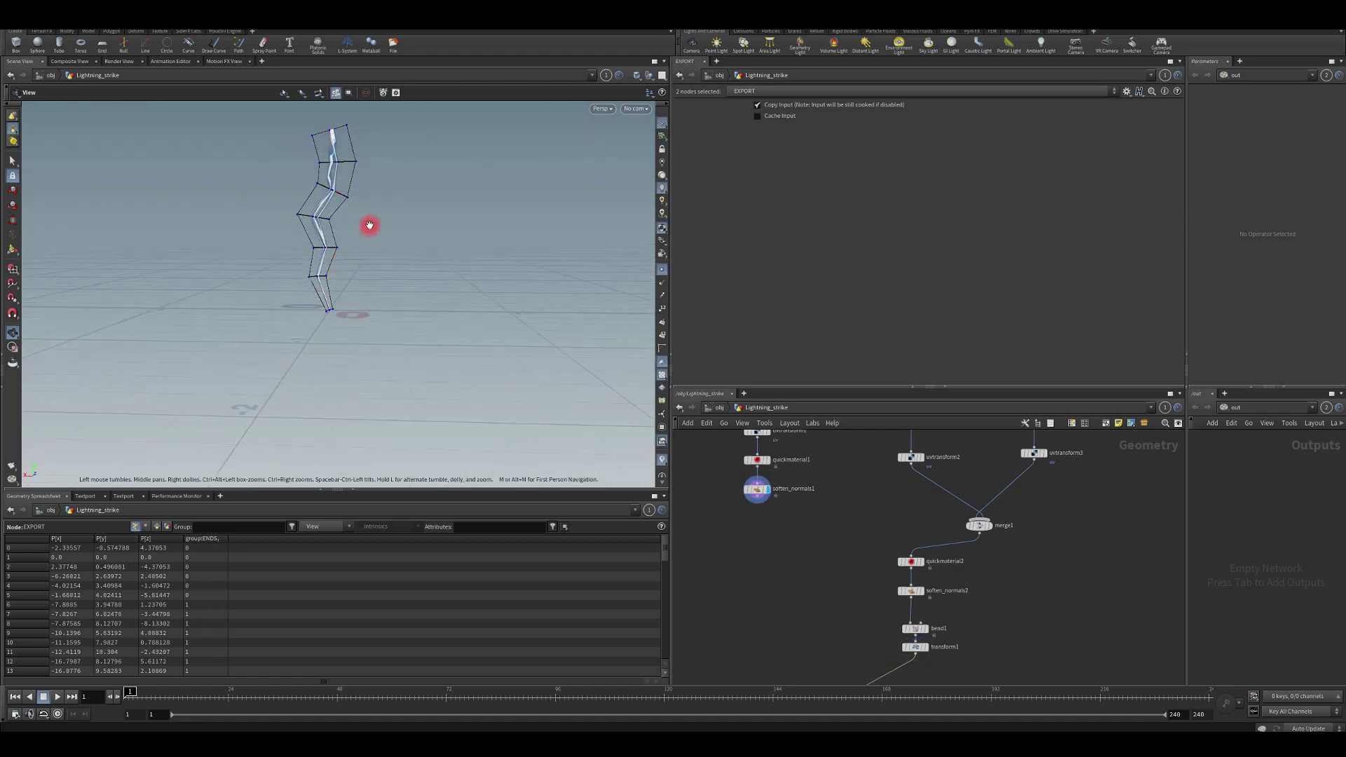
pyautogui.moveTo(369, 225); pyautogui.dragTo(615, 476)
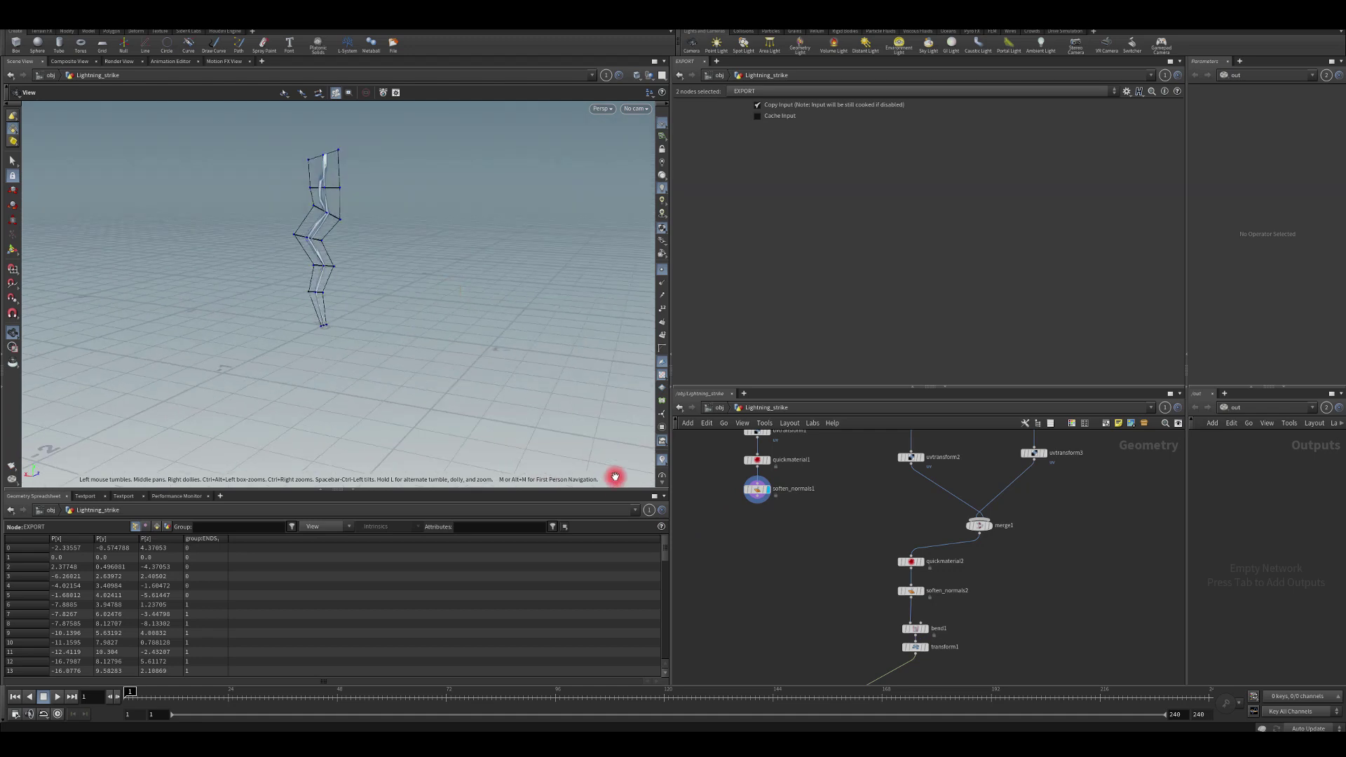